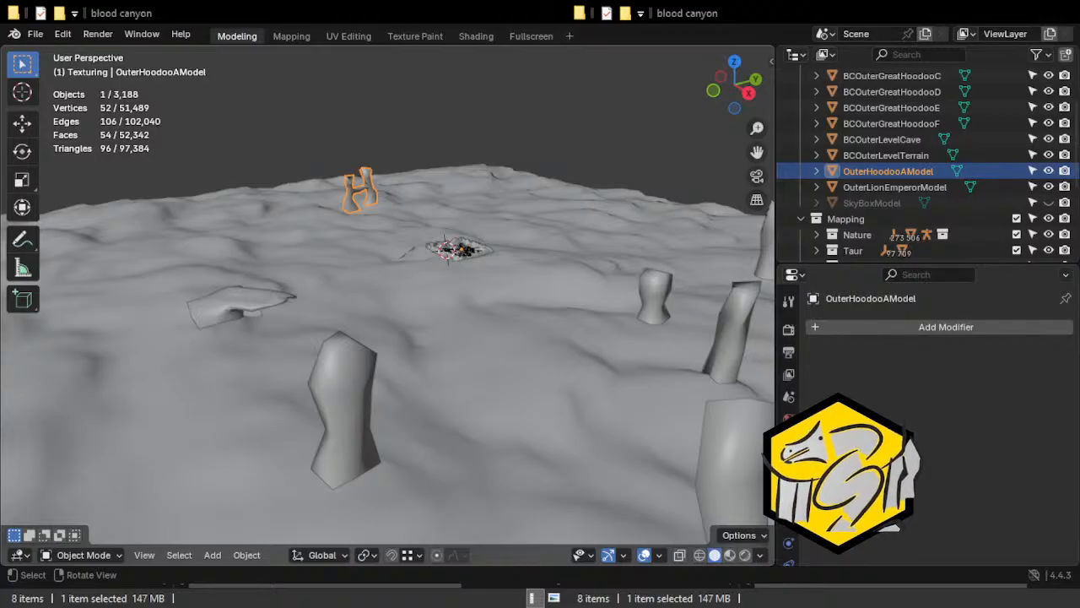
Examine the hoodoo columns and the canyon arena across the outer terrain from several directions.
middle_drag(569, 401, 677, 373)
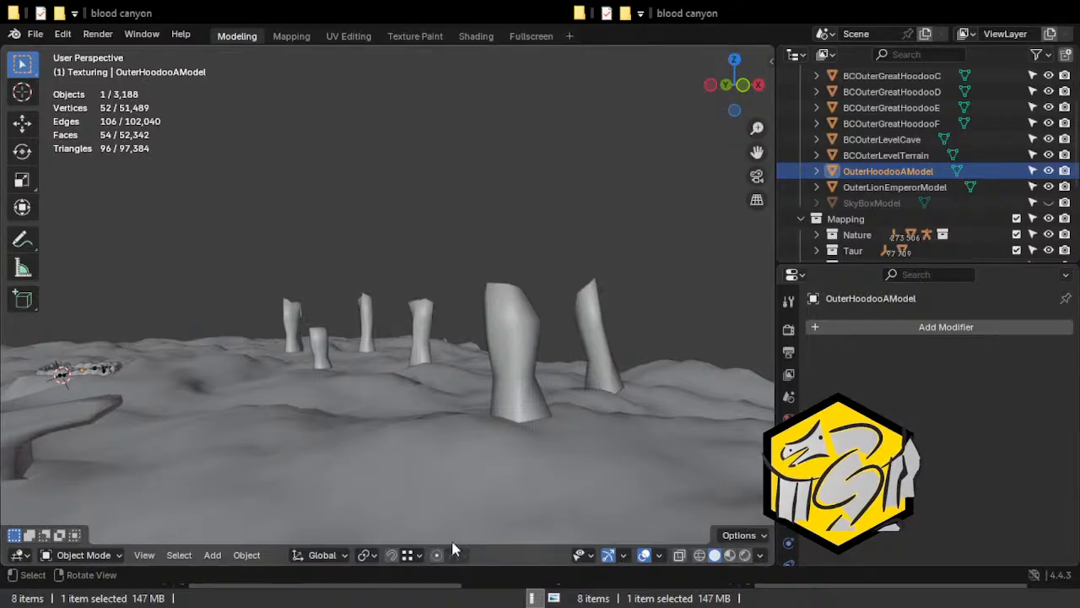
middle_drag(591, 498, 434, 369)
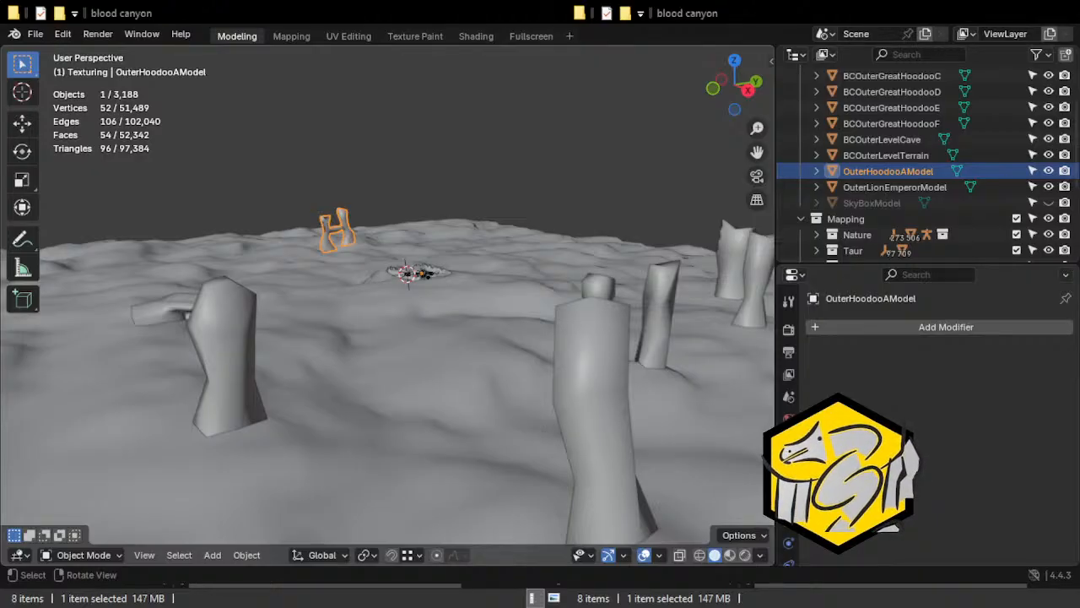
middle_drag(506, 253, 556, 184)
middle_drag(434, 229, 414, 301)
scroll(493, 273, up, 4)
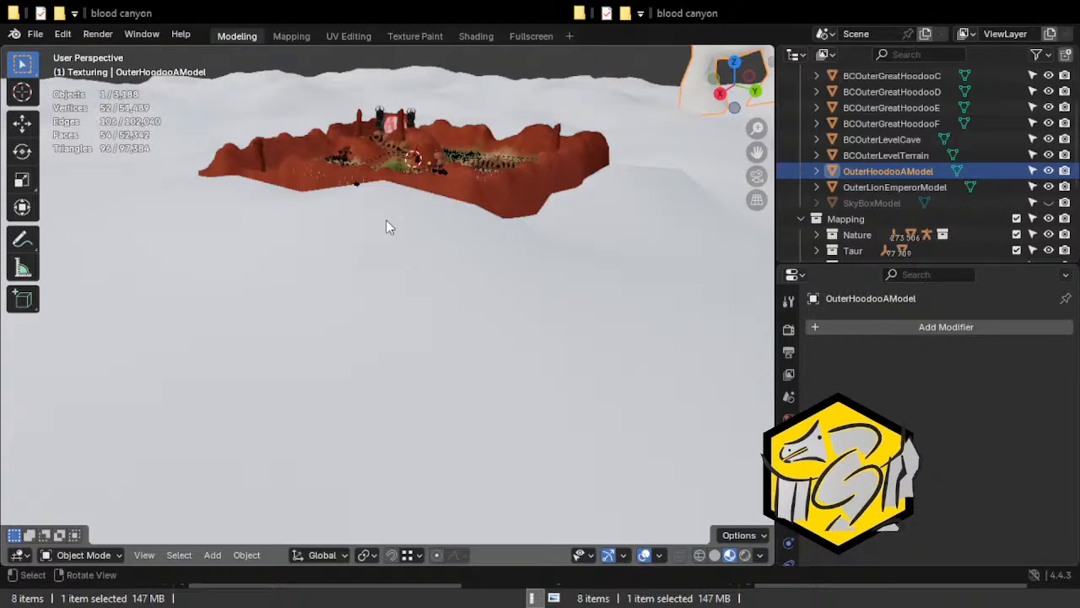
middle_drag(409, 213, 514, 235)
Select the BloodCanyonMap-col mesh and examine how its textured canyon walls meet the outer terrain from all sides.
click(548, 187)
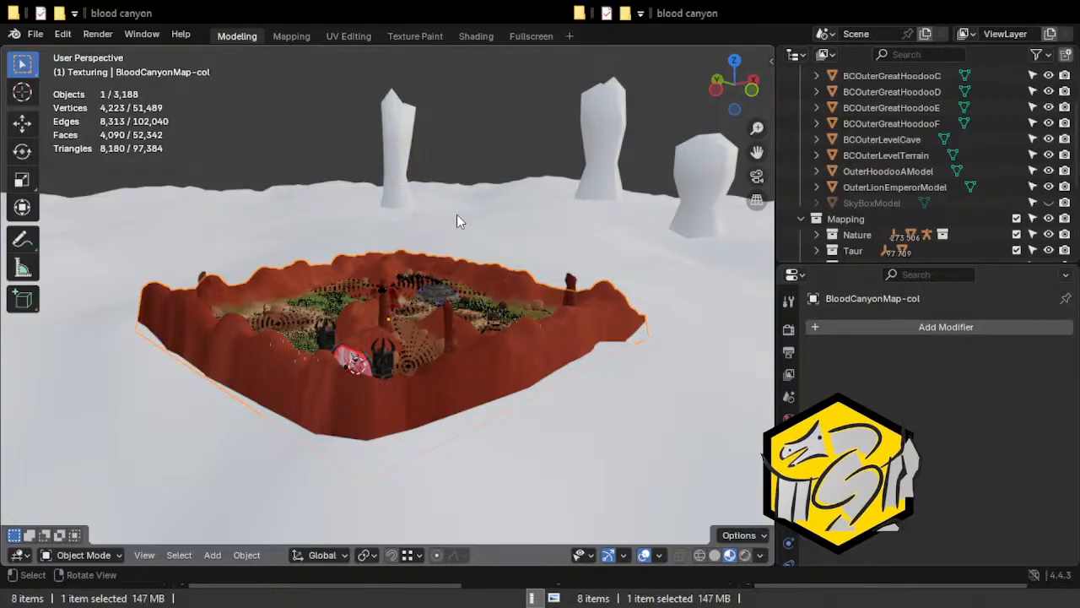
middle_drag(293, 226, 563, 224)
middle_drag(319, 239, 188, 240)
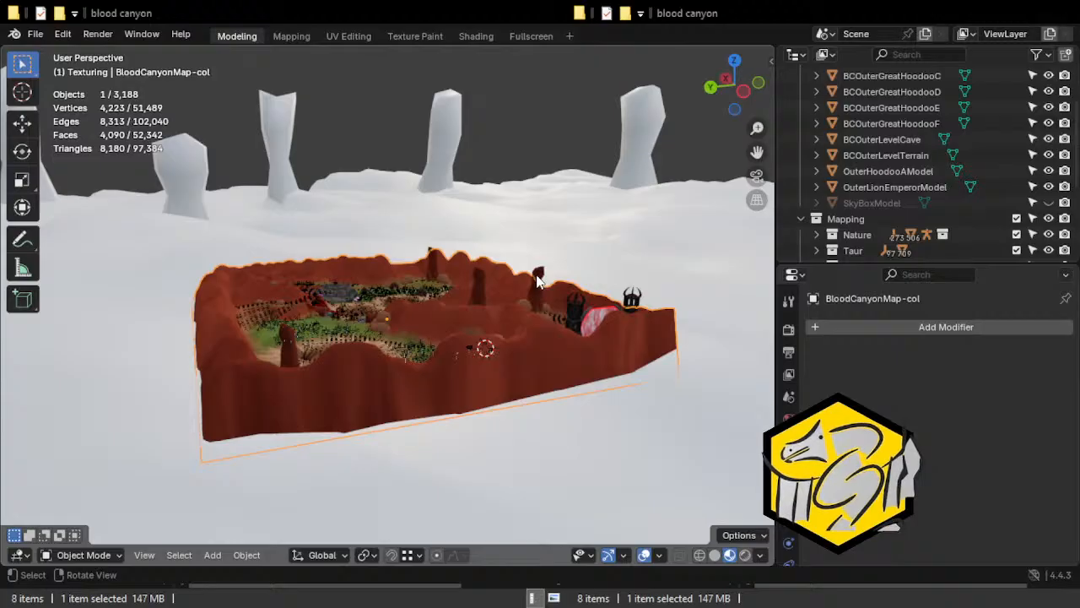
middle_drag(510, 243, 463, 256)
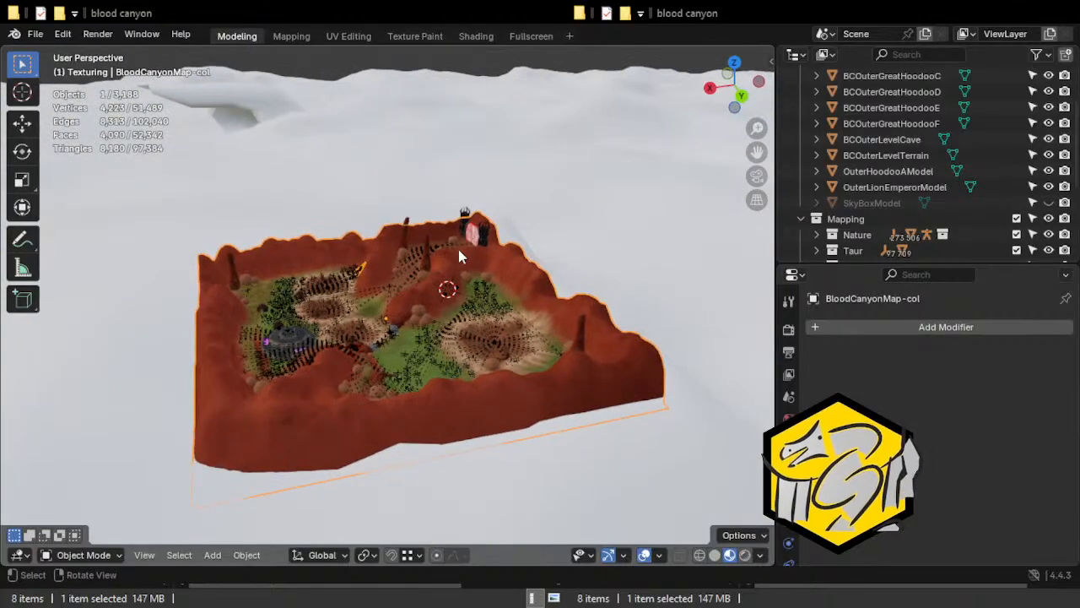
middle_drag(293, 235, 348, 210)
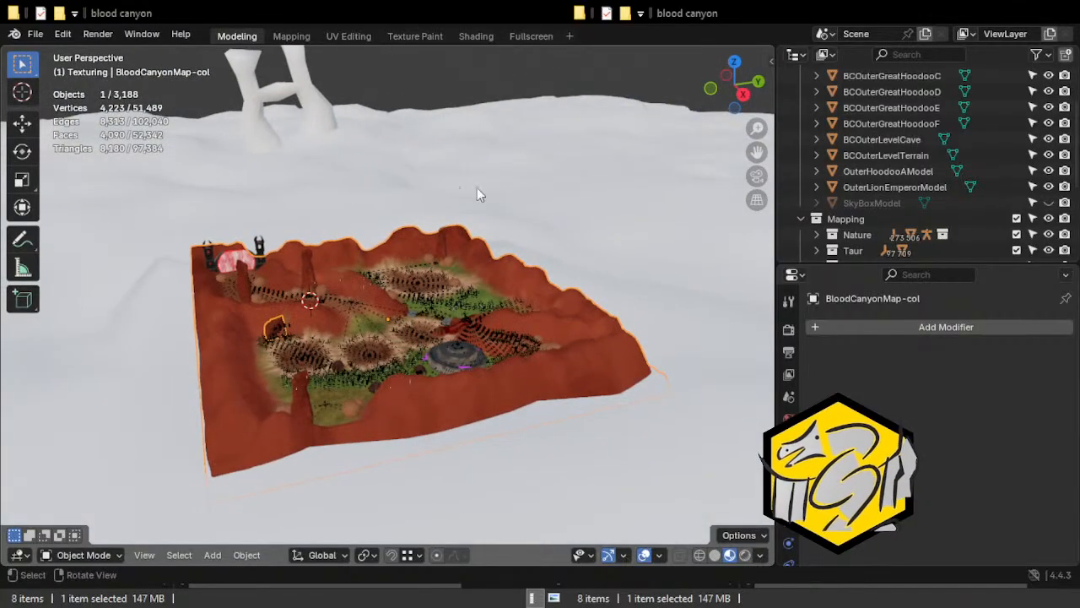
middle_drag(473, 238, 297, 255)
mouse_move(601, 252)
middle_down()
mouse_move(302, 240)
mouse_move(586, 254)
middle_up()
middle_drag(268, 217, 526, 209)
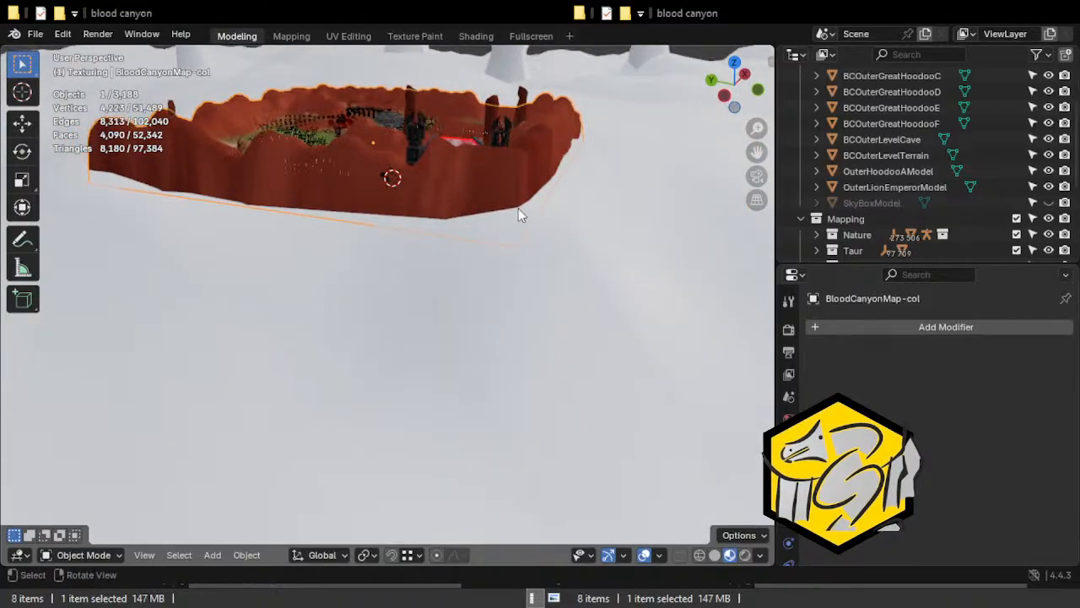
middle_drag(448, 222, 400, 241)
middle_drag(286, 209, 265, 251)
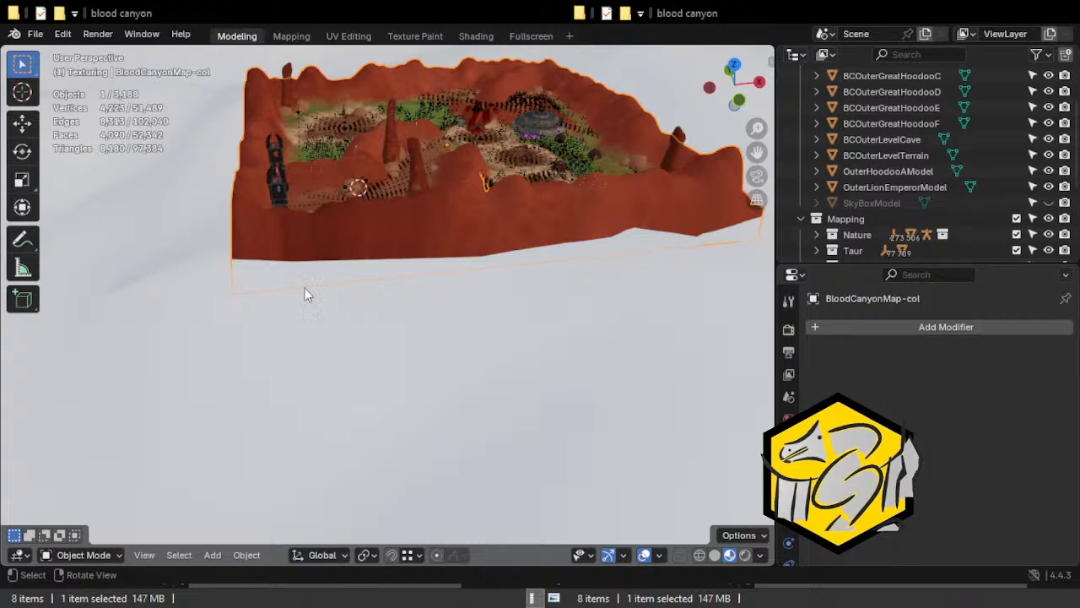
middle_drag(194, 255, 449, 216)
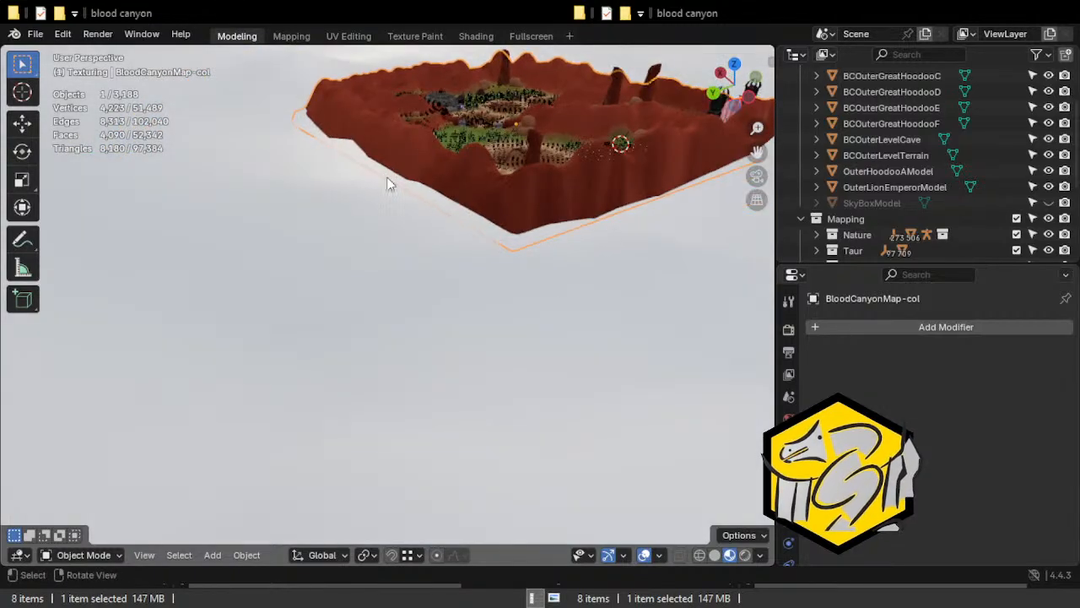
middle_drag(329, 151, 383, 249)
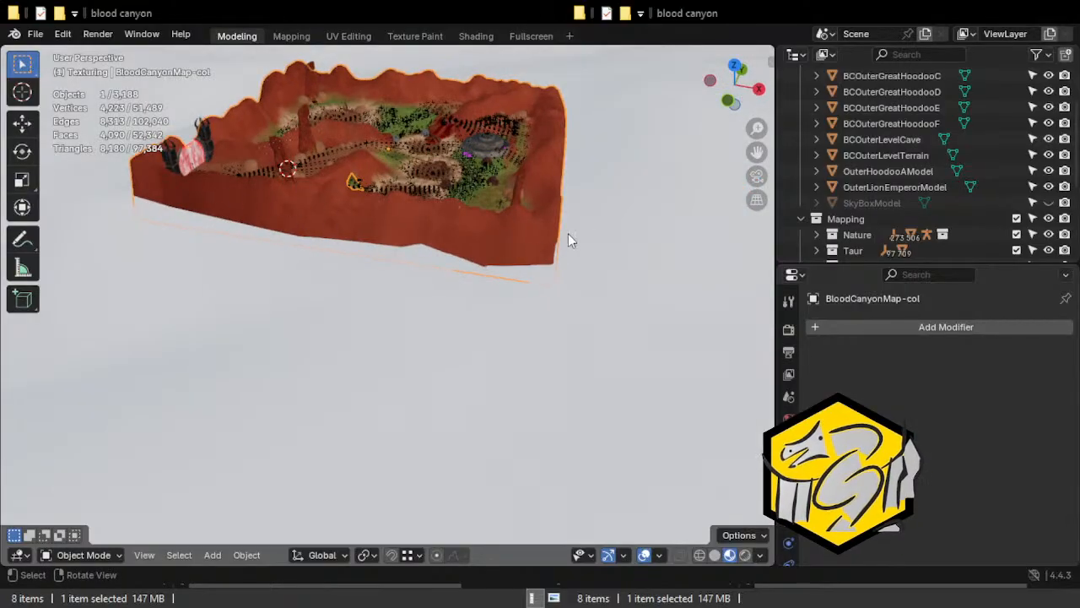
middle_drag(520, 209, 280, 285)
middle_drag(449, 200, 425, 386)
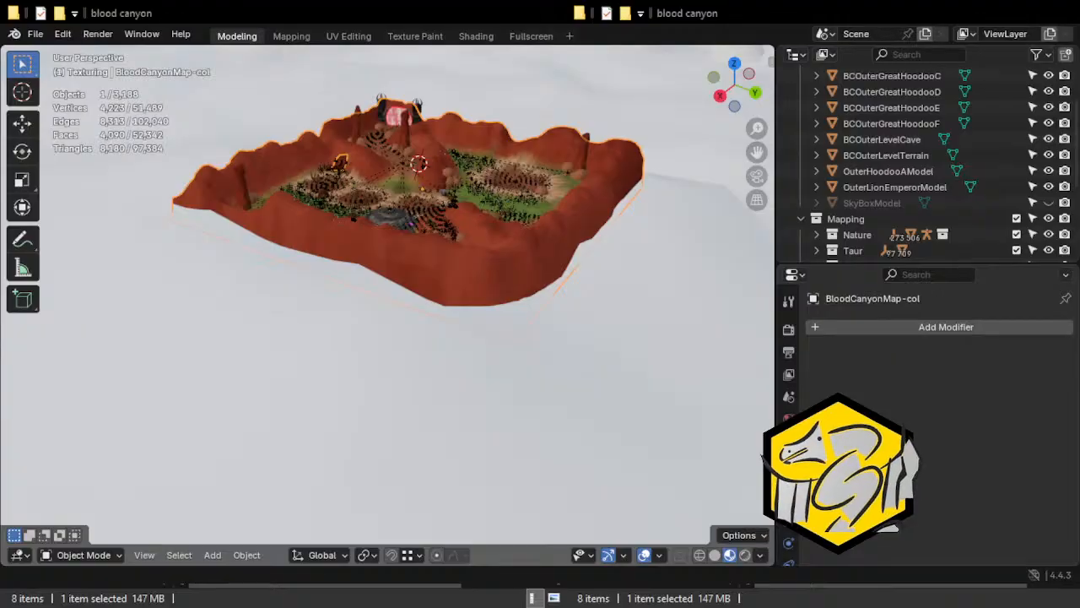
Switch the viewport to solid shading and select the BCOuterLevelTerrain mesh.
click(714, 554)
mouse_move(434, 299)
middle_down()
mouse_move(555, 260)
mouse_move(539, 219)
middle_up()
scroll(538, 219, down, 6)
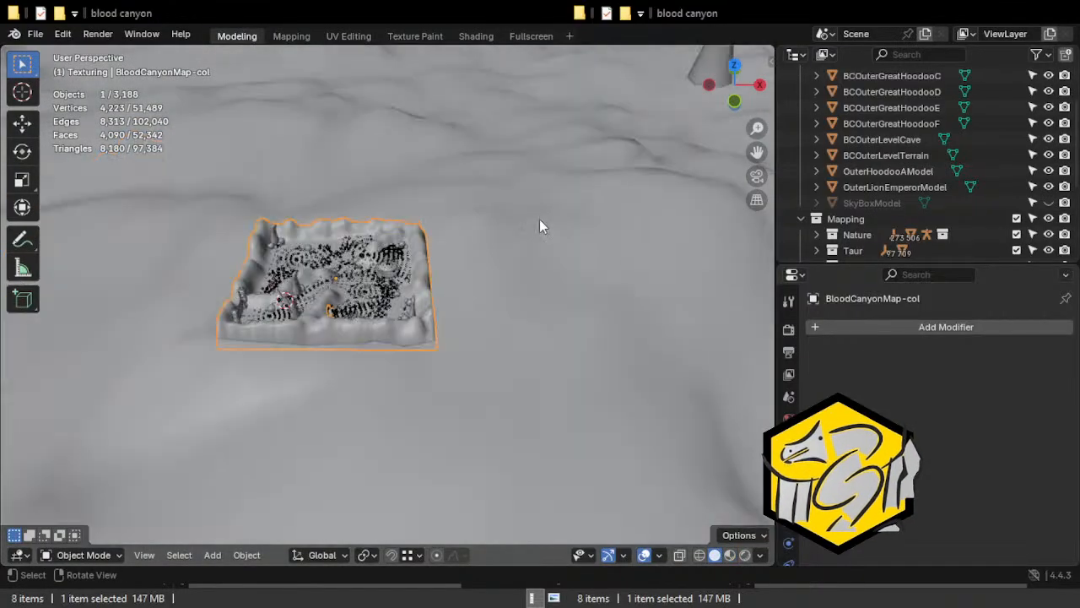
click(574, 262)
middle_drag(575, 264, 642, 227)
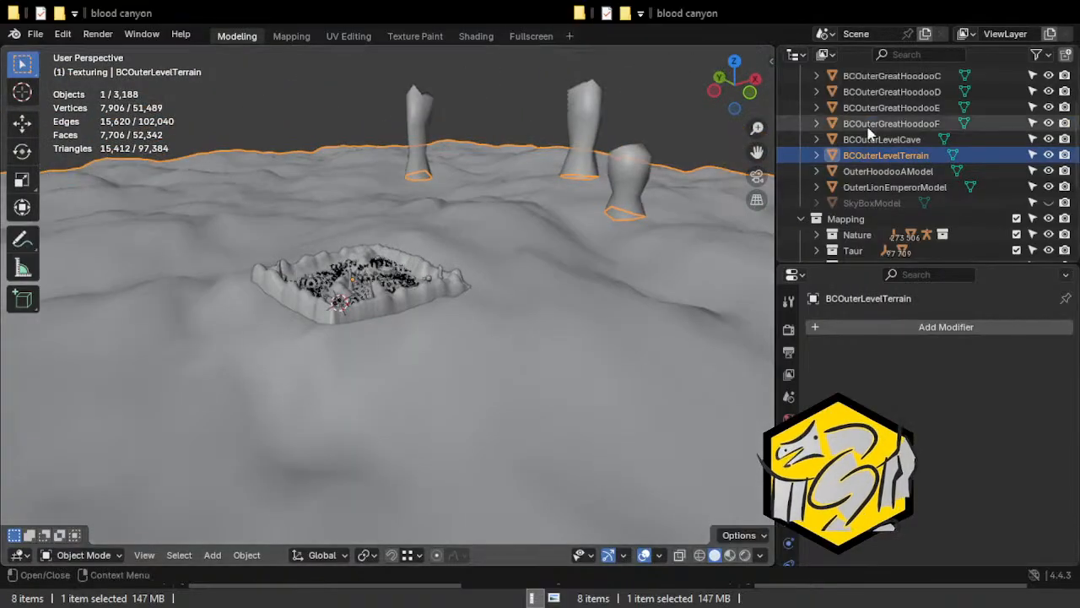
Make BloodCanyonMap-col unselectable and check the outer terrain's mesh briefly in Edit Mode.
scroll(928, 168, up, 3)
scroll(830, 152, down, 6)
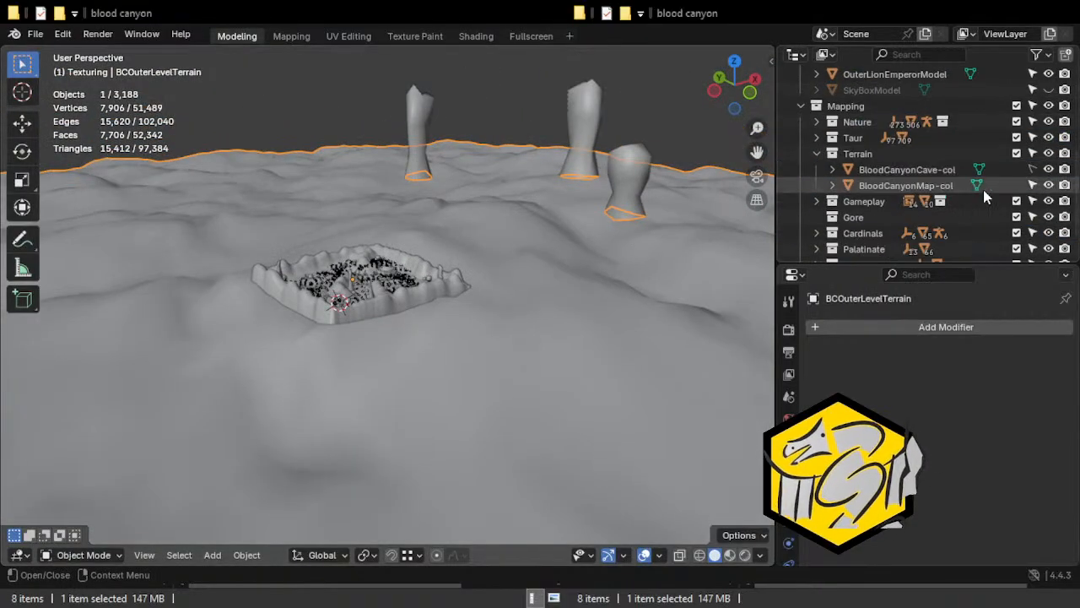
click(1033, 185)
middle_drag(415, 177, 653, 214)
key(Tab)
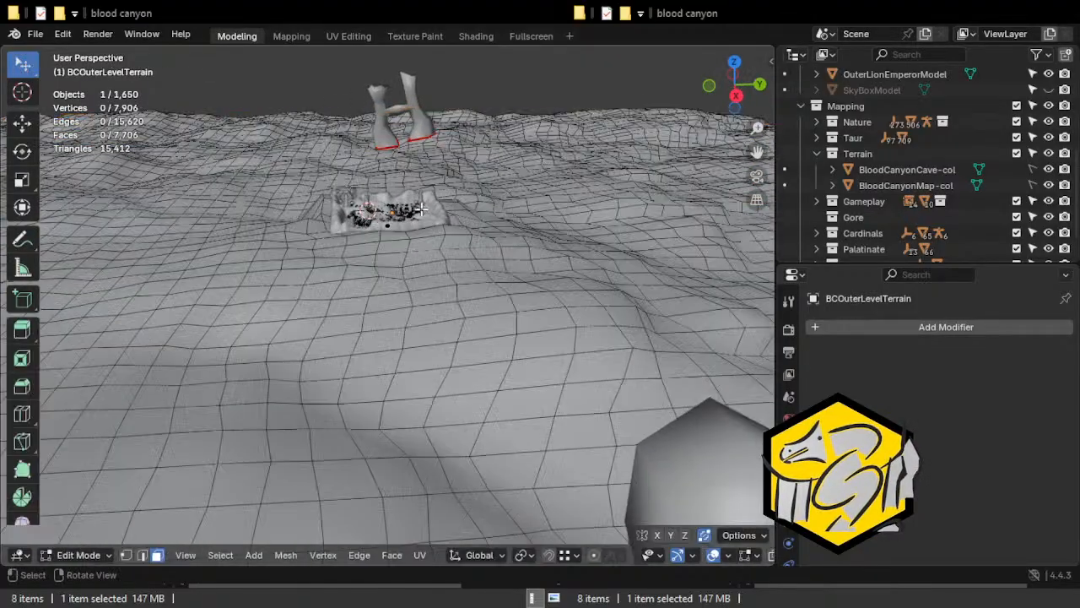
key(Tab)
middle_drag(400, 227, 420, 250)
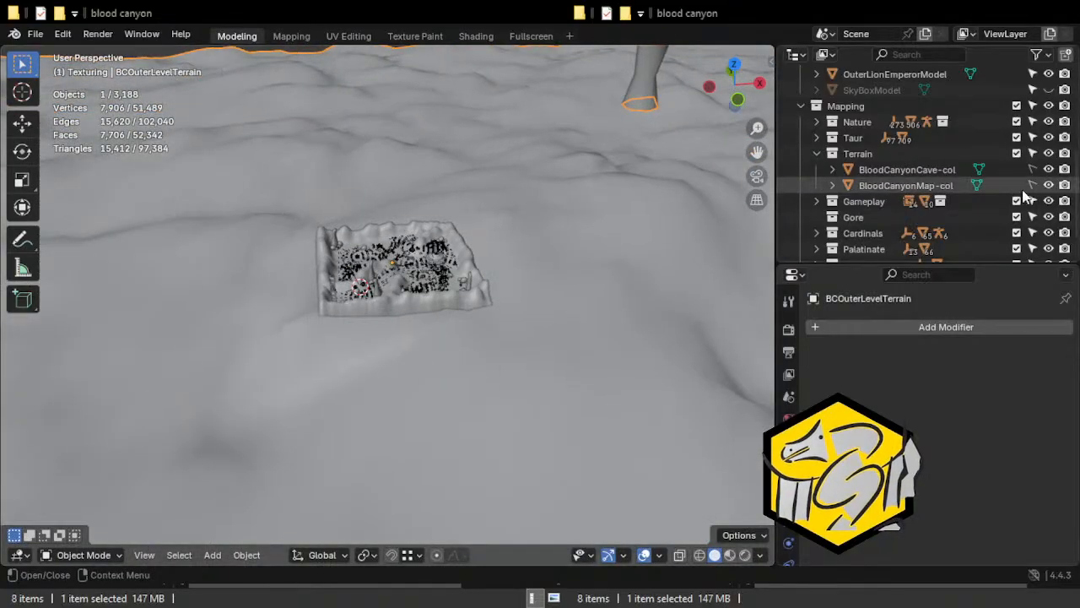
Make BloodCanyonMap-col selectable again and frame its selected face in Edit Mode to examine the canyon rim and surrounding terrain.
click(374, 226)
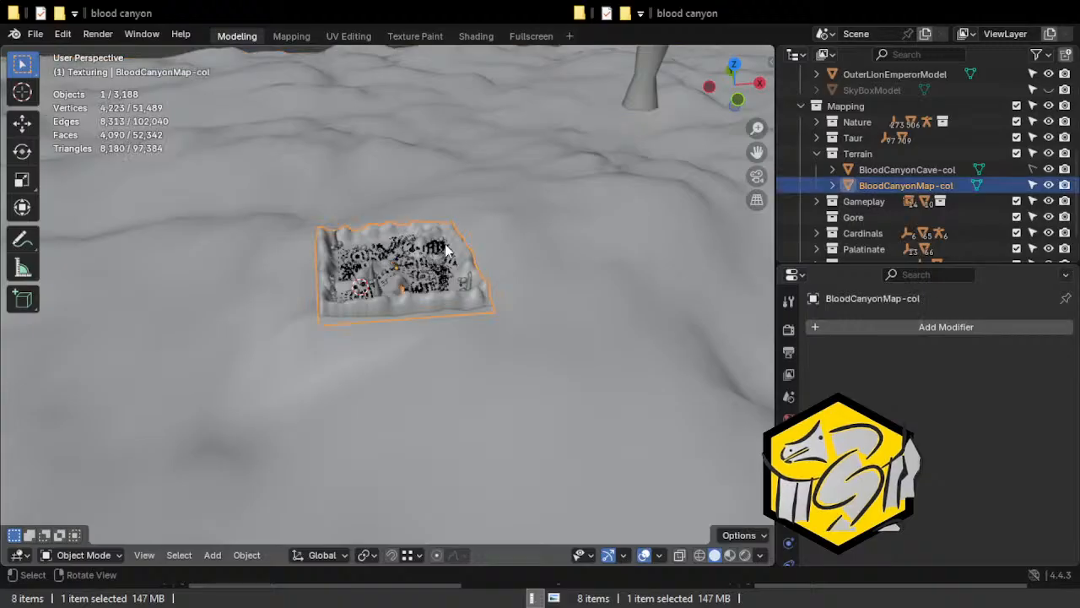
key(Tab)
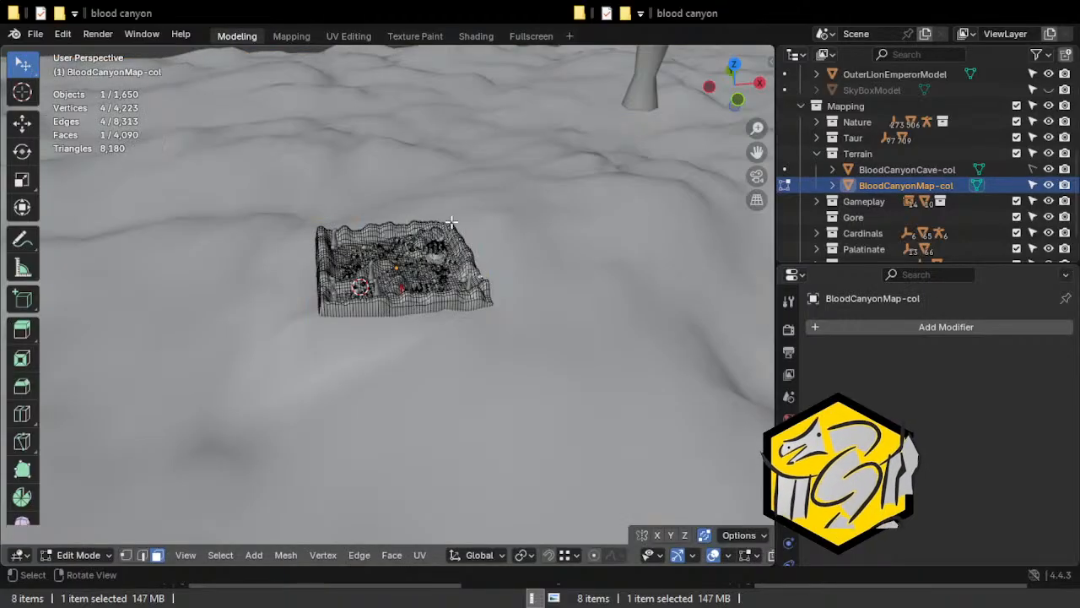
key(KP_Decimal)
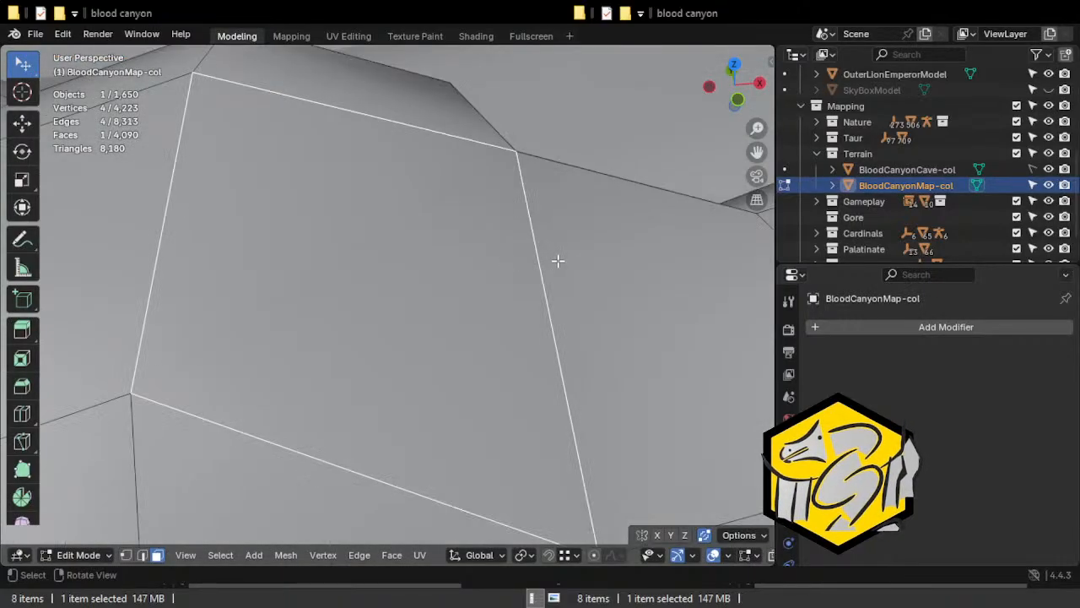
scroll(523, 261, down, 12)
middle_drag(496, 261, 218, 222)
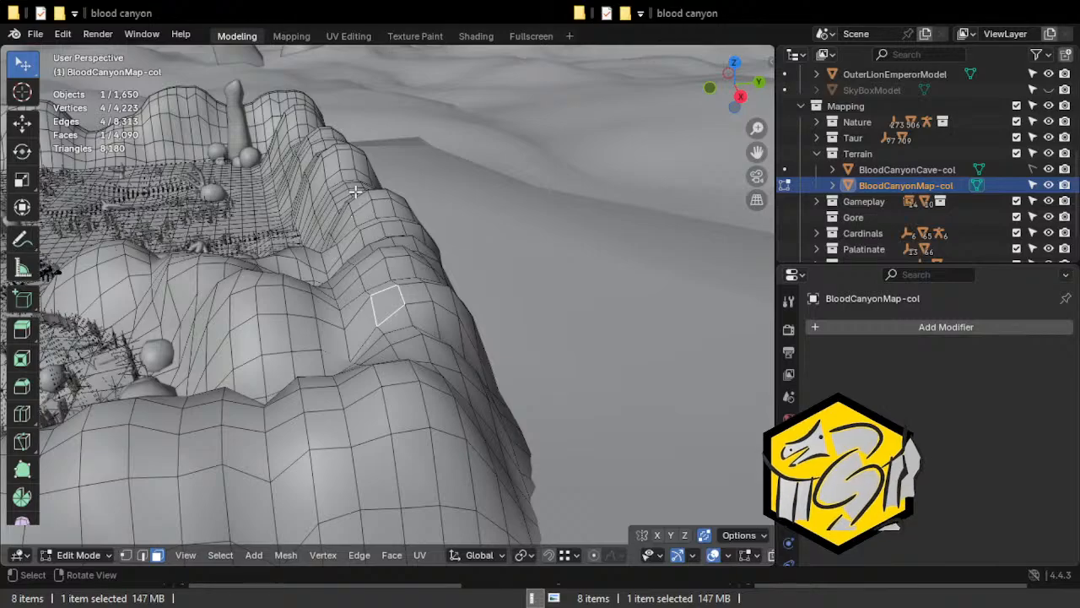
key(KP_Decimal)
scroll(785, 230, down, 2)
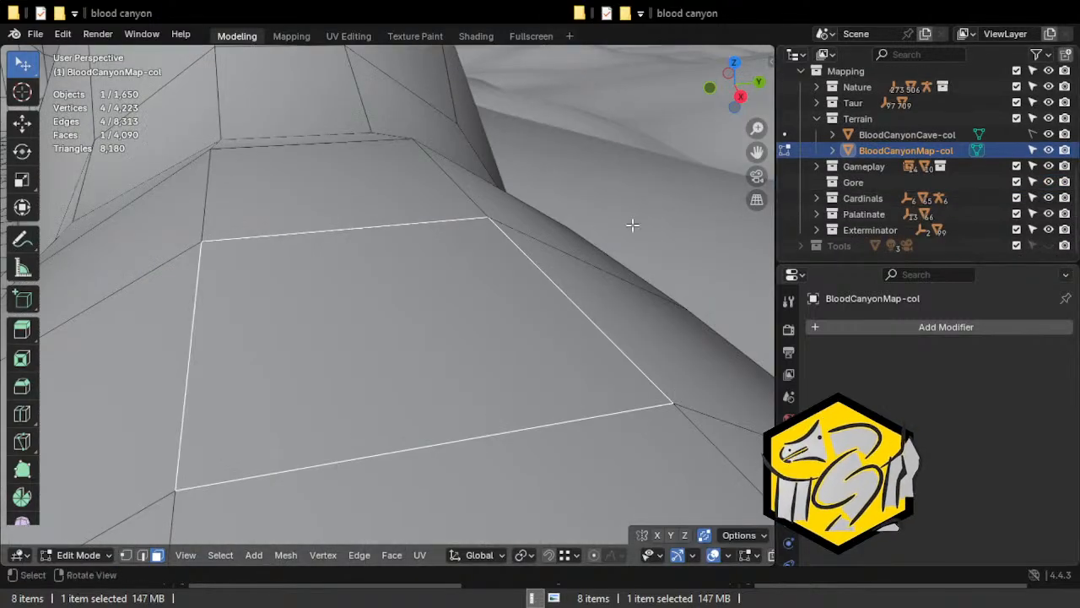
scroll(473, 211, down, 4)
middle_drag(338, 180, 410, 146)
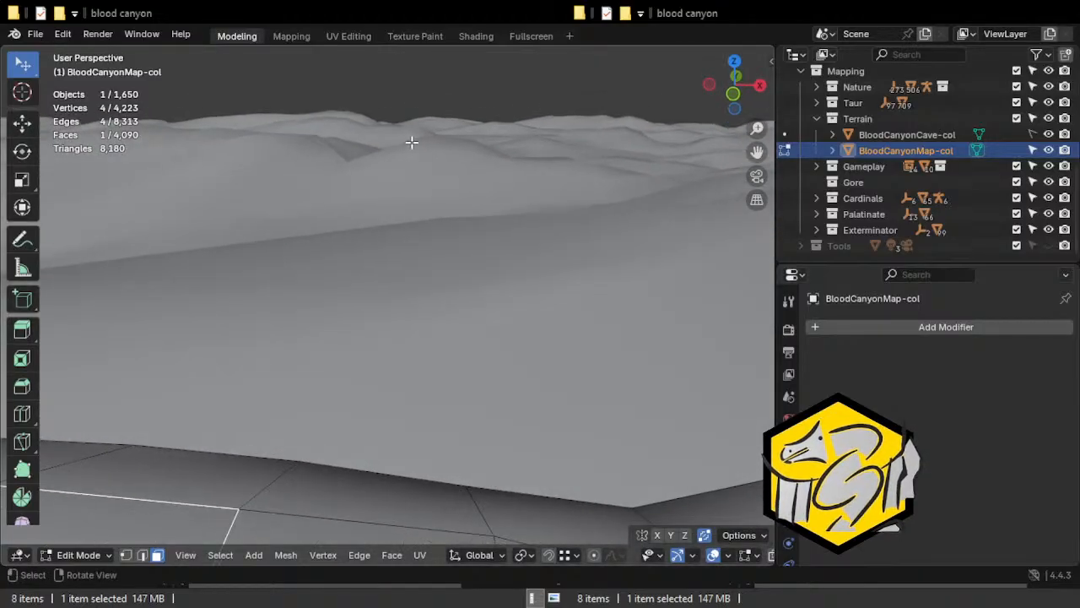
Leave the canyon map mesh, open BCOuterLevelTerrain in Edit Mode and select a single face on a terrain rise.
key(Tab)
click(400, 131)
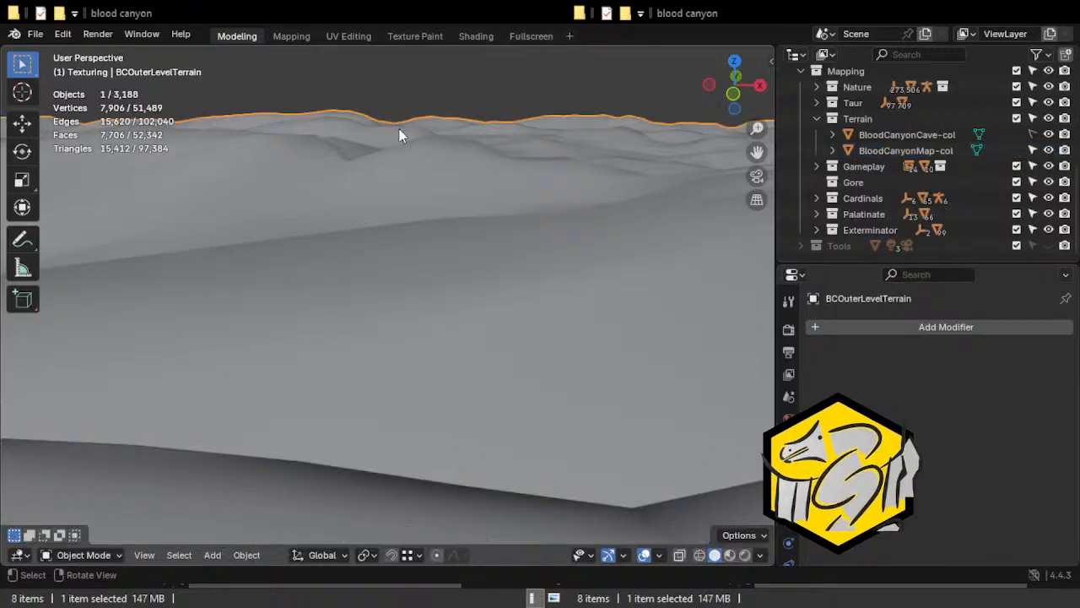
key(Tab)
scroll(426, 164, down, 8)
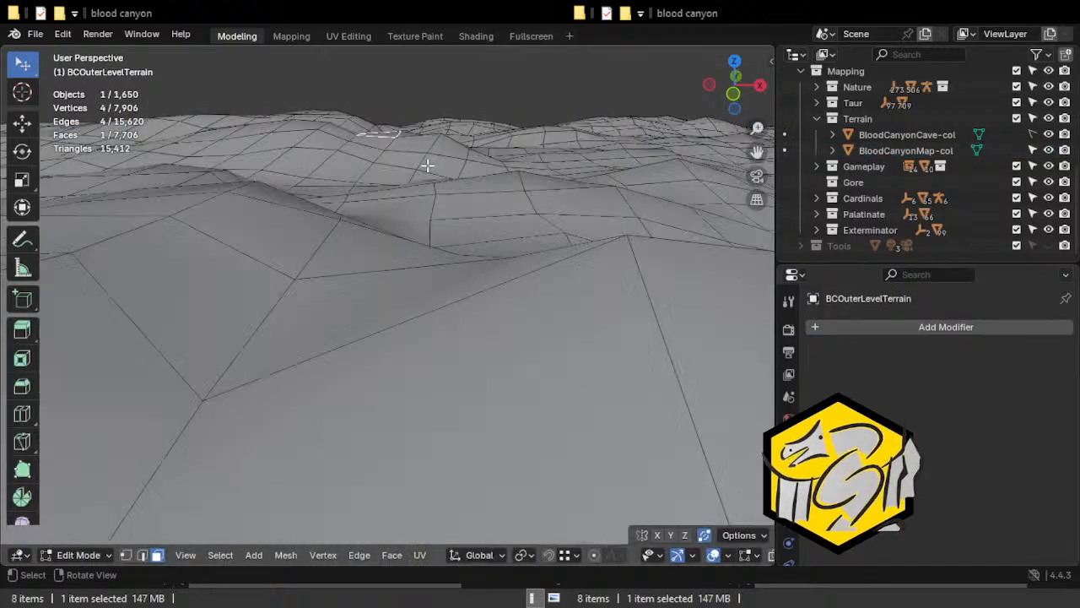
middle_drag(364, 341, 227, 339)
middle_drag(445, 358, 422, 326)
Try extruding the single terrain face about 40.4 m upward, shifting its top face and rotating it about -11.7°.
key(e)
click(463, 217)
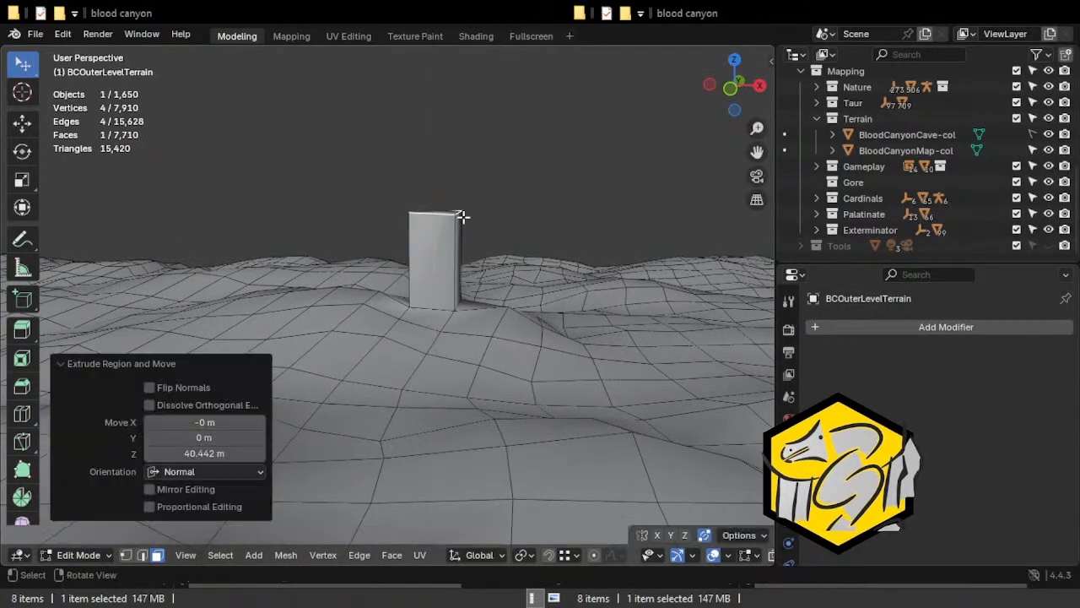
key(g)
click(414, 142)
key(r)
click(431, 177)
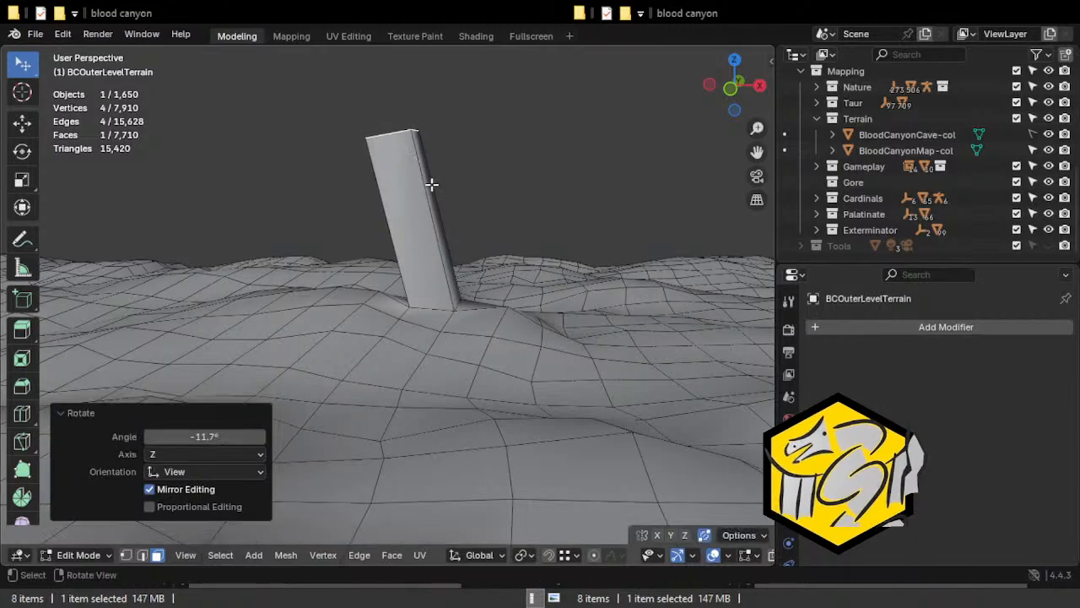
Undo the rotation, move and extrusion of the single terrain face.
key(g)
key(Escape)
key(ctrl+z)
key(ctrl+z)
key(ctrl+z)
Extrude two adjacent terrain faces into a column and shift its top about -37.1 m in X, -2.9 m in Y and 20.9 m in Z.
shift+click(477, 306)
key(r)
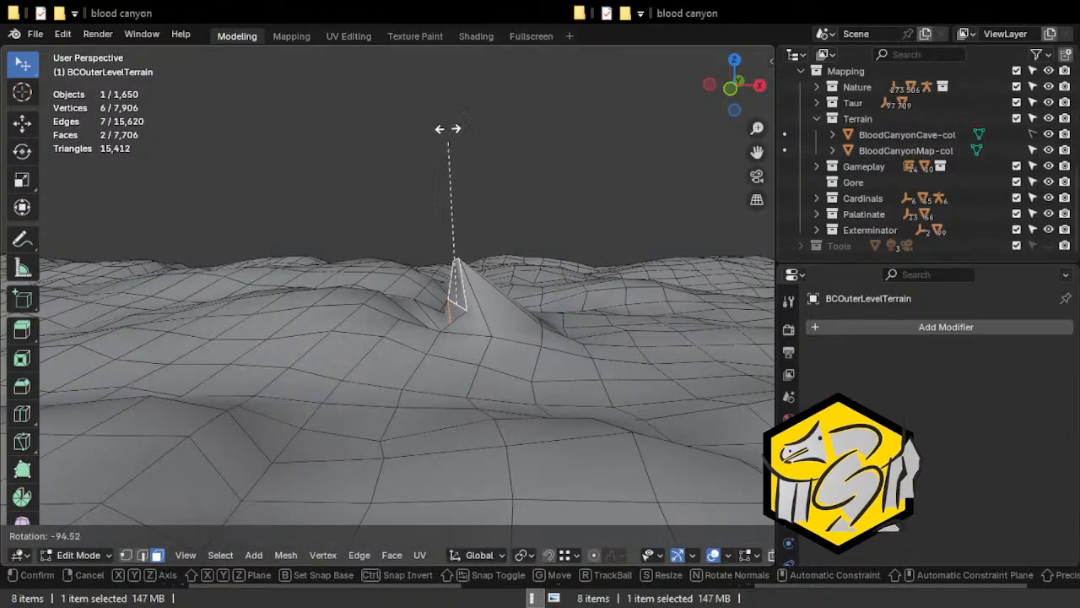
key(Escape)
key(e)
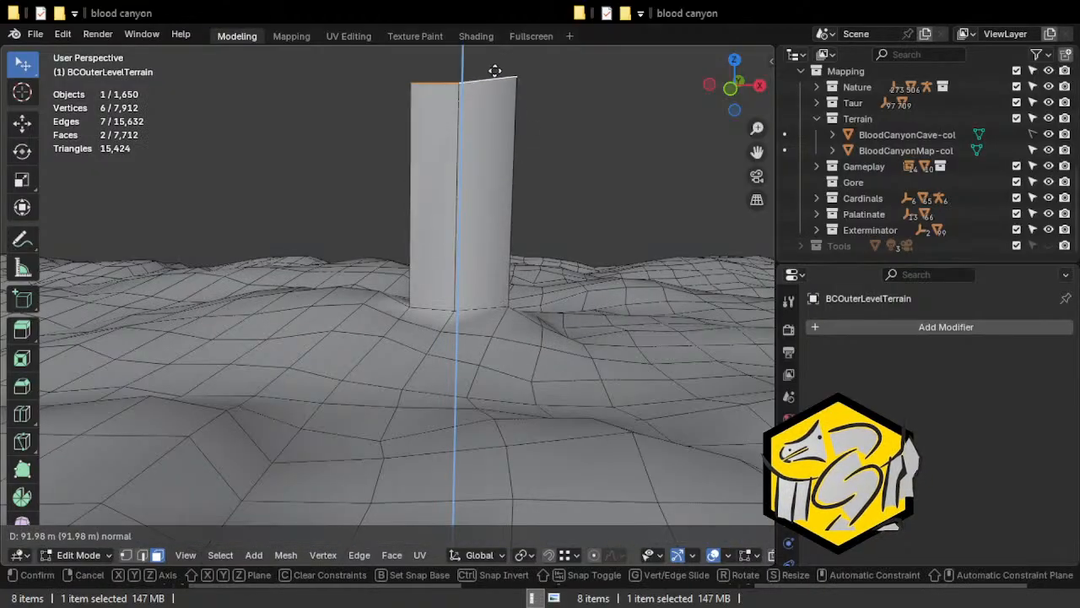
click(489, 278)
key(g)
middle_drag(440, 213, 471, 242)
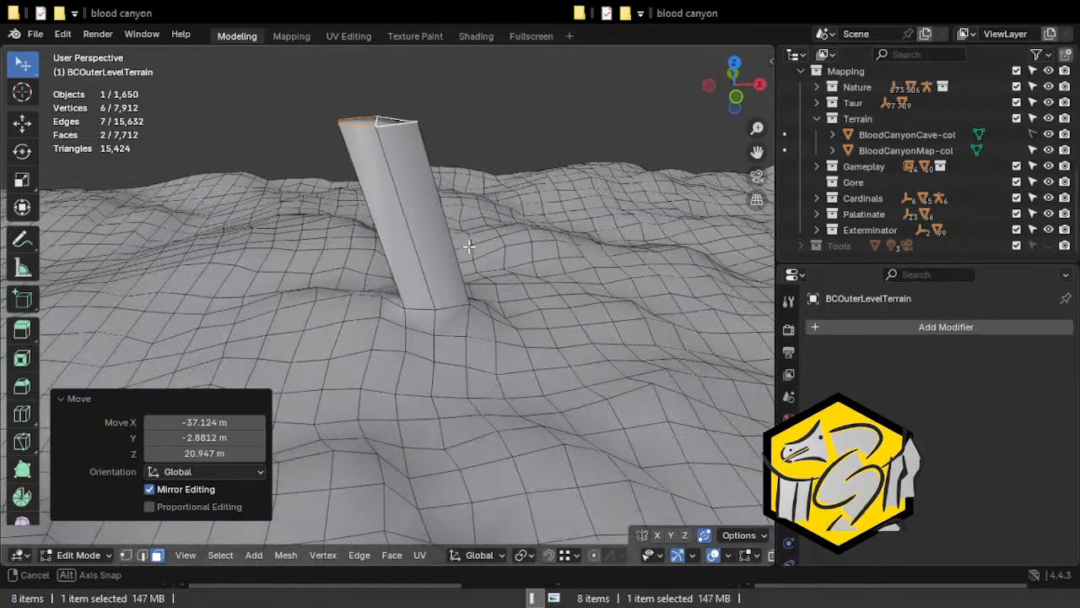
Add a loop cut with 2 evenly spaced cuts around the leaning column.
scroll(397, 201, up, 2)
key(ctrl+r)
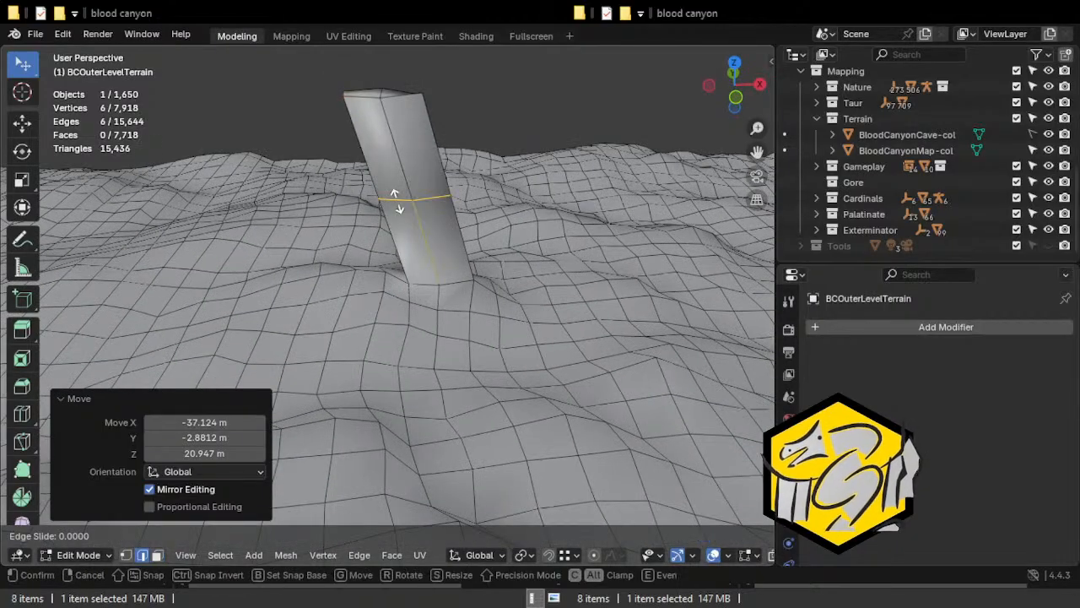
click(398, 201)
right_click(397, 200)
click(260, 367)
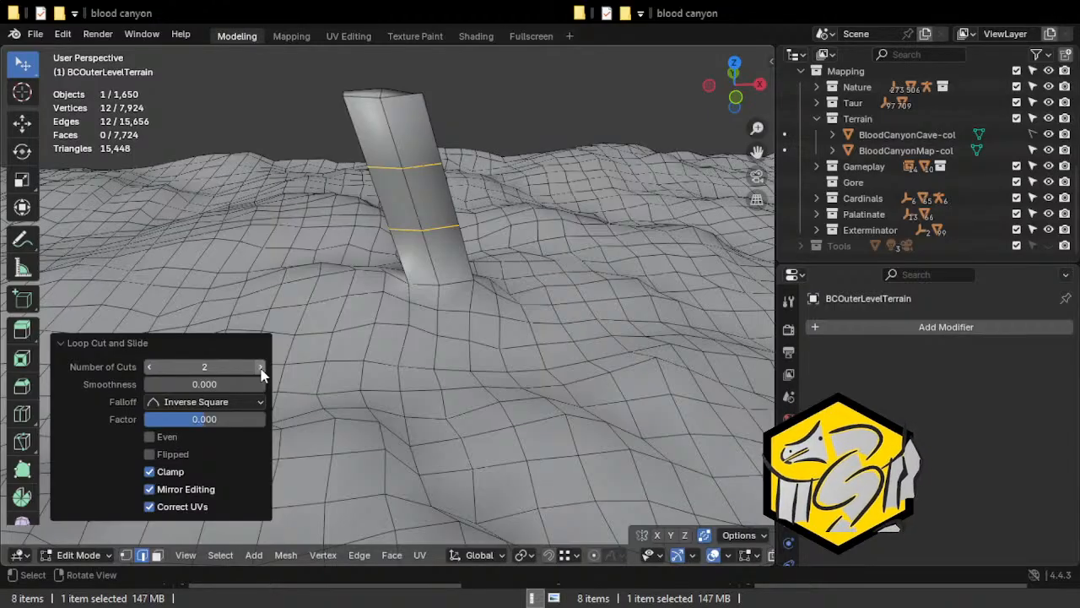
Scale the top of the leaning column, including an upper side face, to about 0.53 along the global Y axis.
middle_drag(379, 234, 550, 210)
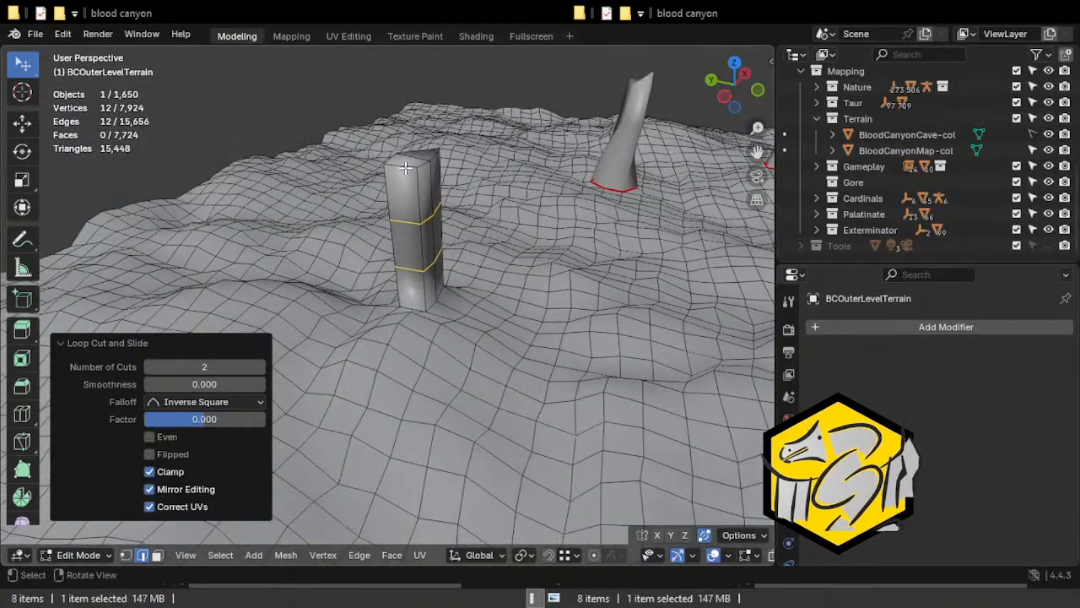
key(3)
click(404, 197)
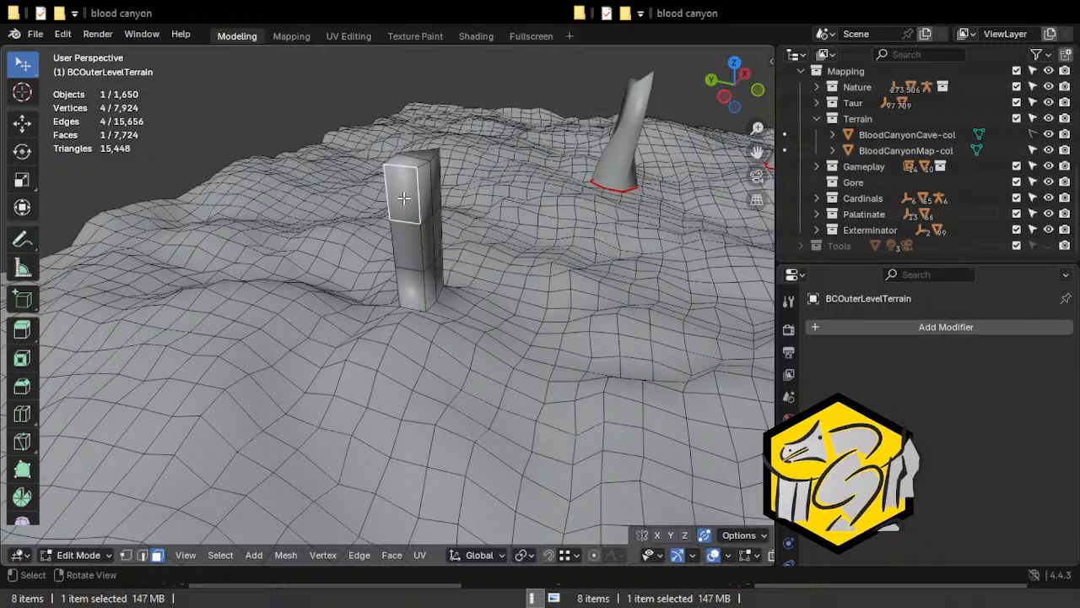
shift+click(412, 160)
middle_drag(414, 160, 479, 184)
key(s)
right_click(499, 192)
key(s)
key(x)
key(y)
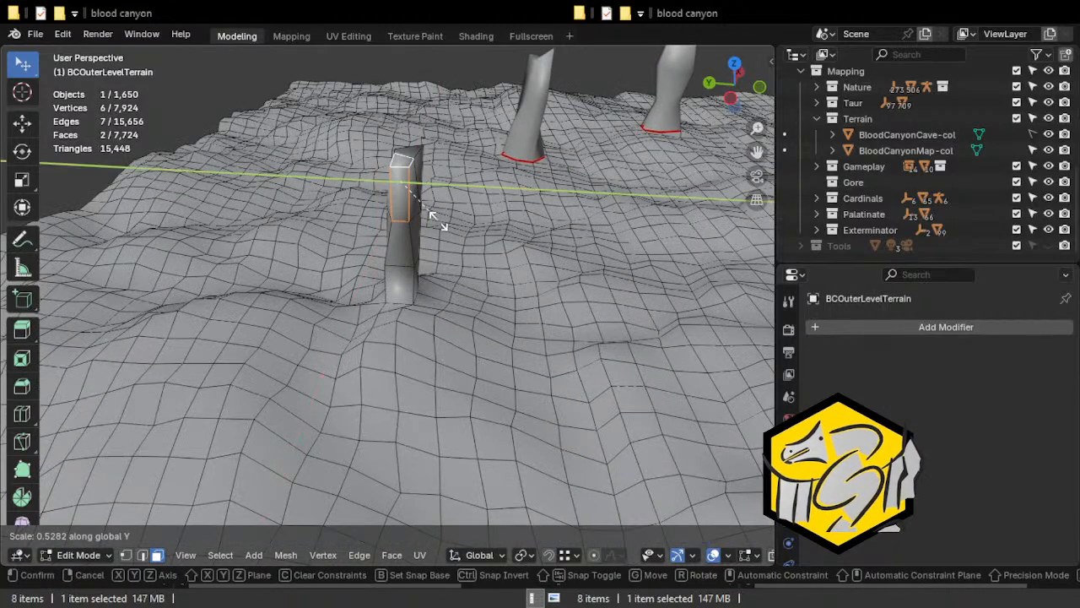
click(417, 212)
Move edges at the base of the column outward to widen its foot.
middle_drag(417, 212, 452, 279)
click(405, 199)
key(2)
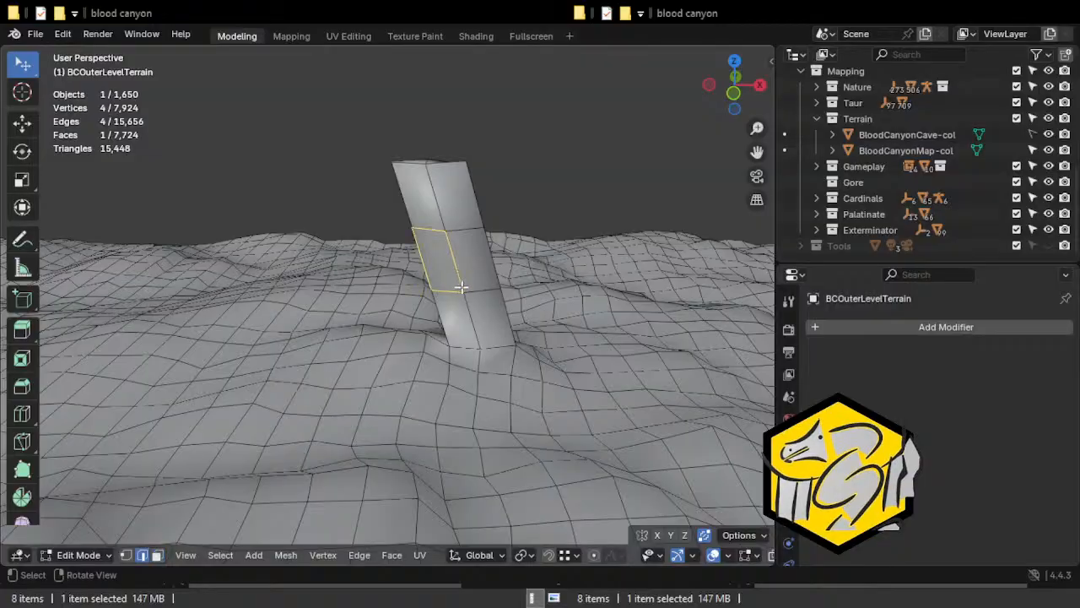
click(455, 290)
middle_drag(440, 344, 421, 344)
shift+middle_drag(420, 344, 433, 319)
scroll(400, 273, up, 3)
shift+click(354, 314)
key(g)
click(380, 309)
click(411, 306)
shift+click(367, 310)
shift+click(332, 321)
middle_drag(330, 353, 326, 327)
key(g)
click(311, 326)
Pull the column's base vertices outward to flare the foot, one by about -0.84 m in X, 8.4 m in Y and 1.9 m in Z.
click(461, 314)
key(1)
click(460, 314)
middle_drag(436, 336, 622, 340)
key(g)
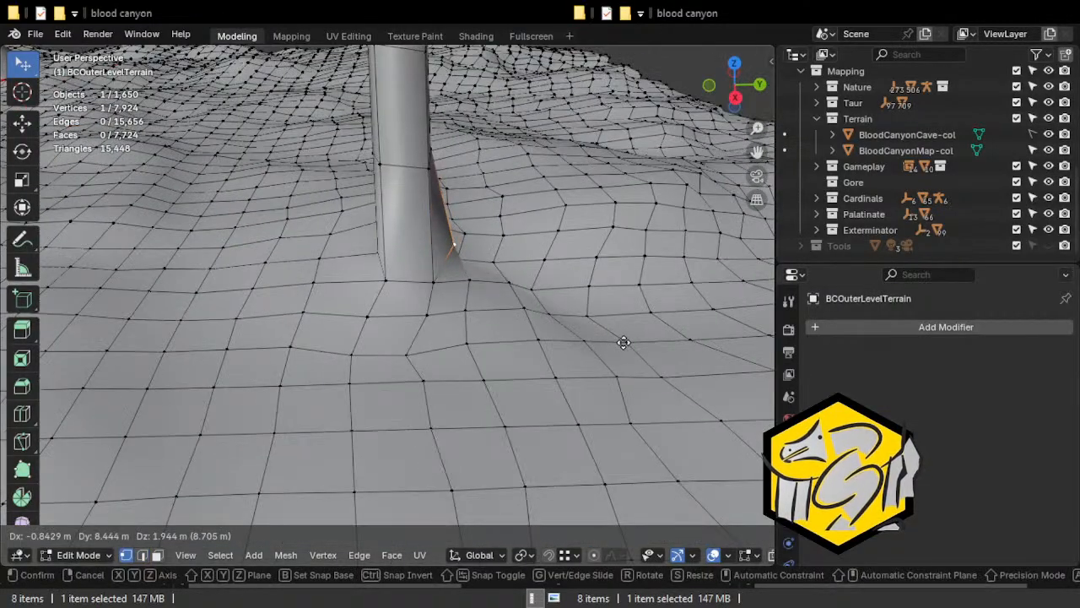
click(621, 342)
middle_drag(540, 337, 528, 297)
key(g)
click(529, 310)
middle_drag(319, 251, 357, 256)
click(362, 269)
key(g)
click(295, 293)
Move a side edge of the column by about -4.5 m in X, 0.39 m in Y and -1.11 m in Z.
click(371, 176)
shift+middle_drag(374, 174, 403, 233)
key(2)
click(399, 234)
middle_drag(374, 325, 361, 393)
middle_drag(400, 314, 382, 380)
key(g)
right_click(374, 360)
key(g)
click(389, 327)
Reshape the column's shaft by moving its side edges and rotating the last adjusted edge.
middle_drag(395, 322, 490, 231)
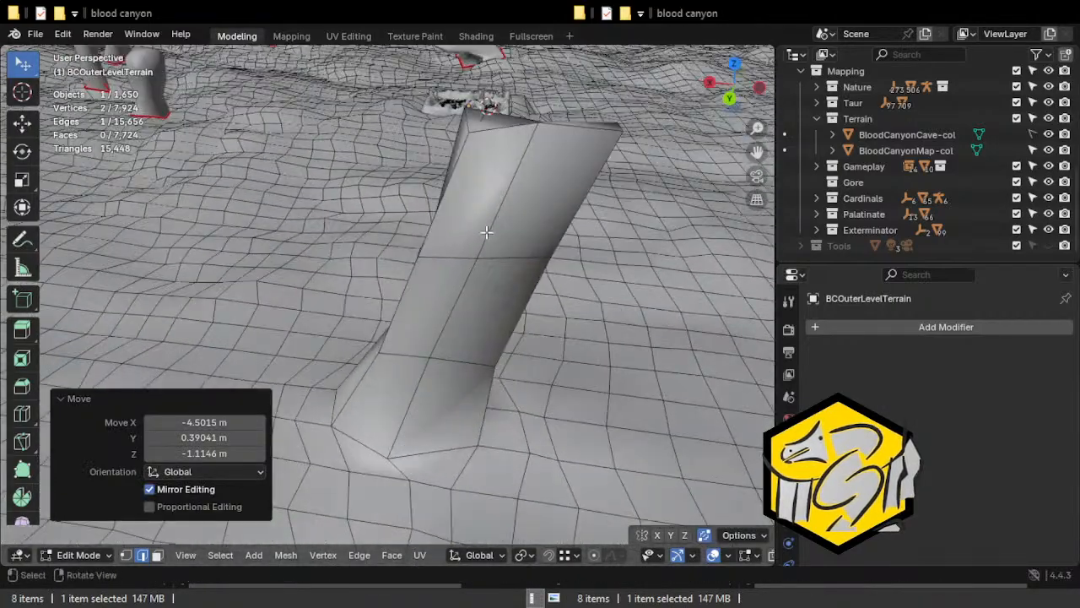
middle_drag(442, 296, 475, 251)
key(g)
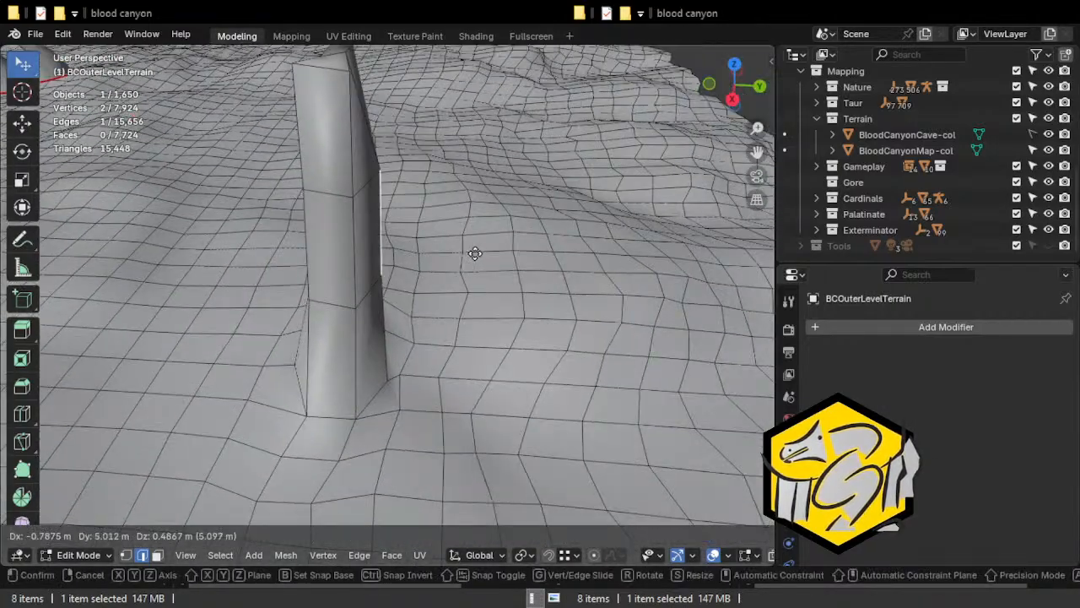
click(394, 258)
middle_drag(289, 243, 335, 129)
key(g)
click(523, 145)
key(g)
click(386, 244)
key(r)
click(272, 163)
Reposition a top vertex of the column, finishing with a move of about -6.49 m in X, -6.46 m in Y and 10.25 m in Z.
key(1)
click(401, 91)
key(g)
click(338, 109)
key(g)
click(160, 85)
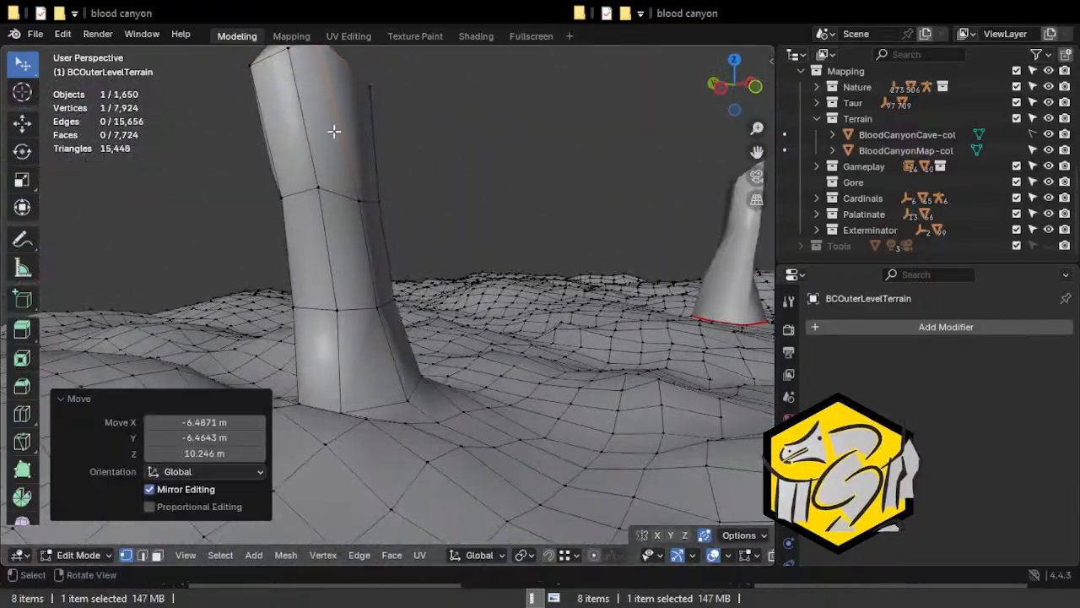
Rotate an edge on the column's middle loop about the global Z axis, then scale and move it.
click(289, 197)
middle_drag(306, 217, 346, 316)
key(2)
click(450, 228)
key(r)
key(z)
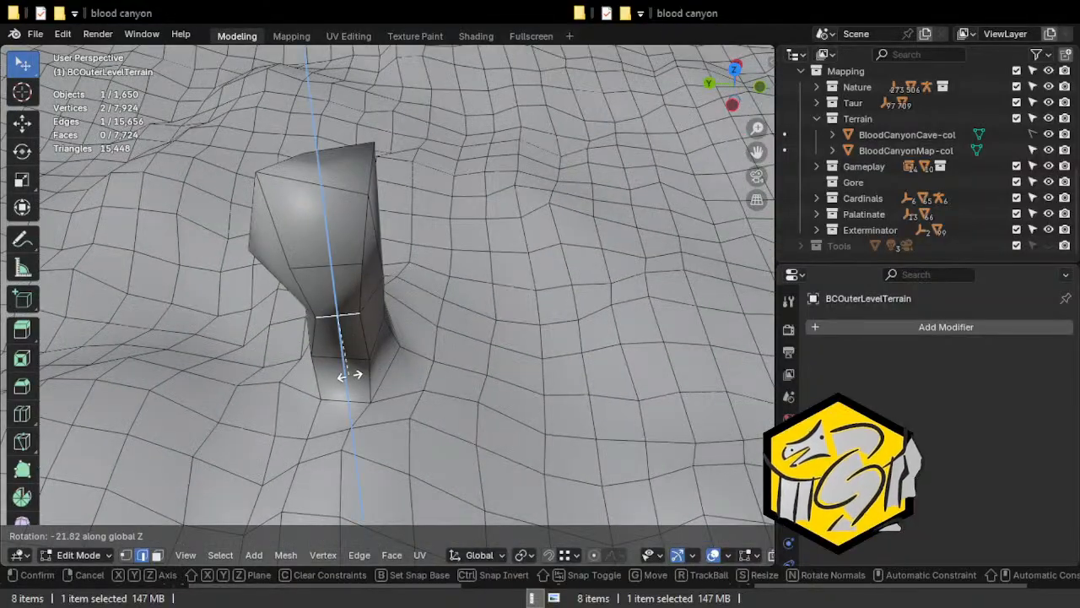
click(359, 373)
key(s)
click(401, 388)
key(g)
click(378, 388)
Mark a seam around the column's base, up one side and around its top rim.
middle_drag(378, 388, 228, 308)
middle_drag(343, 306, 444, 366)
shift+click(393, 369)
shift+click(357, 368)
middle_drag(300, 363, 422, 390)
shift+click(372, 394)
shift+click(329, 383)
shift+click(345, 391)
middle_drag(345, 391, 419, 359)
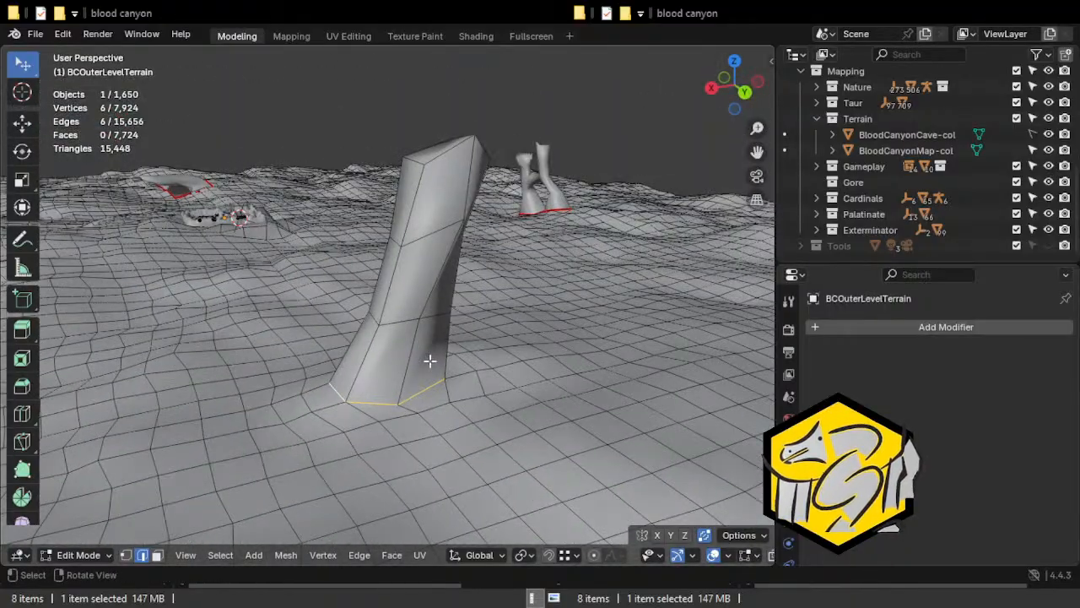
shift+click(413, 342)
shift+click(452, 270)
shift+click(461, 183)
middle_drag(461, 183, 406, 243)
shift+click(402, 244)
shift+click(403, 243)
middle_drag(430, 323, 446, 299)
shift+click(405, 254)
shift+click(426, 254)
key(ctrl+e)
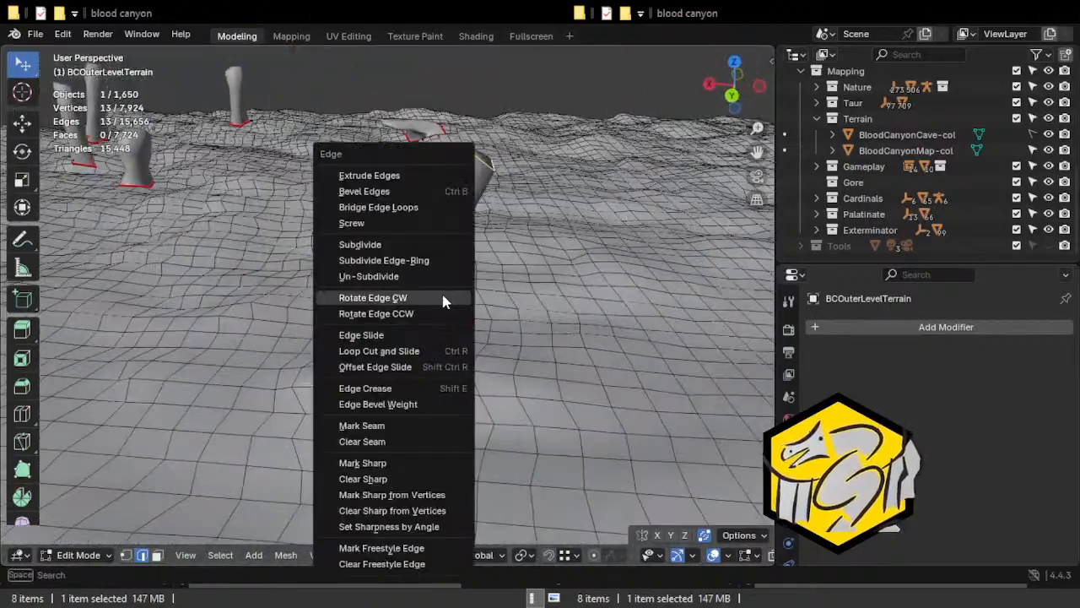
click(403, 427)
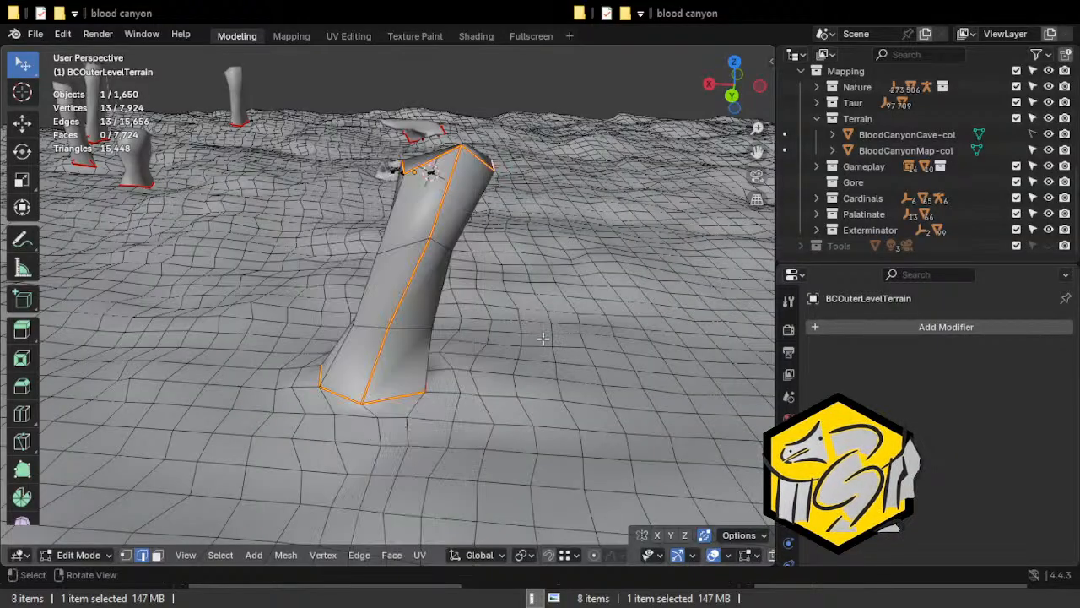
Select the column's linked faces delimited by Seam and separate them from the terrain into their own object.
key(3)
key(ctrl+l)
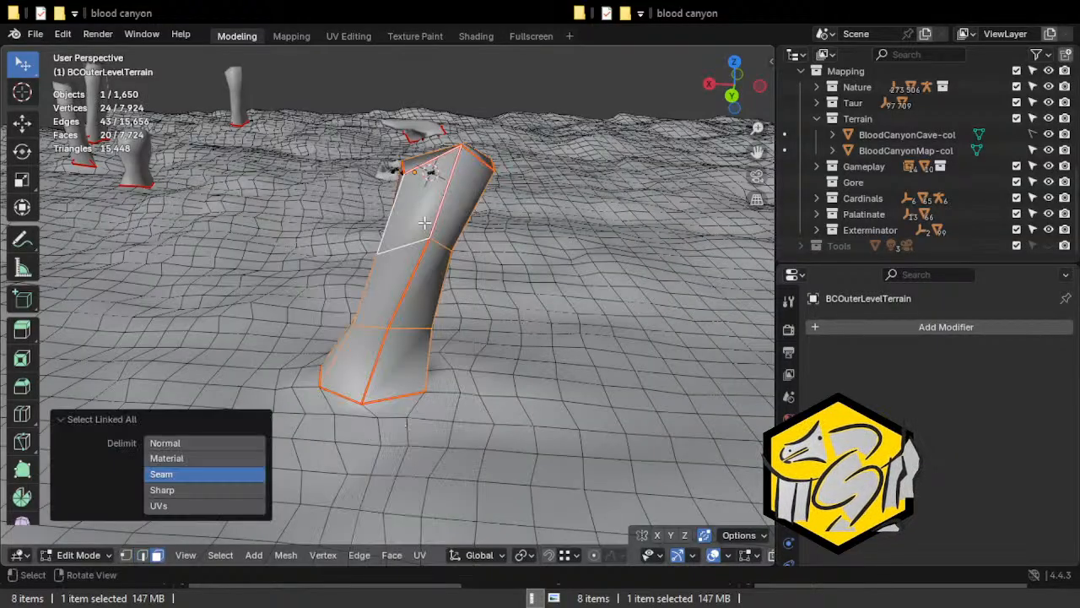
key(p)
click(423, 219)
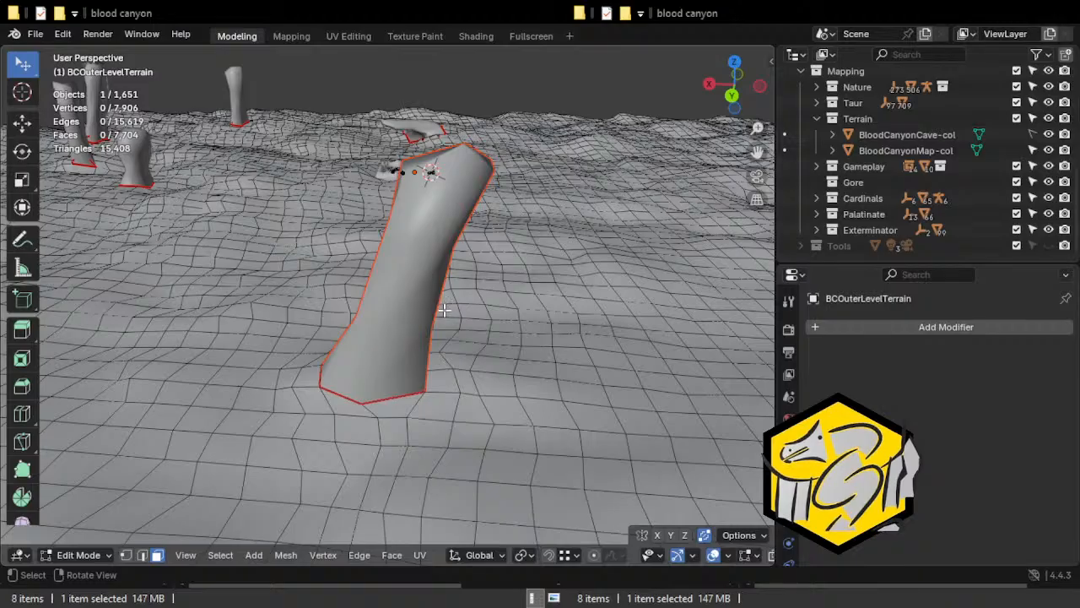
key(Tab)
click(415, 275)
key(g)
key(Escape)
key(Tab)
key(Tab)
click(495, 283)
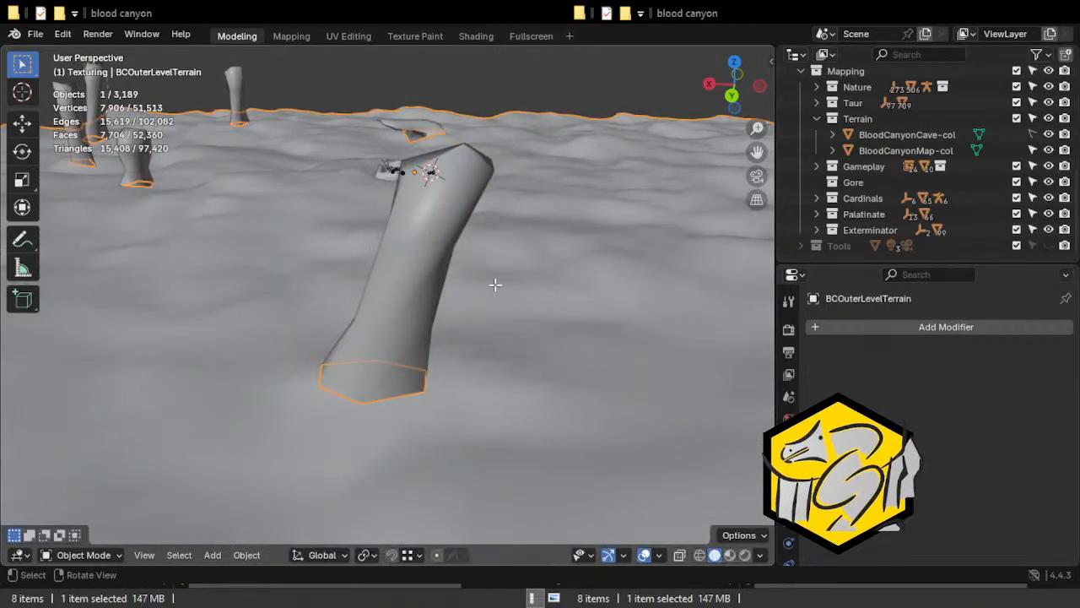
key(Tab)
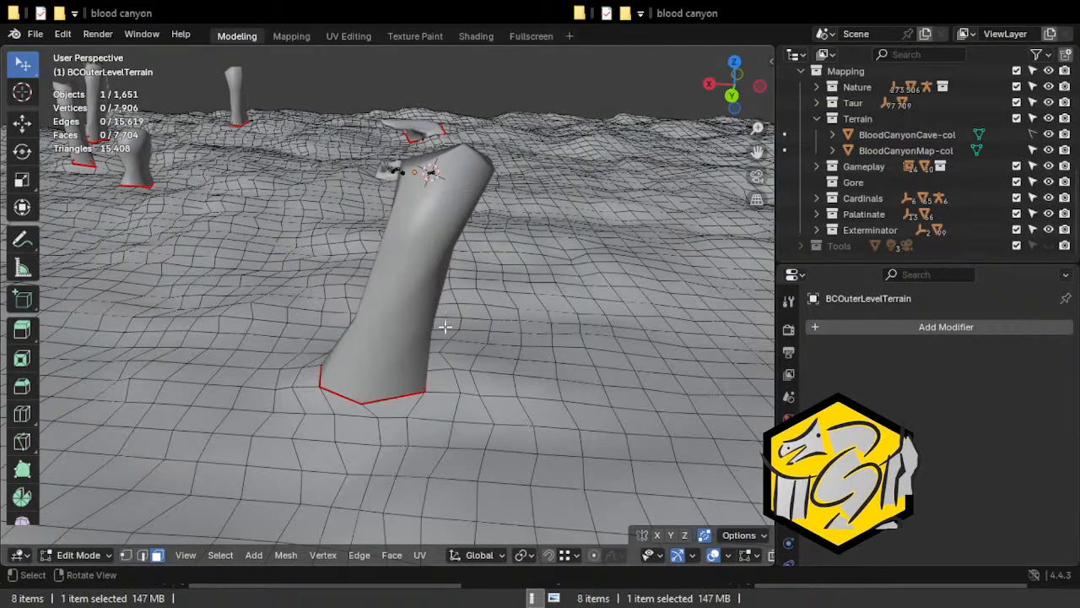
Leave editing of the terrain and make the separated column the active object.
middle_drag(228, 271, 611, 229)
key(Tab)
click(372, 216)
key(Tab)
middle_drag(409, 310, 461, 295)
key(Tab)
middle_drag(366, 282, 406, 284)
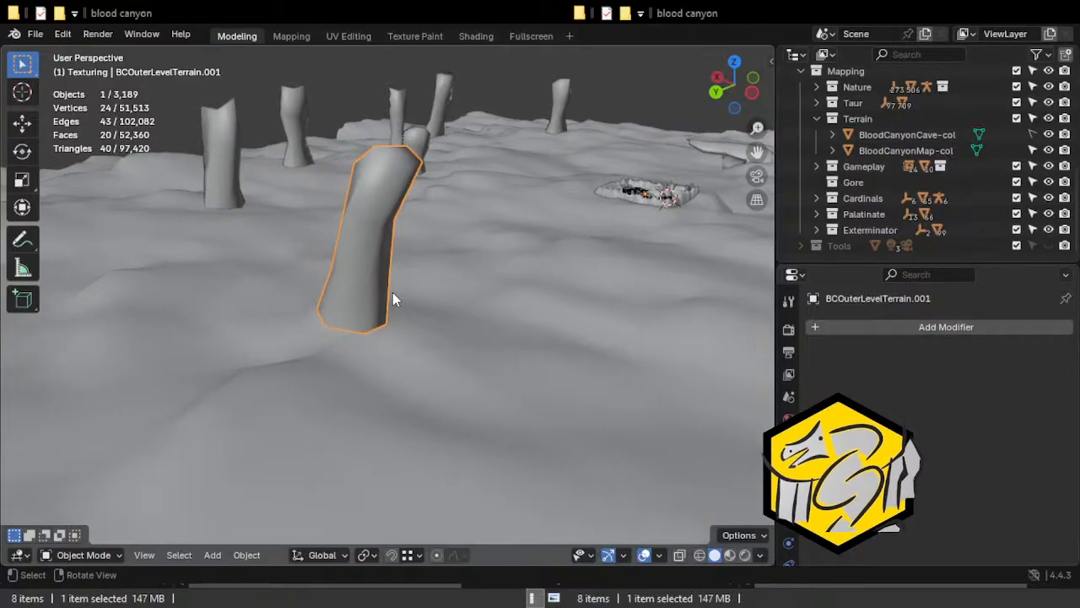
Snap the 3D cursor to an upper side face of the column.
key(Tab)
click(380, 187)
shift+right_click(425, 290)
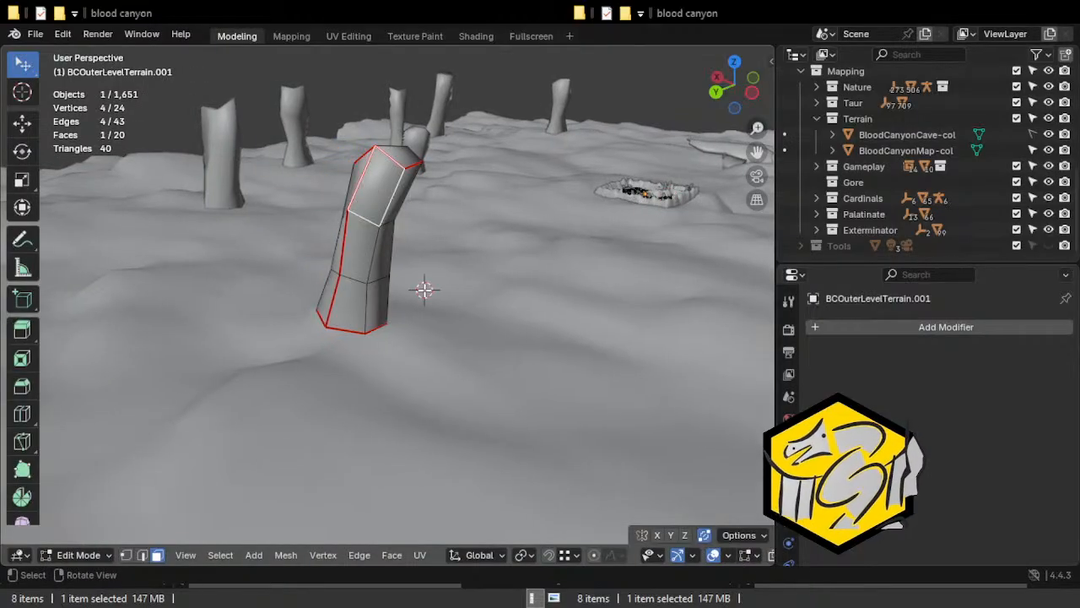
key(shift+s)
click(423, 380)
key(Tab)
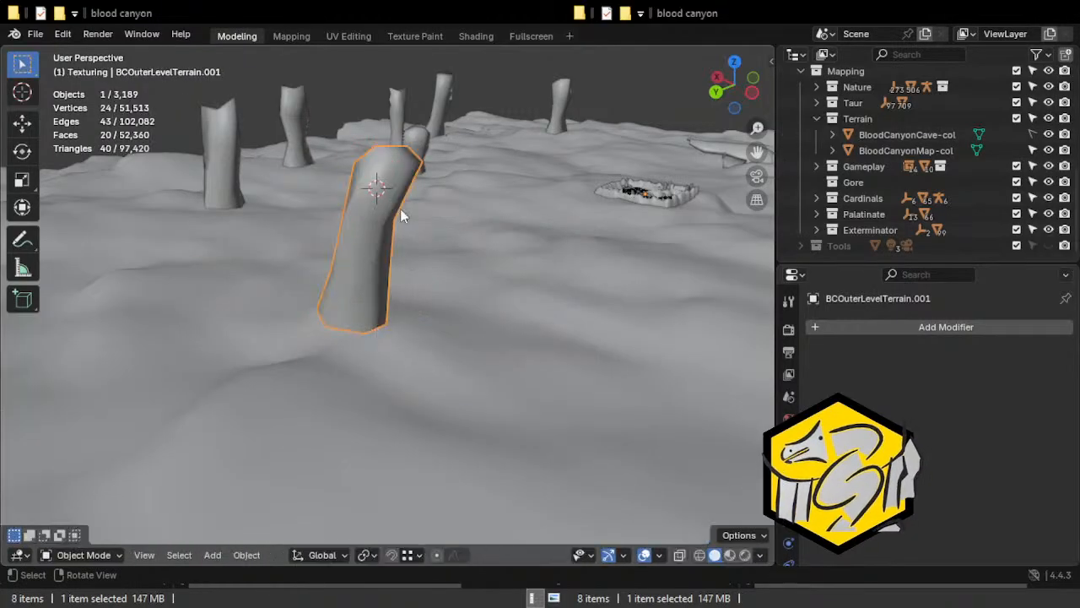
Snap the 3D cursor to a short edge on the column near its top.
key(Tab)
middle_drag(451, 235, 346, 222)
key(shift+s)
click(330, 313)
middle_drag(330, 313, 388, 277)
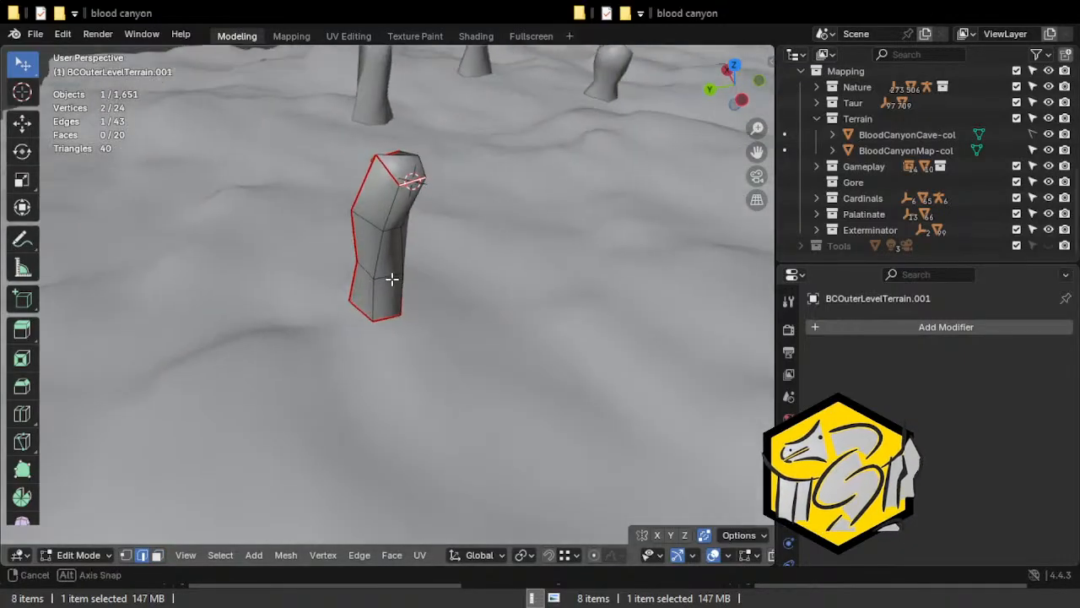
Add a torus at the 3D cursor with 12 major segments.
key(Tab)
click(212, 554)
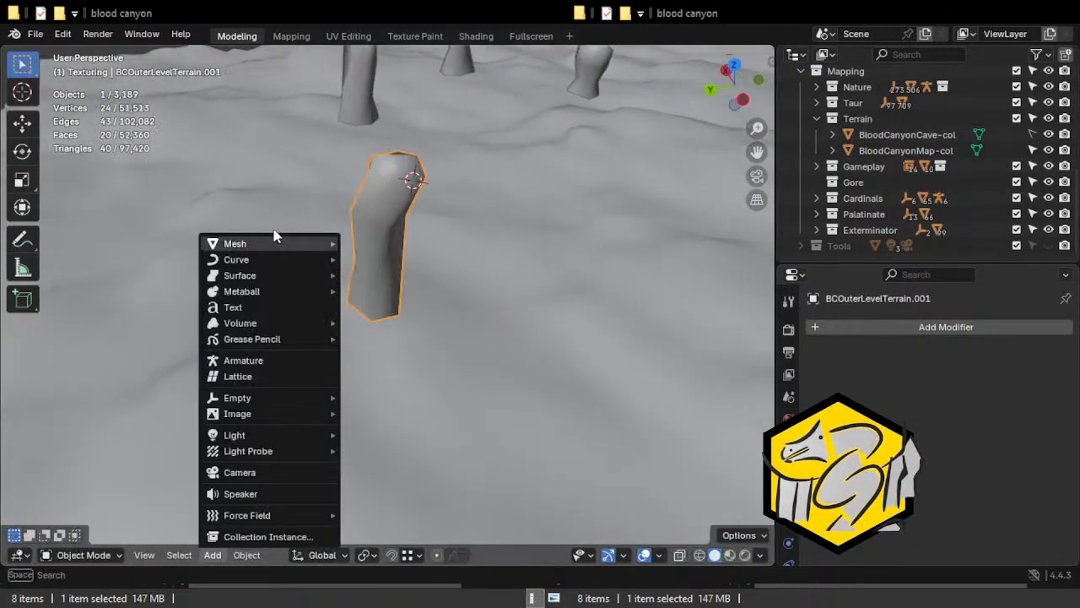
mouse_move(276, 243)
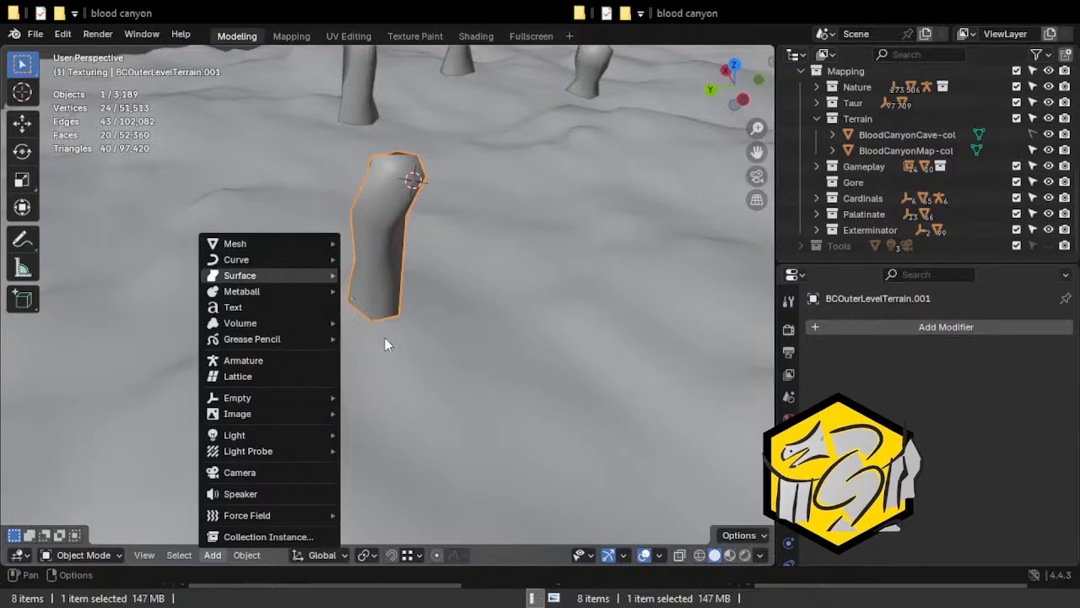
mouse_move(297, 259)
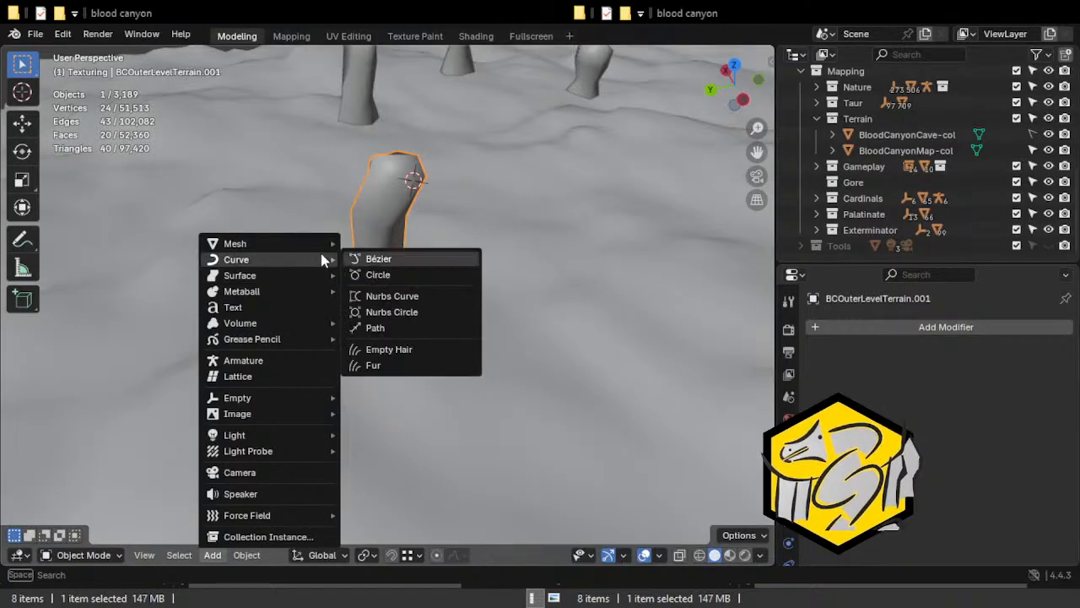
click(397, 354)
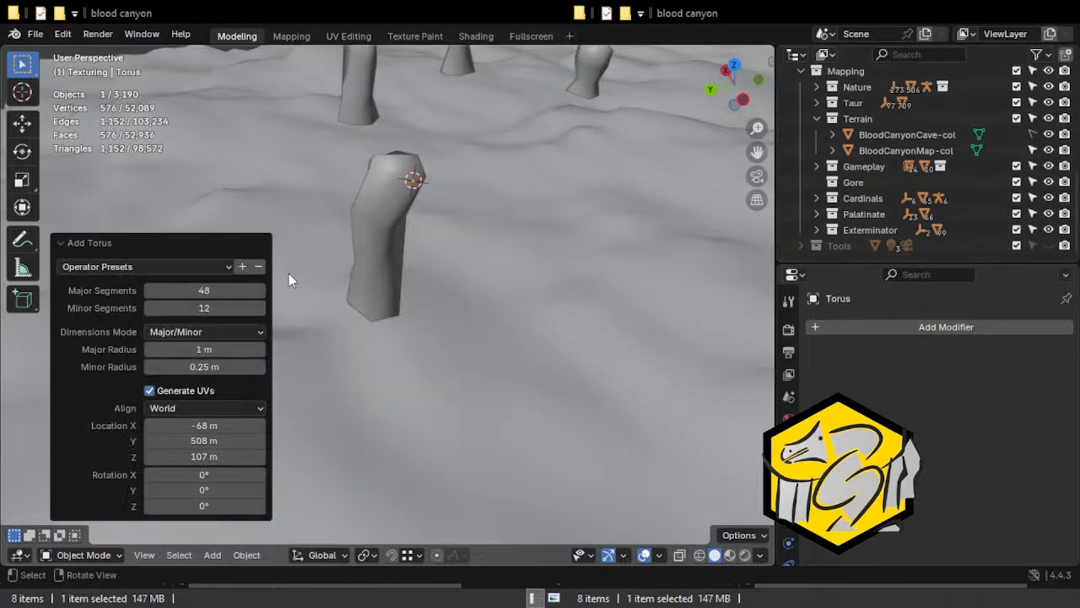
click(222, 288)
text(12)
key(Return)
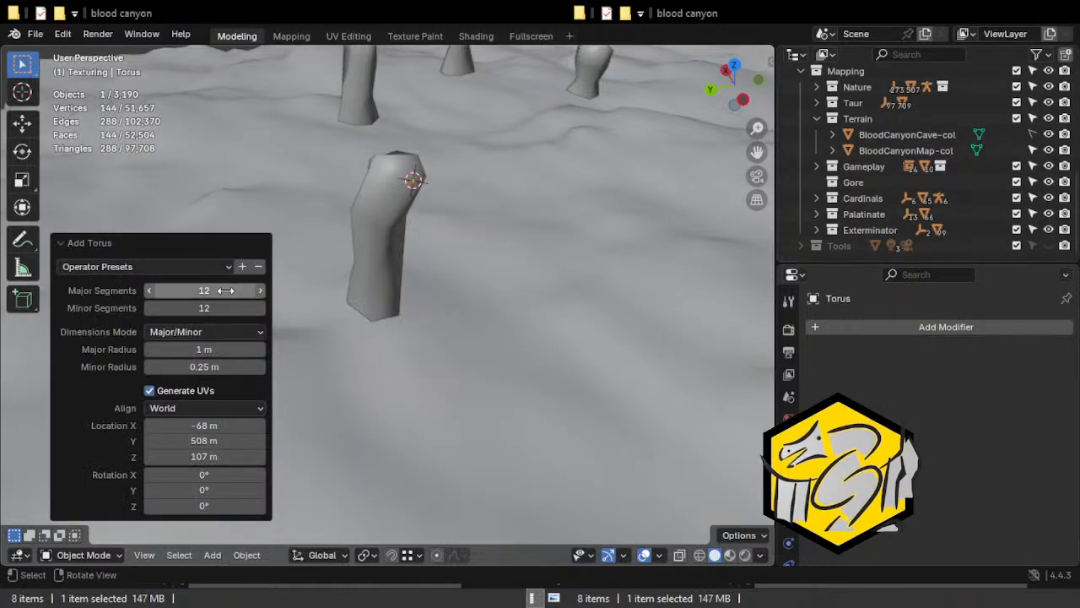
key(KP_Decimal)
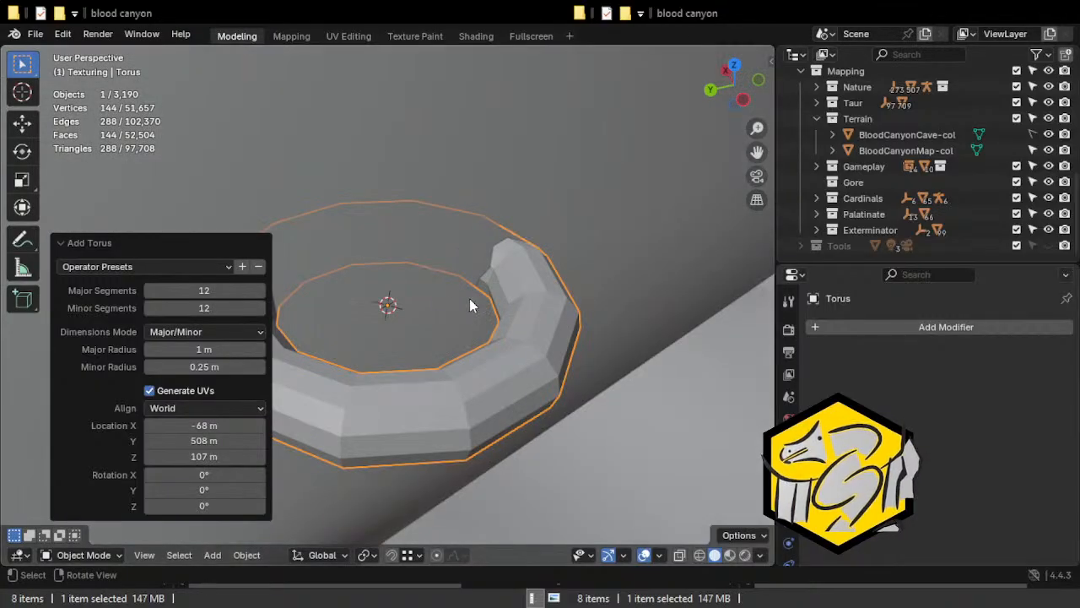
Set the torus's major and minor segments to 8 each.
click(239, 293)
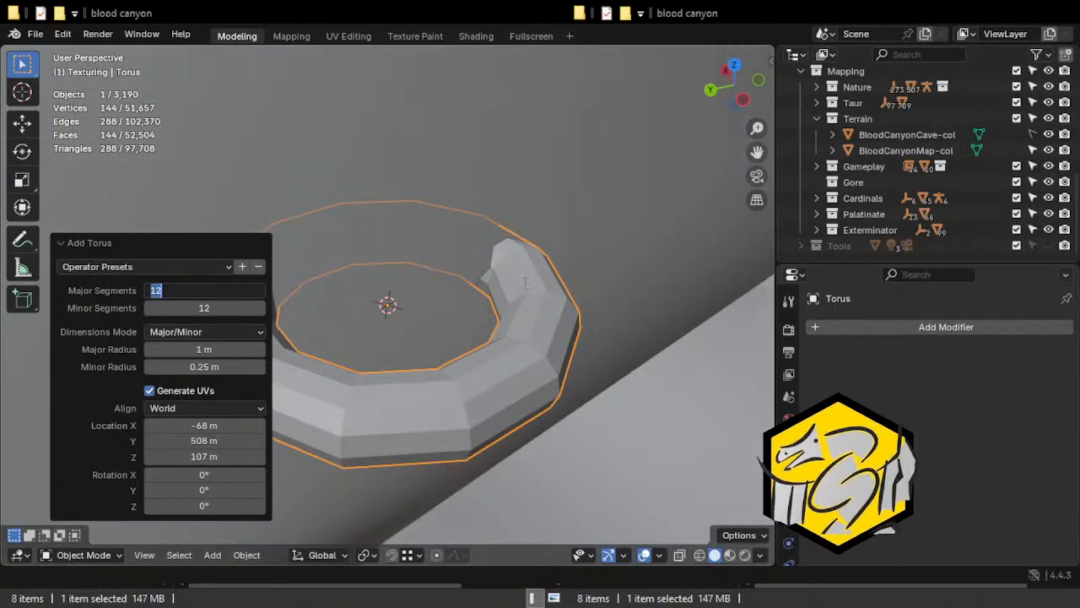
text(8)
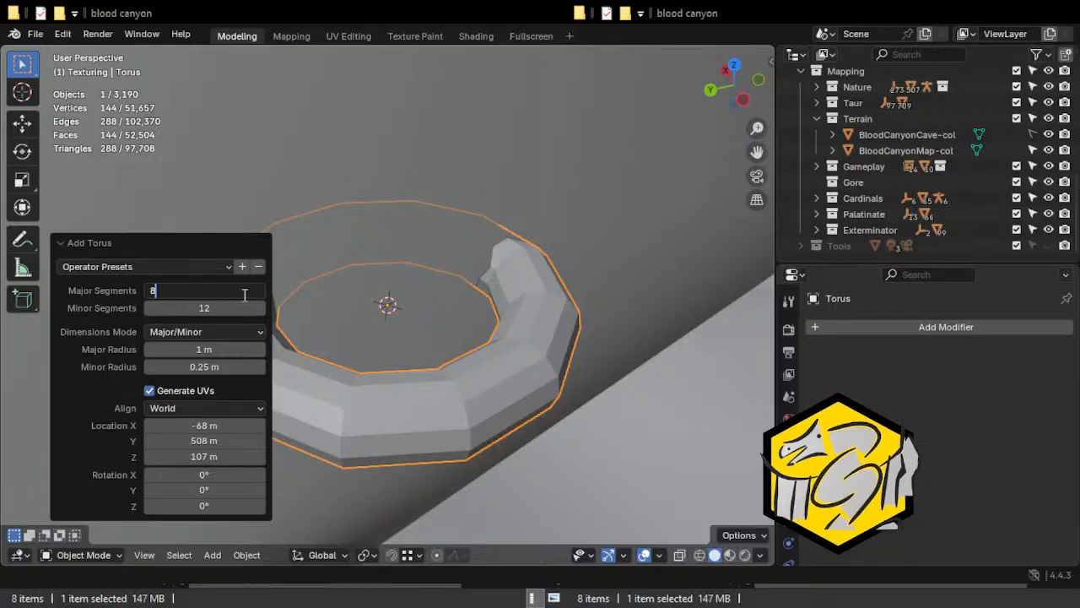
click(224, 307)
text(8)
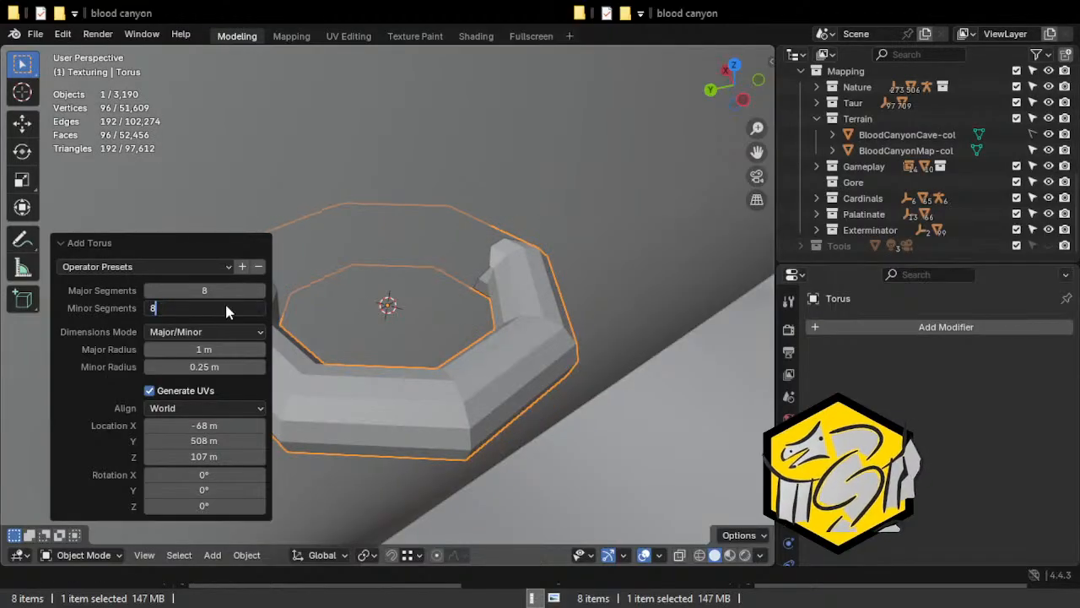
key(Return)
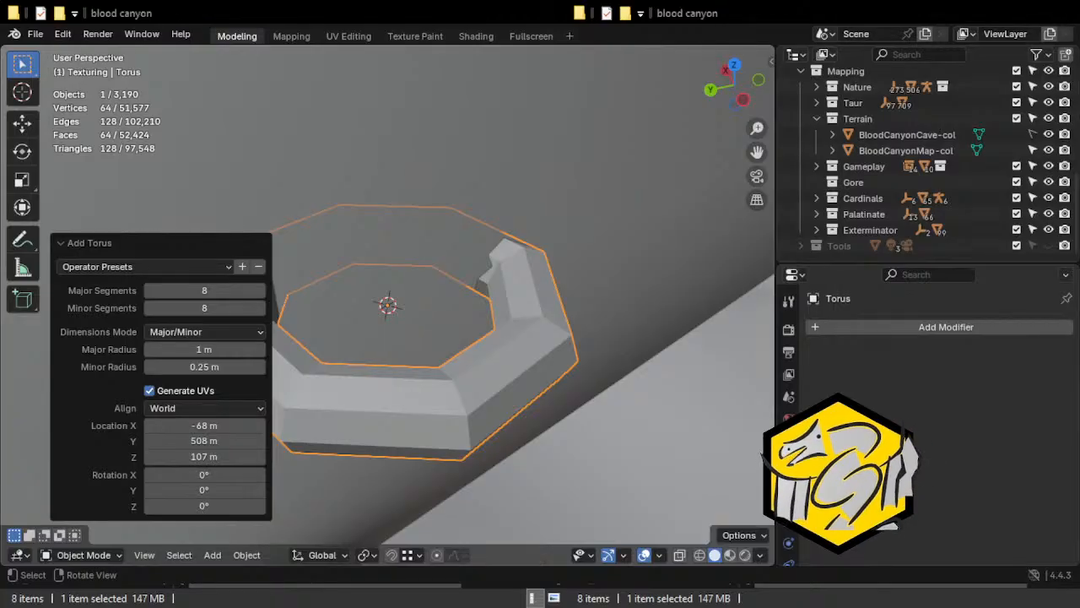
Set the torus's major and minor segments to 12 each.
scroll(413, 258, down, 8)
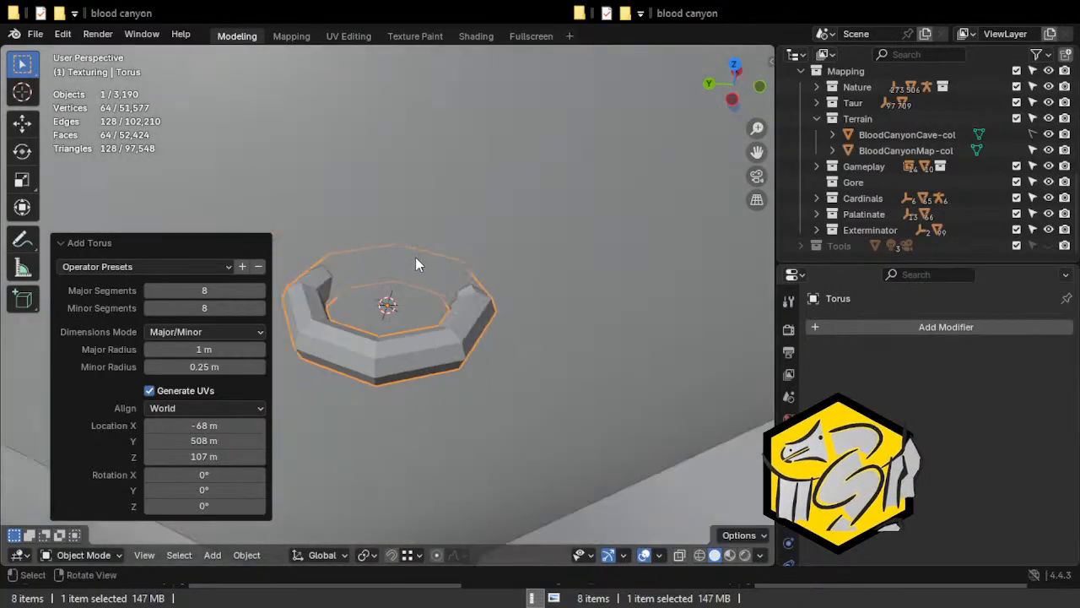
middle_drag(414, 258, 400, 307)
scroll(401, 307, up, 3)
click(232, 290)
text(12)
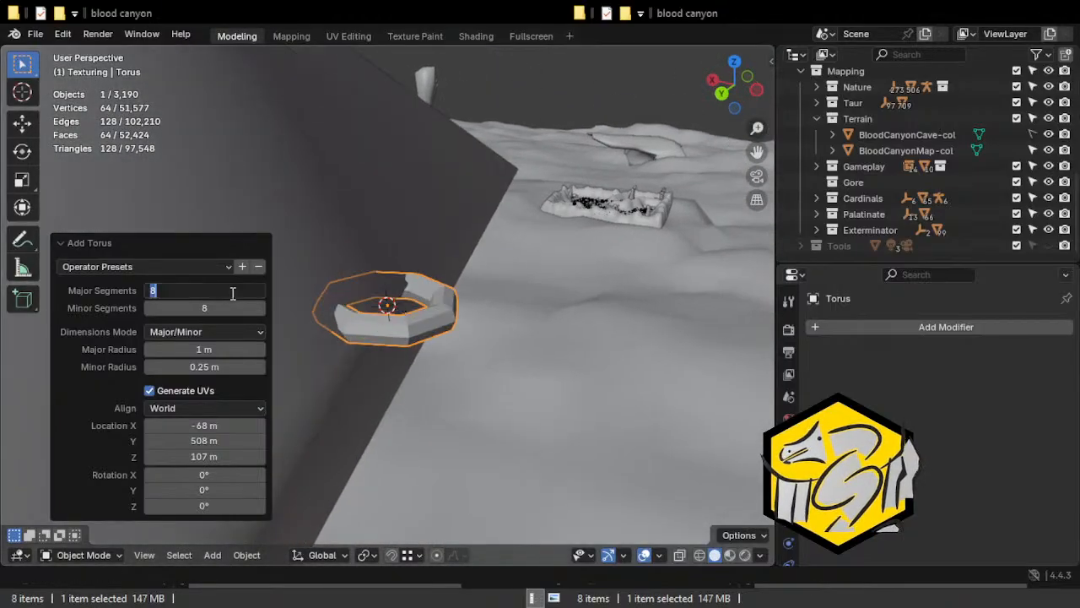
click(217, 308)
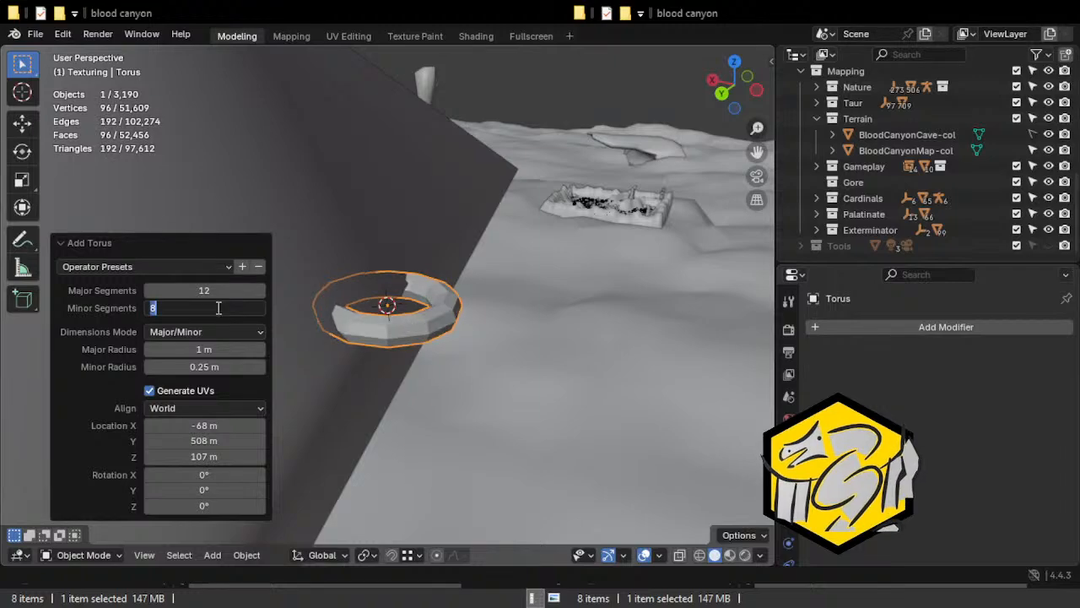
key(BackSpace)
text(12)
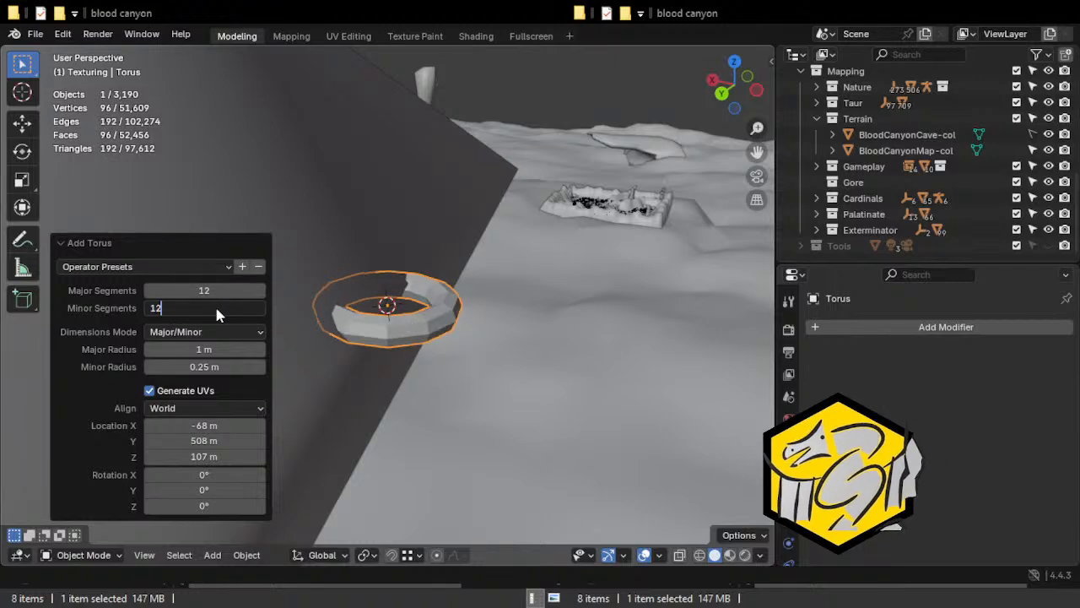
key(Return)
Rotate the torus 90° about its local X axis so that it stands upright.
middle_drag(373, 253, 350, 299)
key(r)
key(x)
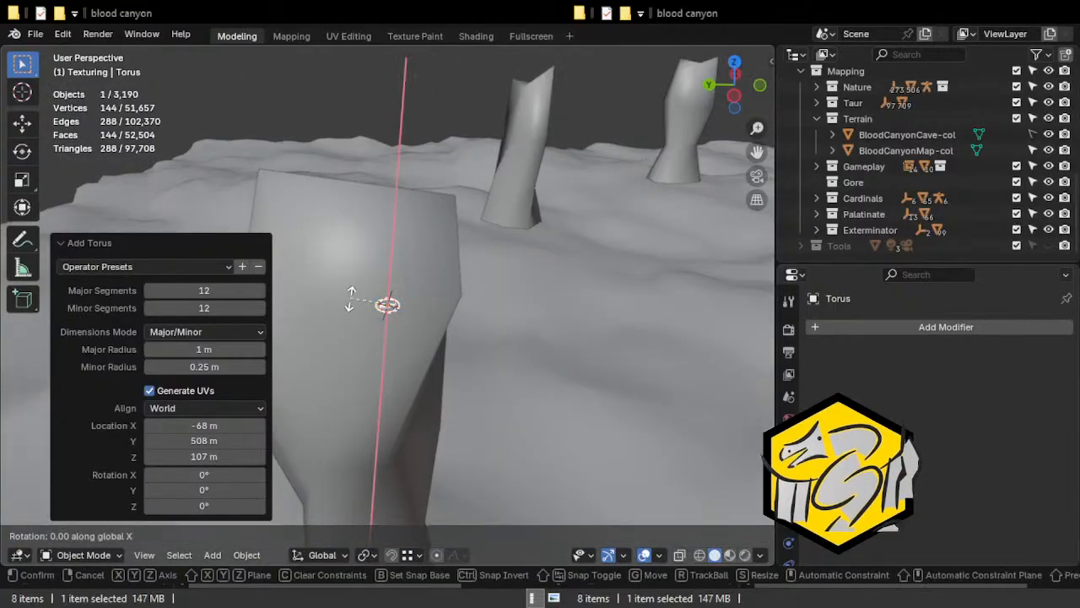
key(y)
text(x)
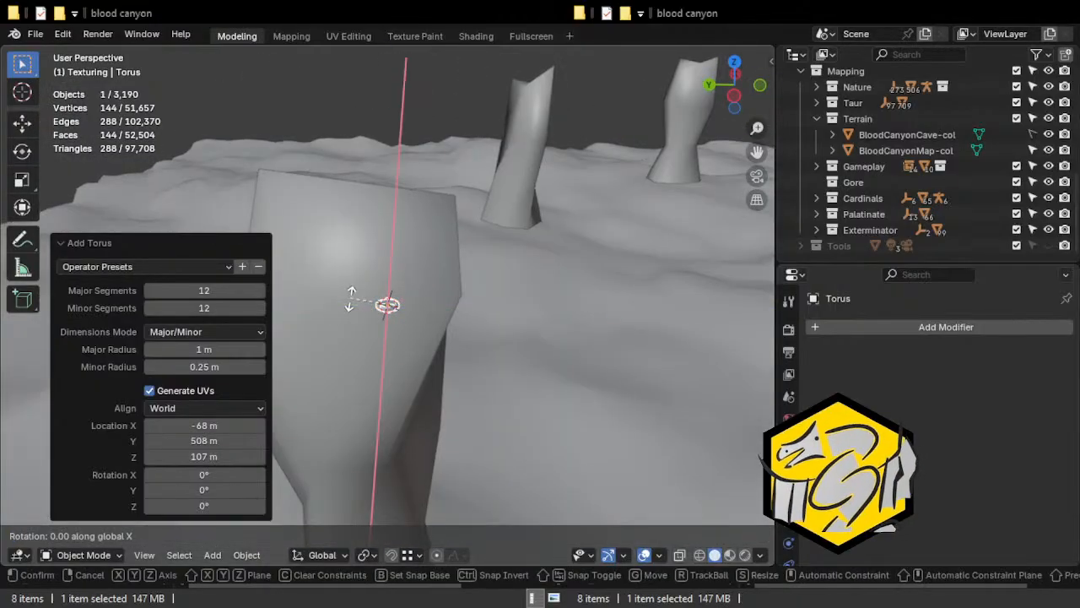
text(910)
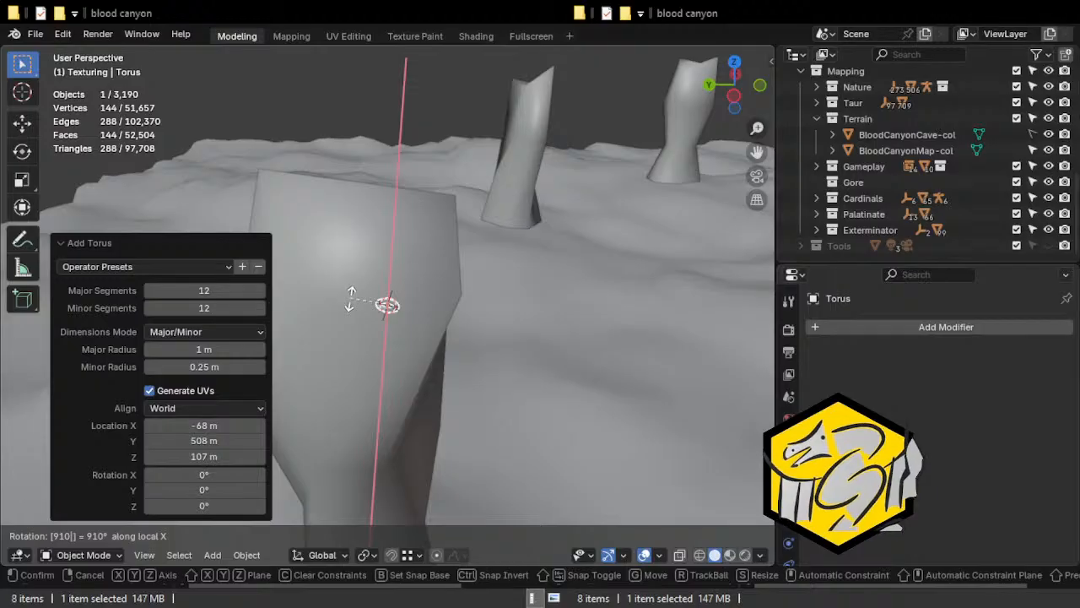
key(BackSpace)
key(BackSpace)
key(BackSpace)
text(90)
key(Return)
Scale the torus up by a factor of 25.938, and enlarge it again by about 2.
mouse_move(351, 299)
middle_down()
mouse_move(672, 320)
mouse_move(533, 276)
mouse_move(450, 352)
mouse_move(420, 344)
middle_up()
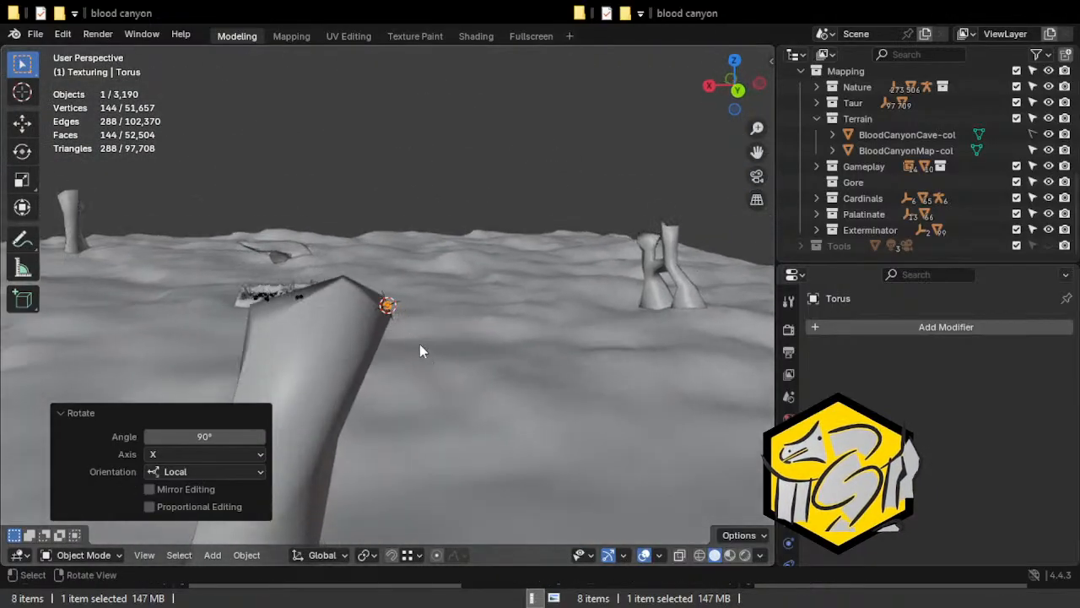
key(s)
click(519, 243)
middle_drag(519, 243, 407, 179)
key(s)
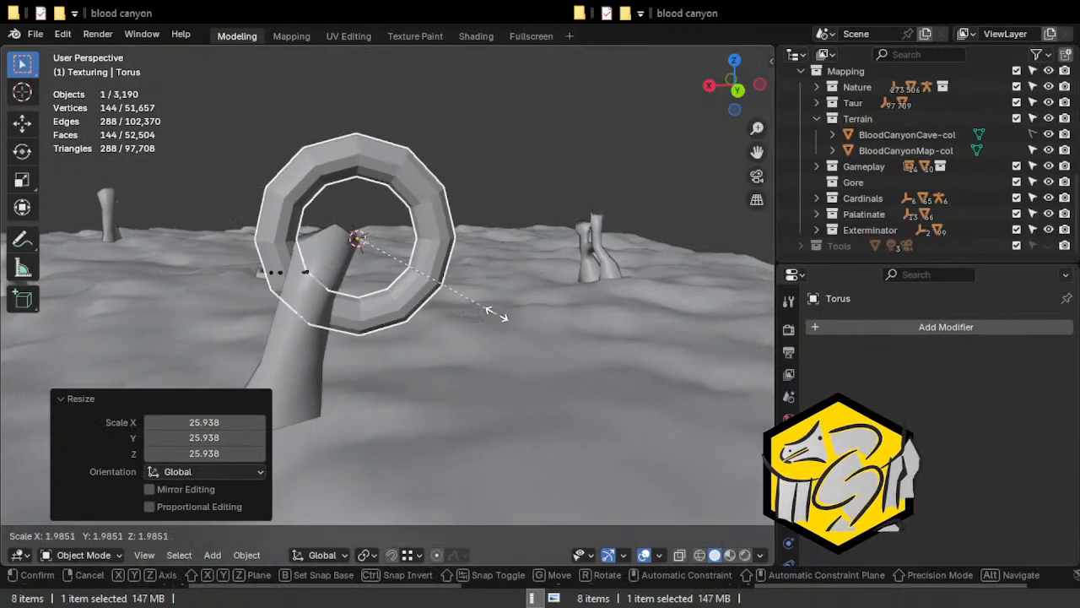
click(491, 307)
Move the torus upward over the column's top and scale it by a factor of 1.468.
key(g)
click(507, 260)
key(s)
click(474, 228)
middle_drag(474, 227, 165, 265)
middle_drag(378, 285, 430, 222)
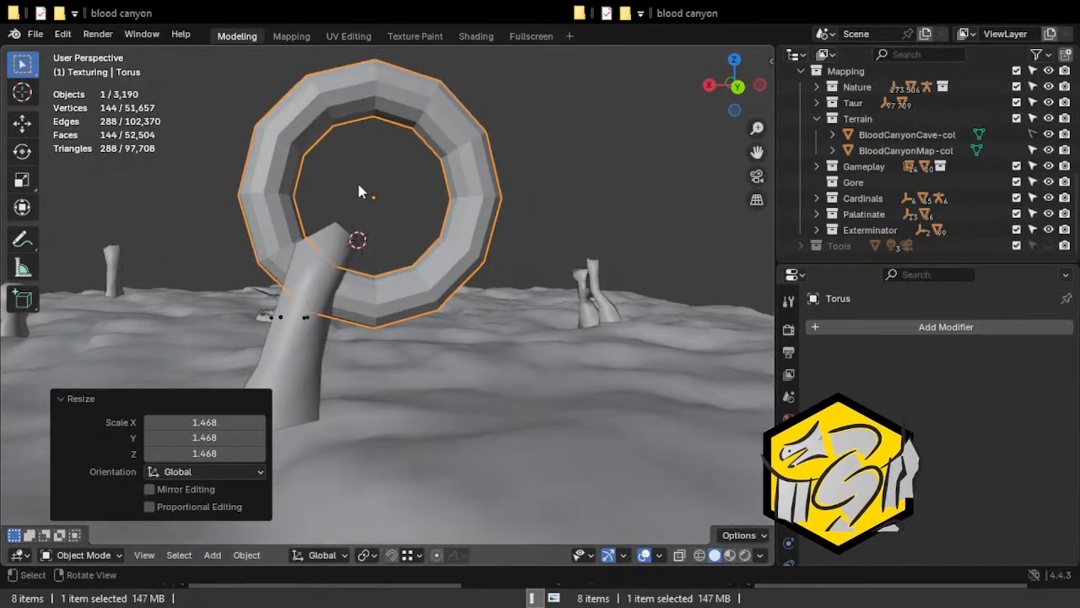
key(r)
key(x)
key(y)
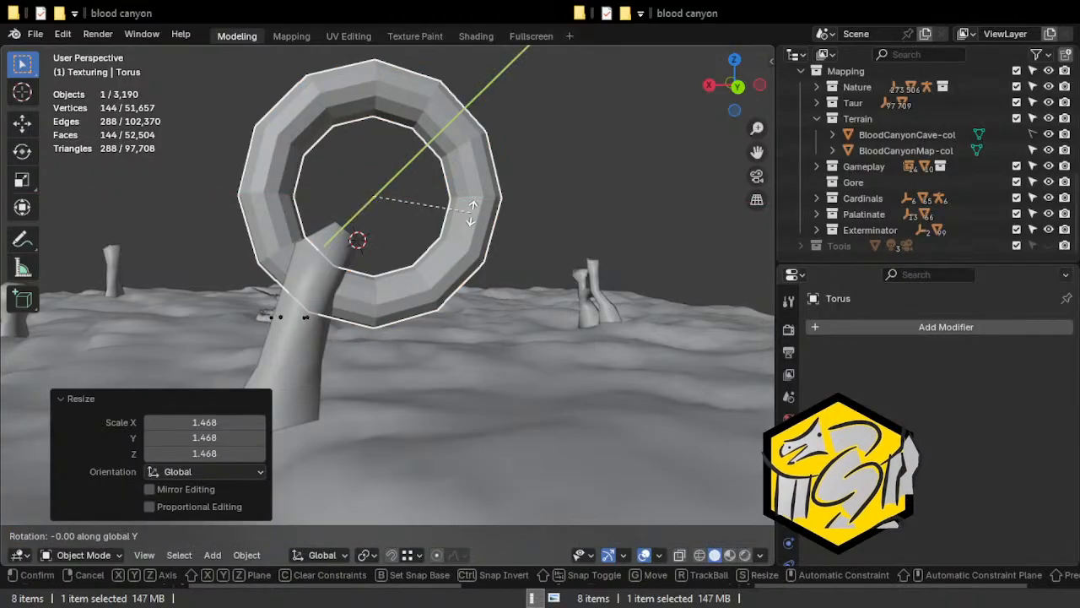
right_click(451, 258)
Shift the torus toward the column from several views so that its lower rim intersects the shaft.
key(g)
click(468, 283)
middle_drag(385, 272, 441, 280)
key(g)
click(505, 286)
key(g)
click(526, 275)
key(g)
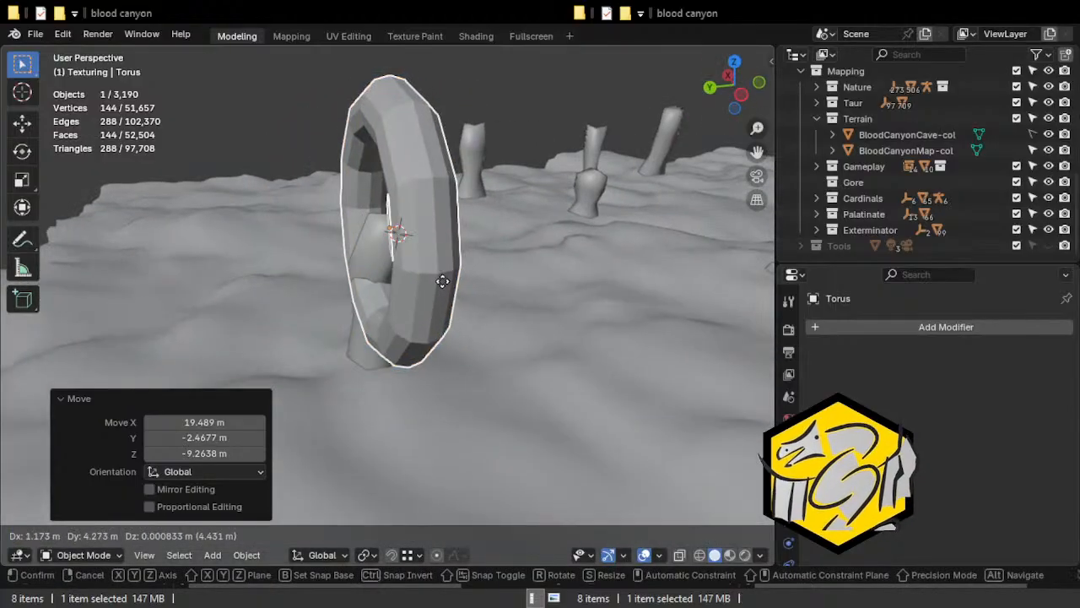
click(363, 289)
Centre the torus around the column's top, finishing with a move of 21.494 m in X, -1.2648 m in Y and -13.057 m in Z.
middle_drag(363, 288, 544, 283)
key(g)
click(526, 249)
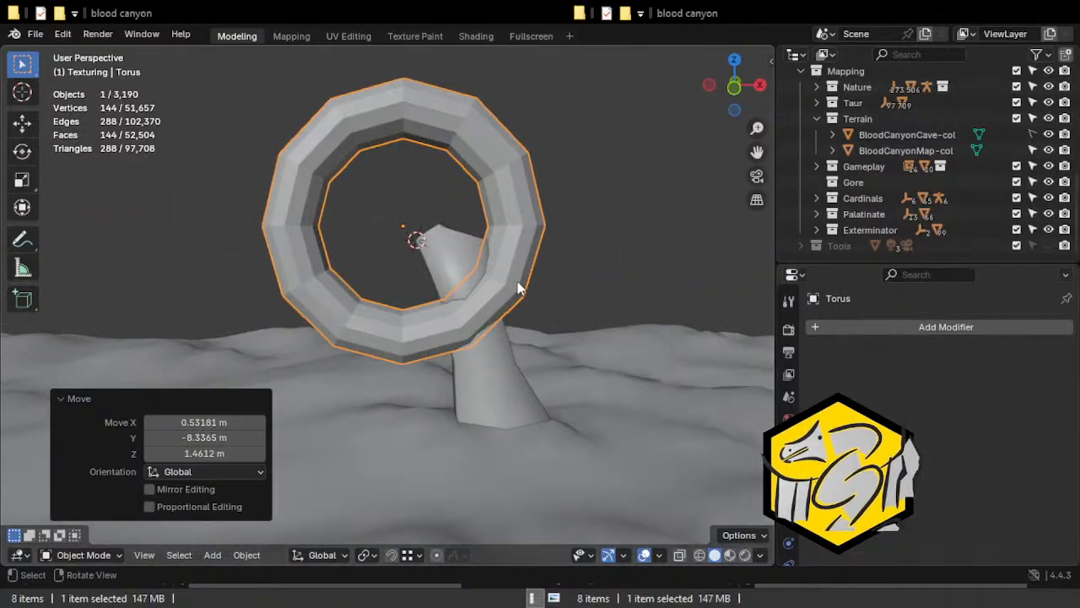
key(g)
click(553, 309)
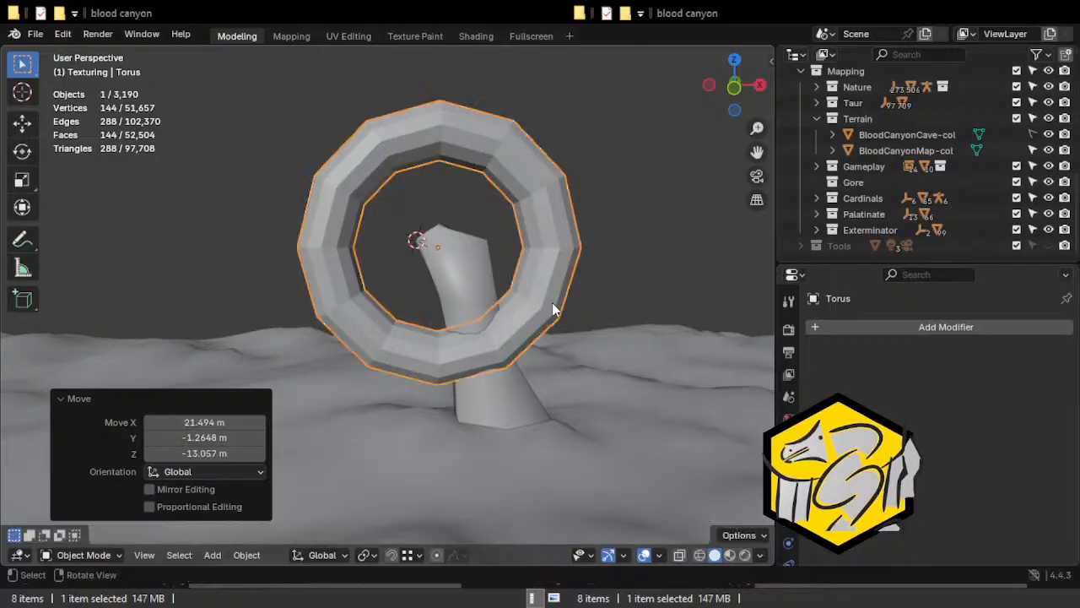
middle_drag(457, 308, 425, 294)
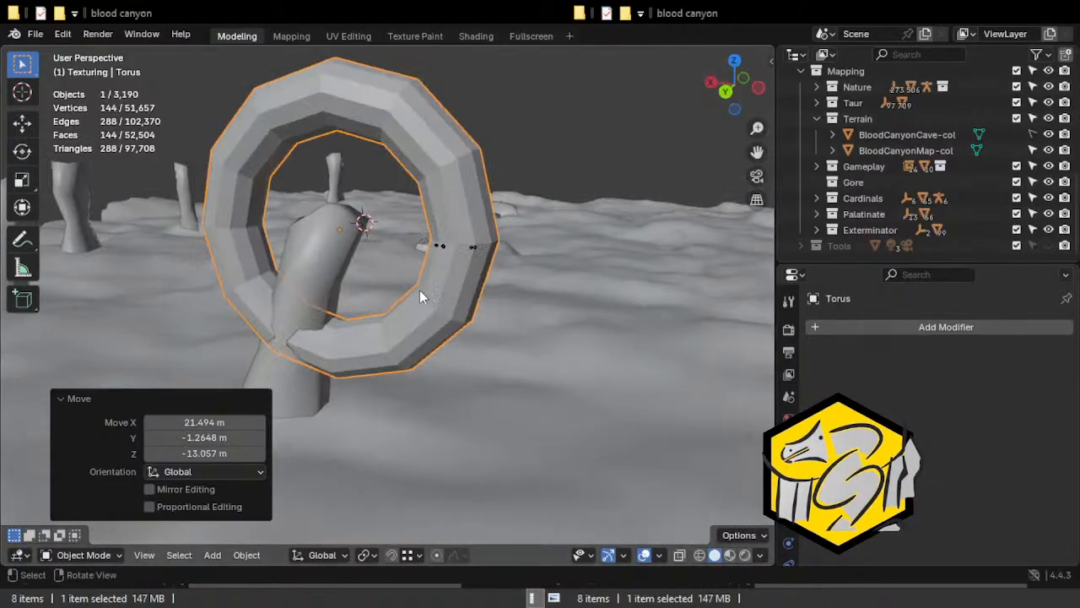
Add one loop cut across the torus segment that passes through the column and slide it by a factor of -0.511.
key(Tab)
scroll(425, 293, up, 4)
click(403, 294)
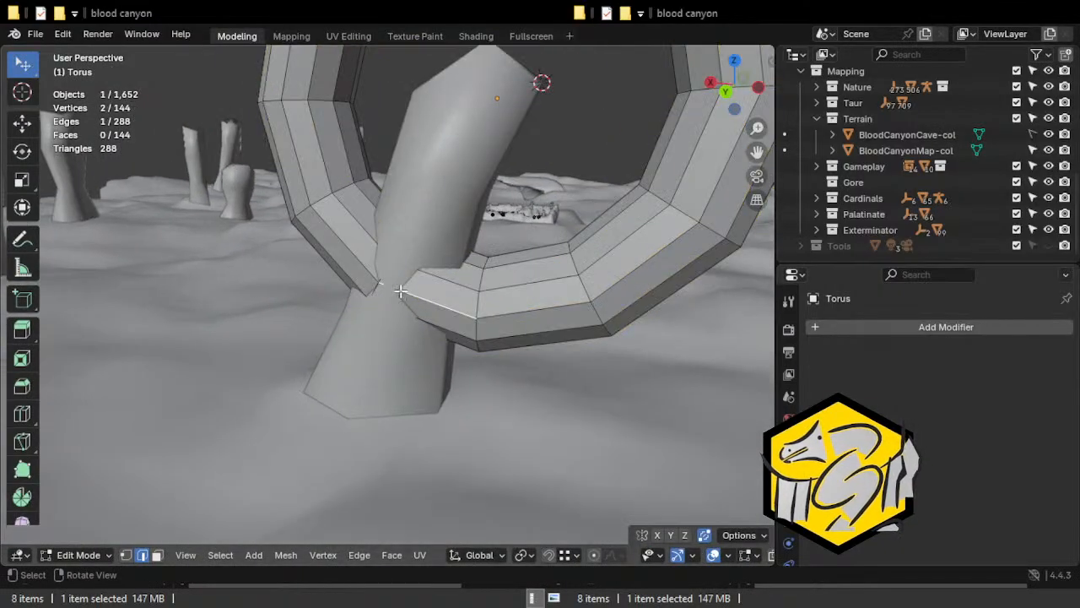
key(ctrl+r)
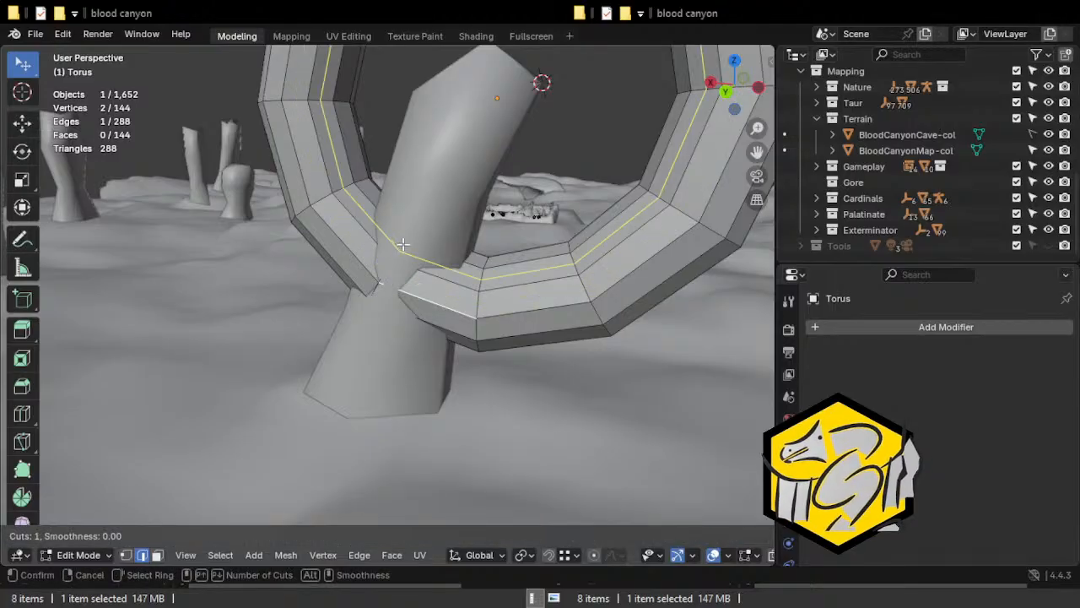
click(415, 290)
right_click(379, 299)
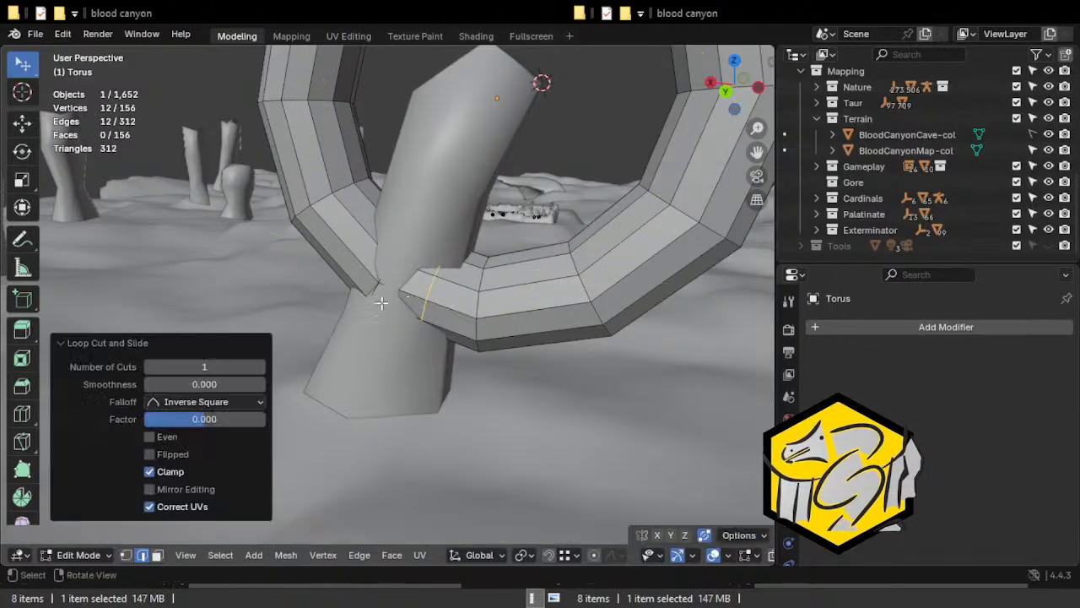
middle_drag(404, 336, 461, 352)
key(g)
key(g)
click(433, 344)
Delete the ring of faces beside the new loop cut to open a gap in the torus inside the column.
shift+middle_drag(465, 193, 337, 253)
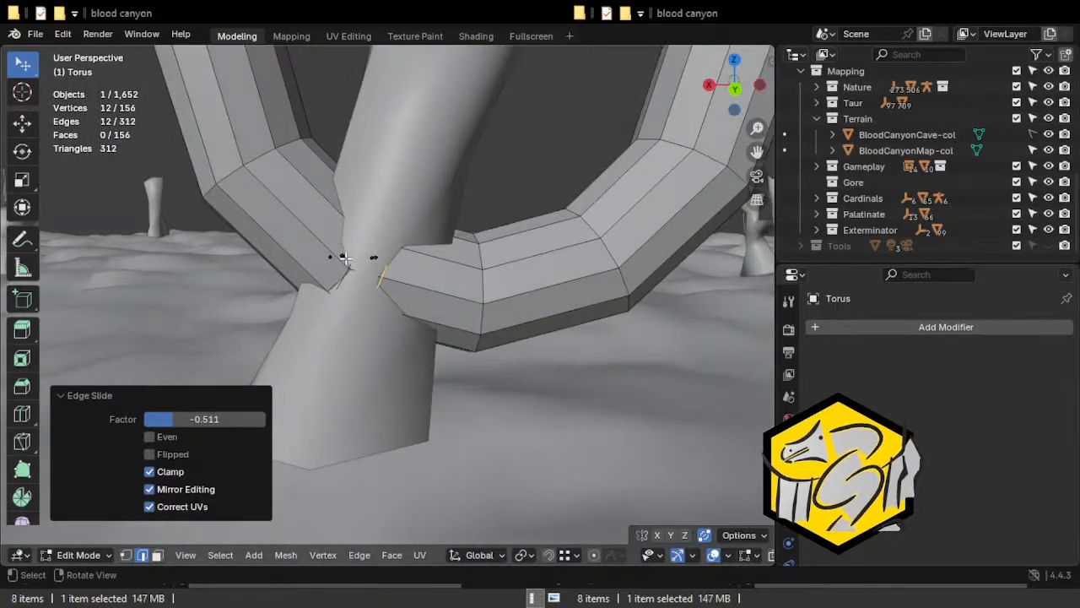
alt+shift+click(355, 263)
key(3)
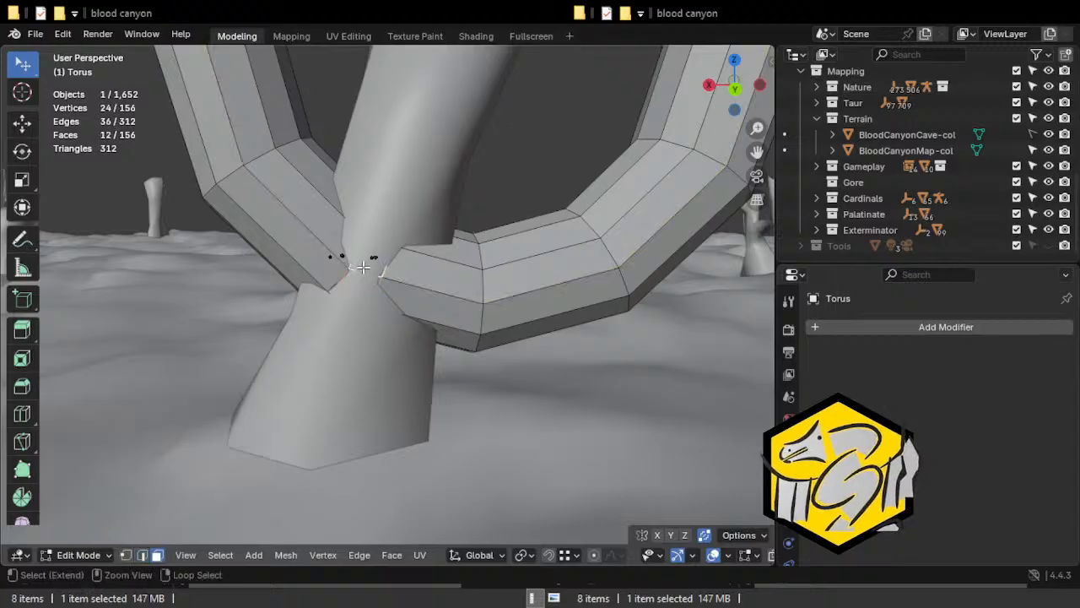
key(alt+z)
key(x)
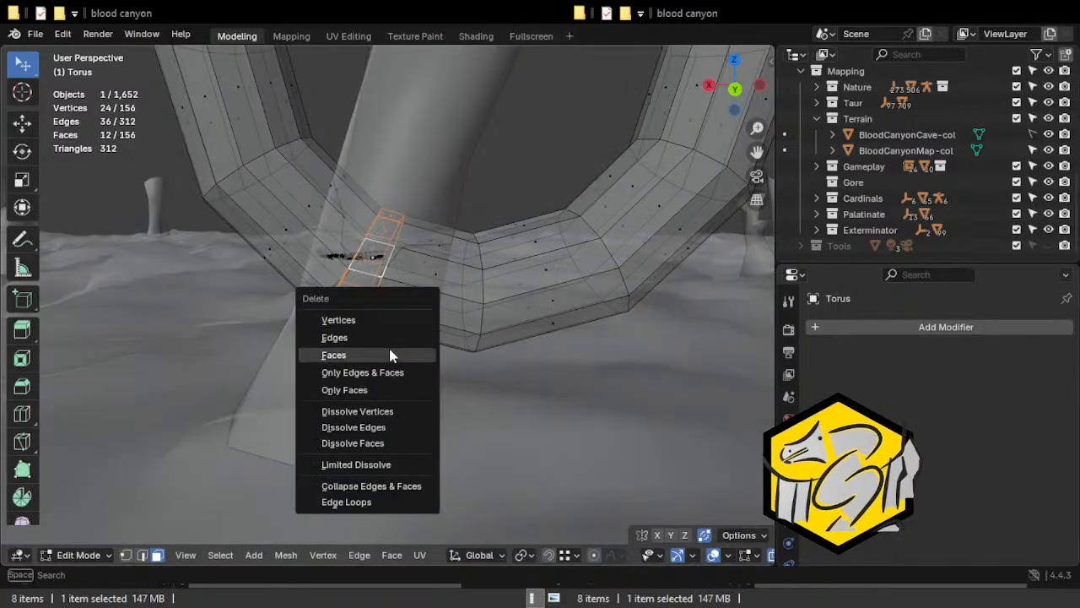
click(388, 355)
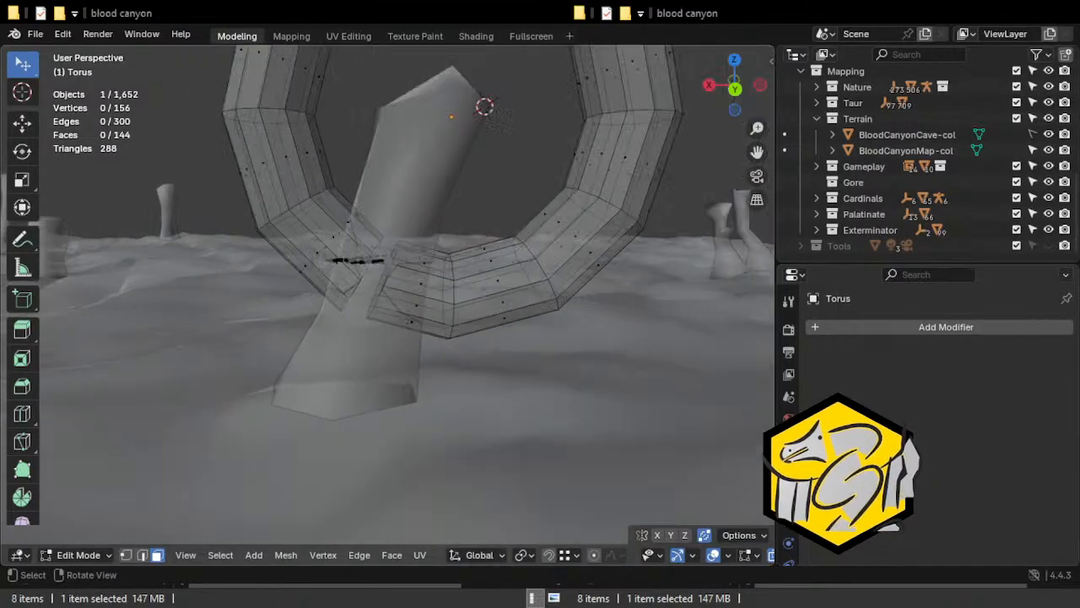
Narrow the seven lower face rings of the torus along the Y axis.
click(478, 292)
middle_drag(557, 236, 516, 294)
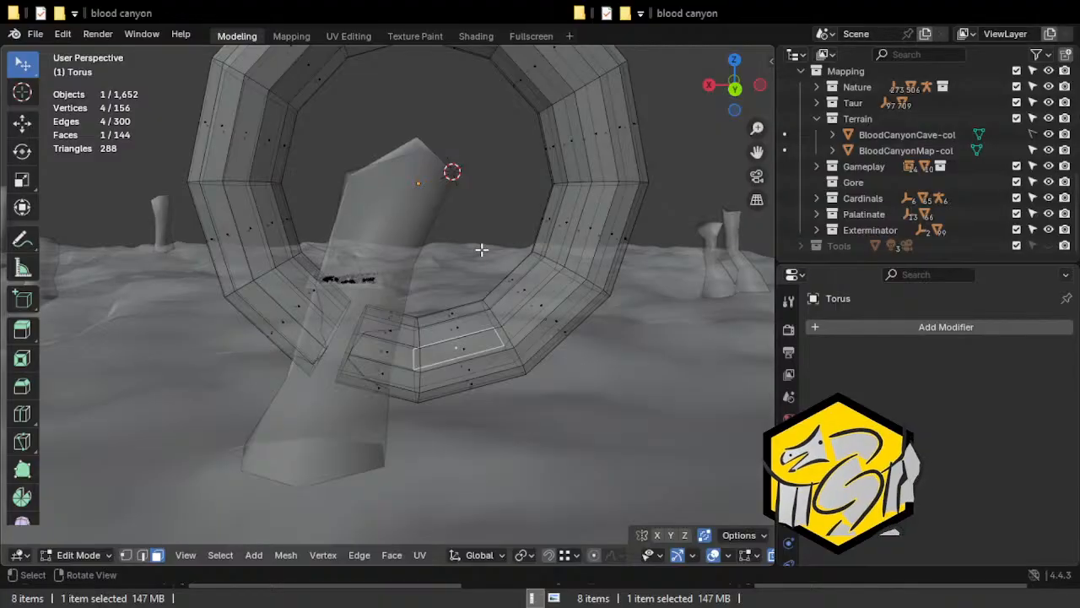
scroll(483, 251, down, 2)
middle_drag(345, 212, 7, 249)
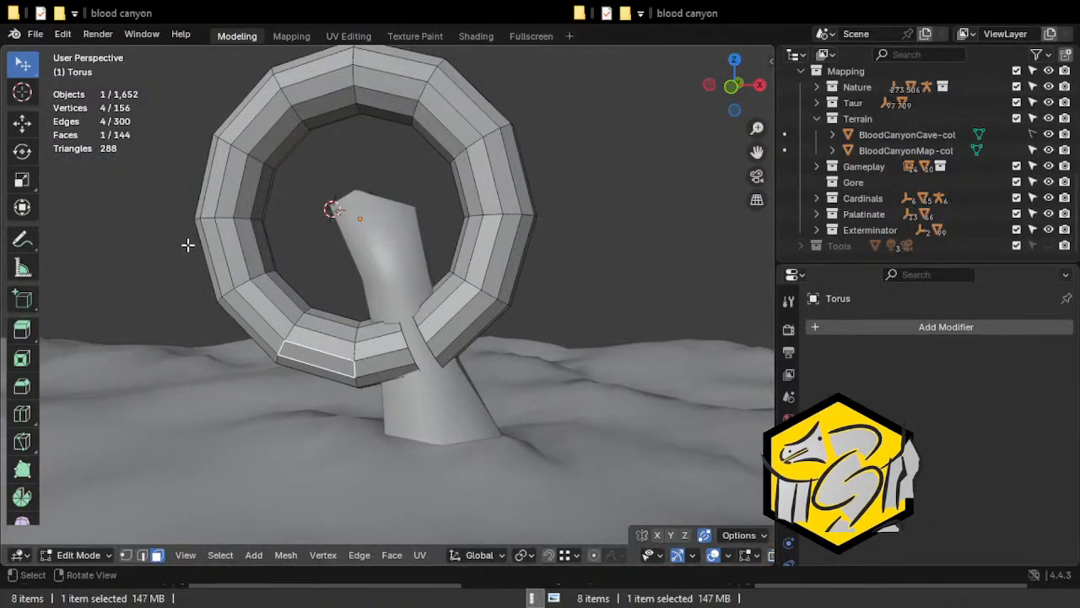
alt+click(294, 301)
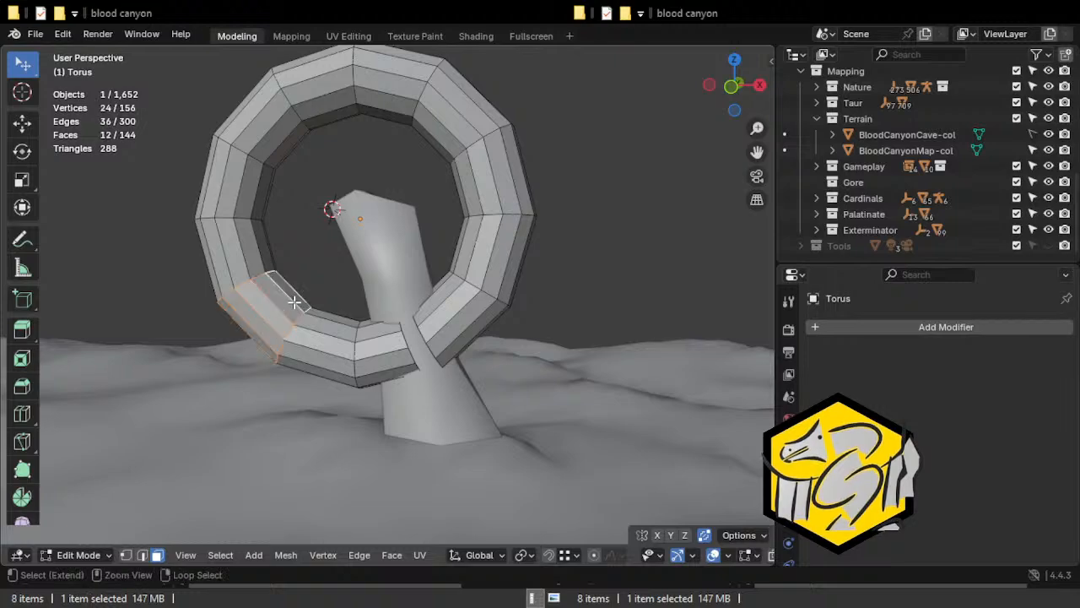
alt+shift+click(312, 320)
alt+shift+click(379, 342)
alt+shift+click(456, 325)
alt+shift+click(498, 279)
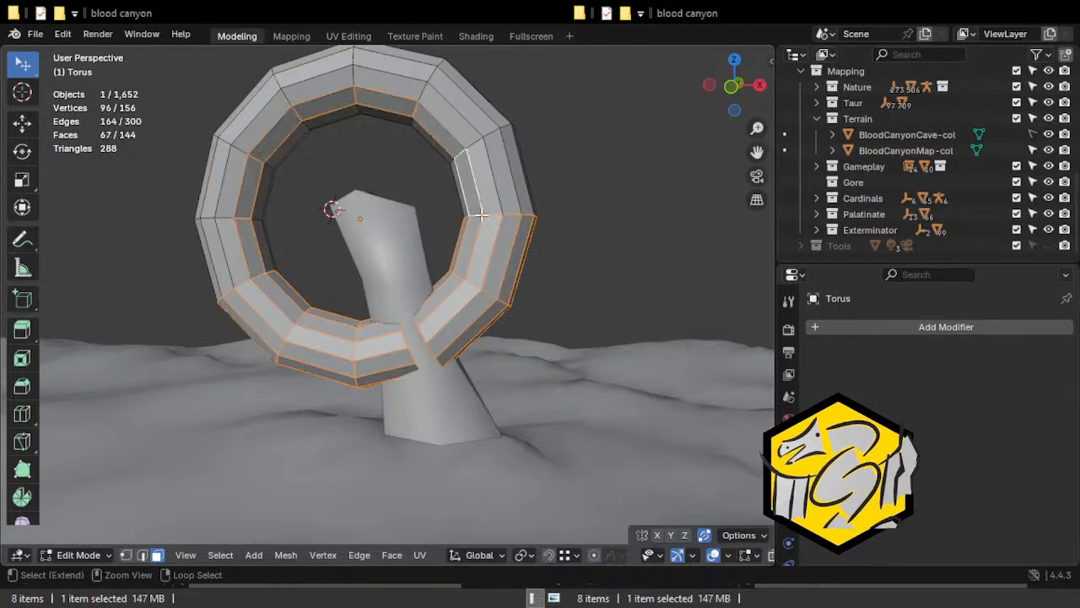
alt+shift+click(490, 196)
alt+shift+click(277, 254)
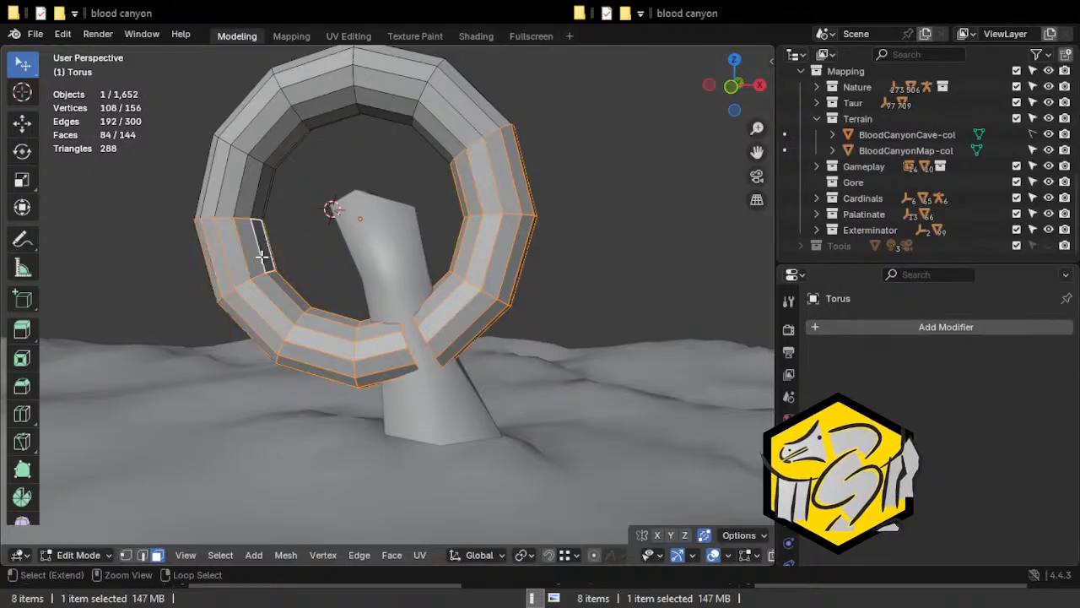
middle_drag(330, 386, 519, 368)
key(s)
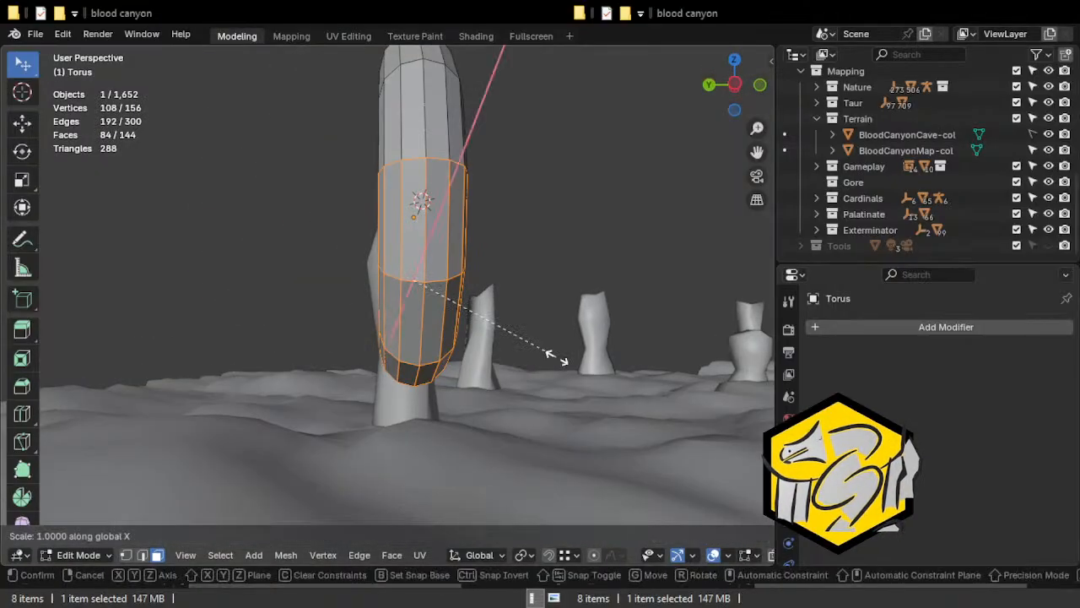
key(y)
click(481, 337)
middle_drag(481, 338, 538, 326)
Select six neighbouring faces along the upper inner rim of the torus.
click(327, 99)
middle_drag(326, 99, 277, 234)
shift+click(321, 201)
middle_drag(375, 236, 322, 222)
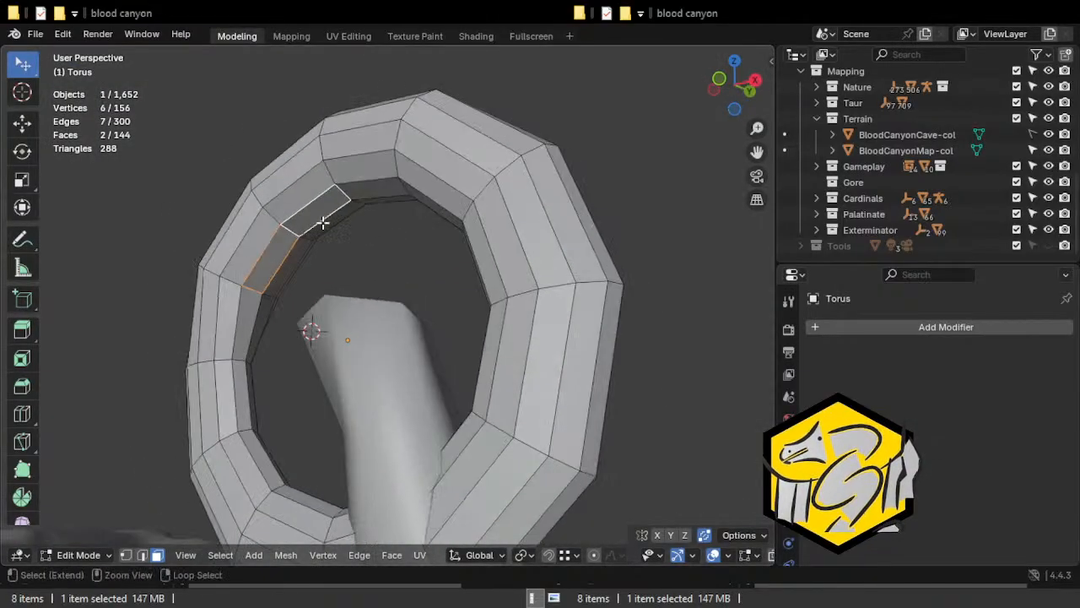
middle_drag(384, 255, 363, 267)
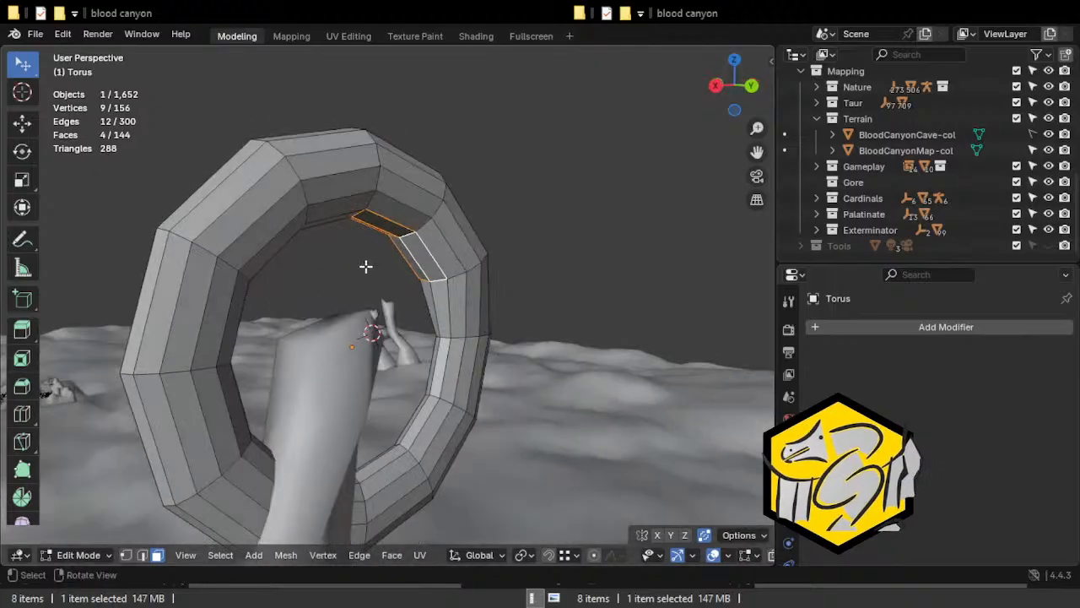
shift+click(419, 237)
middle_drag(408, 224, 403, 271)
middle_drag(382, 308, 354, 290)
ctrl+click(338, 292)
key(g)
key(x)
key(y)
key(y)
key(z)
key(z)
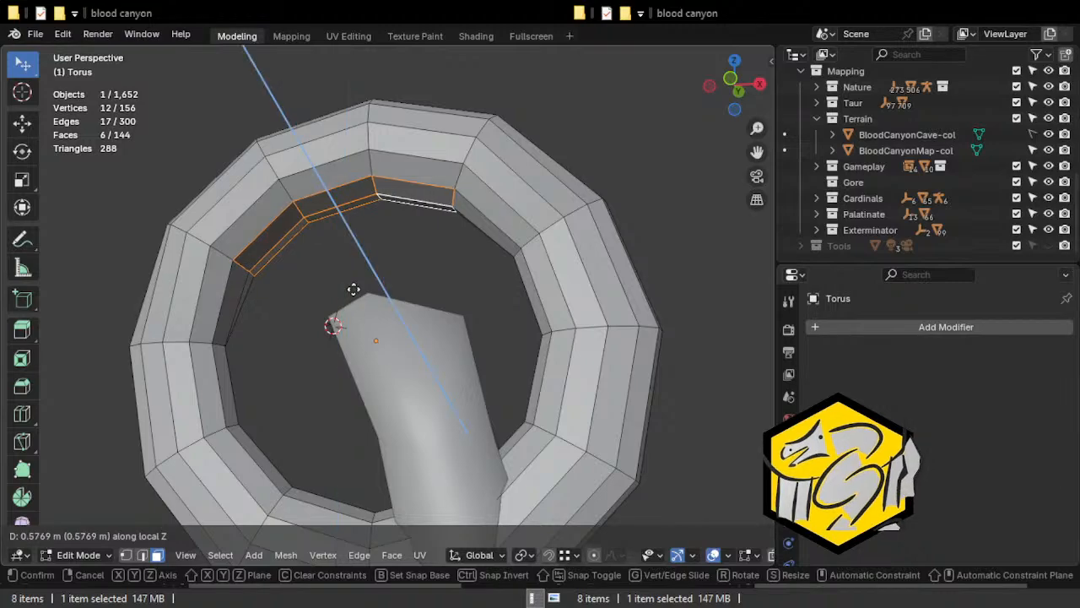
right_click(352, 329)
Set the transform orientation to Normal and move the selected inner rim faces 23.701 m along normal Z.
mouse_move(407, 274)
middle_down()
mouse_move(424, 304)
mouse_move(422, 272)
middle_up()
scroll(420, 304, down, 2)
click(463, 555)
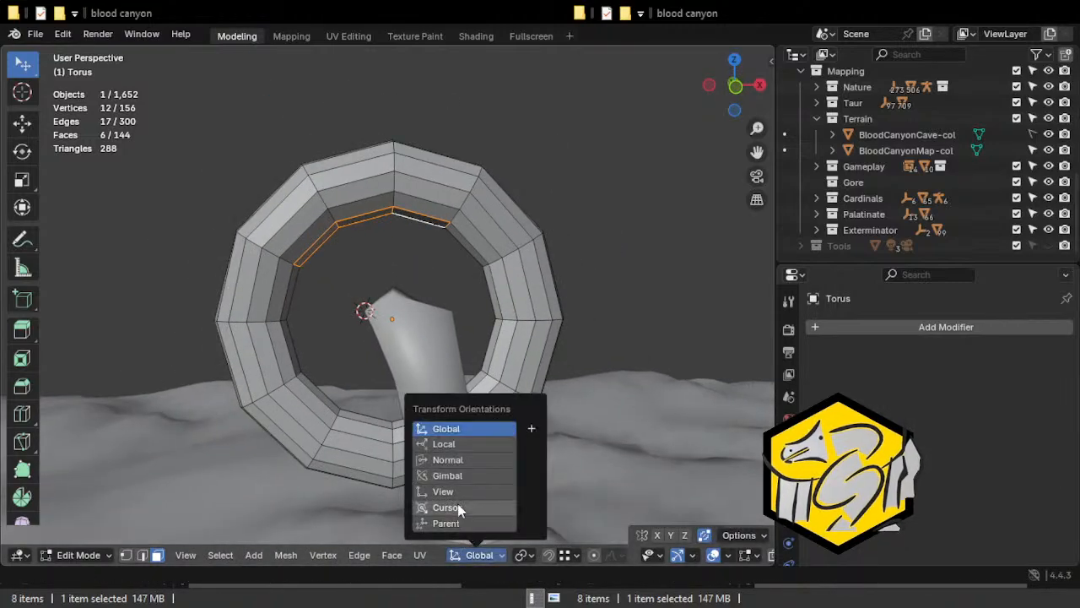
click(443, 461)
key(g)
key(z)
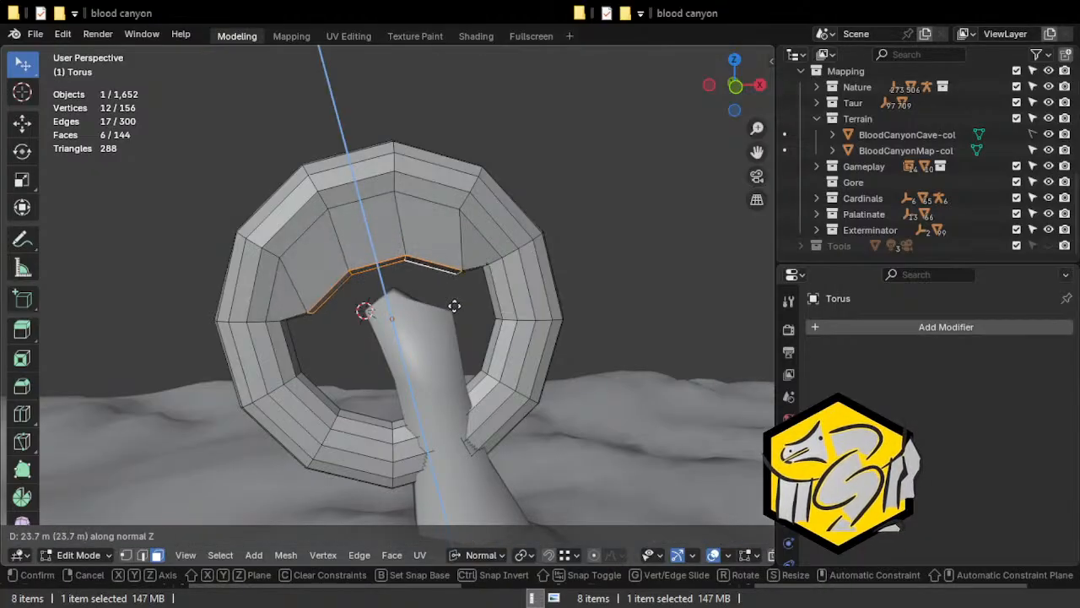
click(454, 305)
Examine the reshaped upper part of the torus and its fit around the column from all sides.
middle_drag(446, 309, 723, 242)
scroll(593, 242, down, 6)
shift+middle_drag(432, 348, 636, 357)
middle_drag(477, 336, 675, 318)
middle_drag(325, 317, 373, 314)
shift+middle_drag(373, 314, 449, 256)
scroll(377, 295, up, 2)
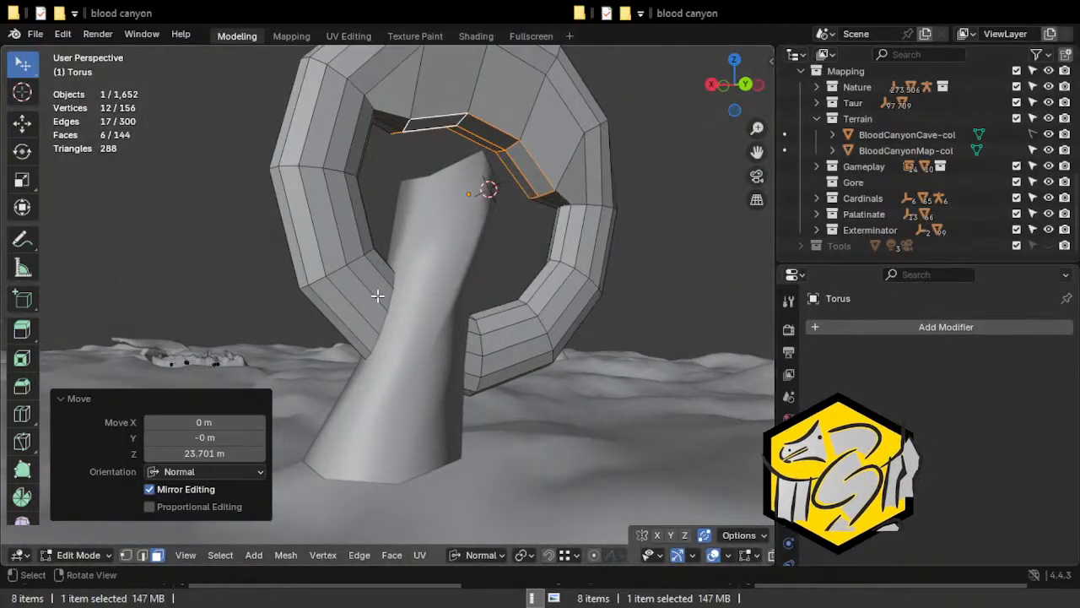
middle_drag(418, 208, 402, 287)
Delete three edge loops running lengthwise around the outer side of the torus.
click(433, 137)
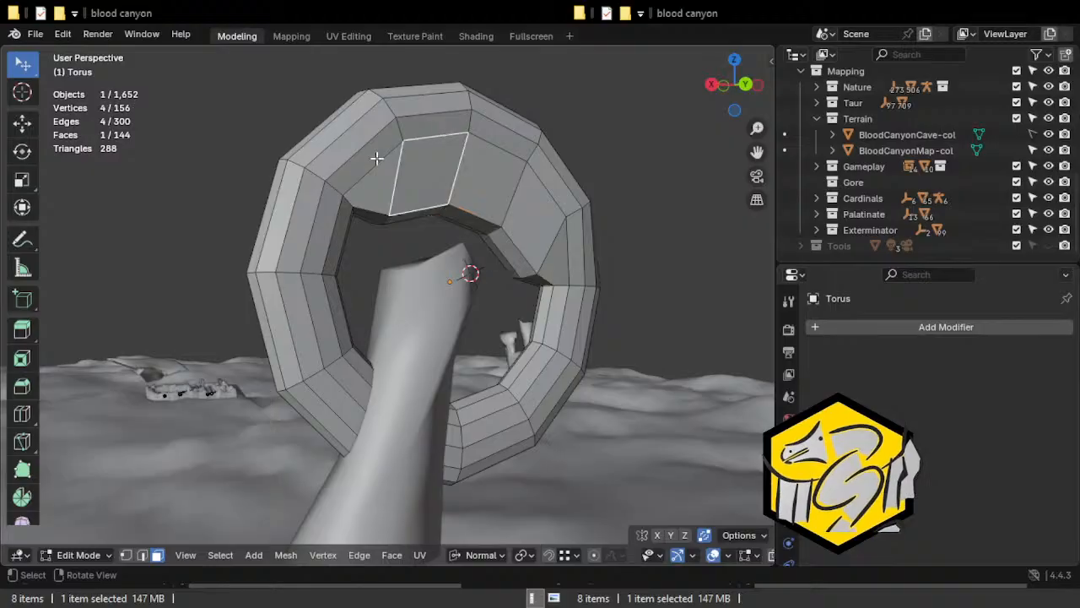
click(283, 179)
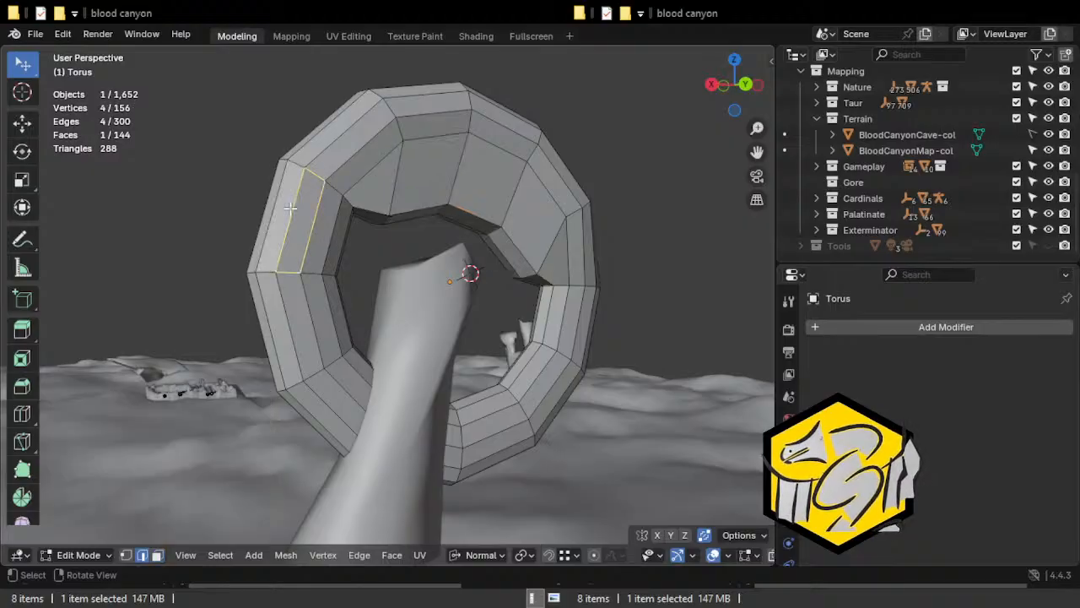
alt+click(291, 228)
middle_drag(289, 231, 357, 272)
alt+shift+click(358, 272)
middle_drag(335, 323, 526, 301)
alt+shift+click(392, 310)
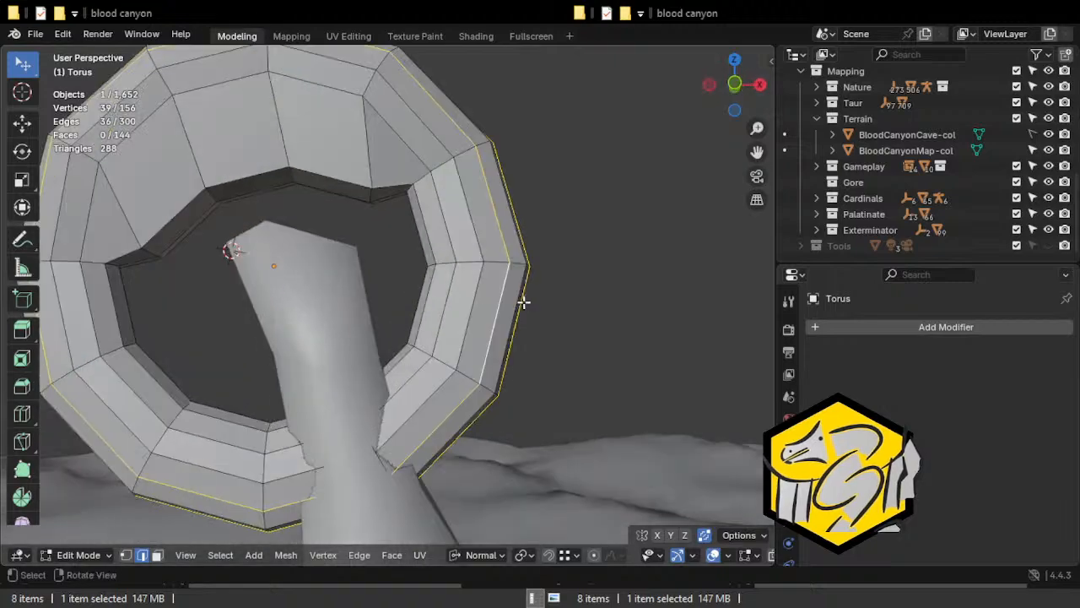
key(x)
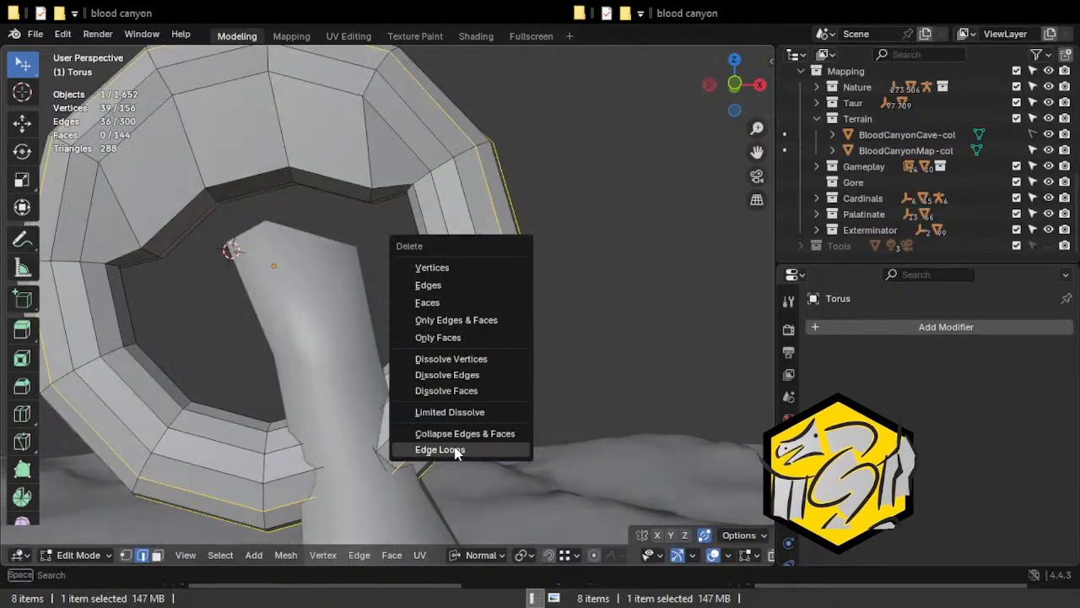
click(447, 448)
Delete one more lengthwise edge loop from the torus.
middle_drag(465, 394, 359, 274)
click(486, 313)
alt+click(326, 292)
key(x)
click(326, 292)
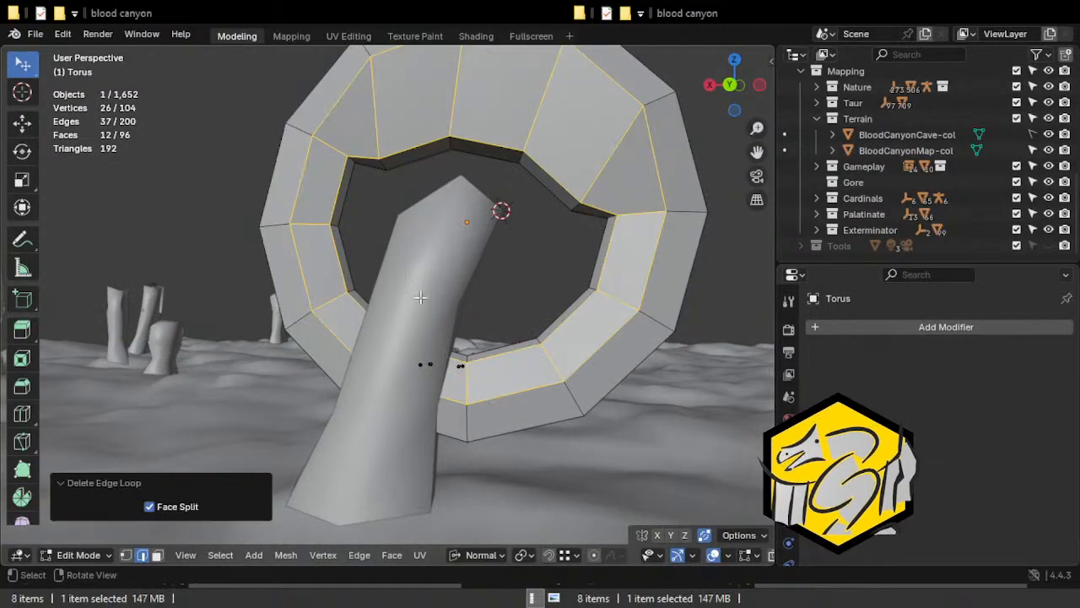
Select the edge loop at the torus's open lower end and move it about 18 m back along the ring to the column's side.
click(583, 330)
middle_drag(584, 330, 365, 190)
click(283, 188)
click(392, 102)
scroll(350, 266, up, 5)
key(Tab)
middle_drag(440, 316, 381, 239)
key(Tab)
key(alt+z)
key(2)
key(alt+a)
alt+click(389, 242)
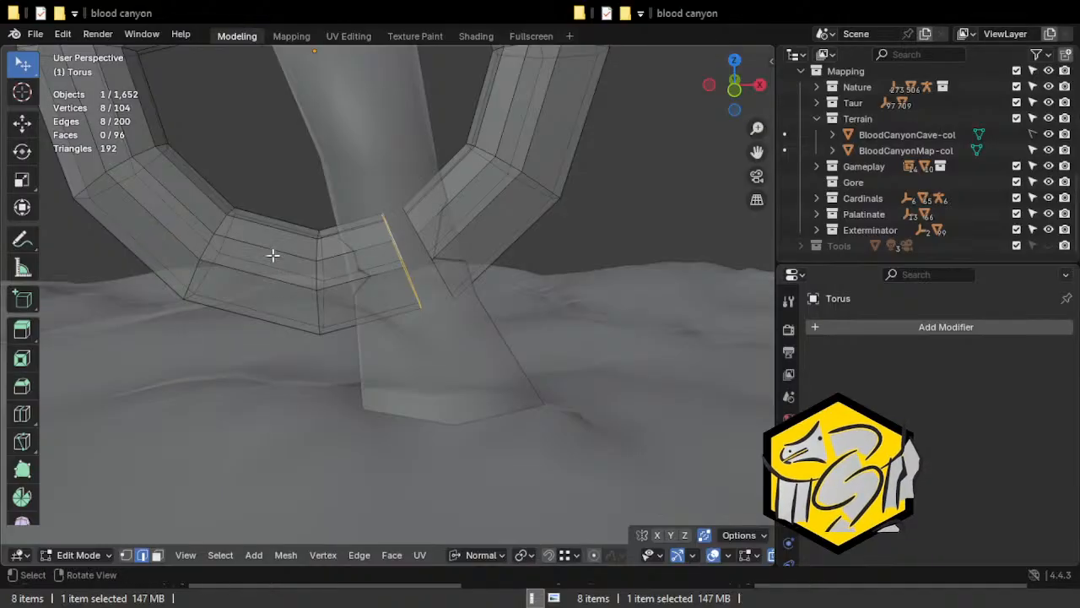
key(alt+z)
key(g)
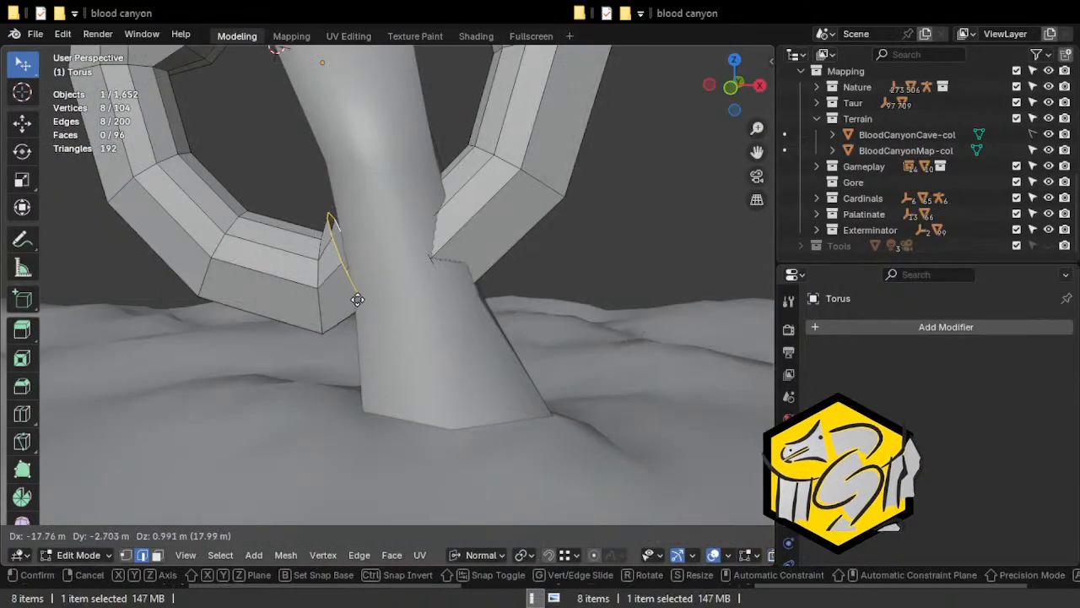
click(356, 290)
Move individual vertices of the torus's open end to fit them around the side of the column.
scroll(356, 290, up, 2)
key(1)
click(321, 243)
middle_drag(322, 244, 465, 258)
key(g)
click(505, 254)
click(367, 183)
middle_drag(365, 184, 286, 216)
key(g)
click(363, 238)
key(g)
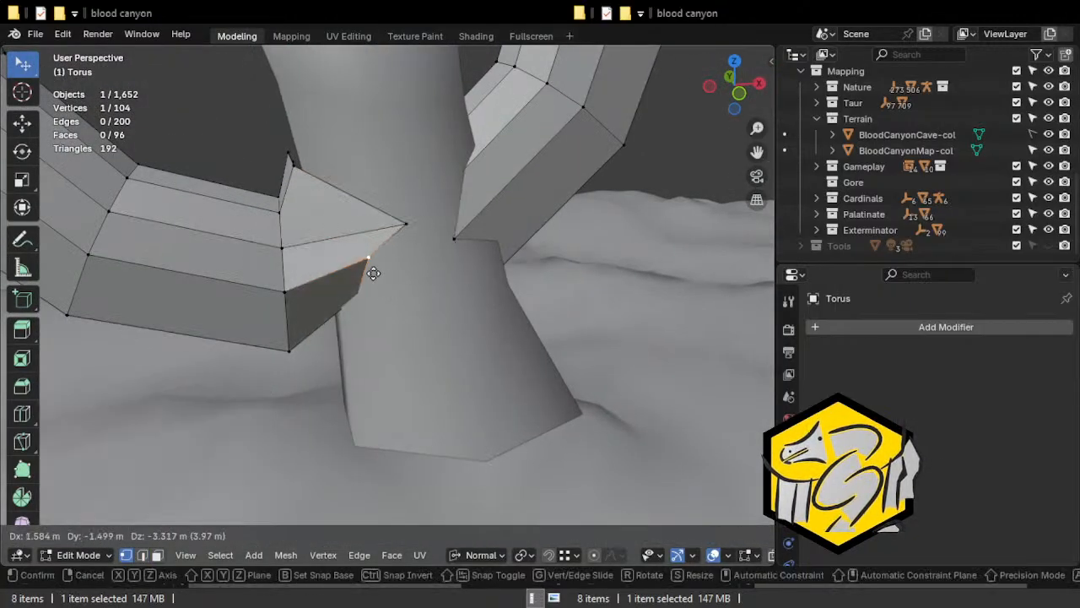
click(369, 268)
Select the edge loop at that open end of the torus and merge it at center into one vertex.
middle_drag(369, 267, 294, 275)
click(368, 299)
middle_drag(385, 305, 309, 261)
middle_drag(374, 299, 232, 274)
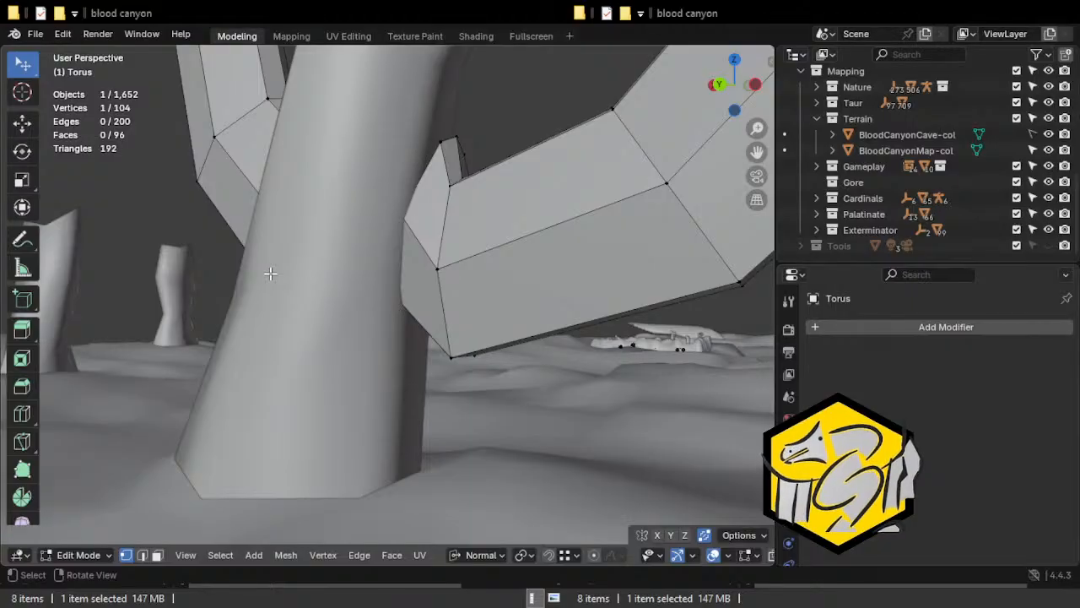
middle_drag(256, 242, 167, 307)
middle_drag(357, 244, 339, 276)
key(2)
alt+click(359, 287)
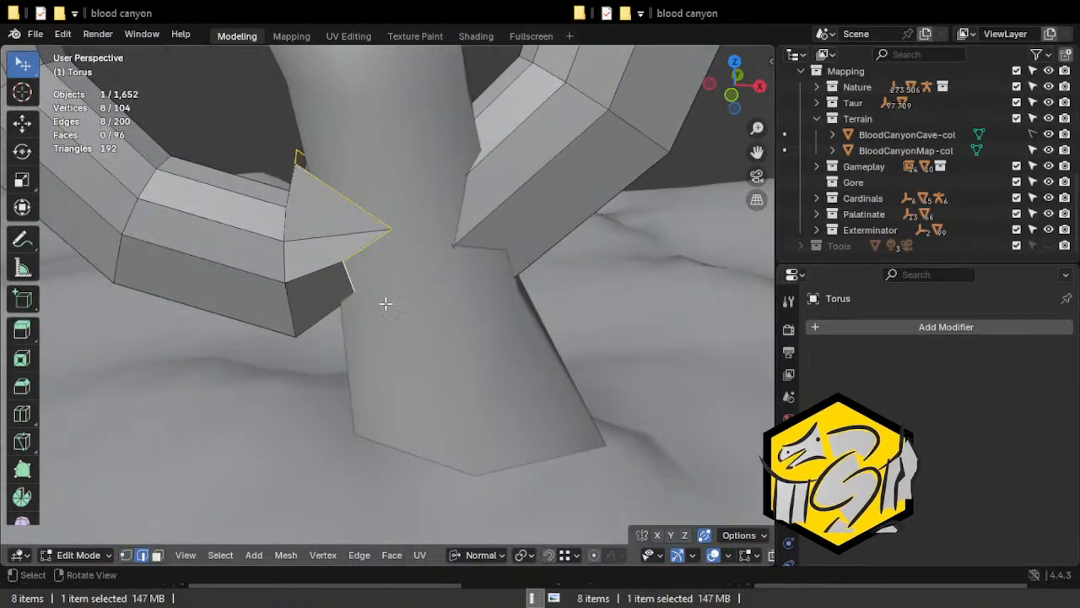
key(m)
click(393, 313)
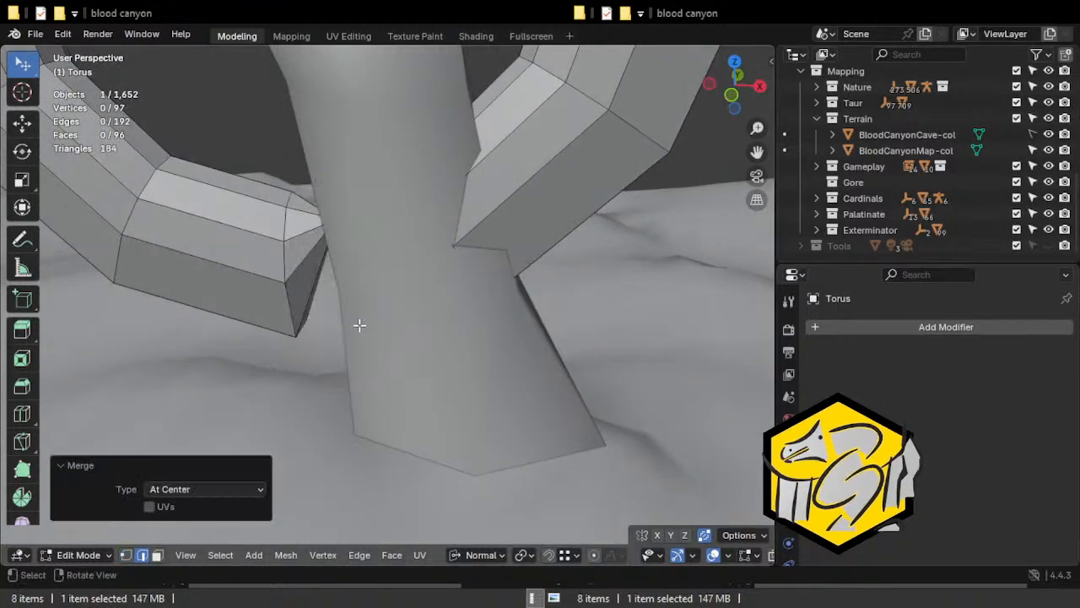
Move the merged tip vertex -1.0415 m in X, -2.7064 m in Y and -10.813 m in Z, lowering it along the column's side.
middle_drag(361, 326, 381, 292)
key(alt+z)
key(1)
click(336, 224)
key(g)
click(333, 292)
key(alt+z)
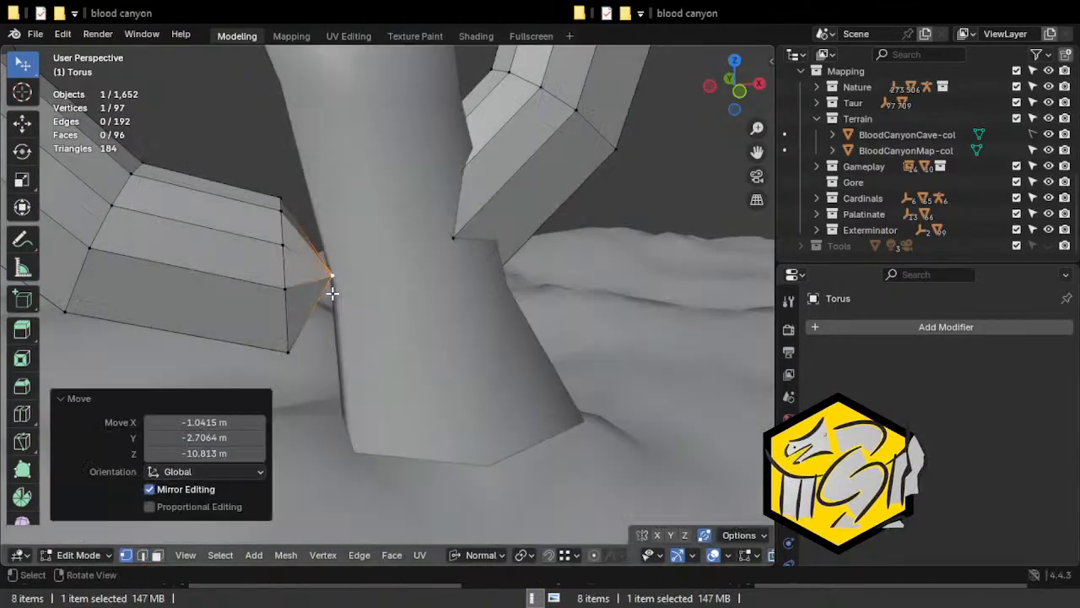
Merge the edge loop at the opposite open end of the torus at center.
key(2)
key(alt+z)
click(460, 247)
alt+click(460, 247)
key(m)
click(462, 248)
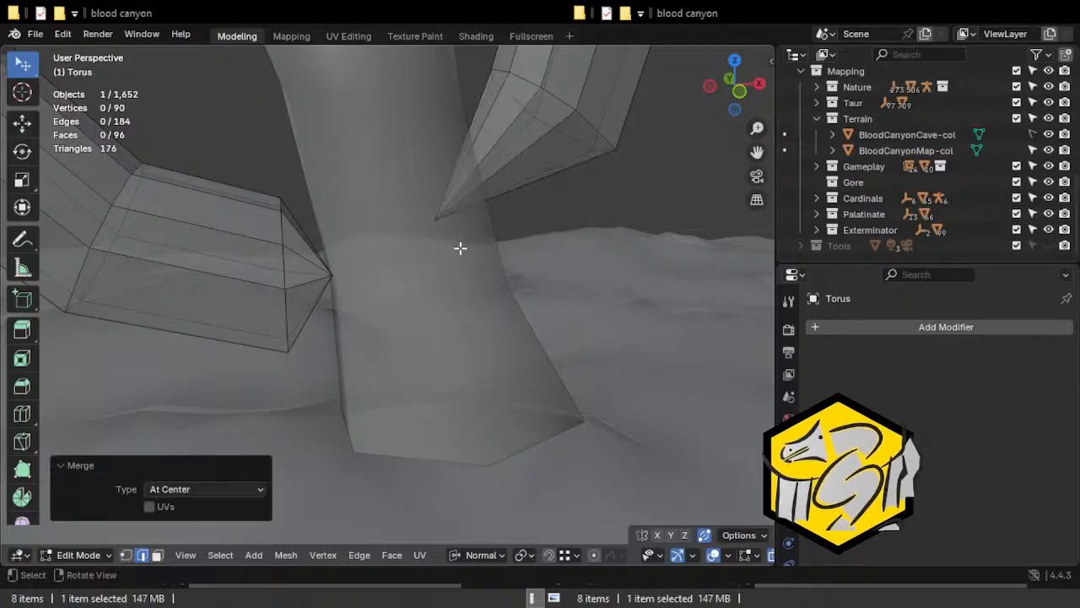
Move the second merged tip vertex 90.286 m in X, 379.89 m in Y and -54.115 m in Z.
key(alt+z)
key(1)
key(alt+z)
click(438, 221)
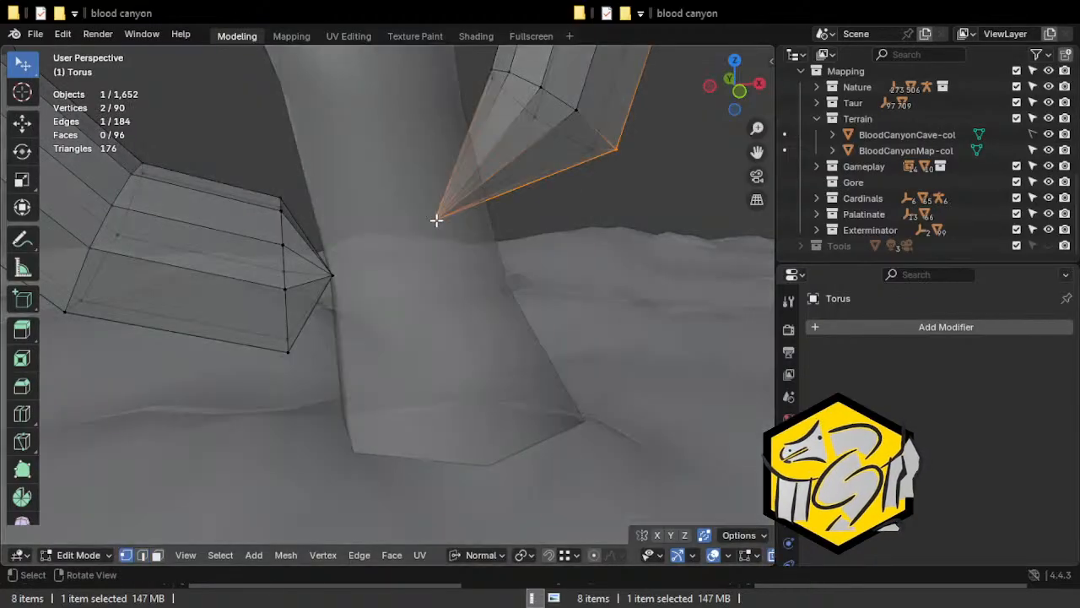
middle_drag(497, 264, 479, 257)
key(g)
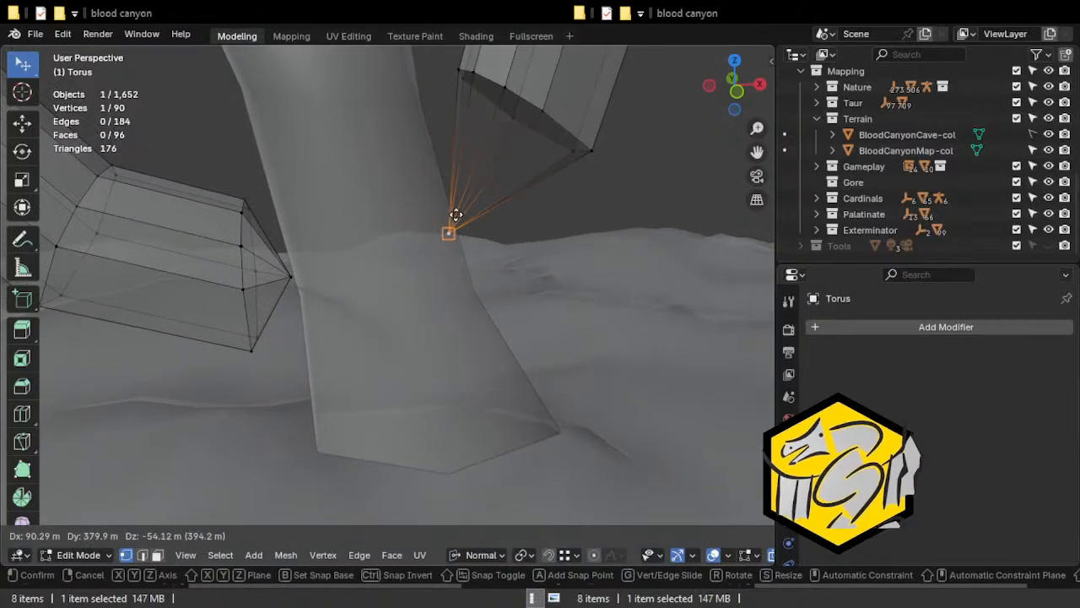
click(456, 215)
key(alt+z)
Bring the displaced tip vertex of the second arch end back toward the column.
middle_drag(450, 217, 429, 241)
key(g)
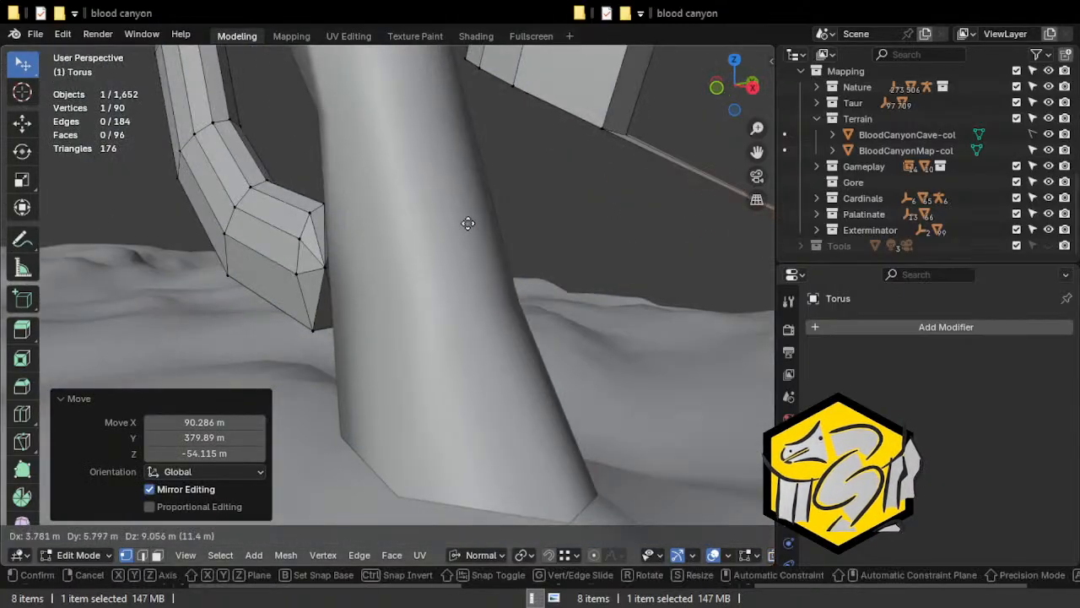
click(501, 319)
key(g)
click(516, 304)
middle_drag(518, 304, 434, 258)
key(g)
click(395, 184)
Fine-tune the second arch end's tip position beside the column from several viewing angles.
middle_drag(395, 184, 441, 220)
key(g)
click(449, 217)
key(g)
click(287, 274)
middle_drag(314, 330, 442, 333)
key(g)
click(433, 333)
middle_drag(301, 220, 374, 244)
key(g)
click(290, 262)
Extrude an upper edge of the first arch end toward the column and adjust the new edge's position from several angles.
click(371, 224)
key(e)
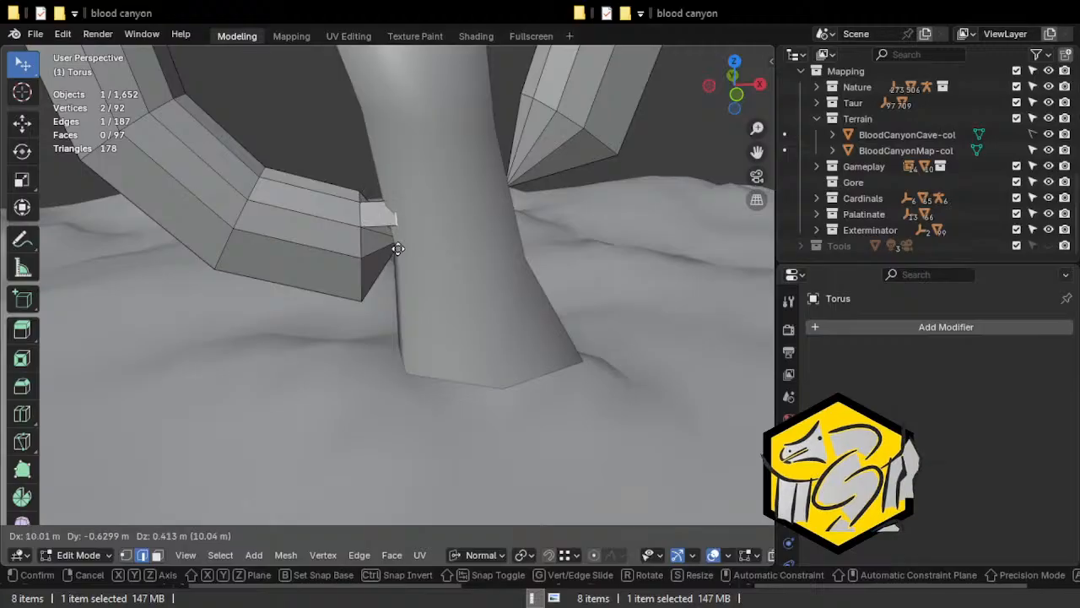
click(420, 266)
middle_drag(415, 266, 297, 293)
key(g)
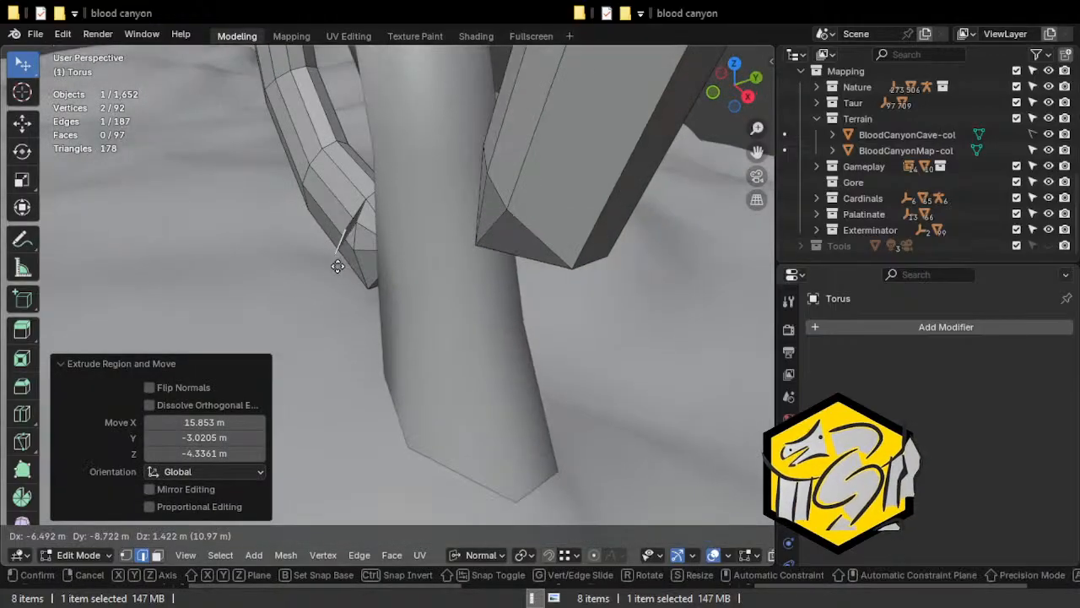
click(365, 247)
middle_drag(365, 246, 482, 248)
key(g)
click(414, 192)
key(g)
click(486, 250)
key(e)
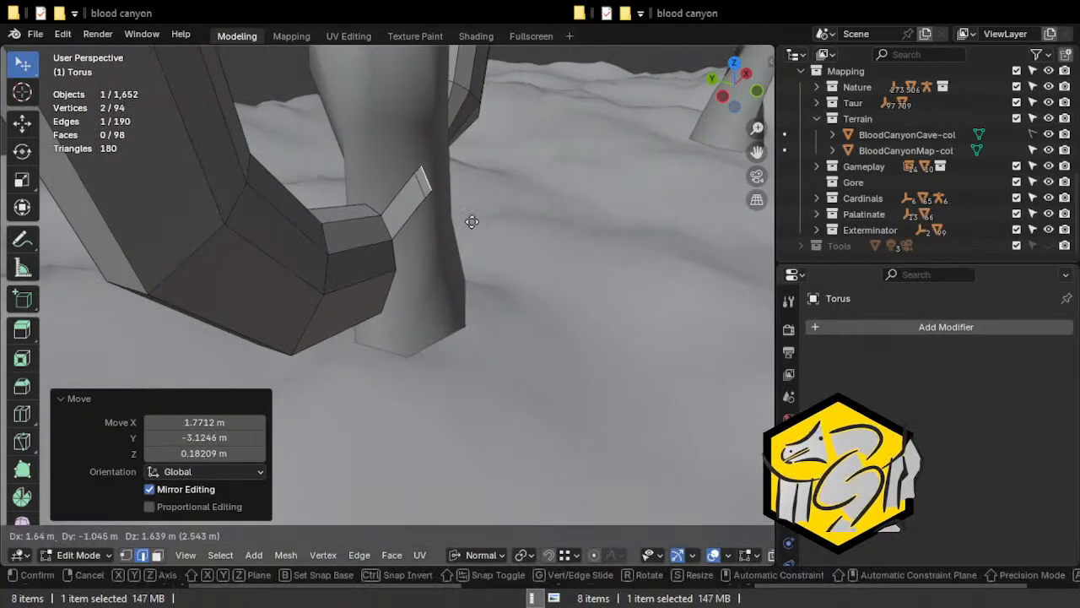
right_click(473, 212)
key(ctrl+z)
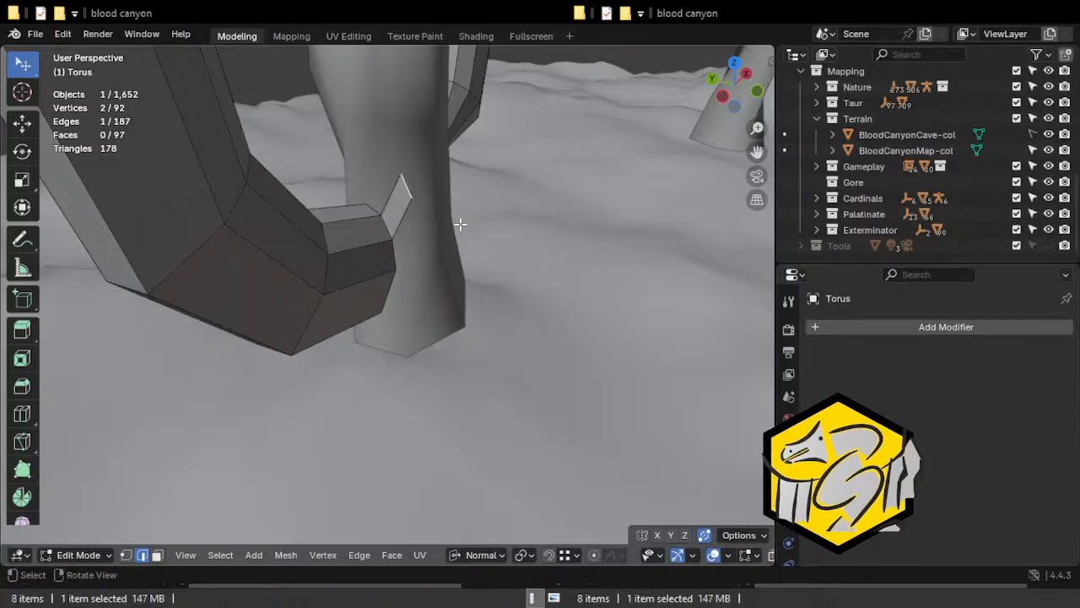
Rotate the extruded edge and move it closer to the column's surface.
key(r)
click(433, 216)
key(g)
click(447, 217)
middle_drag(447, 217, 361, 171)
key(g)
click(380, 229)
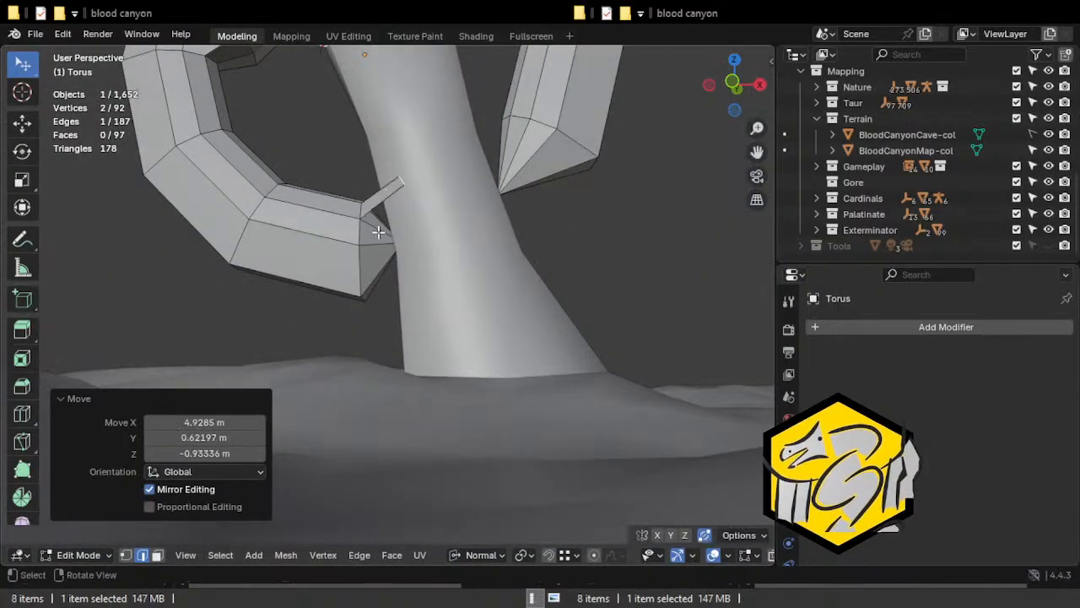
Extrude the neighbouring edge of the arch end by 16.228 m in X, -7.2914 m in Y and 8.0805 m in Z.
click(383, 251)
middle_drag(402, 255, 425, 261)
key(e)
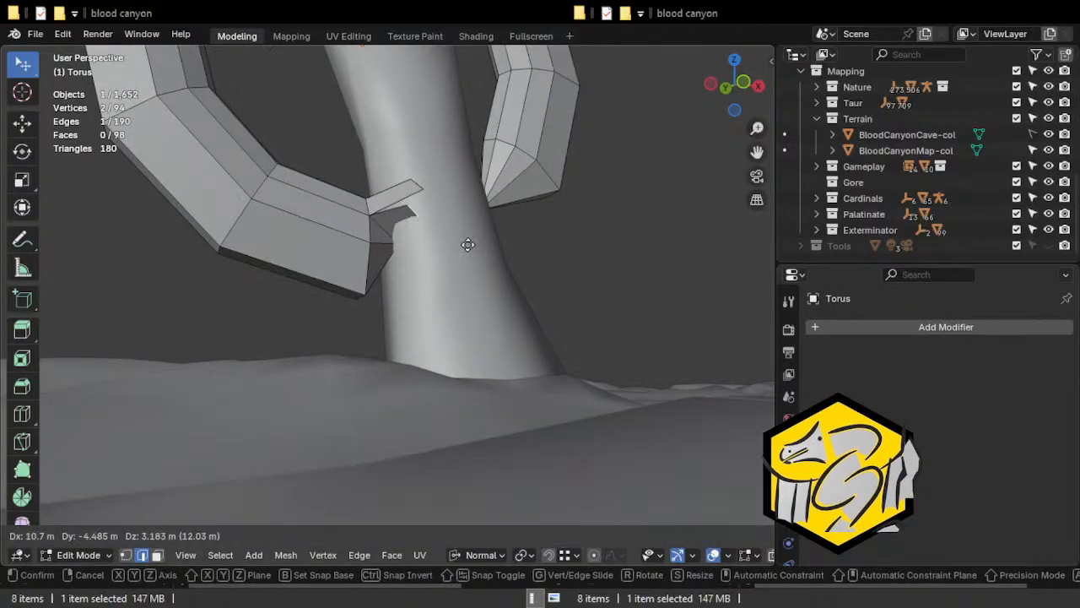
click(487, 233)
Rotate and reposition the second extruded edge so its strip lies along the column.
middle_drag(487, 233, 400, 273)
key(r)
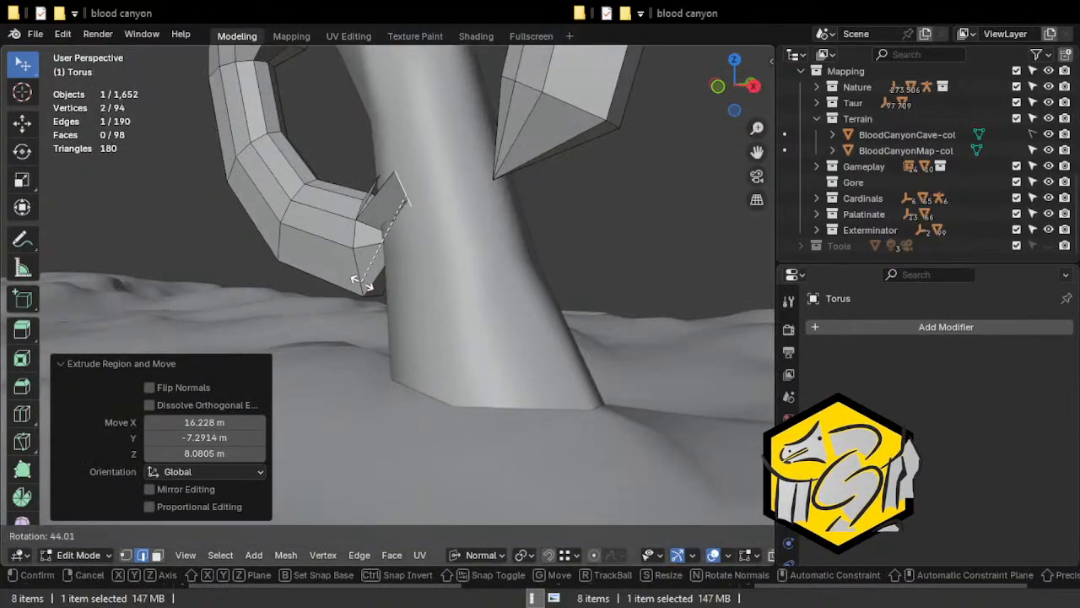
click(318, 270)
key(g)
click(308, 281)
middle_drag(308, 281, 430, 282)
key(g)
click(356, 294)
key(r)
click(433, 311)
Extrude a third strip from the lower edge of the arch end and move and rotate its outer edge toward the column.
key(e)
click(379, 327)
key(g)
middle_drag(379, 327, 490, 321)
click(454, 303)
key(r)
click(403, 297)
key(g)
click(403, 298)
Scale the third strip's outer edge and refine its rotation and position against the column.
key(s)
click(401, 304)
key(r)
click(415, 272)
key(g)
click(434, 258)
key(r)
click(422, 241)
key(g)
click(429, 242)
Add a centred loop cut across the third strip and rotate the new edge.
middle_drag(428, 242, 476, 302)
key(ctrl+r)
click(407, 278)
right_click(406, 278)
key(r)
click(436, 278)
Try a second loop cut across the third strip, rotating and scaling the new edge.
key(ctrl+r)
click(415, 224)
right_click(408, 242)
key(r)
click(422, 251)
key(s)
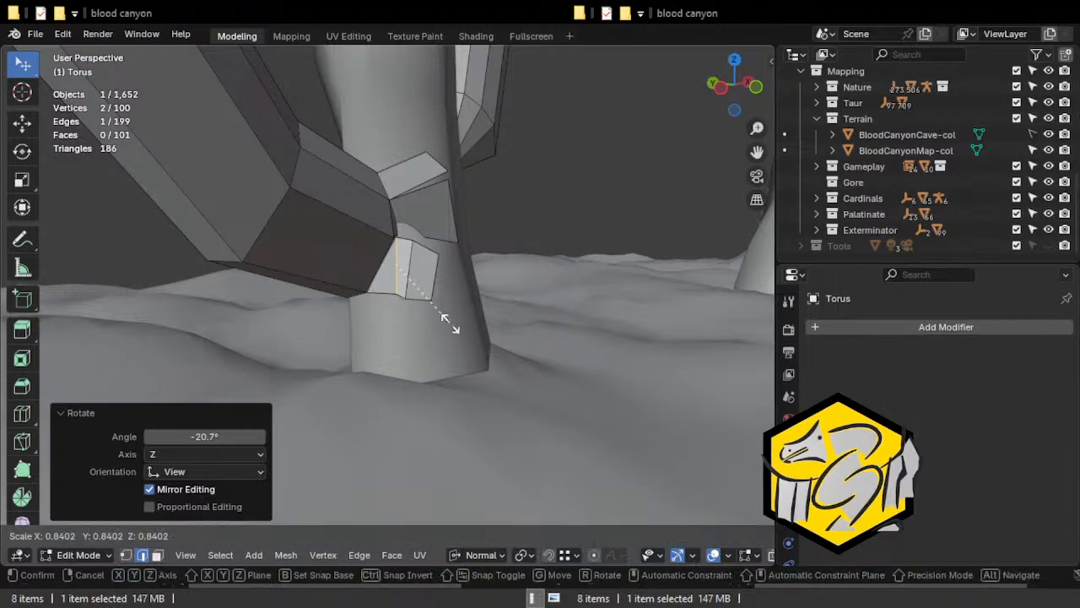
click(445, 328)
key(r)
click(438, 336)
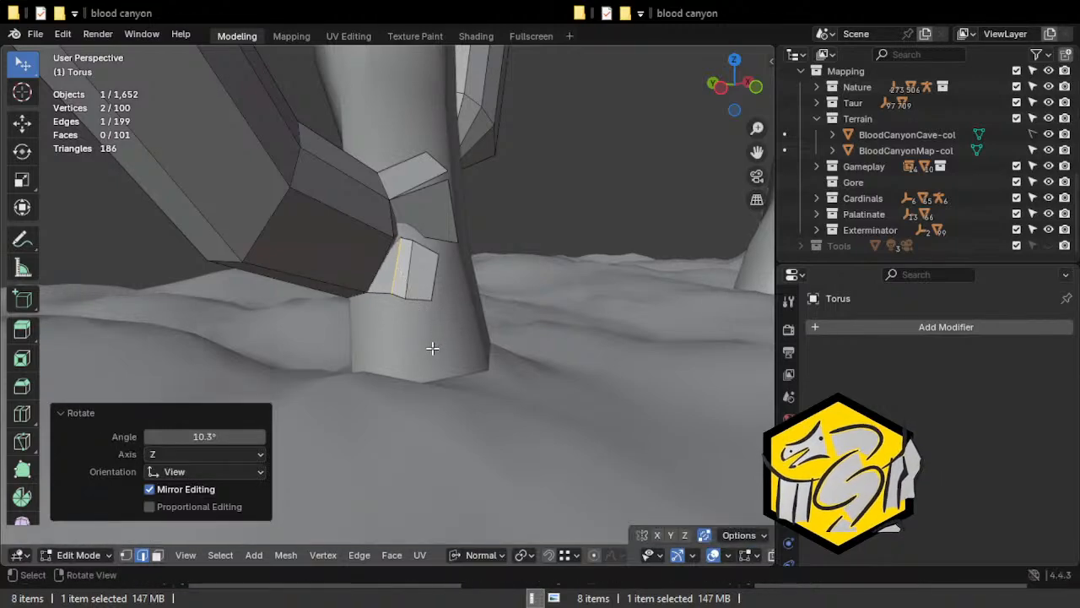
key(ctrl+z)
Slide the third strip's loop edge along the strip and rotate it toward the column.
key(g)
key(g)
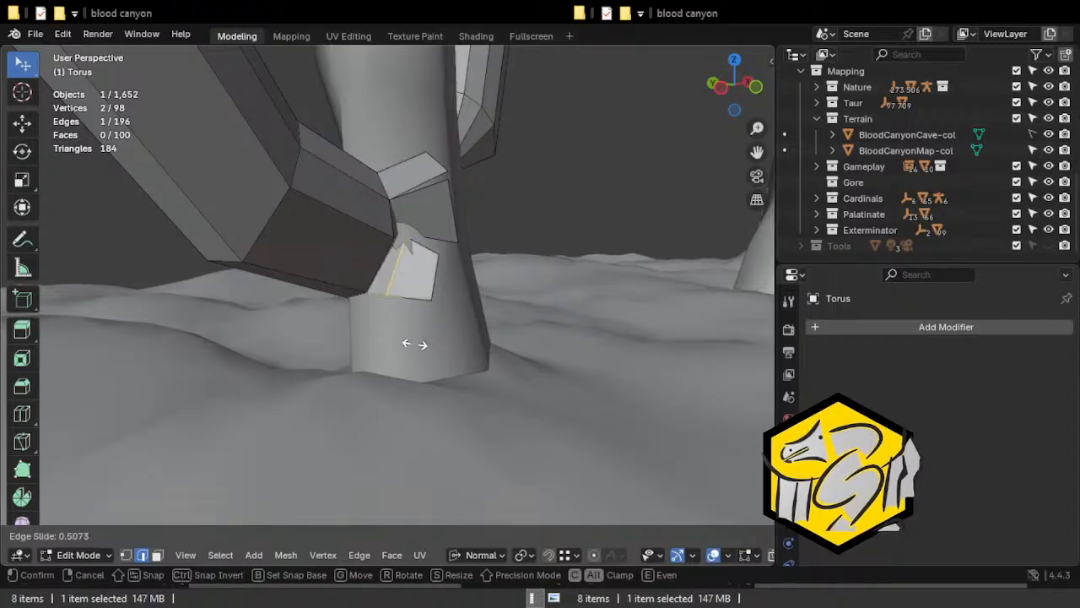
click(417, 344)
middle_drag(417, 344, 427, 324)
key(r)
click(371, 333)
Add a centred loop cut across the second strip above and rotate the new edge to fit the column.
key(ctrl+r)
click(424, 202)
right_click(424, 203)
mouse_move(462, 264)
middle_down()
mouse_move(437, 270)
mouse_move(431, 286)
mouse_move(470, 258)
mouse_move(422, 253)
mouse_move(390, 277)
mouse_move(417, 270)
mouse_move(378, 256)
middle_up()
key(r)
click(401, 288)
key(r)
click(373, 272)
Move the second strip's loop edge and outer edge against the column, using X-ray to reach the hidden edge.
key(g)
click(364, 270)
click(391, 226)
key(alt+z)
key(g)
click(400, 241)
key(alt+z)
Extrude a fourth strip from the underside of the arch end and move its outer edge toward the column.
middle_drag(400, 241, 351, 337)
key(2)
click(416, 301)
key(e)
click(286, 376)
key(g)
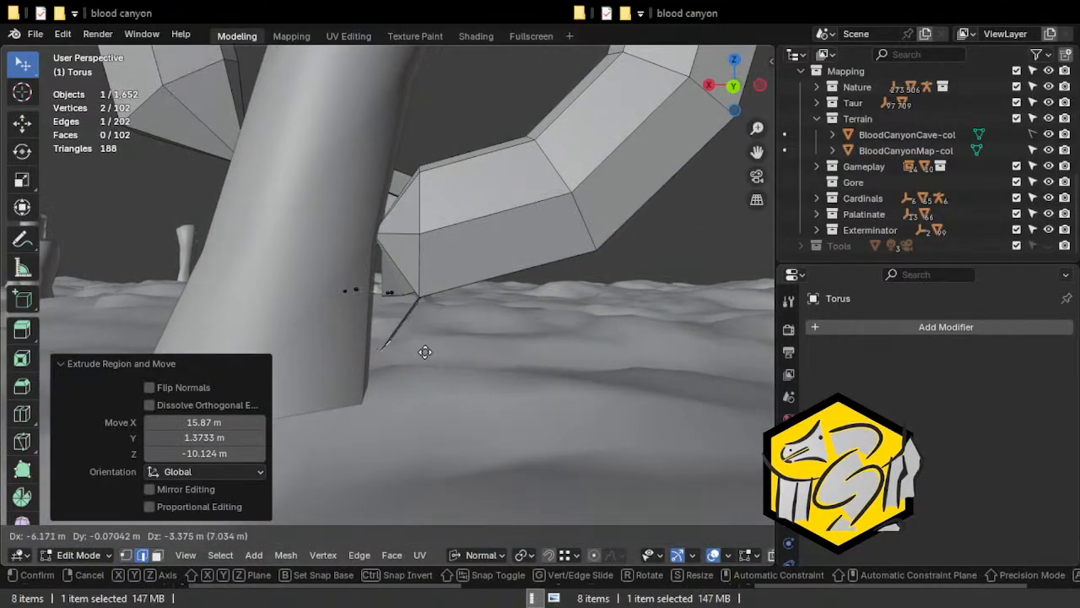
click(439, 340)
Extrude a fifth strip from the neighbouring lower edge of the arch end and move its outer edge into the column.
middle_drag(439, 341, 475, 357)
middle_drag(411, 275, 374, 339)
key(e)
click(374, 329)
key(g)
click(346, 339)
Add a centred loop cut across the fifth strip, move and rotate the new edge, and scale it to about 0.74.
key(ctrl+r)
click(393, 299)
right_click(394, 300)
middle_drag(394, 300, 460, 368)
key(r)
click(352, 326)
key(g)
click(564, 351)
key(r)
click(392, 334)
key(s)
click(379, 350)
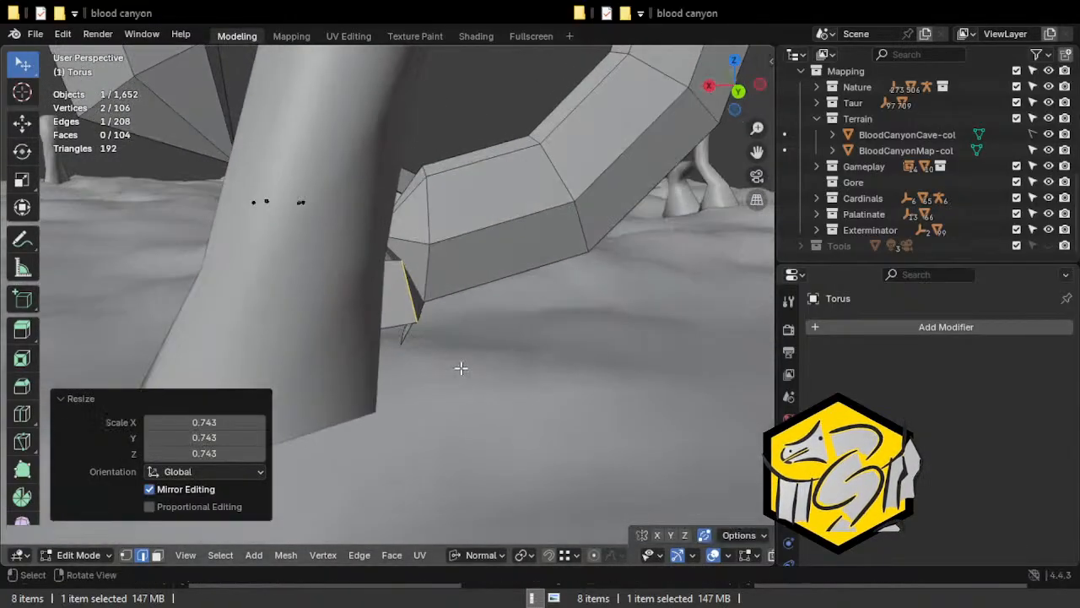
Extrude a sixth strip with two segments from the next edge on the far side of the arch end.
middle_drag(417, 247, 320, 243)
key(e)
click(256, 170)
middle_drag(255, 170, 226, 260)
key(e)
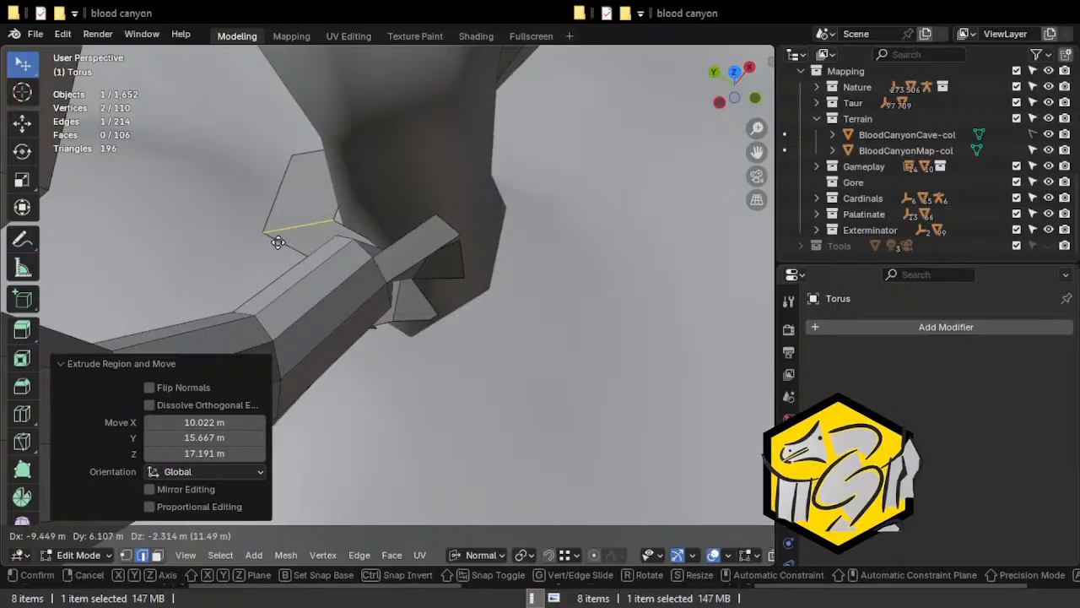
click(284, 242)
mouse_move(283, 241)
middle_down()
mouse_move(374, 225)
mouse_move(336, 216)
mouse_move(289, 258)
middle_up()
Reposition the sixth strip's outer edge against the column.
click(307, 204)
key(g)
click(320, 240)
key(g)
click(287, 316)
Extrude a strip from the upper edge of the arch end, add a centred loop cut, and rotate the new edge about 30°.
middle_drag(287, 316, 408, 325)
click(432, 174)
middle_drag(444, 238, 318, 259)
key(e)
click(371, 203)
mouse_move(371, 203)
middle_down()
mouse_move(338, 200)
mouse_move(374, 204)
middle_up()
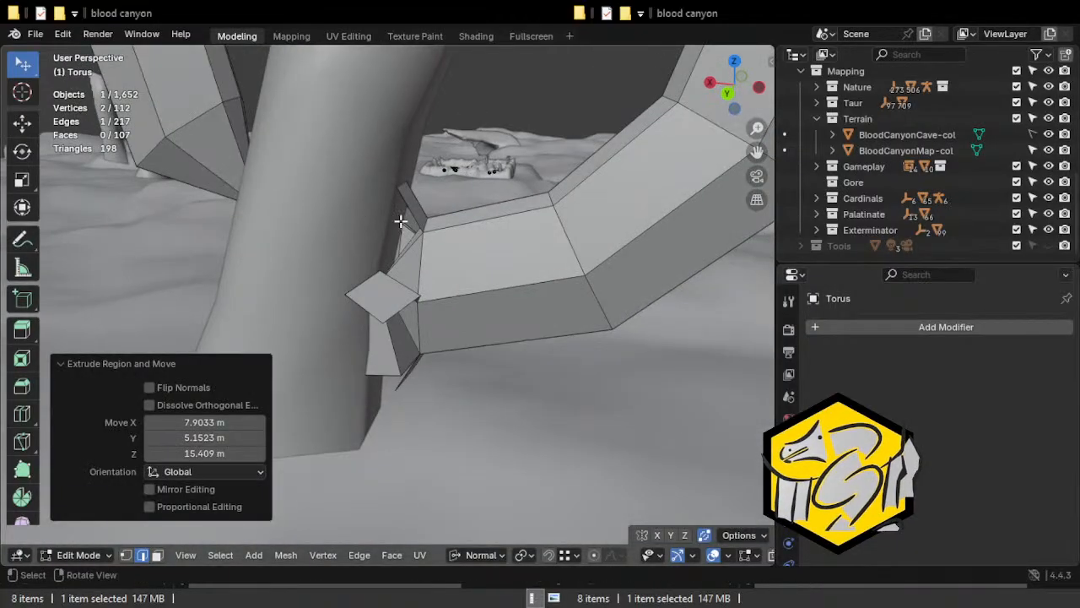
key(ctrl+r)
click(407, 201)
right_click(407, 201)
key(r)
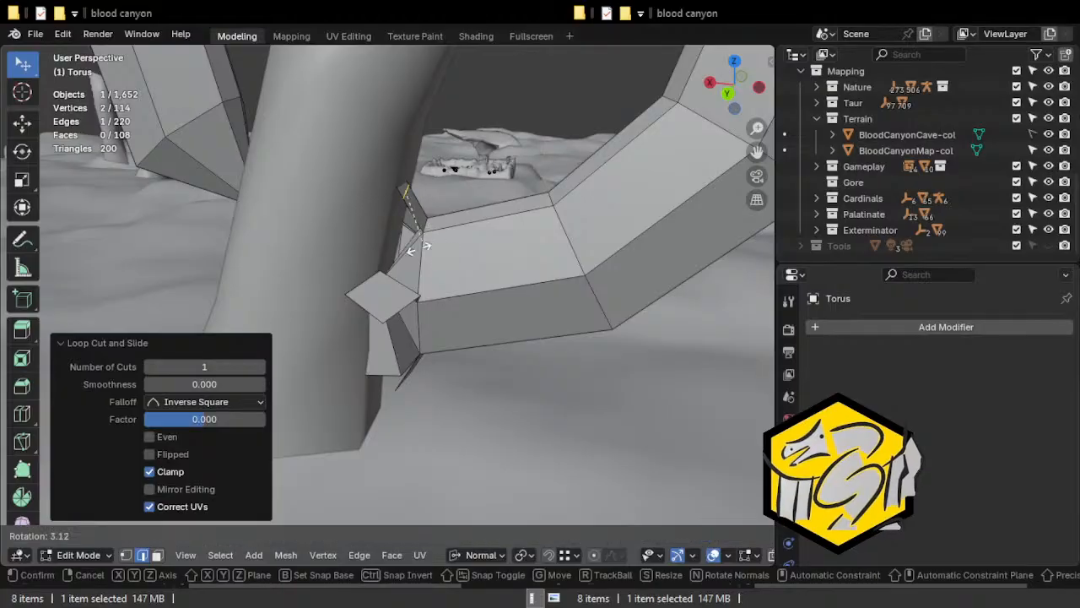
click(400, 244)
Move the upper strip's loop edge and outer edge against the column, refining the rotation of the edge.
mouse_move(425, 196)
middle_down()
mouse_move(446, 192)
mouse_move(441, 202)
middle_up()
key(g)
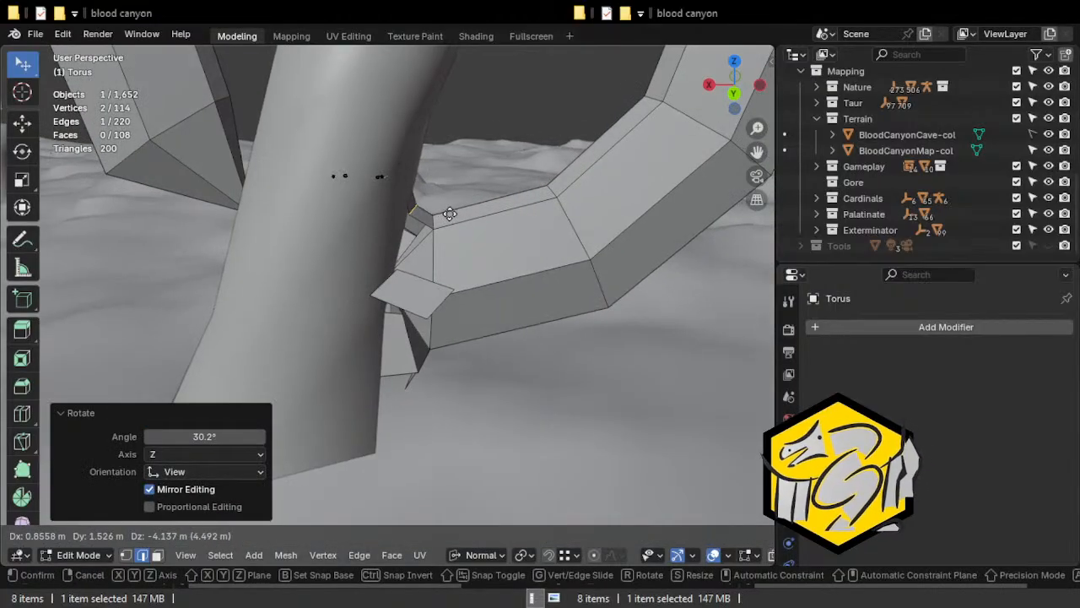
click(449, 212)
key(alt+z)
key(g)
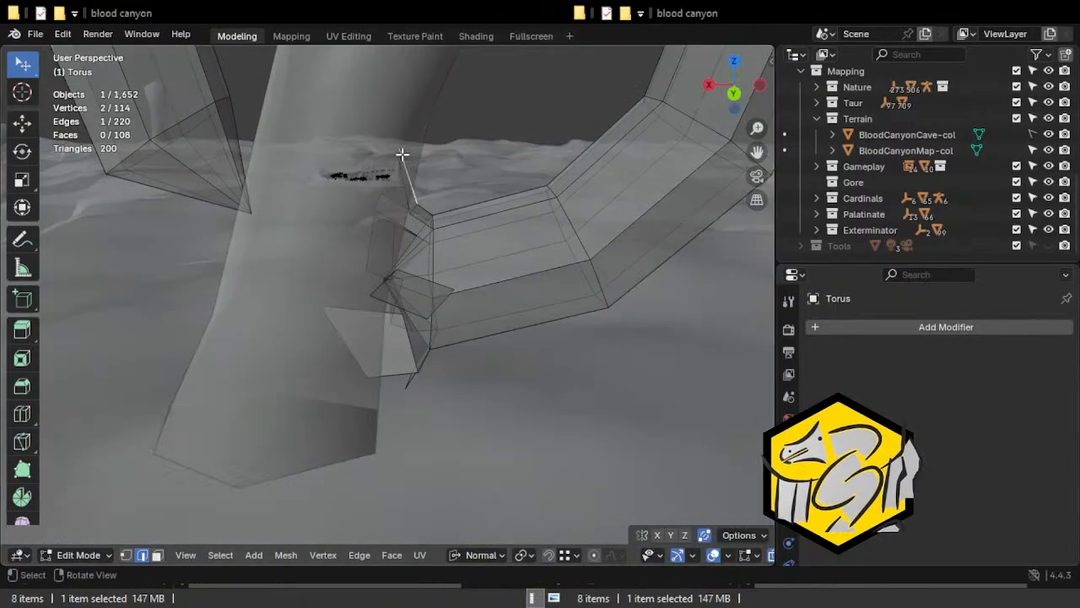
key(alt+z)
key(g)
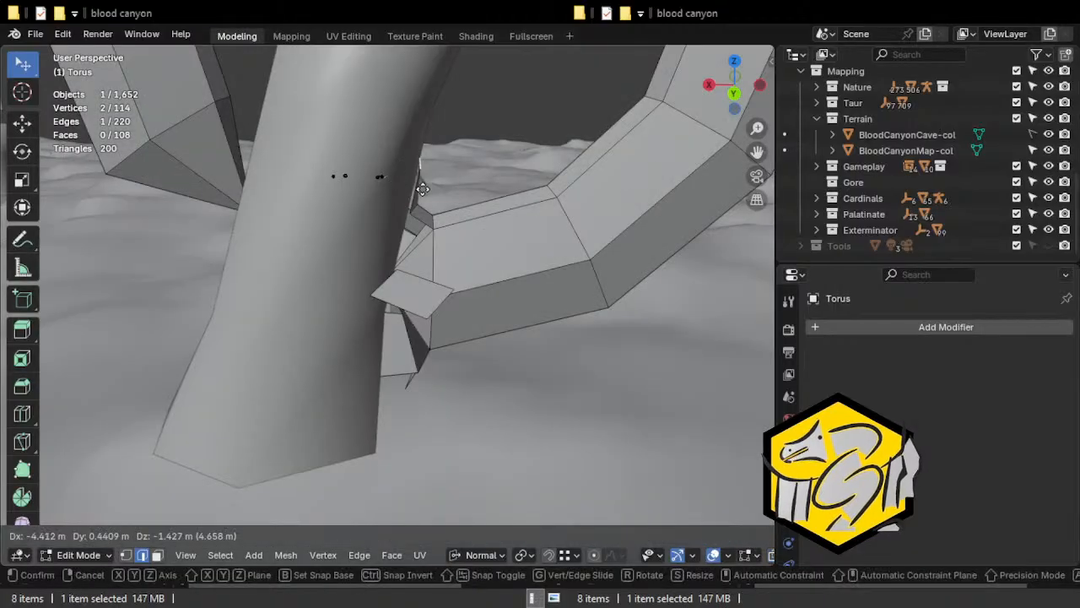
click(415, 188)
middle_drag(415, 188, 449, 283)
key(r)
click(377, 225)
Extrude a strip from the open arch edge just below the upper strip and rotate and move its outer edge.
click(386, 255)
key(r)
click(348, 254)
key(e)
click(315, 268)
key(r)
click(440, 255)
key(g)
click(461, 251)
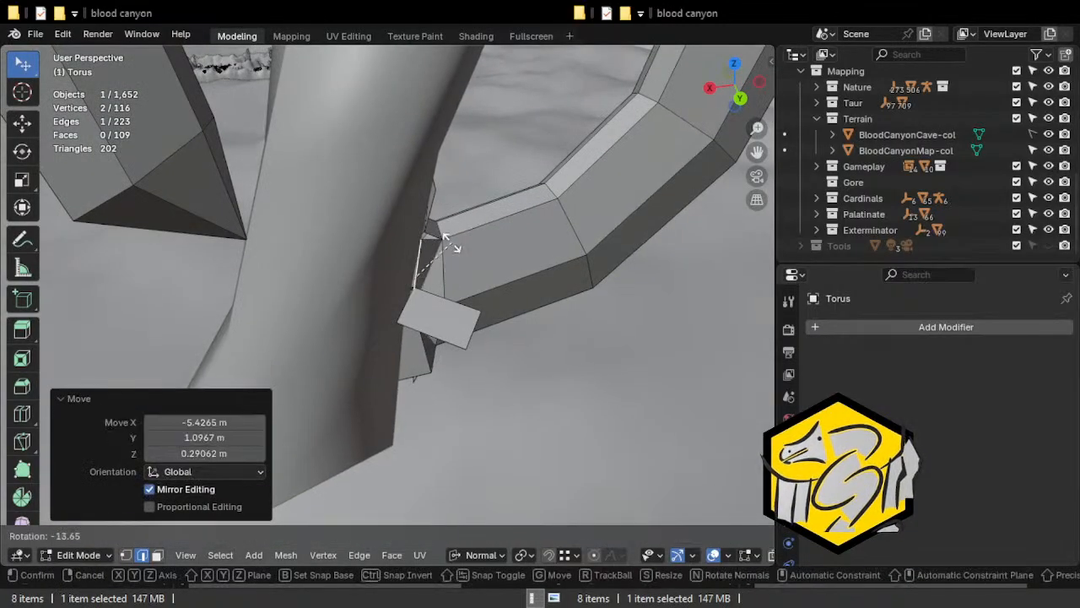
Scale the new strip's outer edge and refine its rotation and position against the column, ending with a rotation of about -12.5°.
key(r)
click(456, 245)
key(s)
click(438, 243)
middle_drag(439, 243, 379, 248)
key(g)
click(256, 229)
key(r)
click(421, 251)
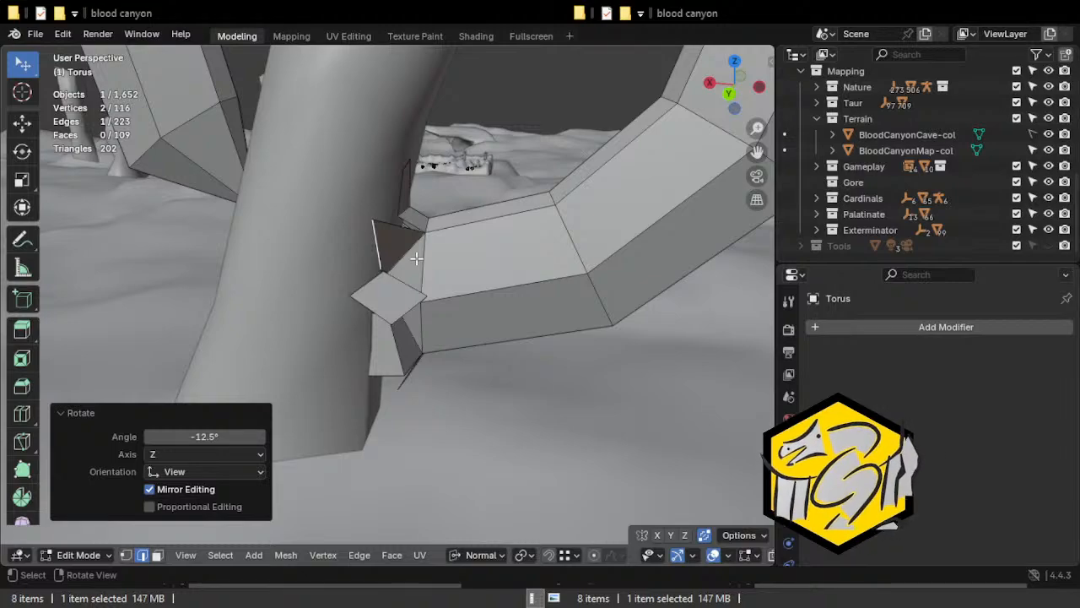
middle_drag(420, 254, 381, 250)
key(ctrl+r)
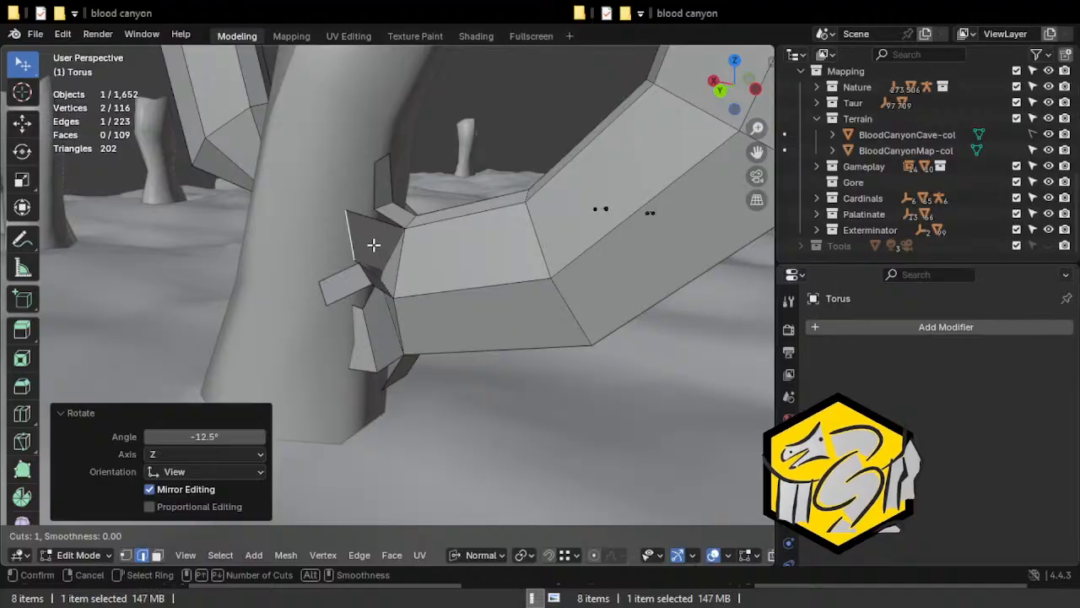
click(370, 244)
right_click(363, 243)
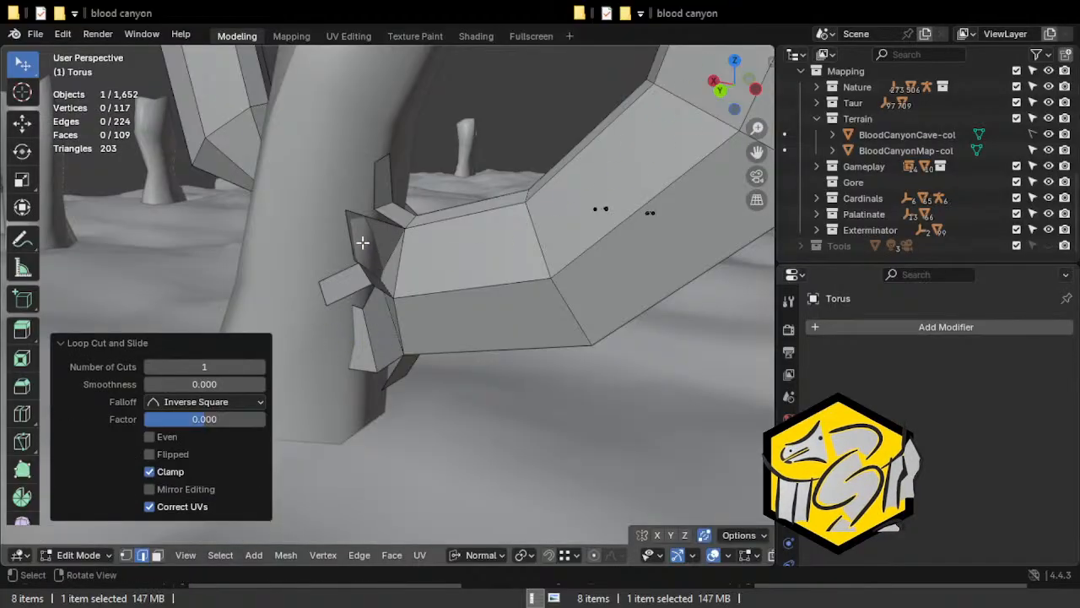
key(ctrl+z)
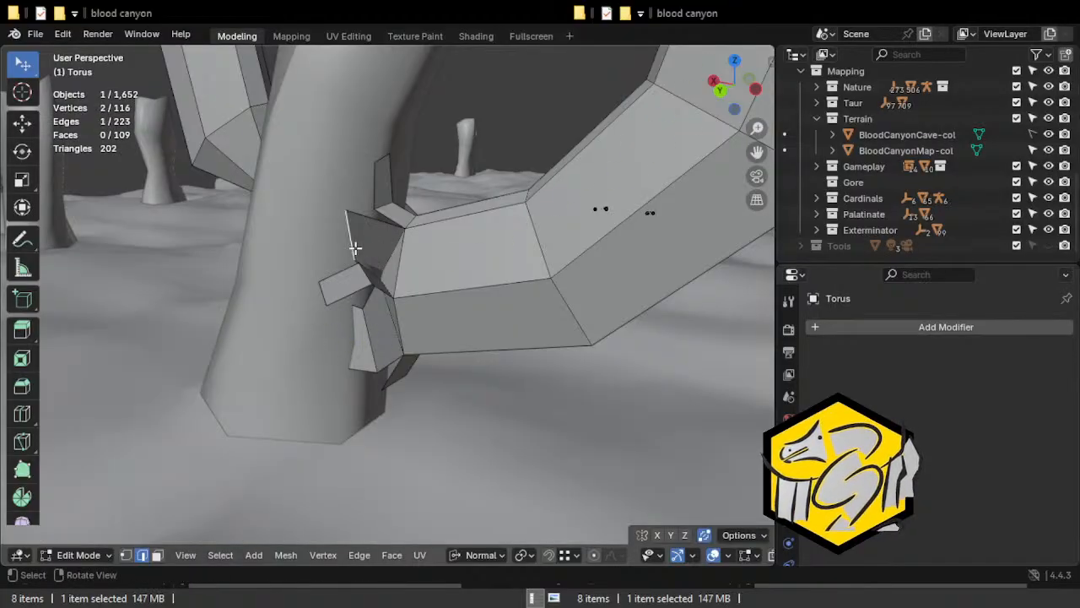
Move the outer edge of the strip below the upper one further into the column.
key(g)
click(338, 244)
middle_drag(338, 244, 495, 279)
key(g)
click(475, 250)
Add a centred loop cut across that strip and rotate and move the new edge to follow the column.
key(ctrl+r)
click(361, 244)
right_click(361, 246)
key(r)
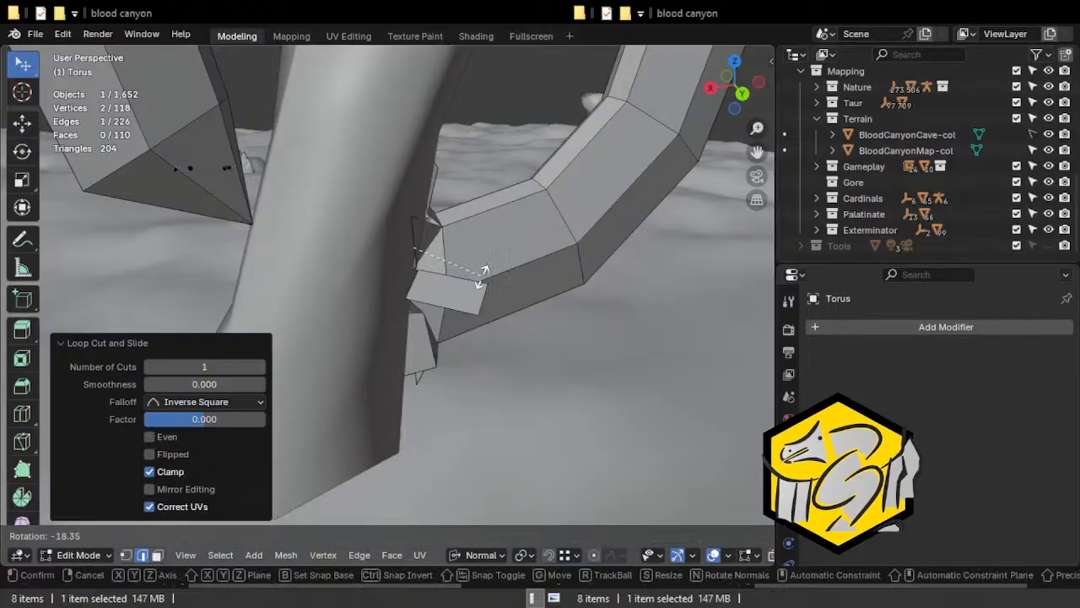
click(491, 267)
key(g)
click(459, 283)
Refine the rotation and position of the strip's new loop edge.
key(r)
click(458, 279)
key(g)
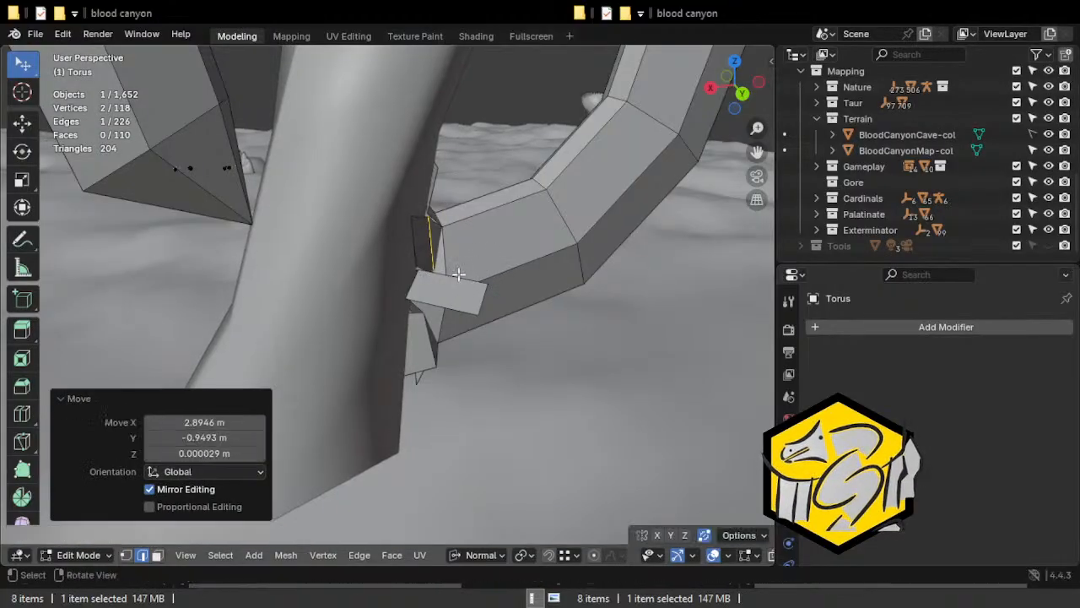
click(458, 274)
middle_drag(458, 275, 398, 205)
key(r)
click(391, 290)
middle_drag(391, 290, 301, 264)
Extrude a strip from the remaining top edge of the arch end, add a centred loop cut, and move the new edge.
middle_drag(342, 221, 413, 208)
key(e)
click(387, 192)
key(ctrl+r)
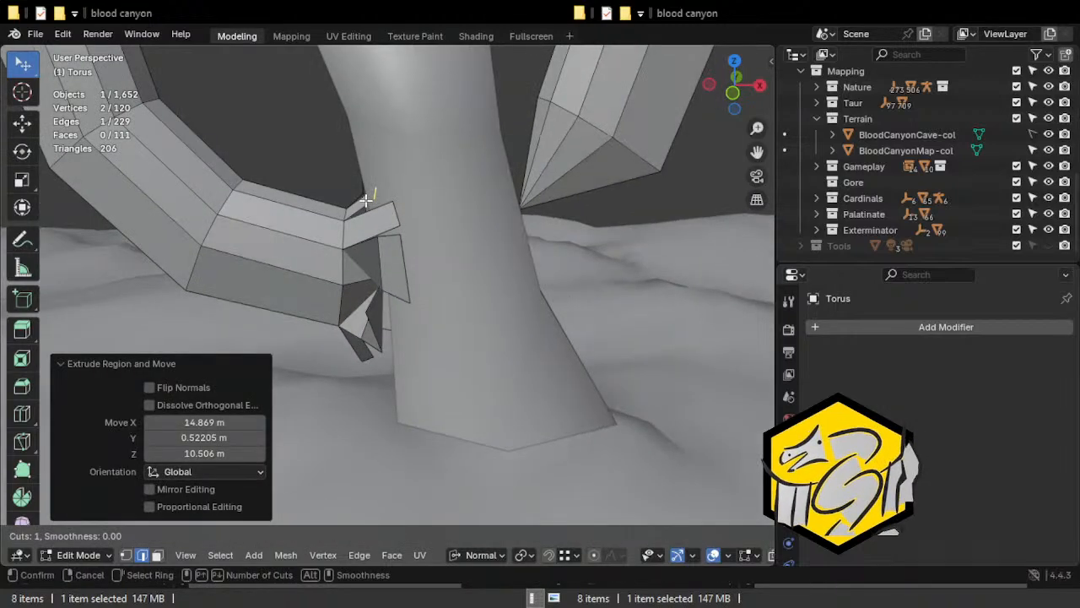
right_click(391, 203)
key(g)
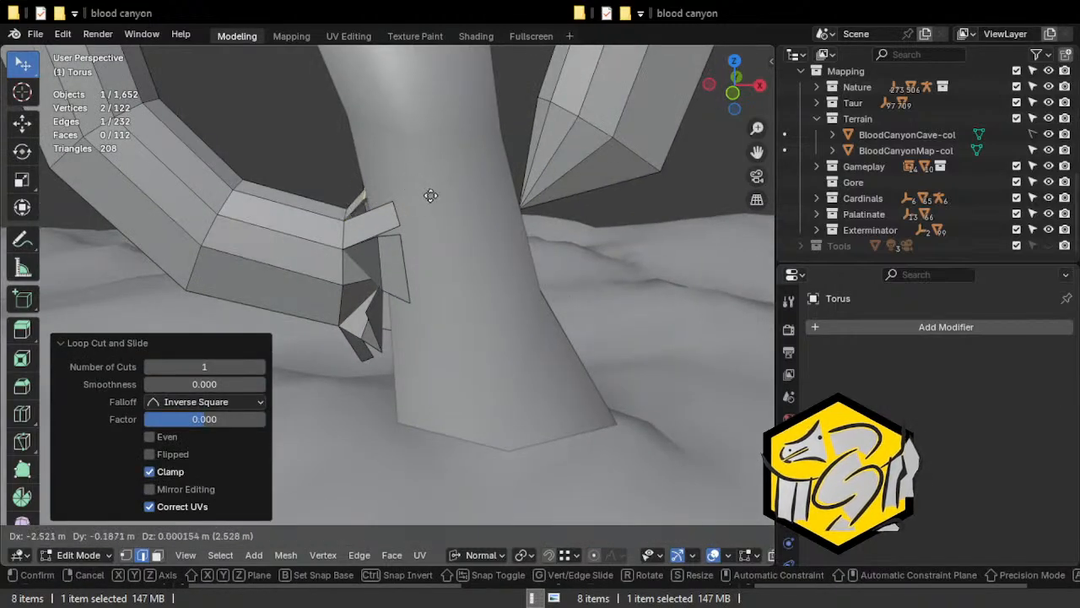
click(430, 198)
Move the top strip's outer edge up along the column, using X-ray to reach it.
key(alt+z)
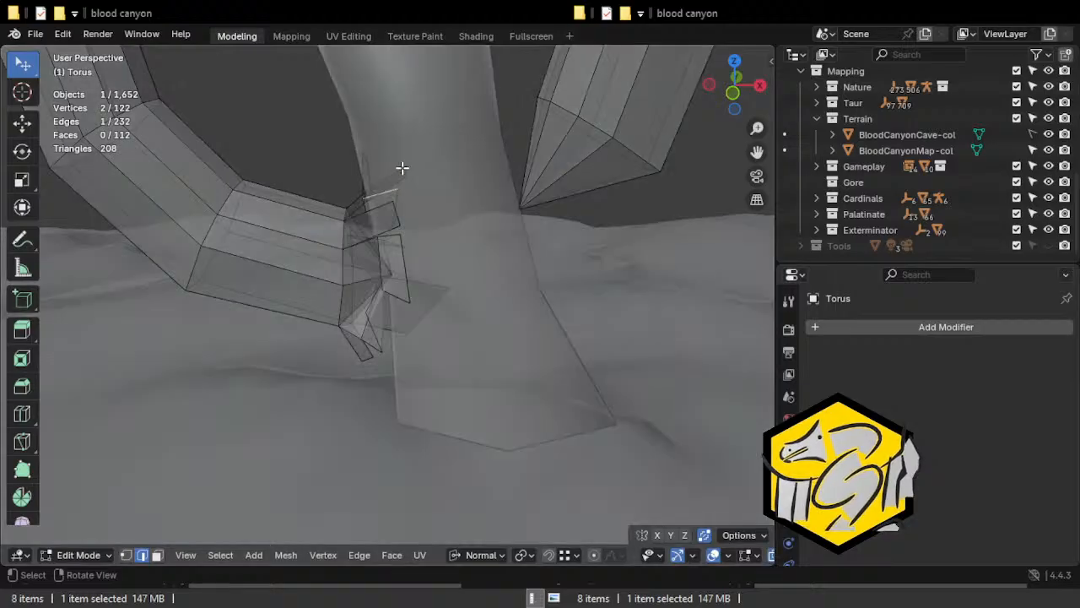
key(g)
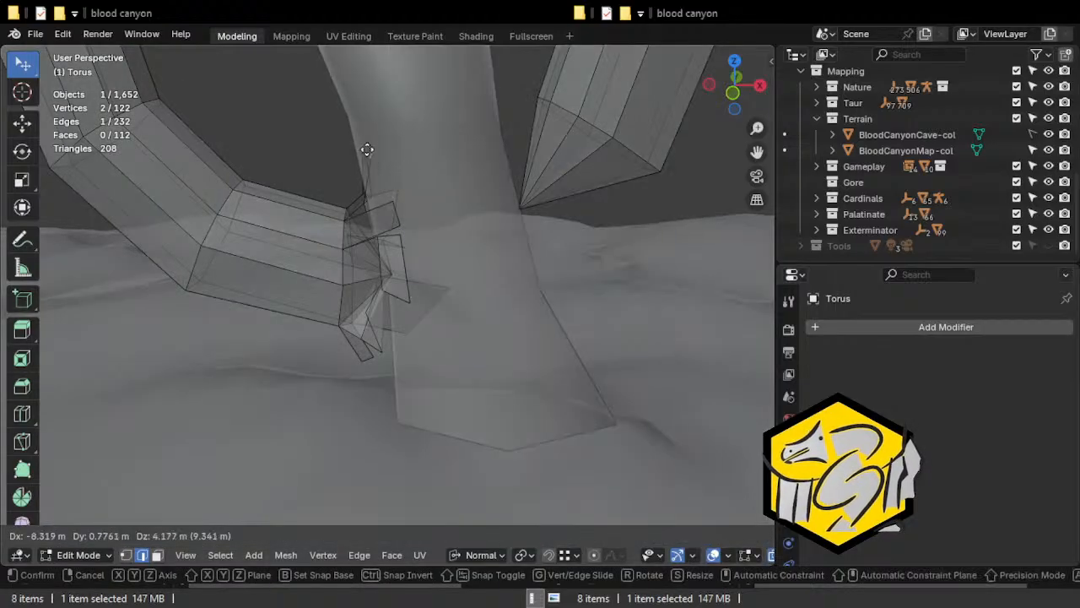
click(355, 141)
mouse_move(355, 141)
middle_down()
mouse_move(549, 194)
mouse_move(507, 266)
mouse_move(506, 234)
mouse_move(68, 248)
mouse_move(116, 243)
mouse_move(210, 306)
mouse_move(306, 316)
mouse_move(296, 337)
mouse_move(329, 345)
mouse_move(299, 311)
mouse_move(325, 330)
mouse_move(283, 334)
middle_up()
key(alt+z)
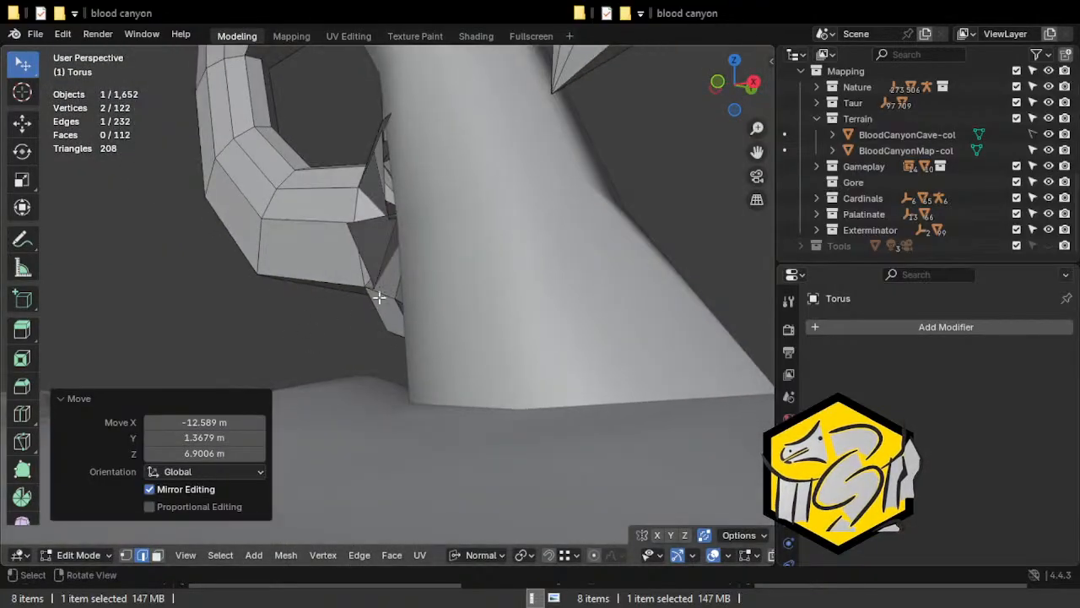
Extrude a strip from the open lower edge of the arch end toward the column's base and rotate its outer edge.
middle_drag(374, 315, 418, 365)
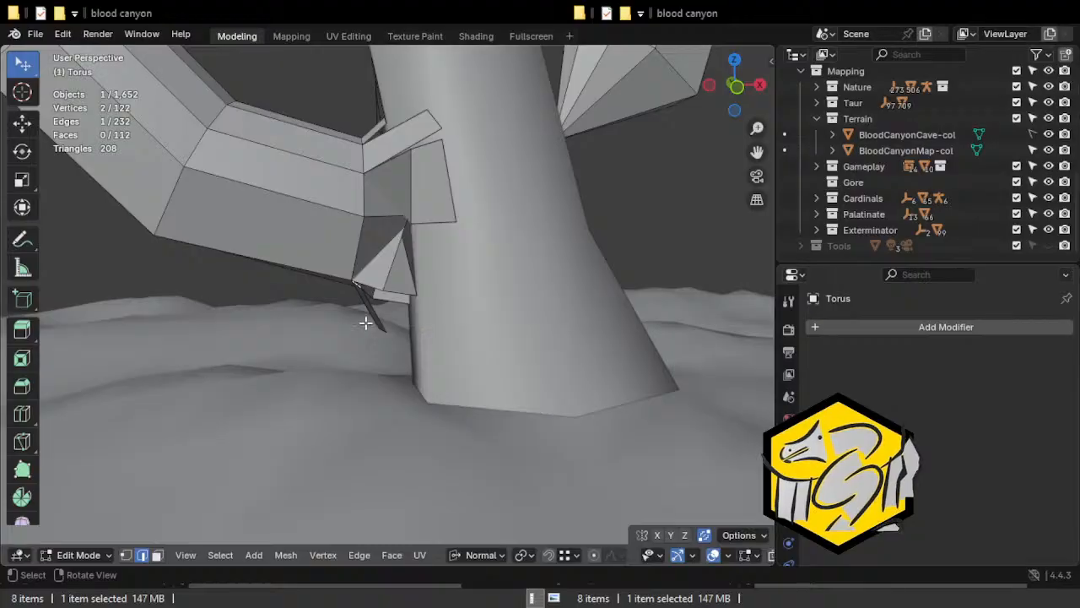
middle_drag(371, 319, 405, 301)
key(e)
click(481, 330)
key(r)
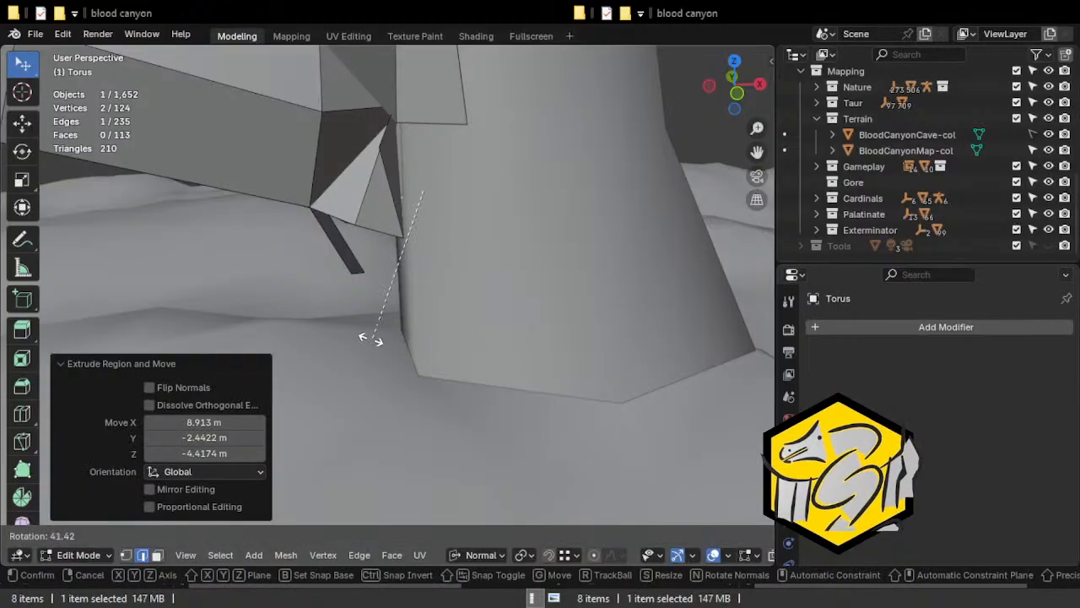
click(361, 337)
Move and scale the lower strip's outer edge near the column's base.
key(g)
click(321, 368)
key(s)
click(405, 278)
Extrude the lower strip of the arch end further down the column, position its outer edge, and scale and move its upper edge.
key(e)
click(393, 356)
middle_drag(393, 356, 535, 325)
key(g)
click(352, 340)
middle_drag(352, 340, 374, 210)
key(s)
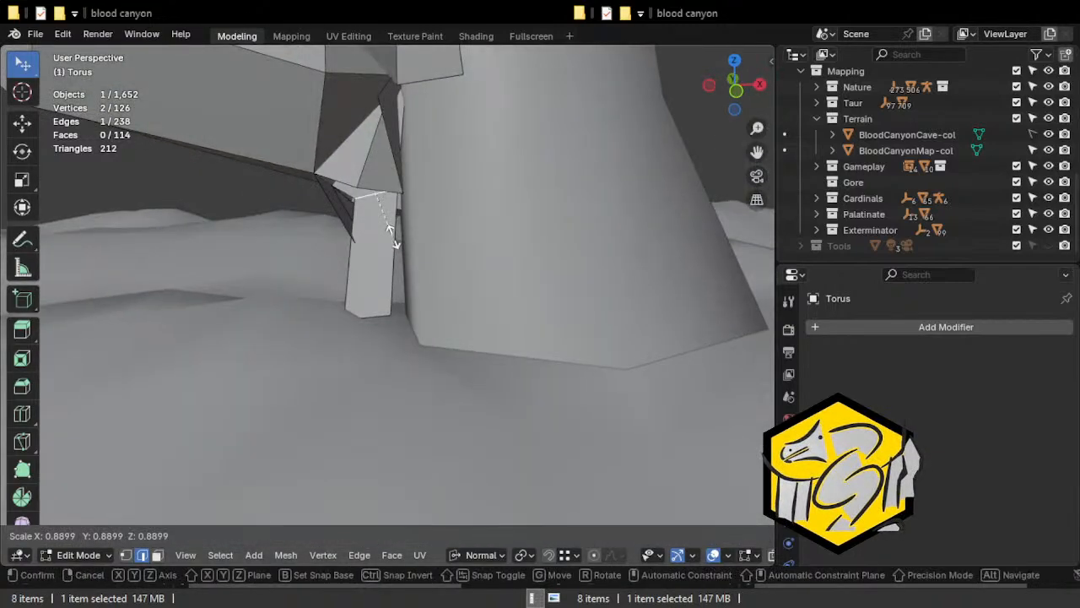
click(395, 228)
key(g)
click(409, 236)
Move, rotate and scale the lower strip's bottom edge to follow the side of the column.
click(362, 326)
key(g)
click(374, 320)
middle_drag(374, 321, 273, 304)
key(g)
click(350, 328)
key(r)
click(419, 308)
key(s)
click(412, 311)
Extrude another section from the strip's bottom edge and move it toward the column's base.
key(e)
click(308, 324)
key(g)
click(453, 295)
key(g)
click(448, 285)
middle_drag(448, 284, 436, 313)
Rotate the new bottom edge and fine-tune its position at the ground beside the column's base.
key(g)
click(498, 327)
key(g)
click(547, 316)
key(r)
click(436, 309)
key(g)
key(g)
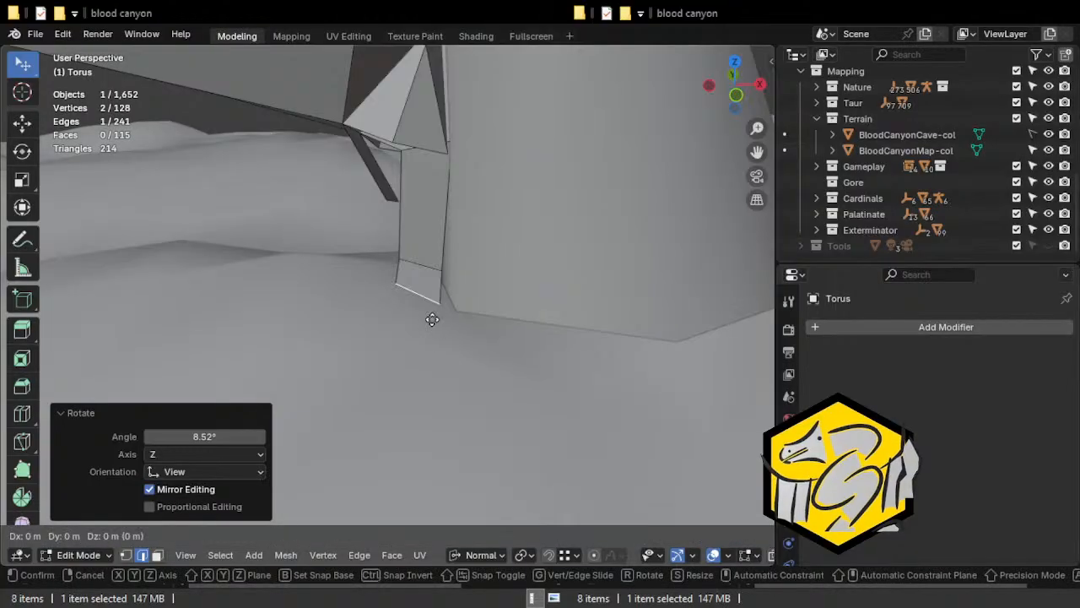
key(g)
click(429, 327)
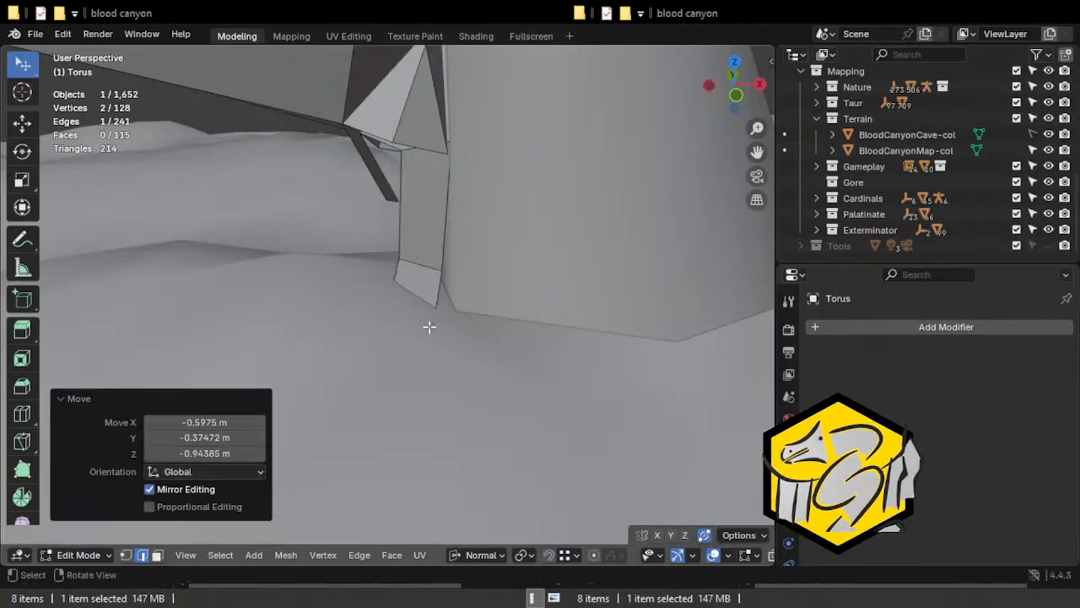
Move and rotate the strip's upper edge beneath the arch end, using X-ray to see it inside the column.
key(g)
key(g)
click(434, 270)
mouse_move(434, 270)
middle_down()
mouse_move(586, 239)
mouse_move(506, 260)
mouse_move(321, 231)
mouse_move(464, 203)
mouse_move(405, 197)
mouse_move(432, 163)
mouse_move(397, 249)
mouse_move(490, 258)
mouse_move(482, 253)
middle_up()
key(g)
click(474, 256)
key(alt+z)
key(r)
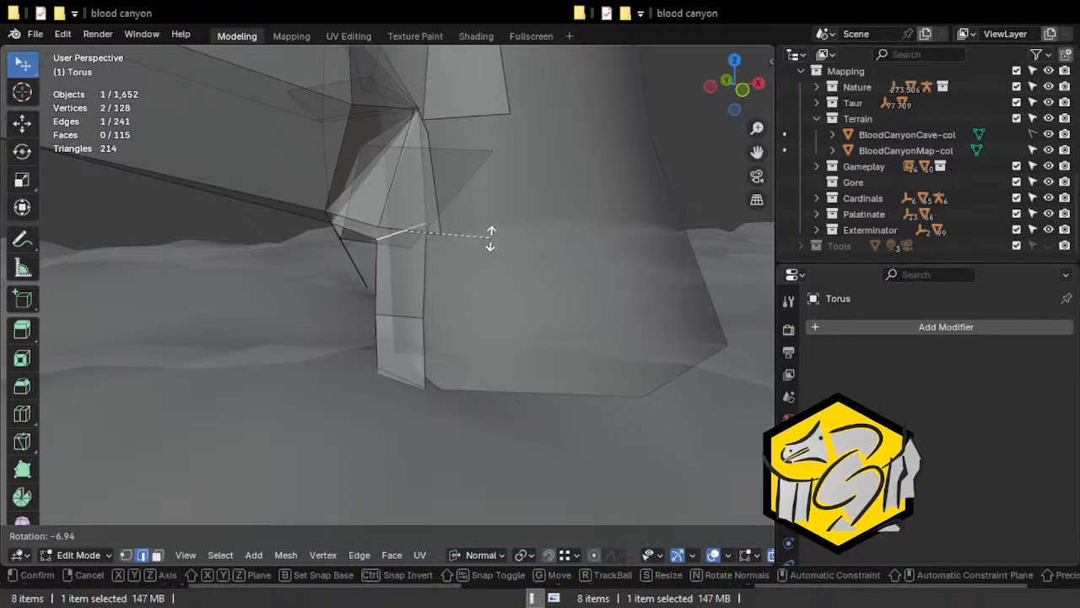
click(490, 238)
key(g)
click(451, 256)
Add a centred loop cut across the flap above the lower strip, then move and scale the new edge.
key(ctrl+r)
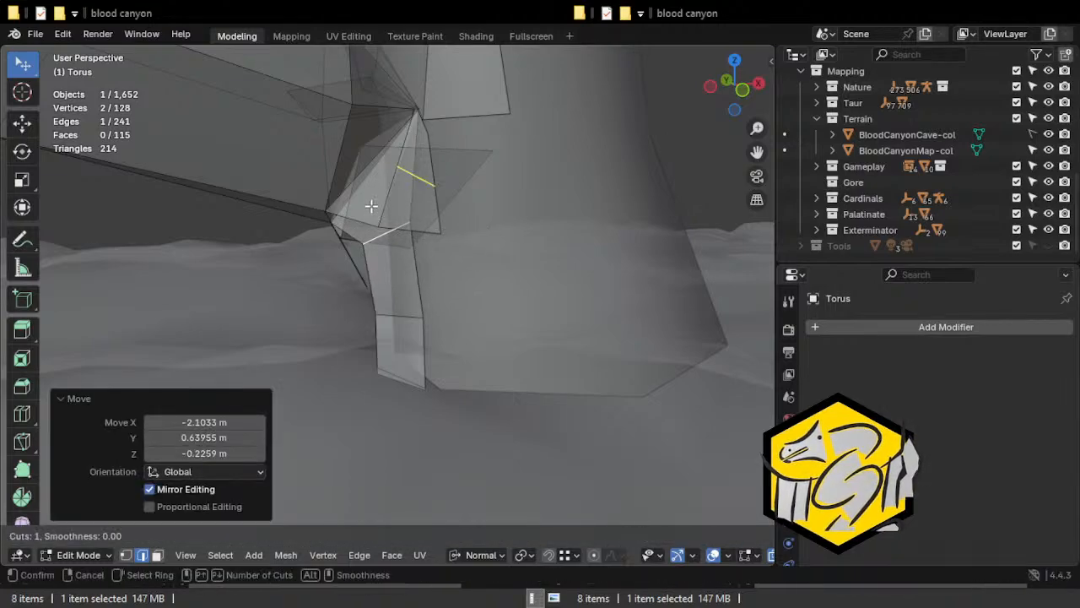
click(419, 185)
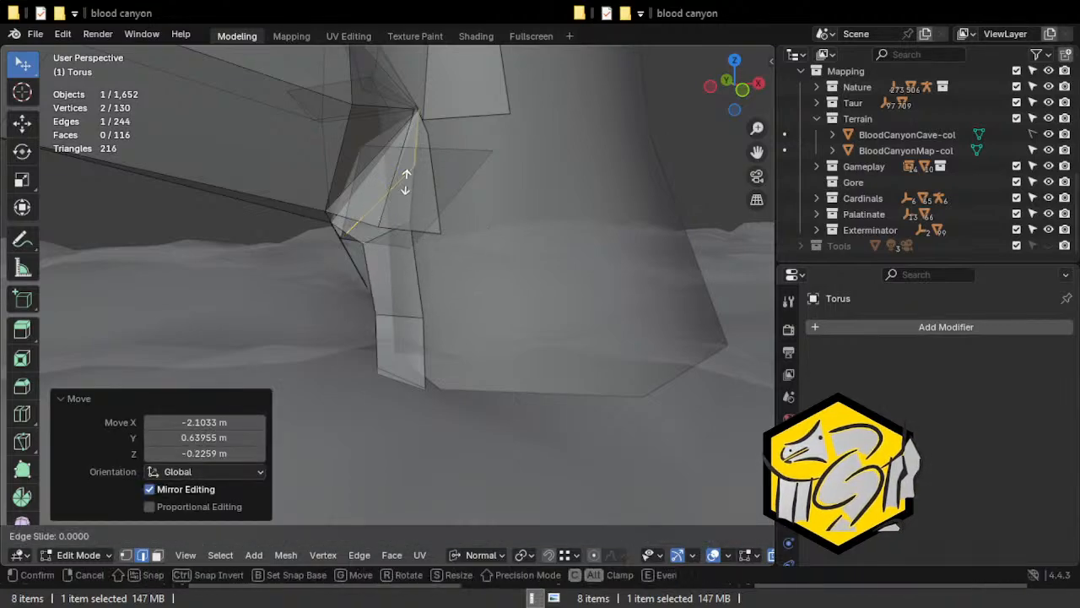
right_click(441, 260)
key(g)
click(438, 257)
key(s)
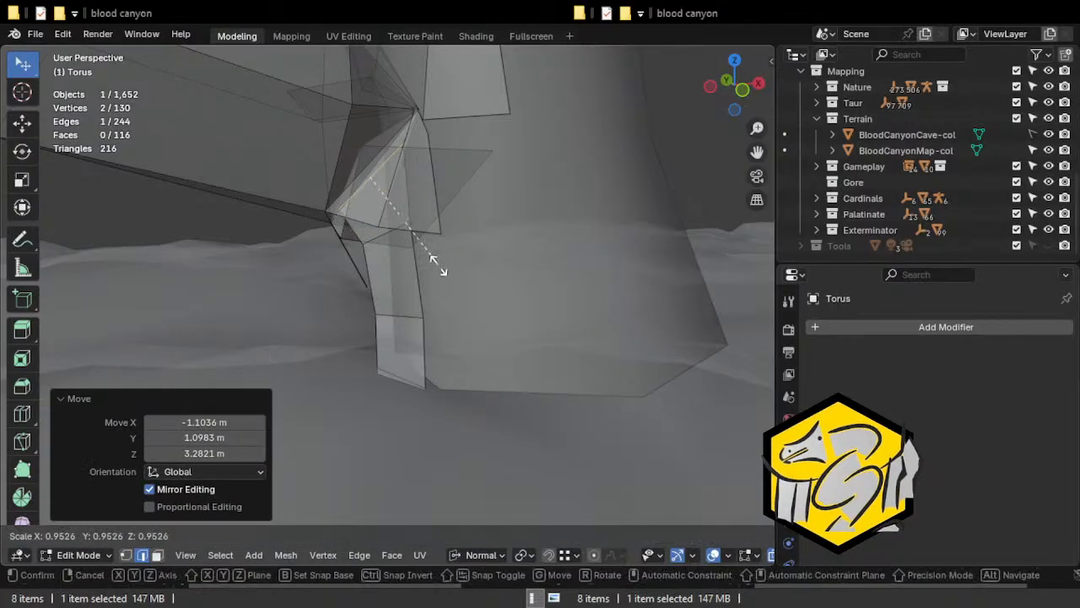
click(413, 272)
middle_drag(413, 272, 438, 338)
Extrude two short strip sections from the top edge of the arch's other end toward the column, rotating the outer edges.
scroll(459, 295, down, 6)
middle_drag(436, 254, 510, 247)
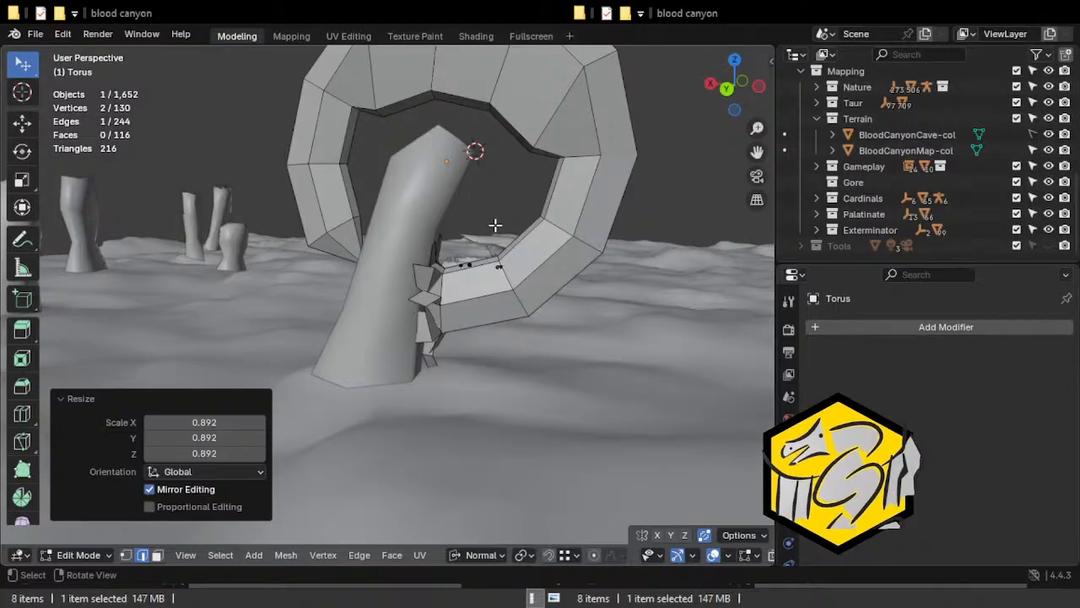
middle_drag(460, 278, 559, 277)
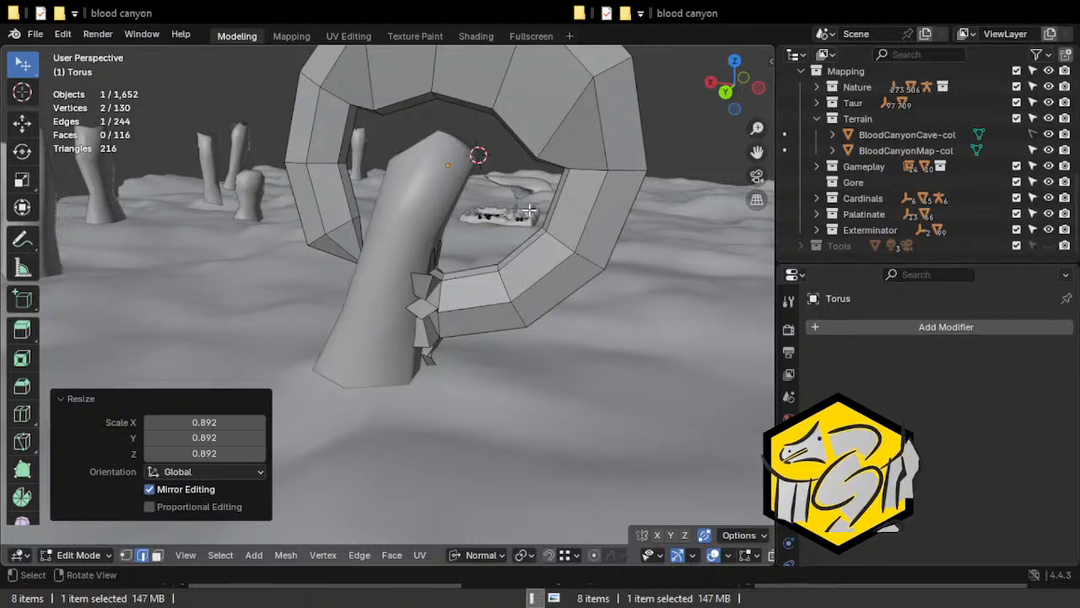
middle_drag(449, 142, 434, 169)
click(445, 195)
key(e)
click(434, 201)
key(r)
click(416, 253)
key(e)
click(400, 225)
key(r)
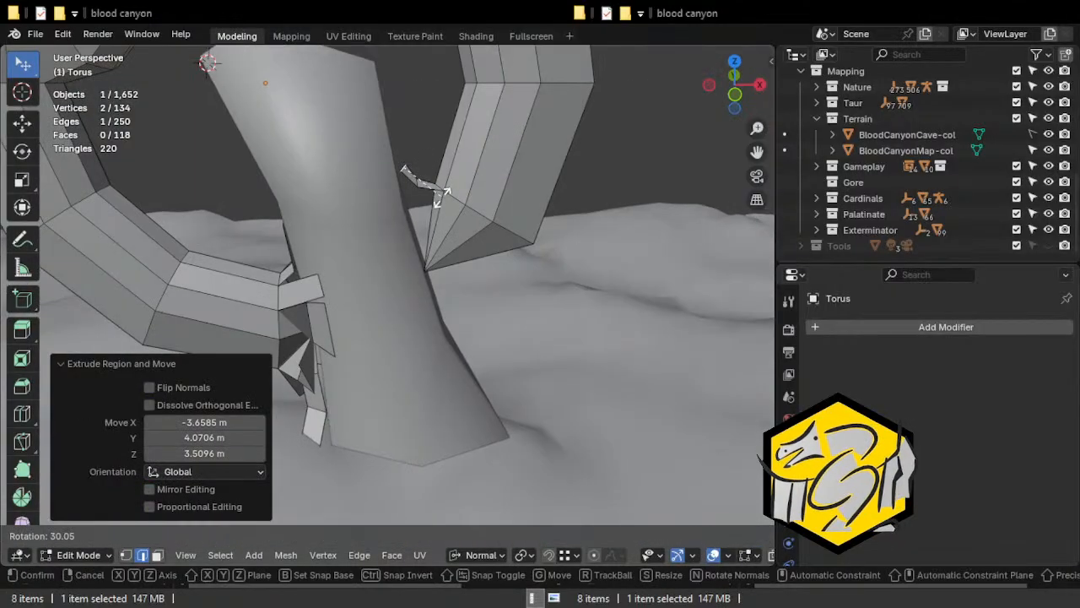
click(439, 195)
Extrude a third section from the strip's outer edge and move it up along the column.
key(e)
click(462, 176)
key(g)
click(443, 186)
middle_drag(443, 186, 437, 219)
key(r)
key(z)
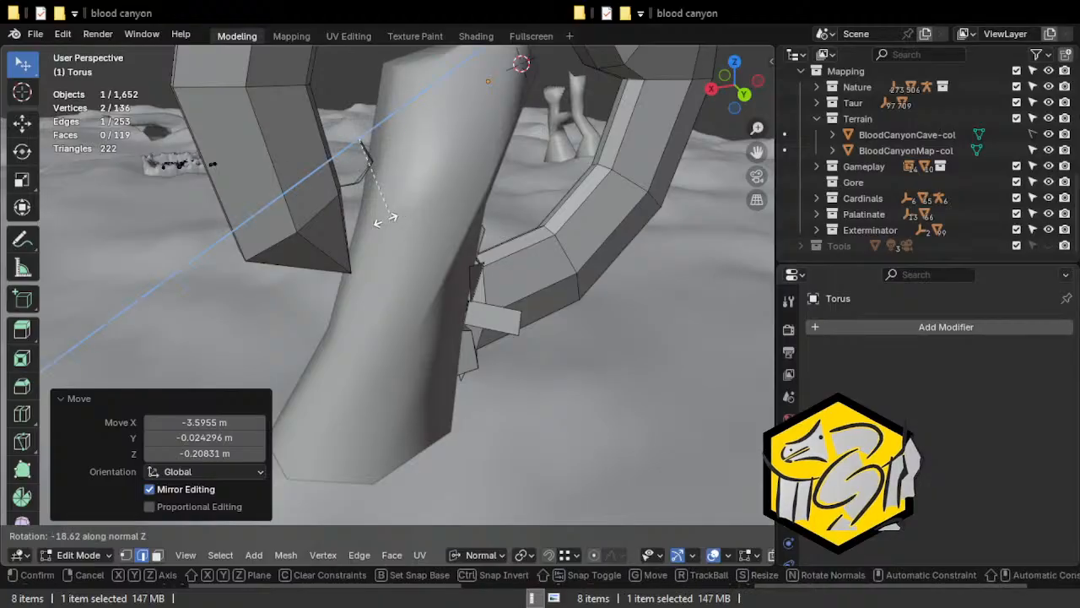
key(z)
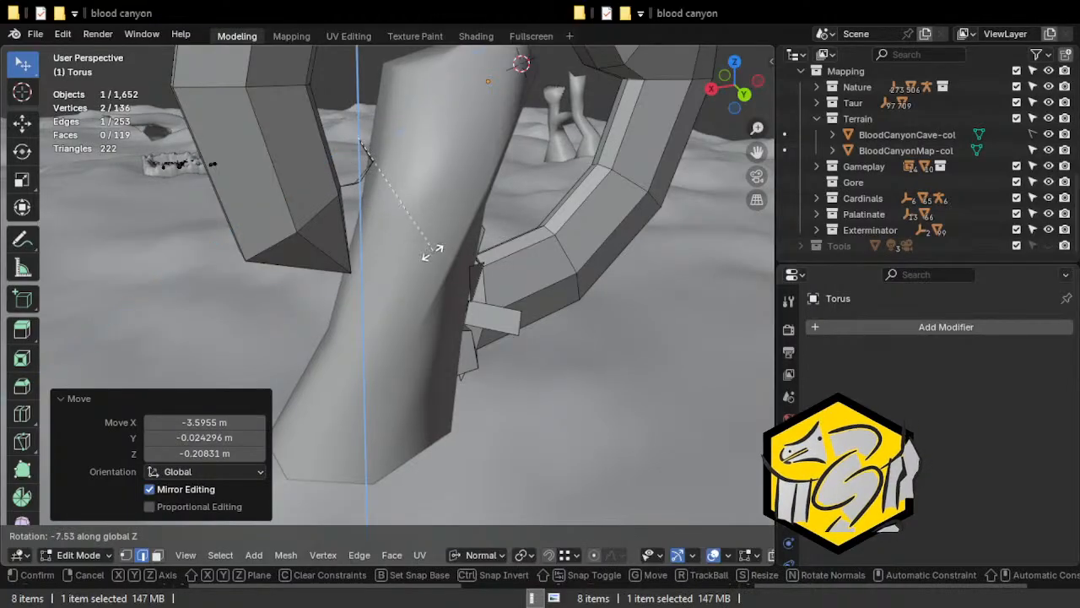
key(Escape)
Rotate the strip's outer edge around the global Z axis, then move and scale it alongside the column.
middle_drag(343, 268, 532, 314)
key(r)
key(z)
key(z)
click(374, 332)
middle_drag(374, 332, 362, 308)
key(g)
click(379, 253)
key(g)
click(422, 244)
key(s)
click(387, 281)
Try to extrude a strip from the adjacent edge of the arch end, adjusting its outer edge against the column.
key(e)
click(358, 323)
key(s)
click(387, 322)
key(g)
click(415, 290)
middle_drag(415, 291, 420, 257)
key(r)
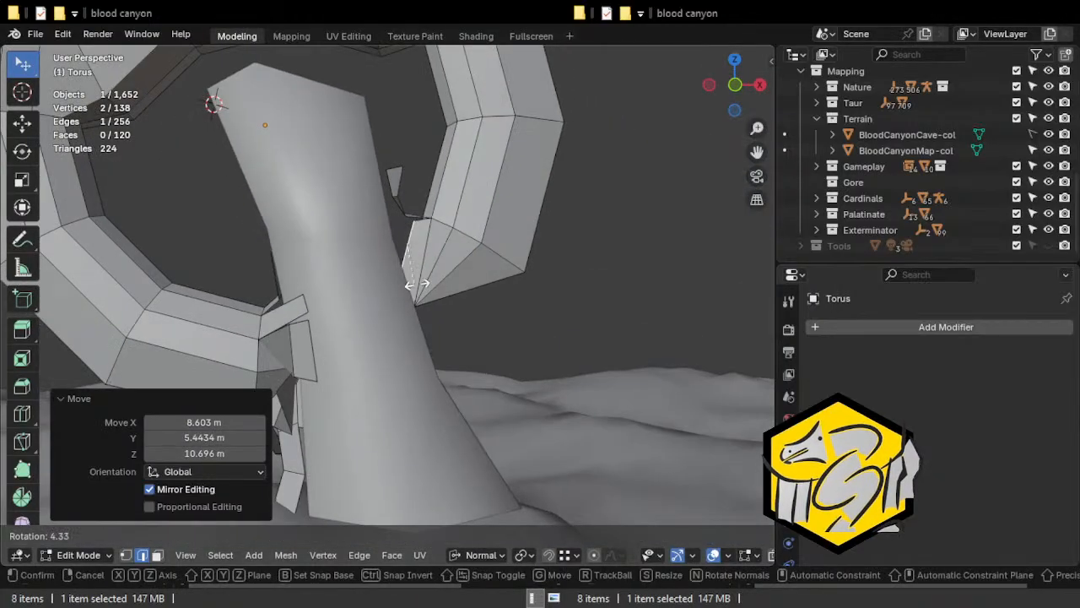
click(440, 272)
key(g)
click(431, 282)
key(g)
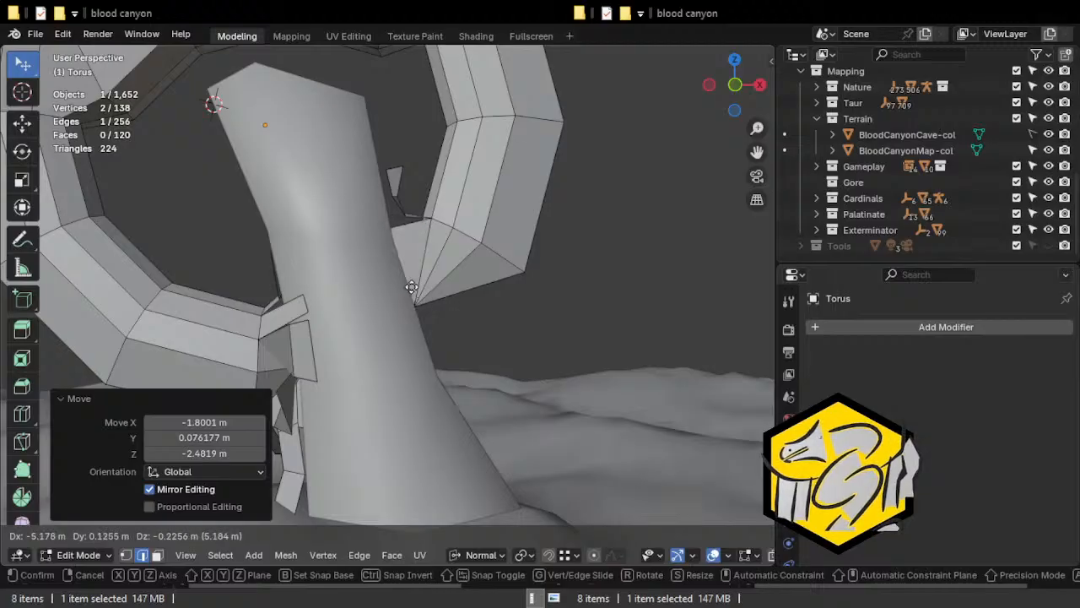
click(430, 283)
key(ctrl+z)
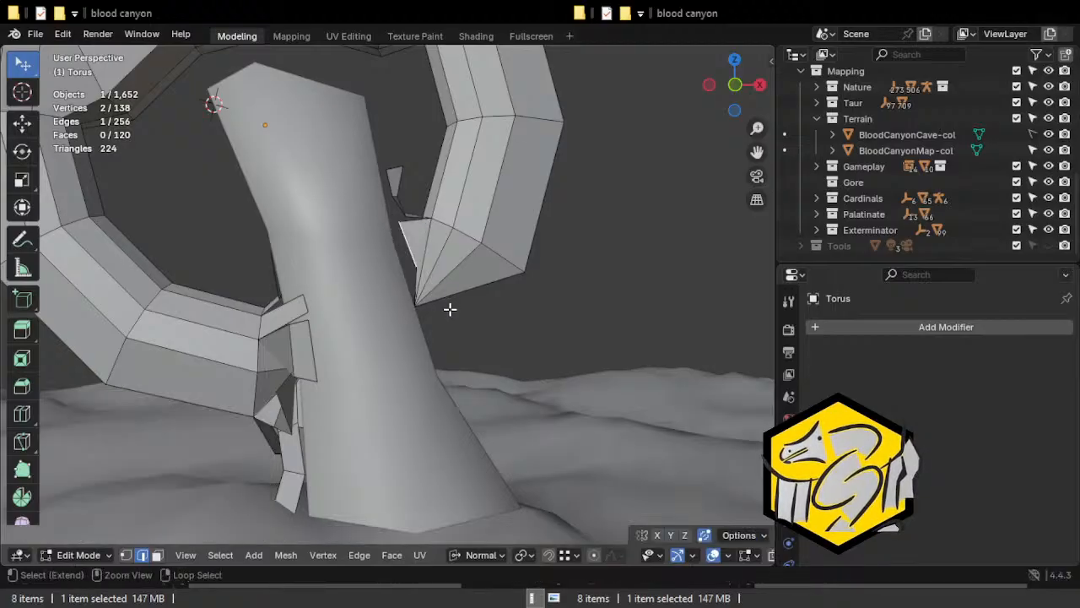
key(ctrl+z)
key(ctrl+z)
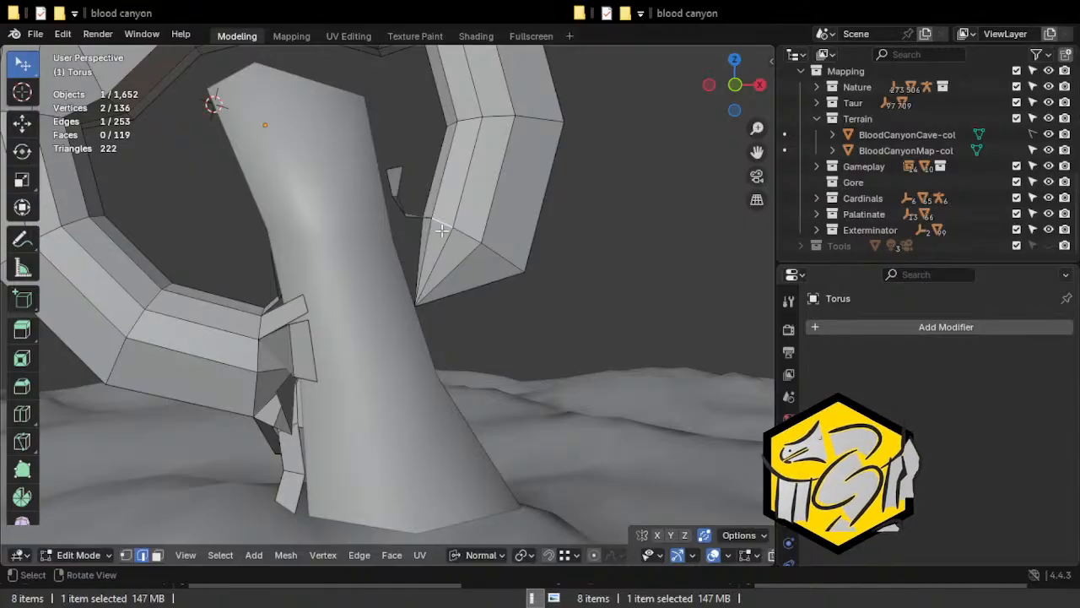
Extrude a strip from the arch end's adjacent edge across the column, move its outer edge, and add a centred loop cut.
key(e)
click(381, 300)
middle_drag(379, 300, 319, 282)
key(r)
right_click(319, 245)
key(g)
click(328, 246)
key(ctrl+r)
click(358, 239)
right_click(358, 239)
middle_drag(358, 239, 431, 278)
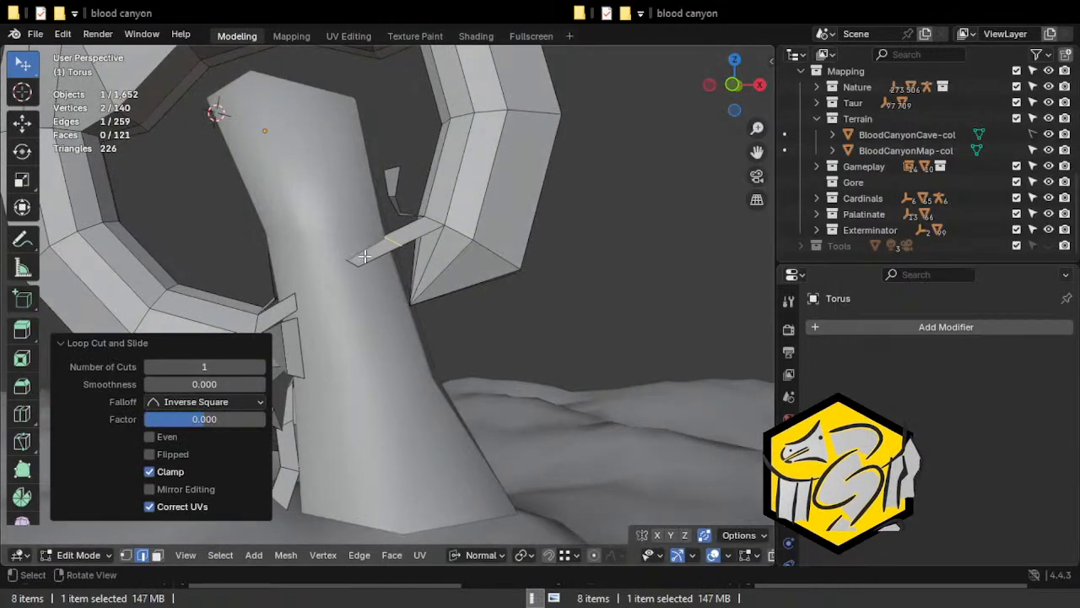
Reposition an edge of the new strip against the column and select the strip's outer face.
click(359, 261)
middle_drag(393, 244, 457, 301)
key(g)
click(403, 238)
key(3)
click(407, 279)
Try to rotate and move the strip's outer face along the column's side.
key(r)
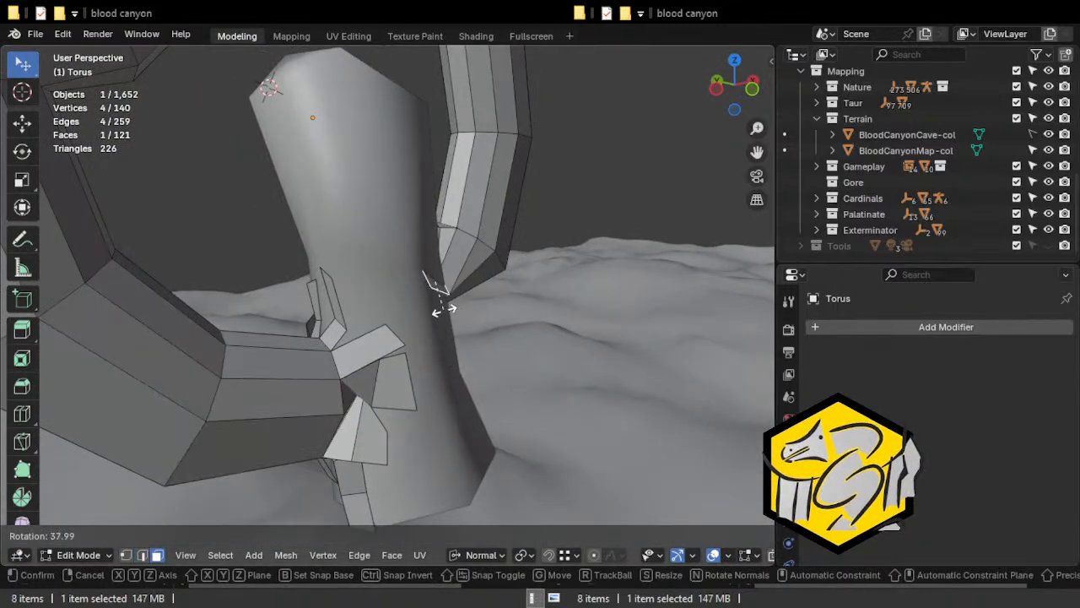
key(g)
click(444, 309)
key(g)
click(470, 282)
key(r)
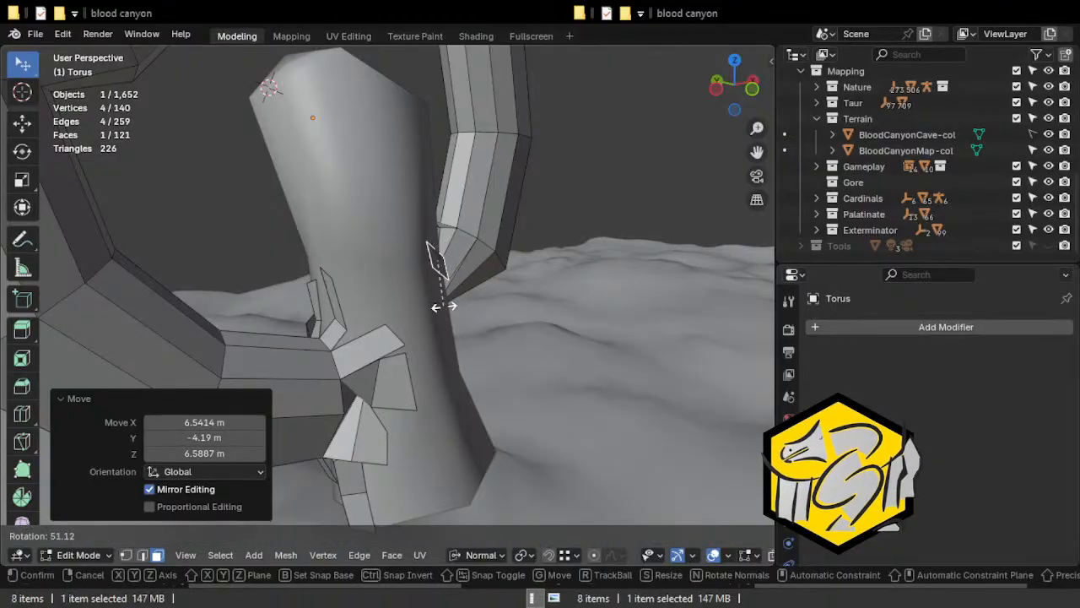
click(444, 306)
key(ctrl+z)
key(ctrl+z)
Rotate the strip's outer face, including about 50° around the global Z axis, and move it against the column.
middle_drag(444, 295, 313, 385)
key(r)
click(407, 277)
key(g)
click(397, 266)
key(r)
key(z)
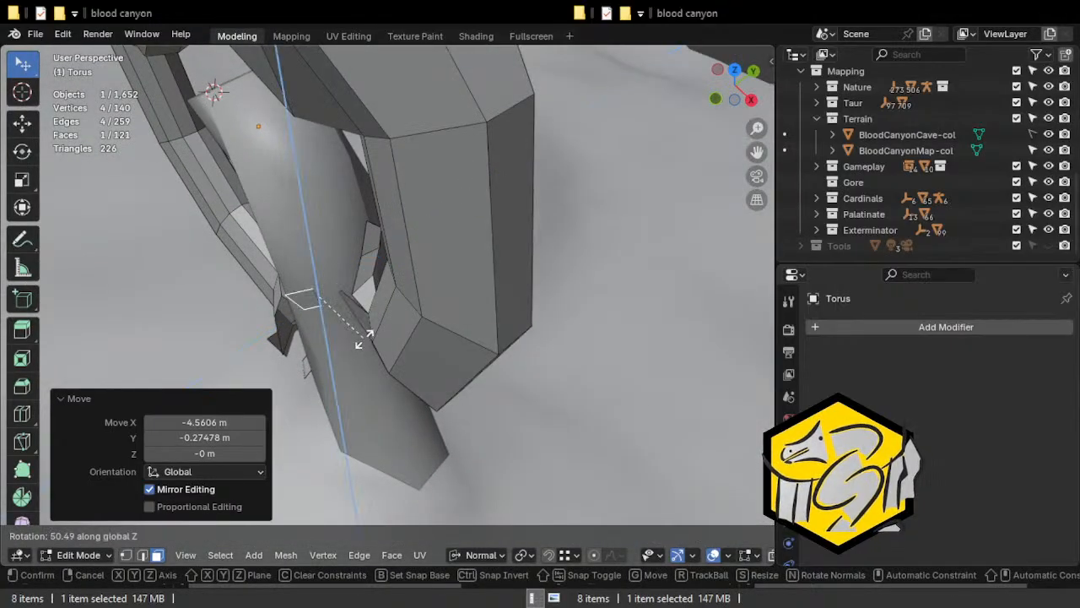
click(363, 340)
key(g)
middle_drag(363, 341, 472, 280)
click(487, 351)
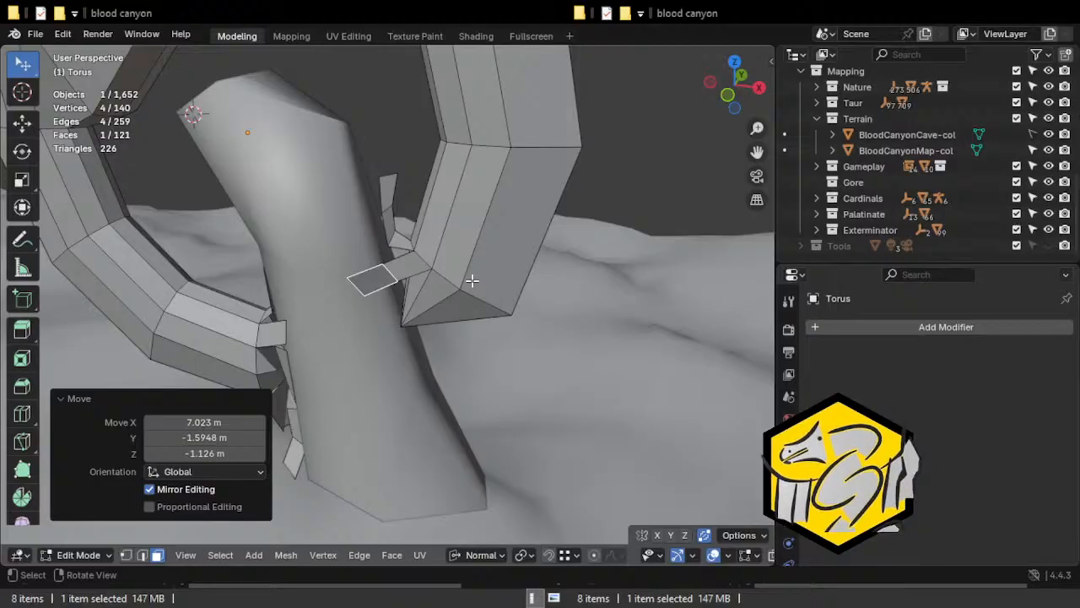
Move the pointed tip vertex of the arch end down and in against the column.
key(1)
click(412, 338)
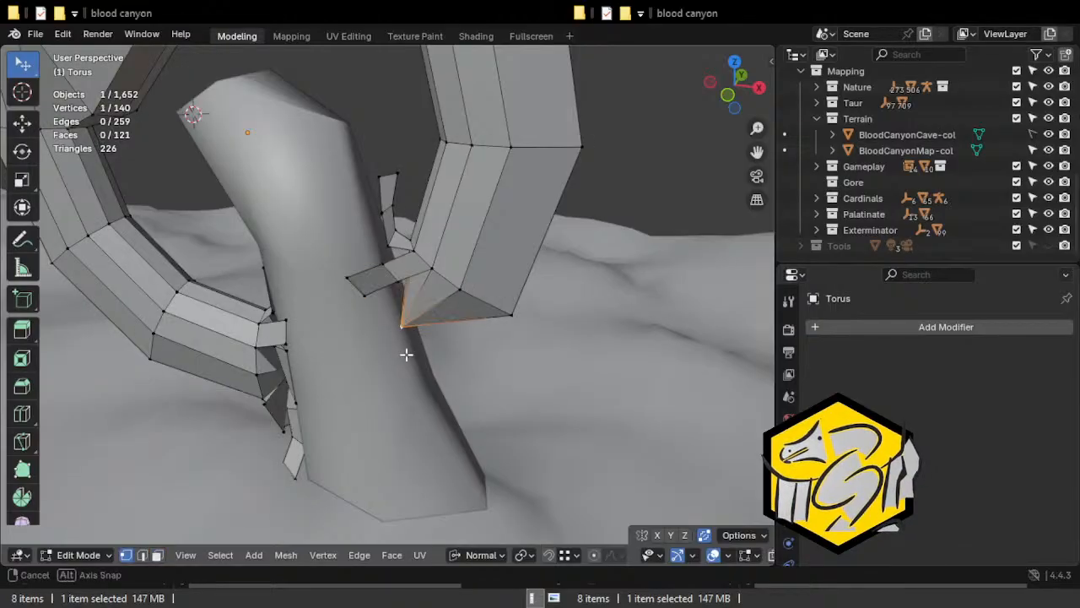
middle_drag(405, 355, 475, 294)
key(g)
click(453, 310)
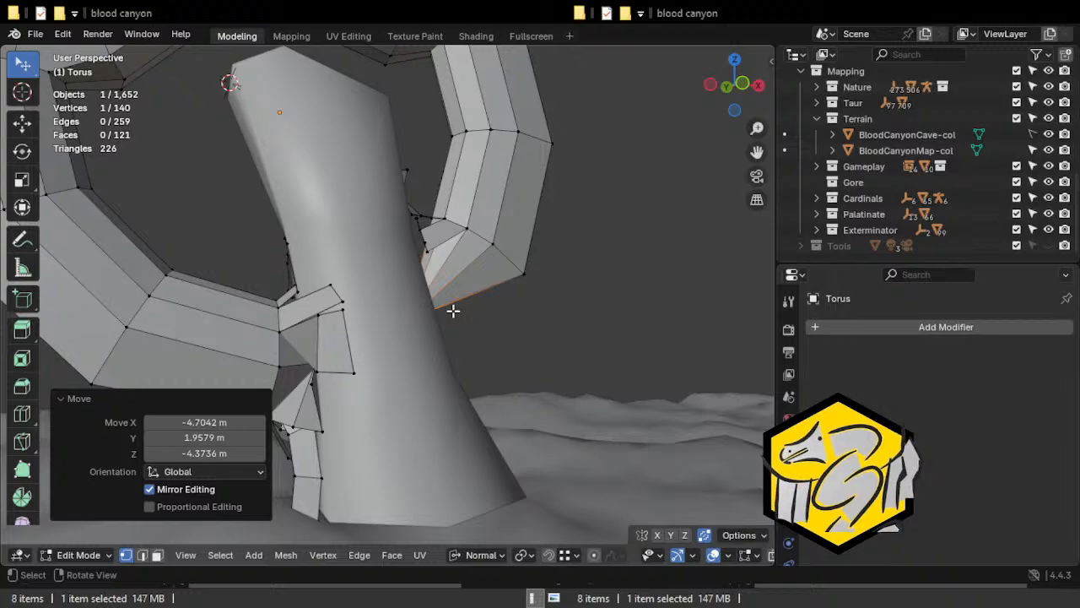
Extrude an edge at the underside of the arch's right end into a short strip and move its free edge against the column.
middle_drag(453, 310, 439, 212)
click(423, 257)
key(2)
click(407, 262)
key(e)
click(398, 301)
middle_drag(400, 300, 510, 279)
key(g)
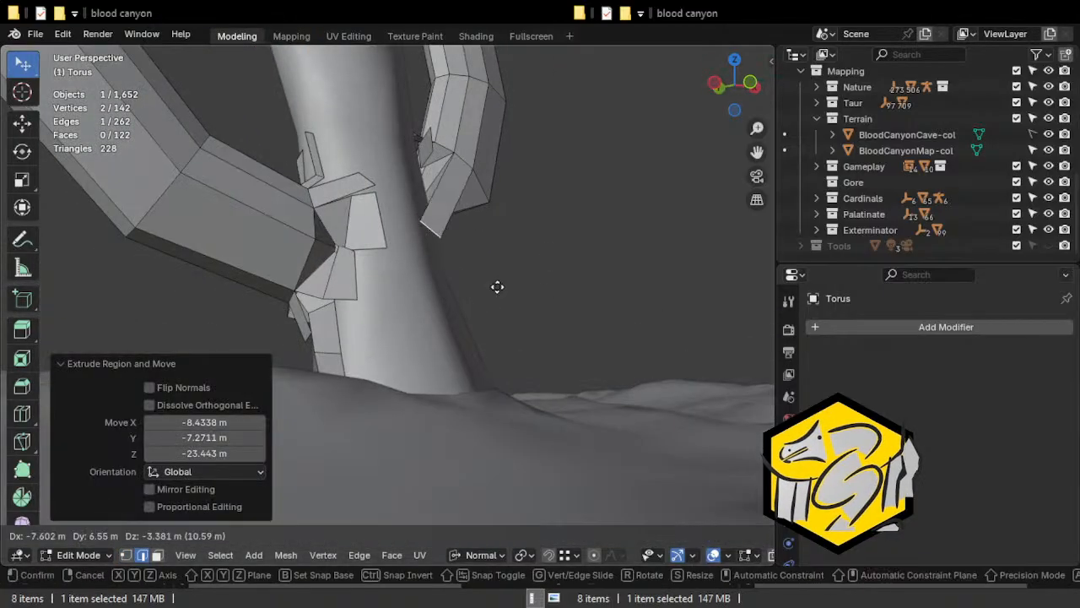
click(483, 256)
Add one centred loop cut across the new strip and select one of its faces.
key(ctrl+r)
double_click(438, 181)
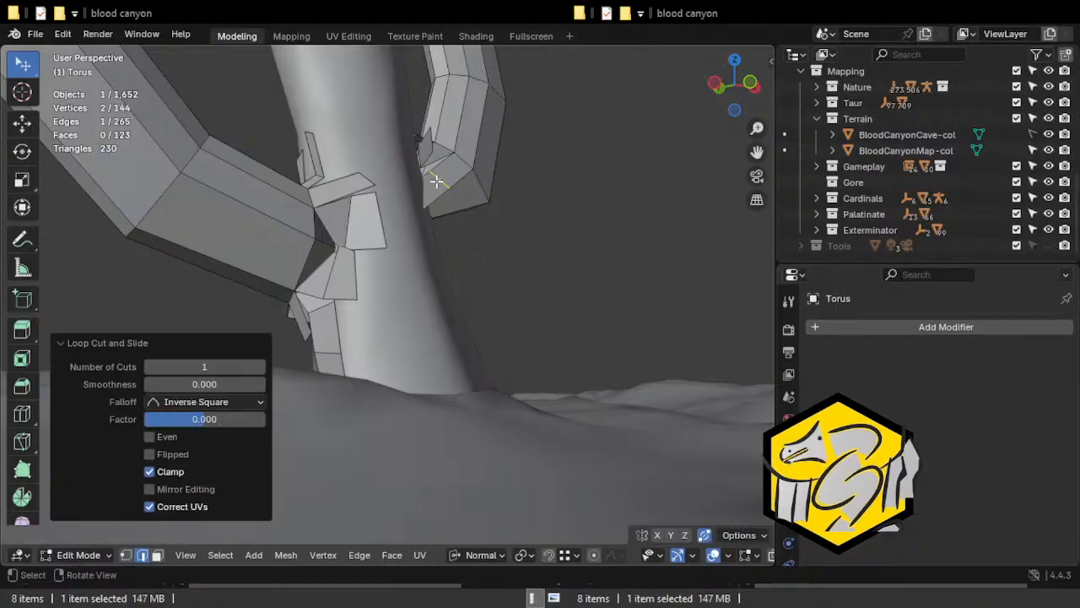
middle_drag(440, 237, 372, 260)
key(3)
click(424, 183)
middle_drag(420, 188, 304, 222)
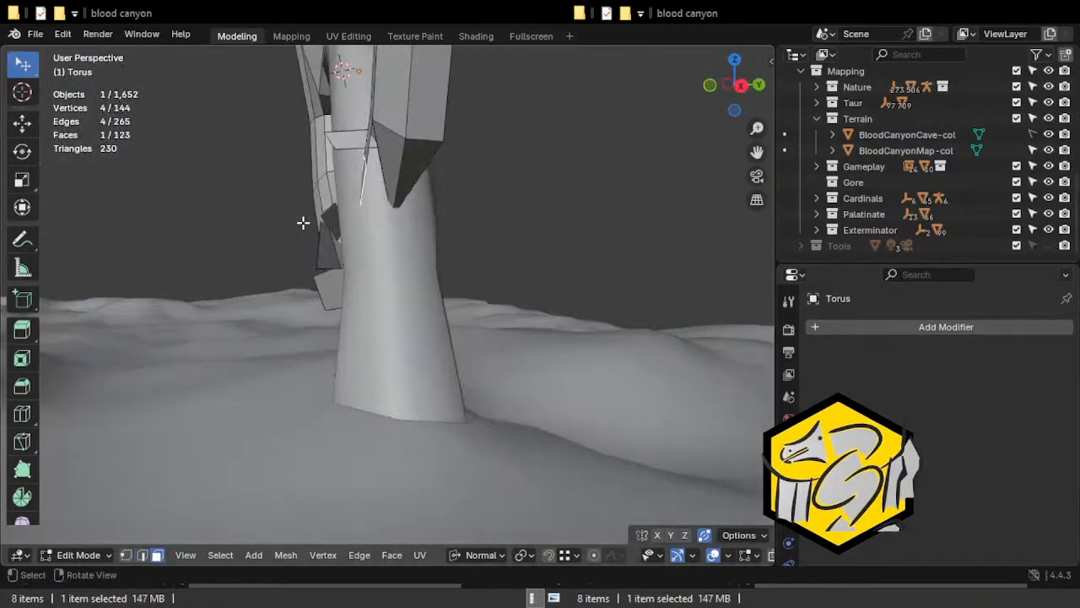
key(e)
key(Escape)
key(ctrl+z)
key(alt+a)
middle_drag(422, 224, 401, 203)
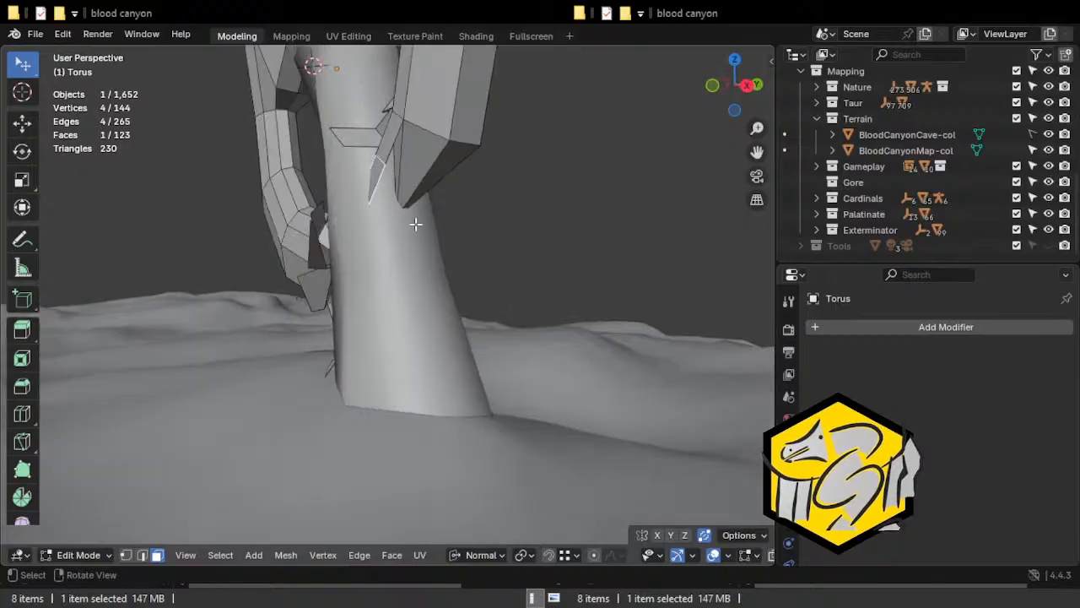
Rotate and move the strip's selected face in several passes so it leans against the column.
key(r)
click(364, 190)
key(g)
click(352, 191)
middle_drag(352, 191, 514, 212)
key(r)
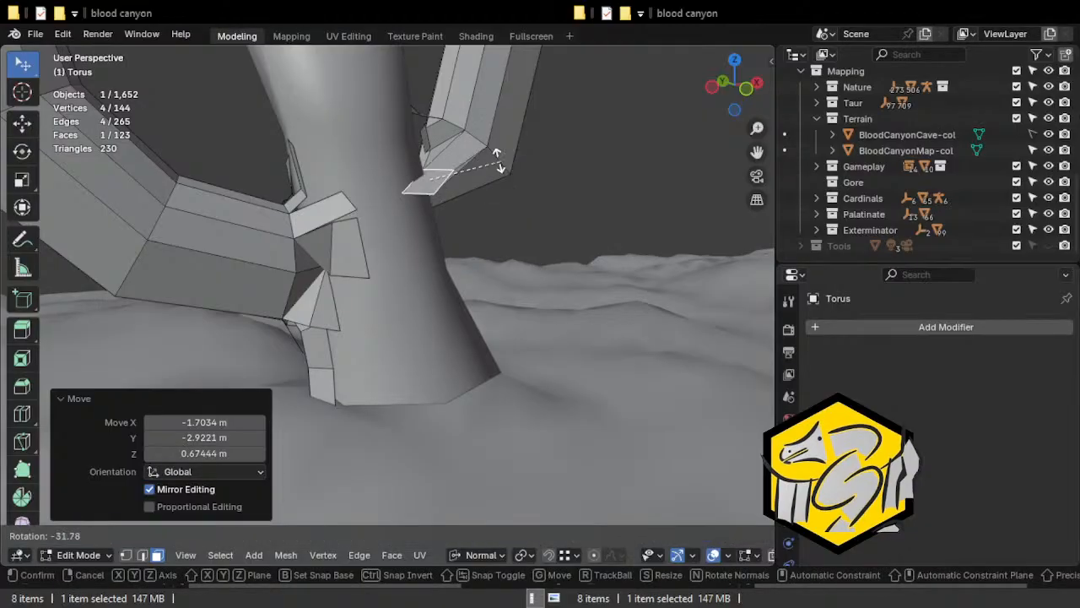
click(473, 148)
key(g)
click(483, 158)
middle_drag(483, 158, 405, 174)
Move a corner vertex beneath the arch's right end.
key(1)
click(468, 186)
key(g)
click(477, 223)
Extrude an outer lower edge of the arch's right end into a downward strip.
key(2)
click(429, 174)
click(449, 135)
middle_drag(448, 135, 397, 169)
key(r)
click(378, 163)
key(e)
click(354, 210)
Move the downward strip's free edge and rotate it about -11.9° around the view axis.
middle_drag(354, 210, 292, 229)
key(g)
click(535, 267)
key(r)
click(545, 273)
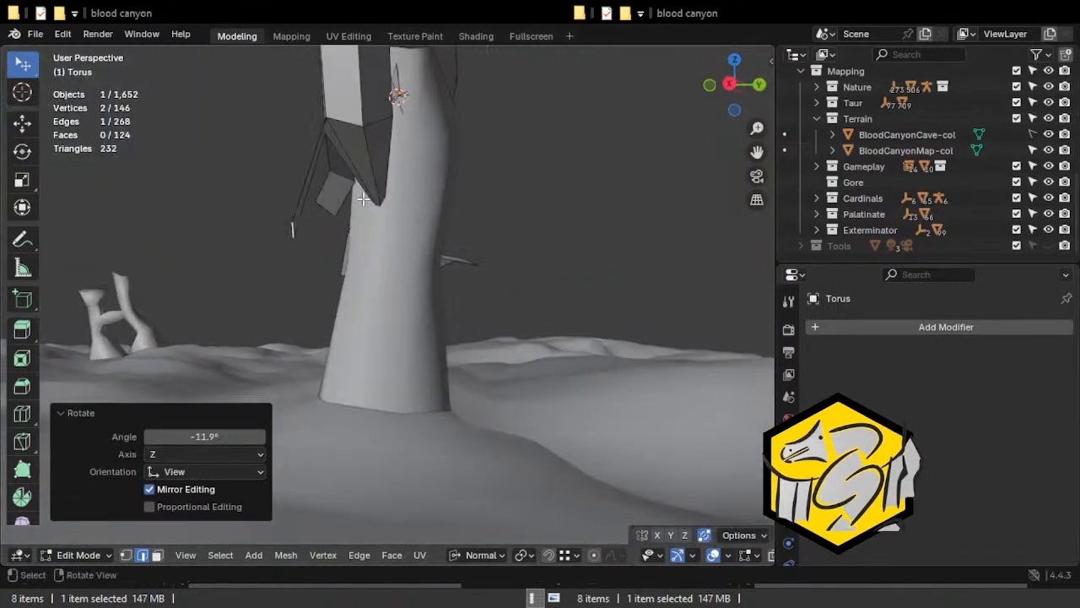
Move the pointed vertex beneath the arch's right end up toward the arch.
click(374, 171)
mouse_move(374, 171)
middle_down()
mouse_move(563, 204)
mouse_move(572, 246)
mouse_move(532, 256)
middle_up()
key(alt+z)
key(alt+z)
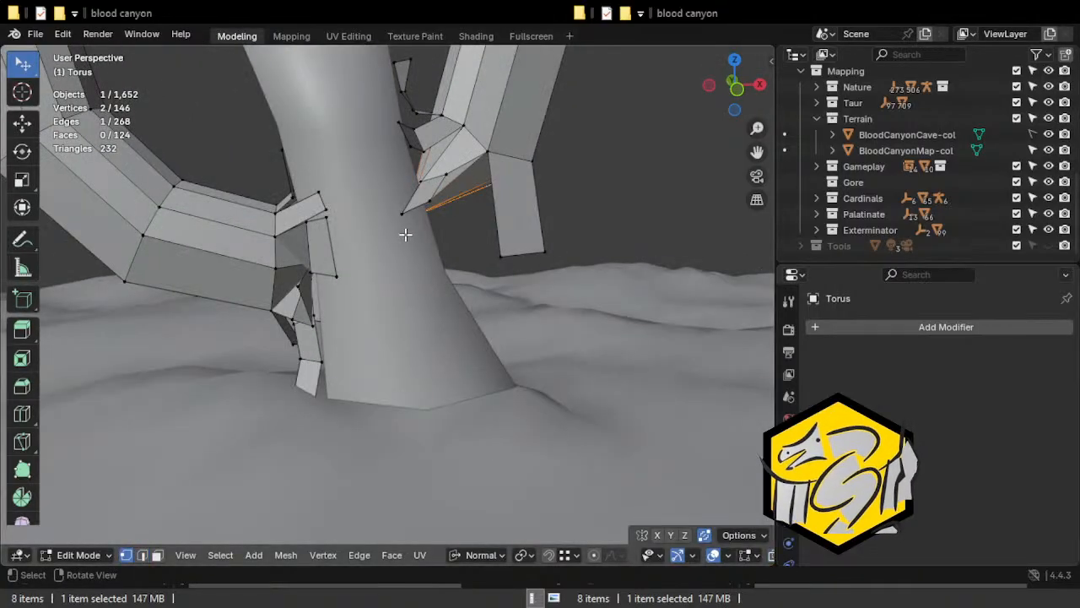
middle_drag(411, 235, 371, 218)
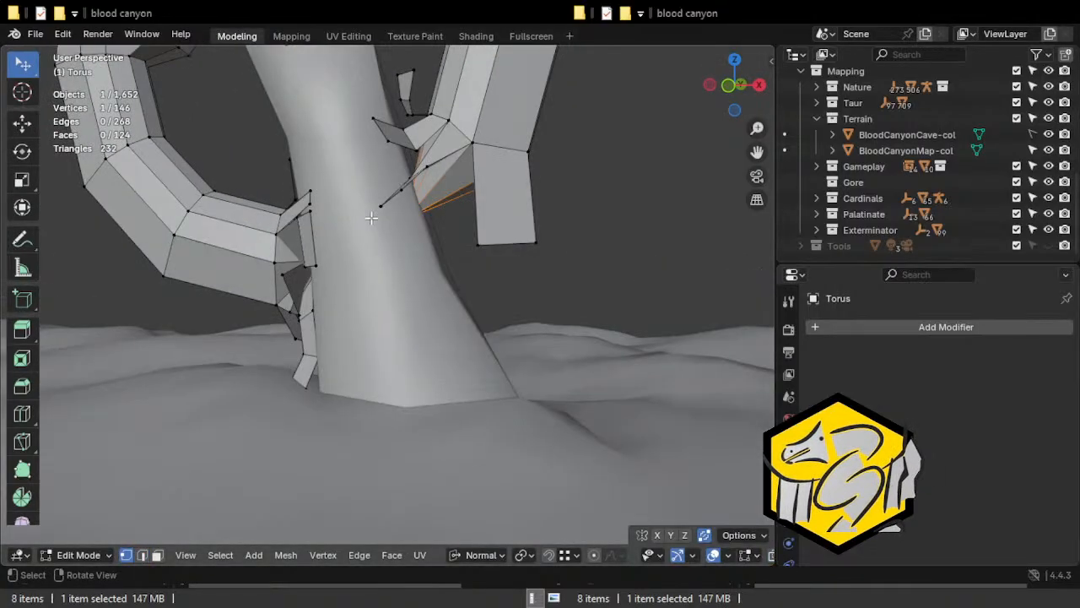
click(433, 188)
middle_drag(434, 183, 468, 184)
Extrude the adjacent bottom edge of the arch end downward, then move and scale down the new edge.
click(442, 174)
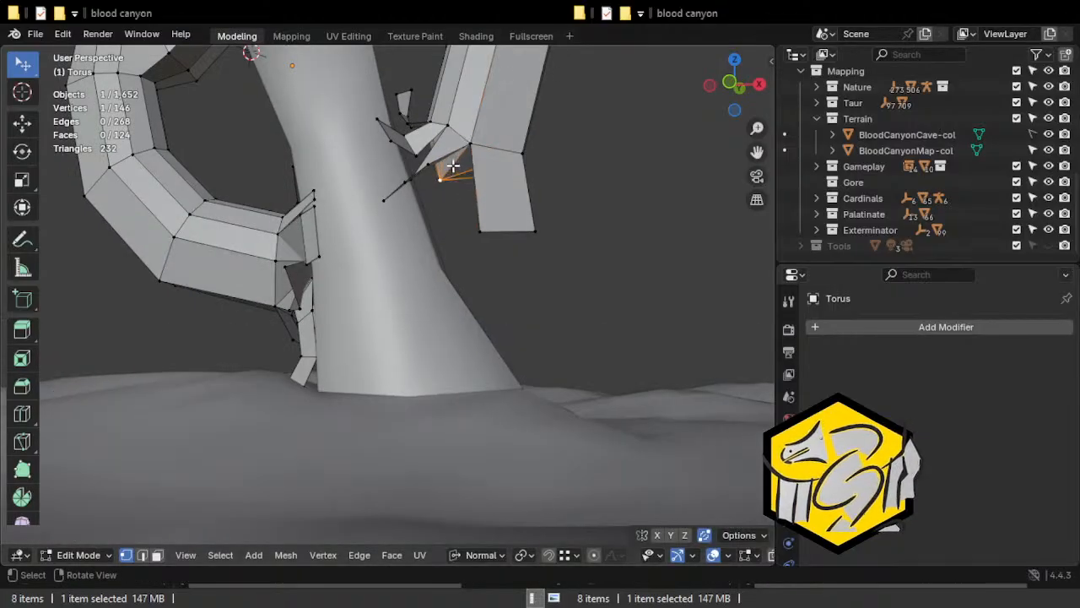
key(e)
click(441, 252)
middle_drag(441, 252, 217, 271)
key(g)
click(363, 277)
key(s)
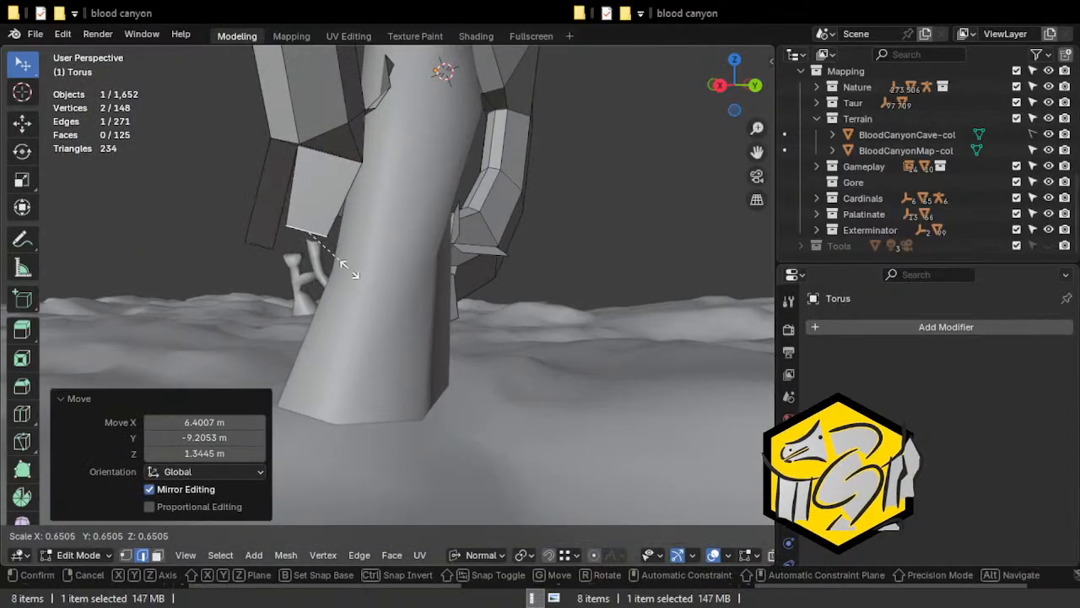
click(349, 270)
Extrude the remaining lower edge of the arch end next to the column straight down.
middle_drag(350, 270, 273, 262)
click(305, 166)
middle_drag(306, 167, 434, 163)
key(e)
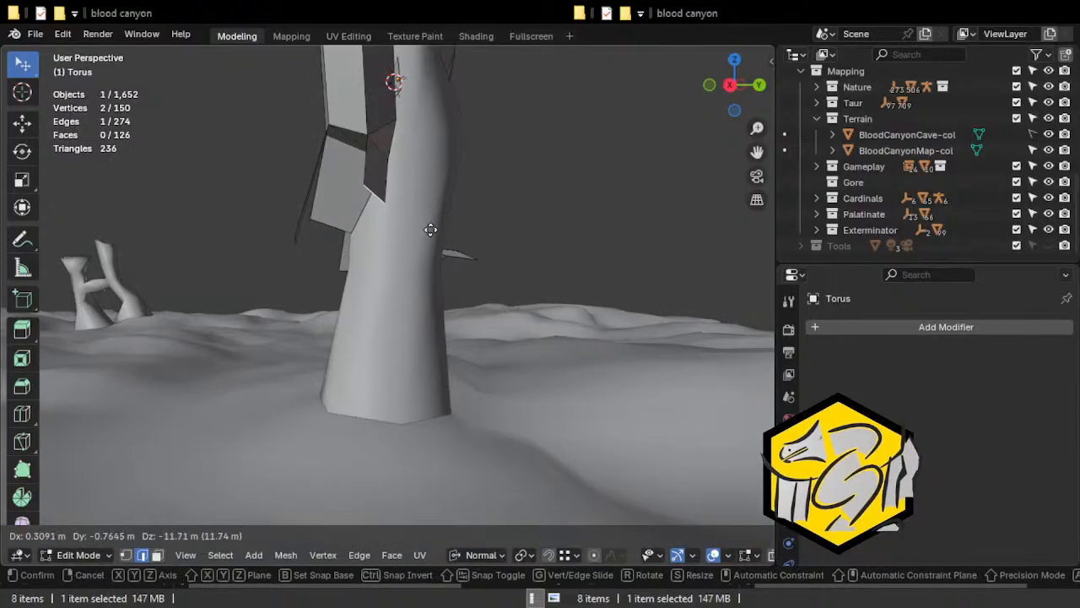
click(417, 272)
middle_drag(417, 273, 405, 181)
Extrude an edge on the column-facing back of the arch end and move the new edge alongside the column.
click(343, 169)
key(e)
click(430, 231)
middle_drag(431, 231, 400, 265)
key(g)
click(259, 225)
Extrude the back strip's free edge twice more, continuing upward along the column.
key(e)
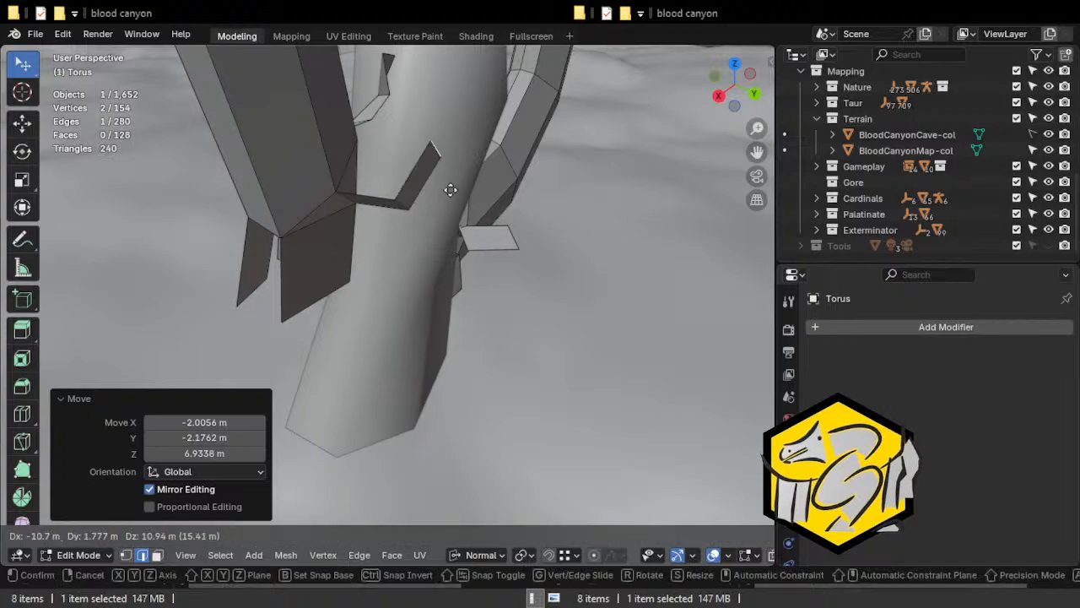
click(439, 186)
key(e)
click(392, 135)
middle_drag(392, 135, 276, 133)
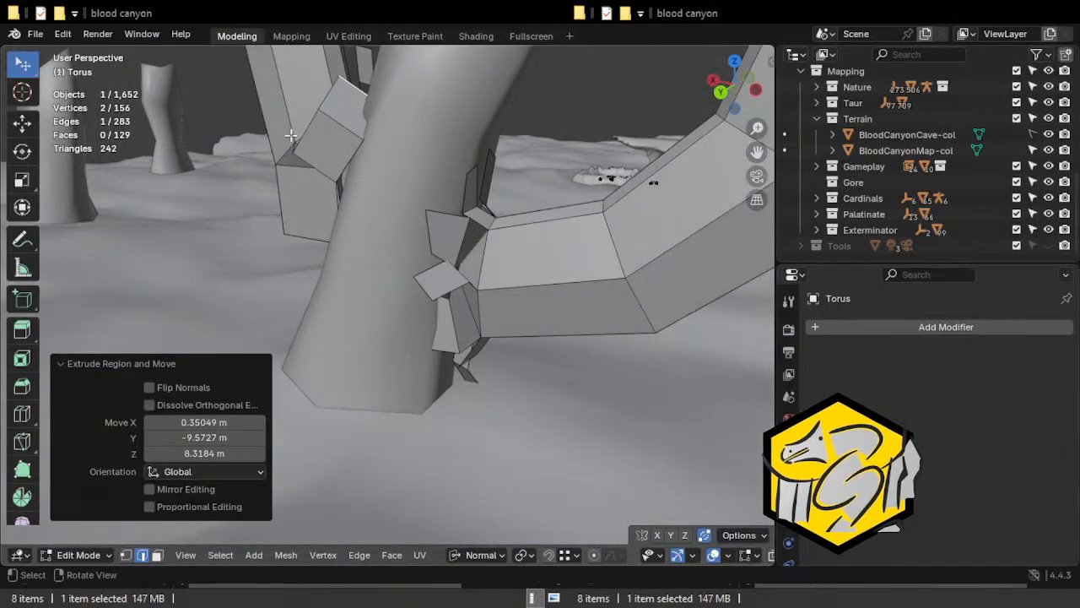
Select the last two faces of the back strip and move and rotate them together against the column.
key(3)
click(331, 144)
shift+click(358, 119)
key(g)
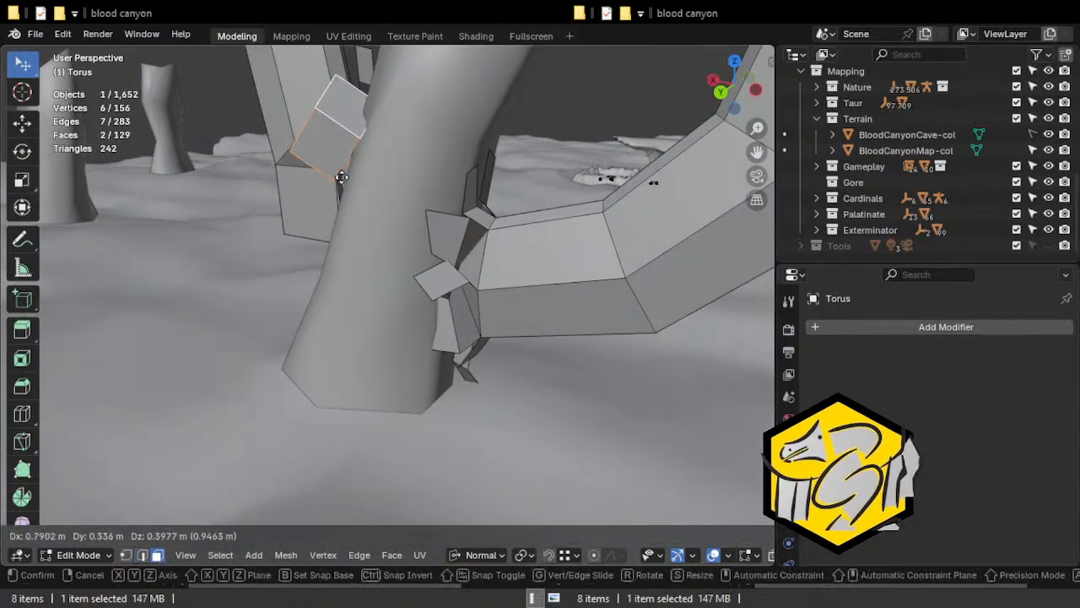
key(g)
click(337, 174)
middle_drag(338, 174, 472, 192)
key(g)
click(352, 171)
key(g)
key(r)
click(289, 196)
Extrude an edge on the inner underside of the arch's right end to begin another strip toward the column.
click(437, 158)
middle_drag(437, 158, 571, 255)
scroll(540, 272, down, 6)
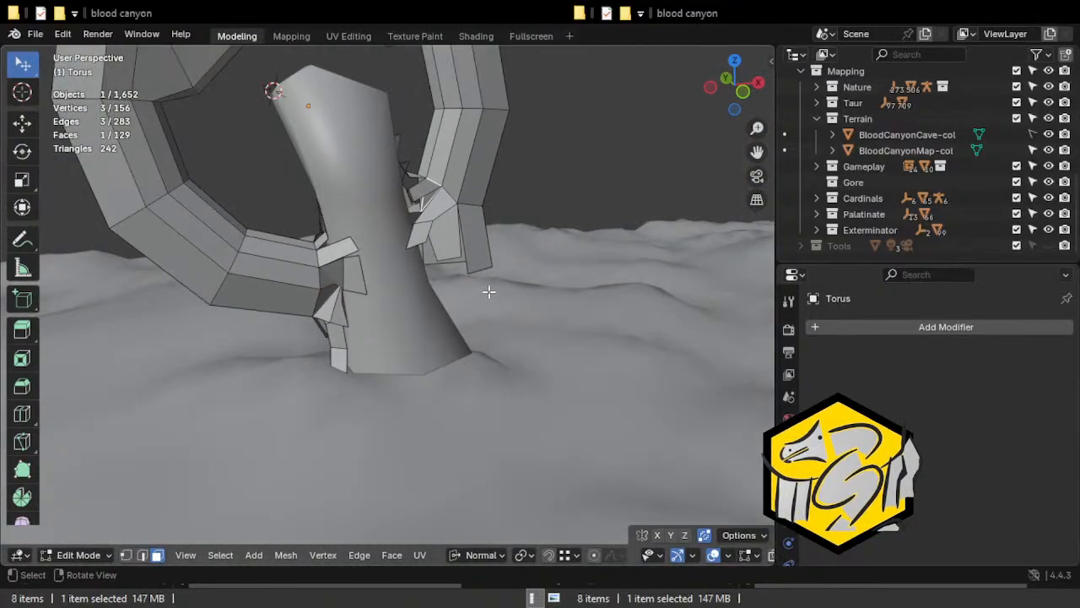
middle_drag(461, 314, 417, 263)
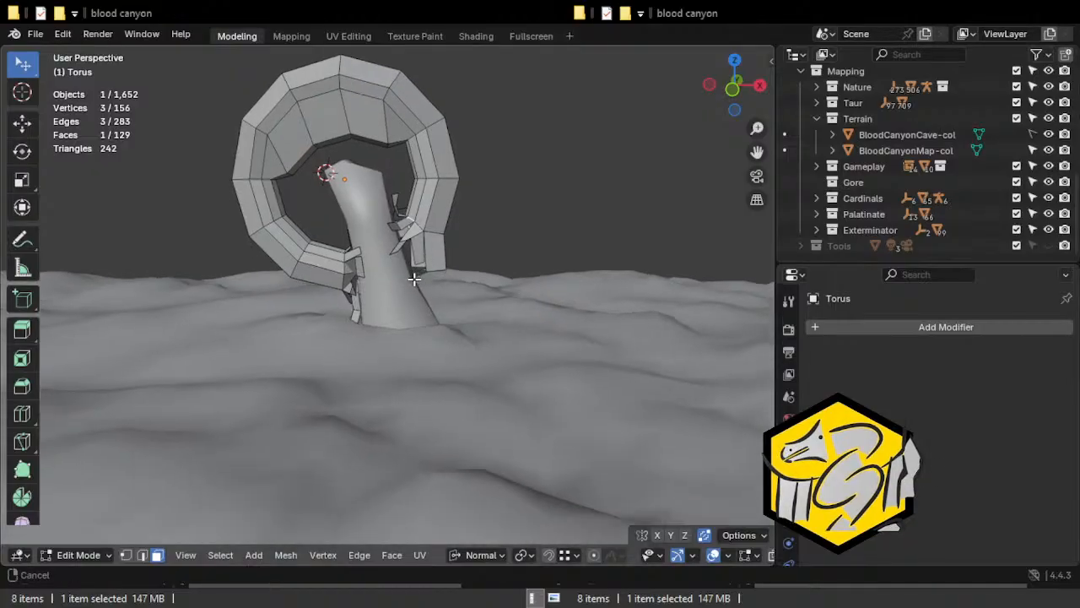
scroll(437, 318, up, 10)
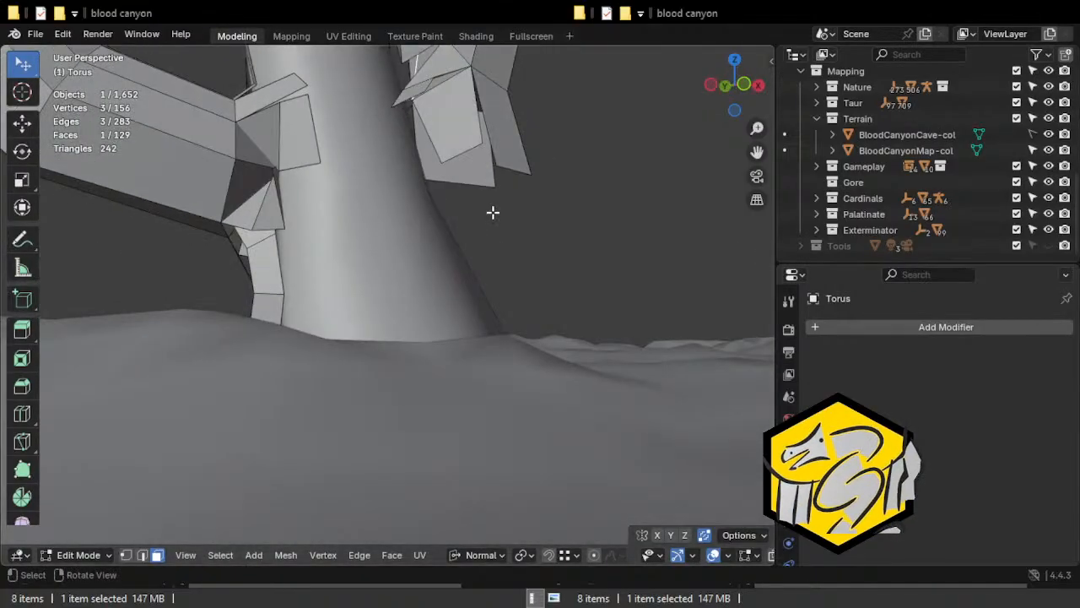
middle_drag(493, 211, 450, 180)
middle_drag(374, 113, 357, 180)
key(e)
click(354, 215)
Rotate the new edge about -63.5° around the view axis, scale it, and move it close to the column.
key(r)
click(434, 160)
key(s)
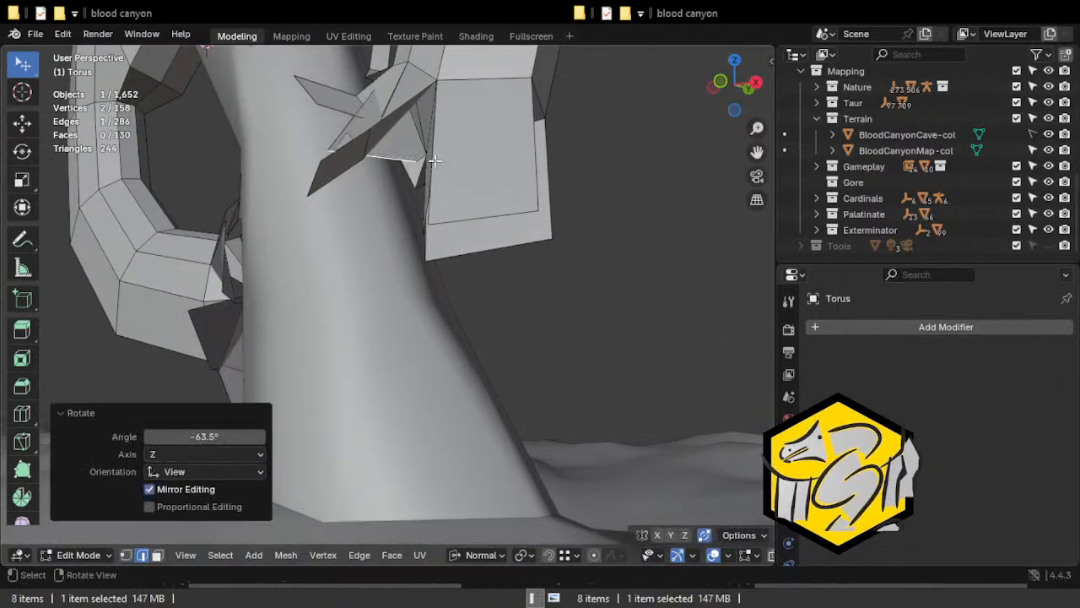
click(403, 178)
key(g)
click(423, 180)
middle_drag(423, 181, 330, 154)
key(g)
click(302, 118)
Extrude the inner strip by another segment and rotate and move its end edge against the column's side.
middle_drag(301, 119, 402, 302)
key(e)
key(r)
click(385, 253)
key(g)
click(413, 309)
key(g)
click(377, 301)
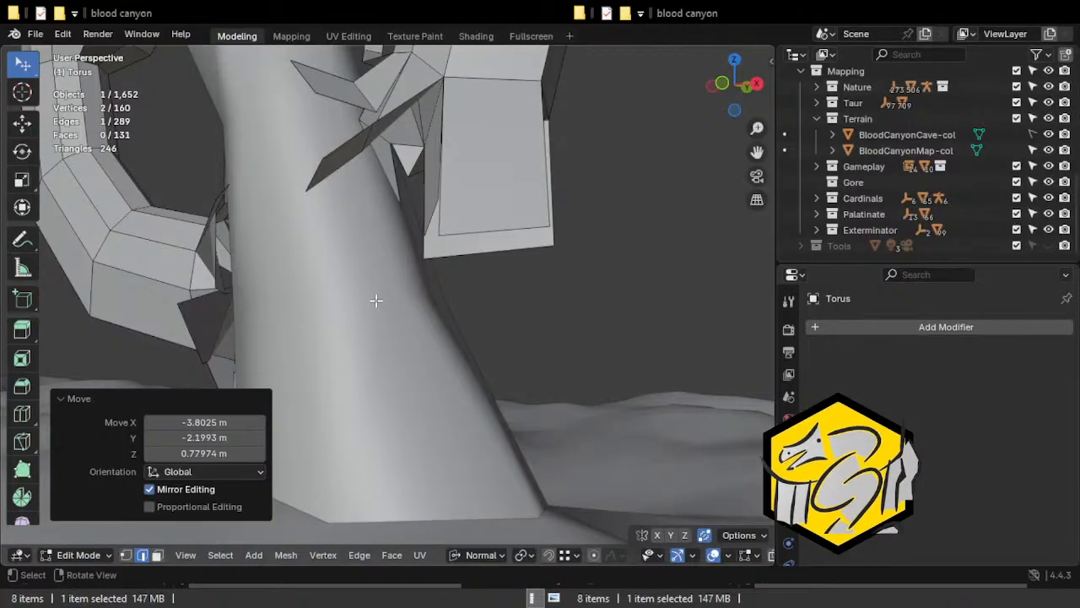
key(r)
click(451, 259)
key(g)
click(446, 260)
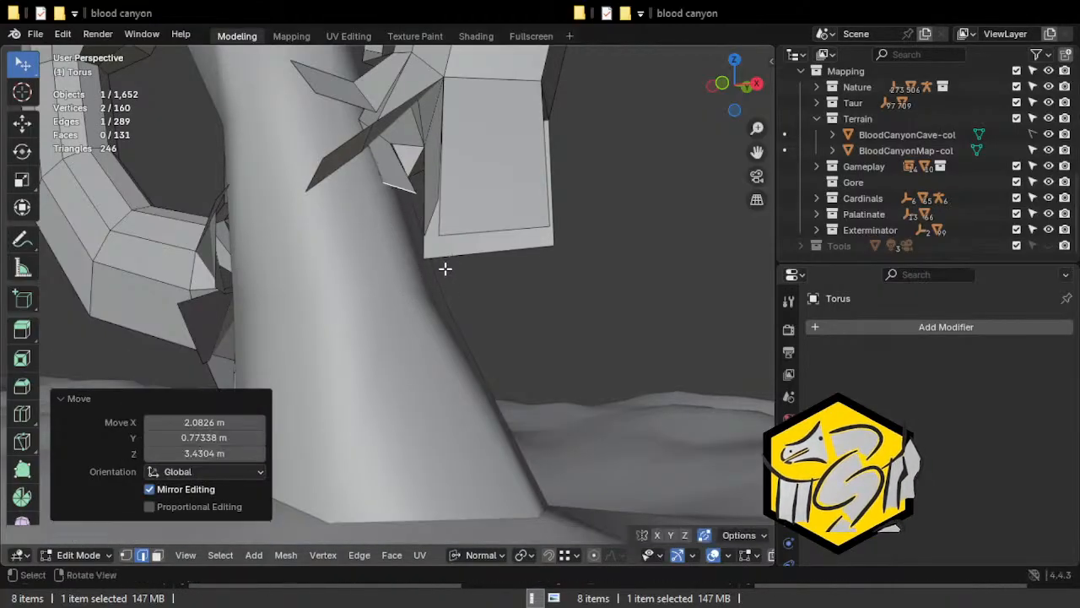
Extrude the inner strip's end edge further down the column and move the new edge into place.
key(e)
click(475, 397)
middle_drag(475, 397, 464, 323)
key(g)
click(412, 317)
Extrude one more segment down the column, then move its end edge and rotate it about 27.9° around the view axis.
key(e)
click(414, 390)
middle_drag(413, 390, 489, 304)
key(g)
click(487, 338)
key(r)
click(458, 284)
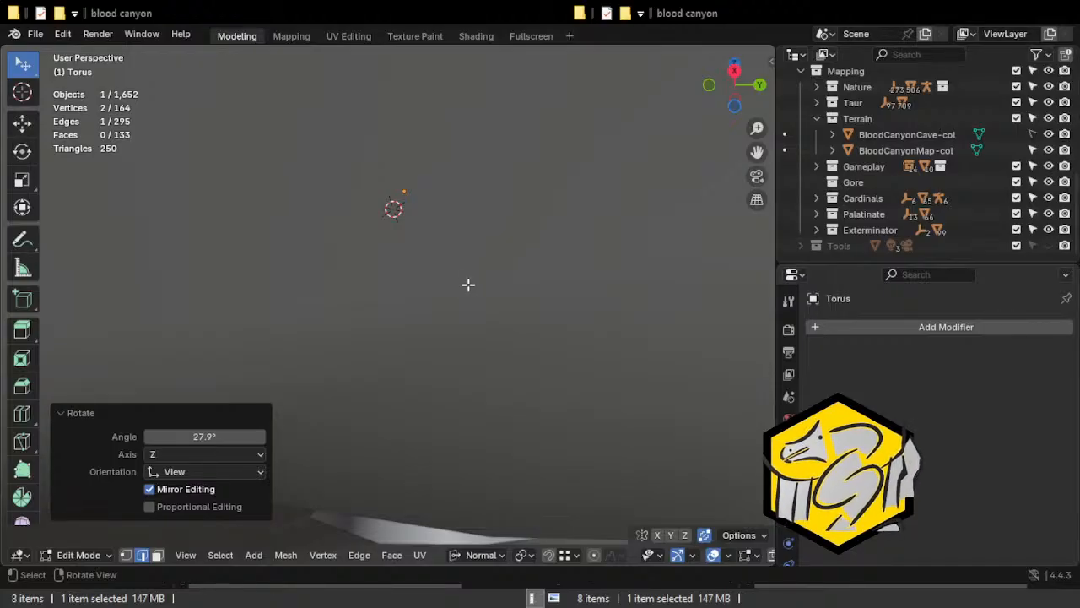
middle_drag(468, 284, 509, 273)
key(r)
key(Escape)
Refine the inner strip's lowest edge with repeated rotations and moves so it follows the column's flaring side.
middle_drag(406, 210, 509, 318)
key(r)
key(g)
click(465, 316)
key(r)
click(480, 275)
key(r)
click(470, 285)
key(g)
click(464, 314)
key(r)
click(469, 287)
key(g)
click(525, 314)
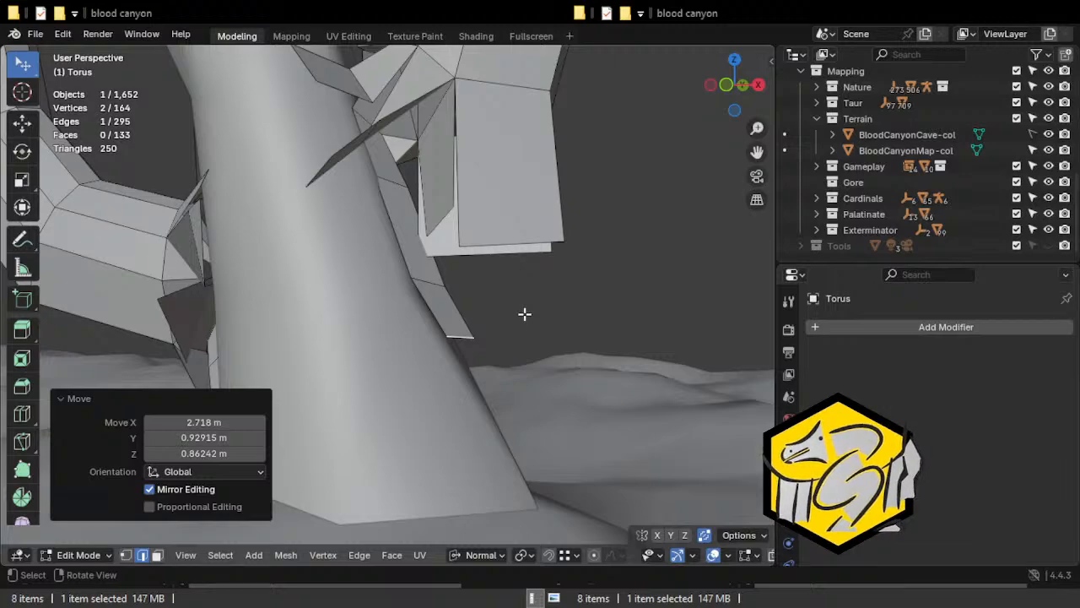
Select a middle face of the inner strip and rotate it about 17° around the global Z axis.
middle_drag(526, 396, 440, 260)
click(414, 199)
key(3)
click(414, 199)
key(r)
key(z)
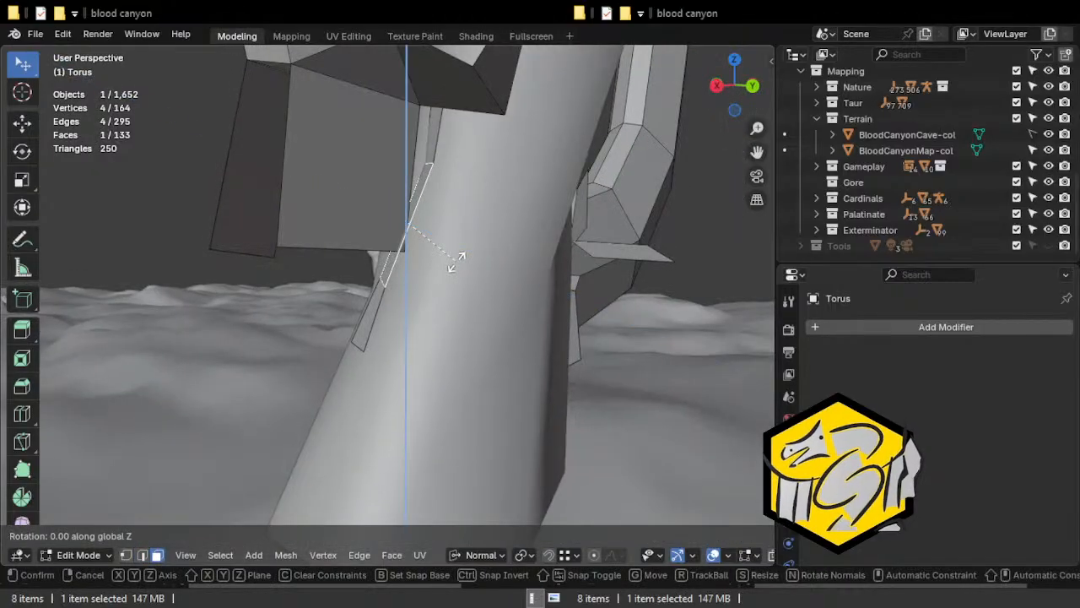
click(441, 268)
middle_drag(441, 268, 593, 281)
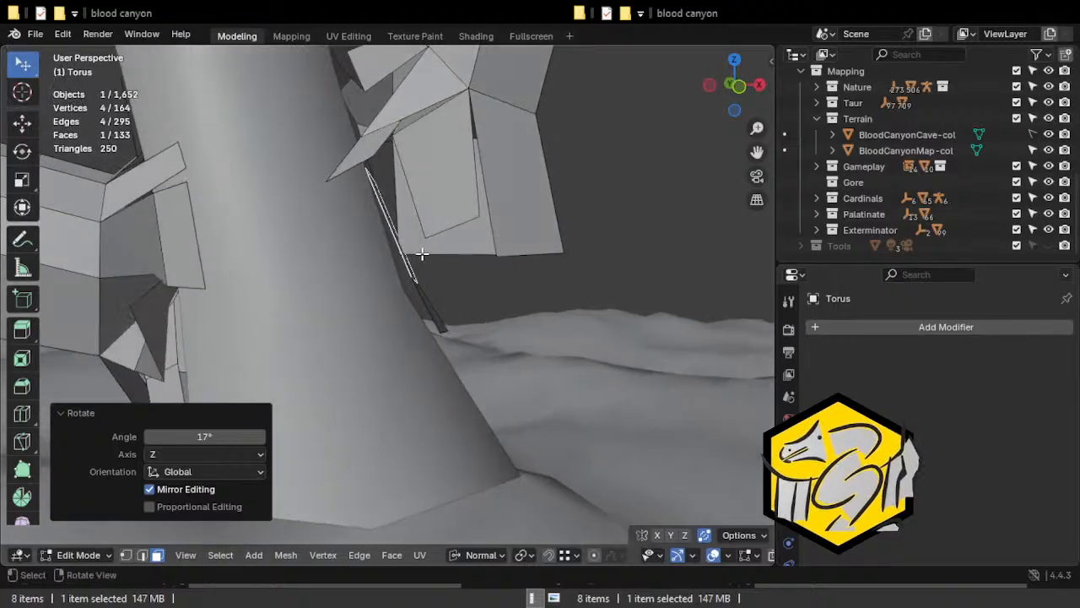
Select the lower edge of the arch's hanging right-end flap and move it outward, down and sideways in two moves.
key(alt+a)
key(2)
key(g)
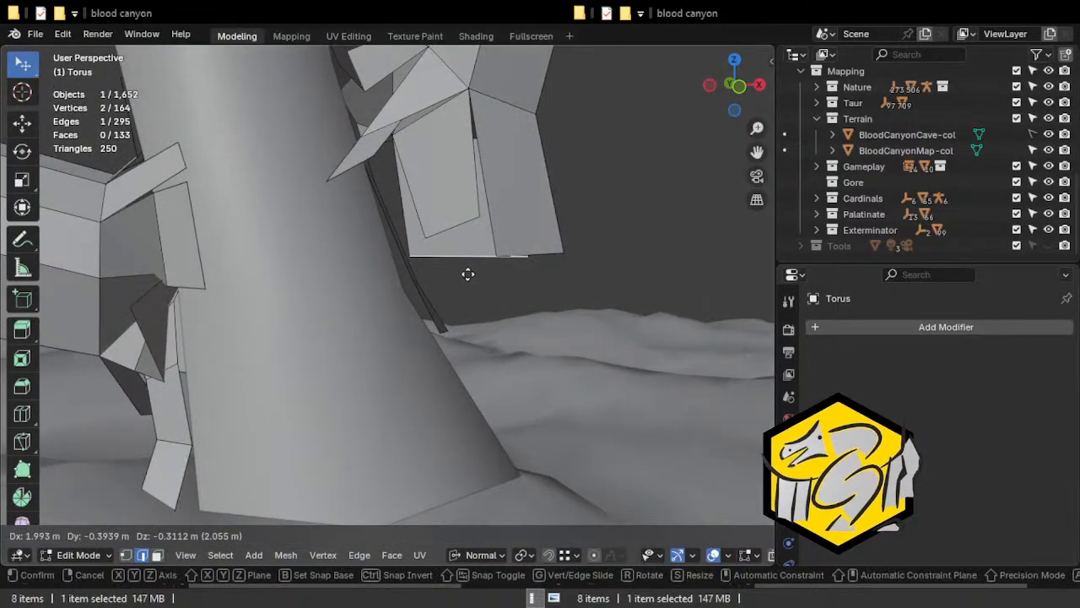
click(477, 281)
middle_drag(476, 282, 296, 280)
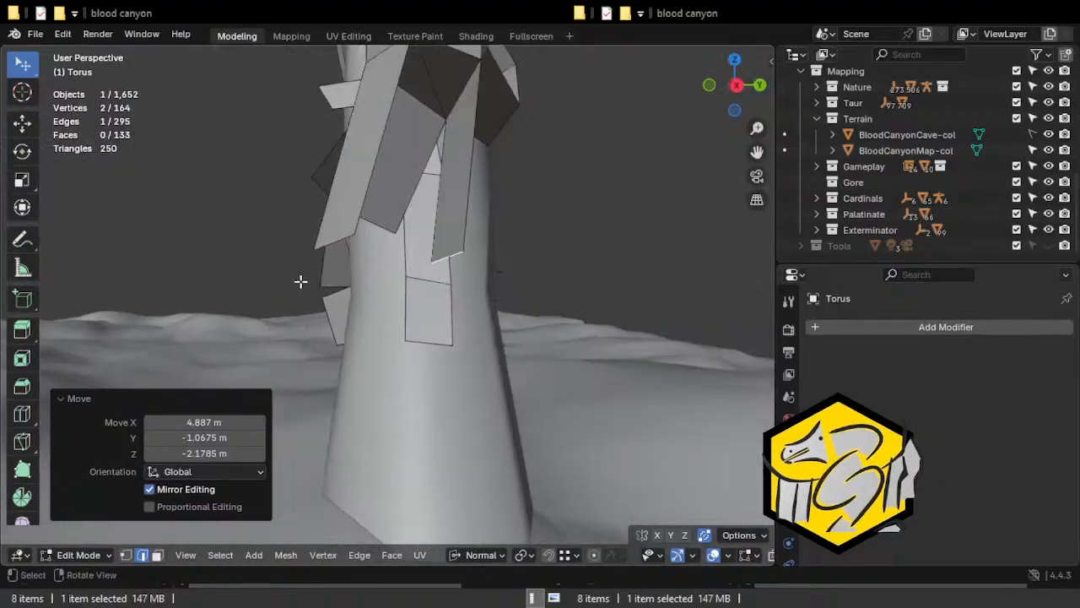
key(g)
click(430, 319)
Scale the flap's lower edge uniformly to about 0.884.
middle_drag(439, 320, 244, 315)
key(s)
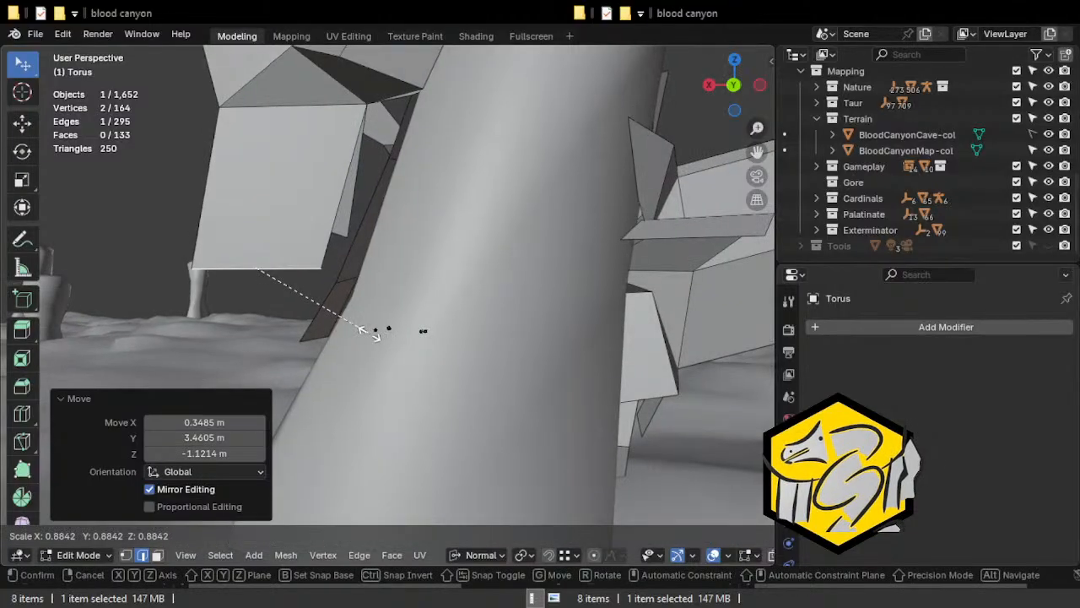
click(342, 299)
middle_drag(341, 299, 561, 290)
scroll(527, 295, down, 4)
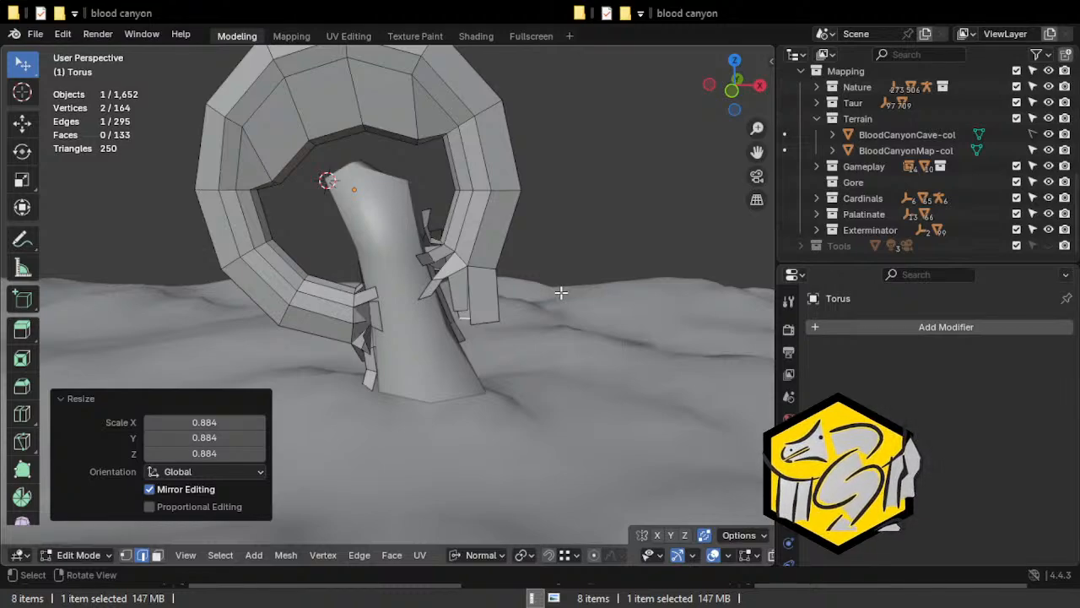
scroll(559, 293, up, 2)
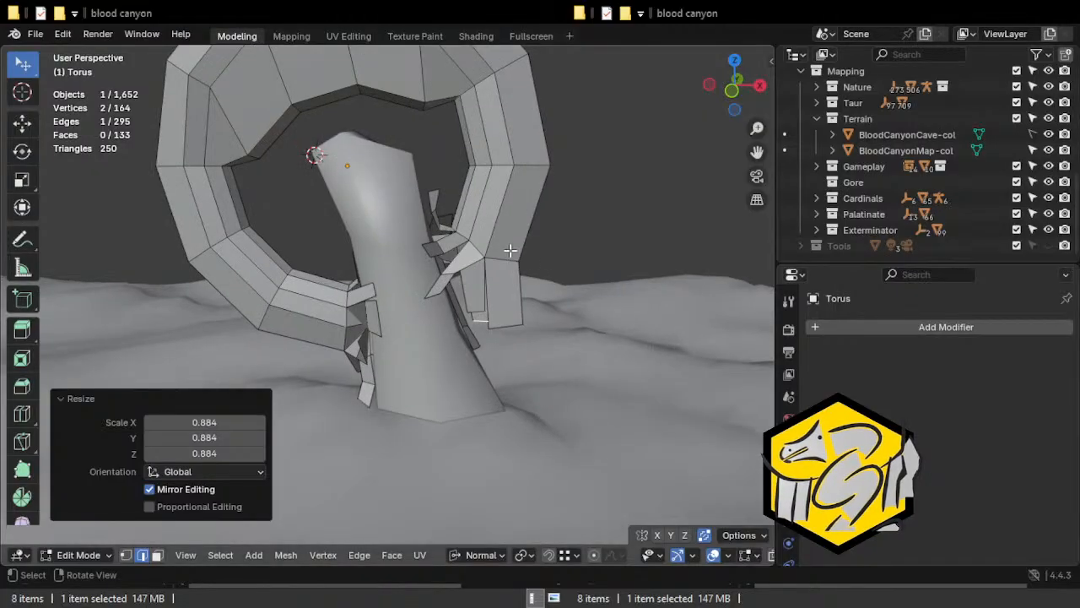
Rotate the flap face at the arch's left end about 20.3° around the global Z axis and scale it to about 0.864.
key(3)
click(373, 320)
middle_drag(373, 320, 399, 389)
key(r)
key(z)
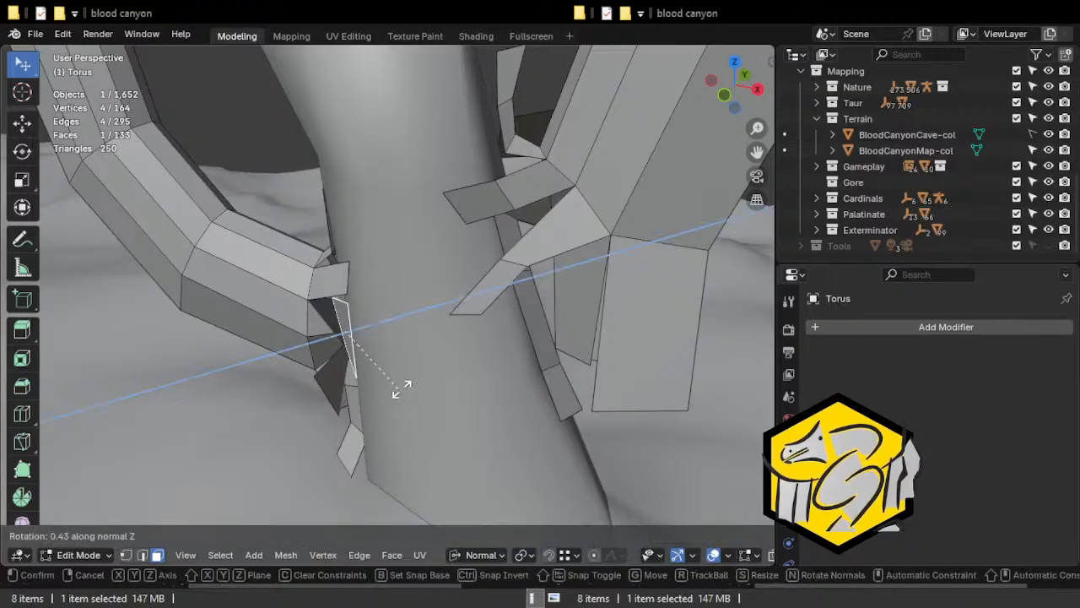
key(z)
click(431, 370)
middle_drag(430, 370, 482, 342)
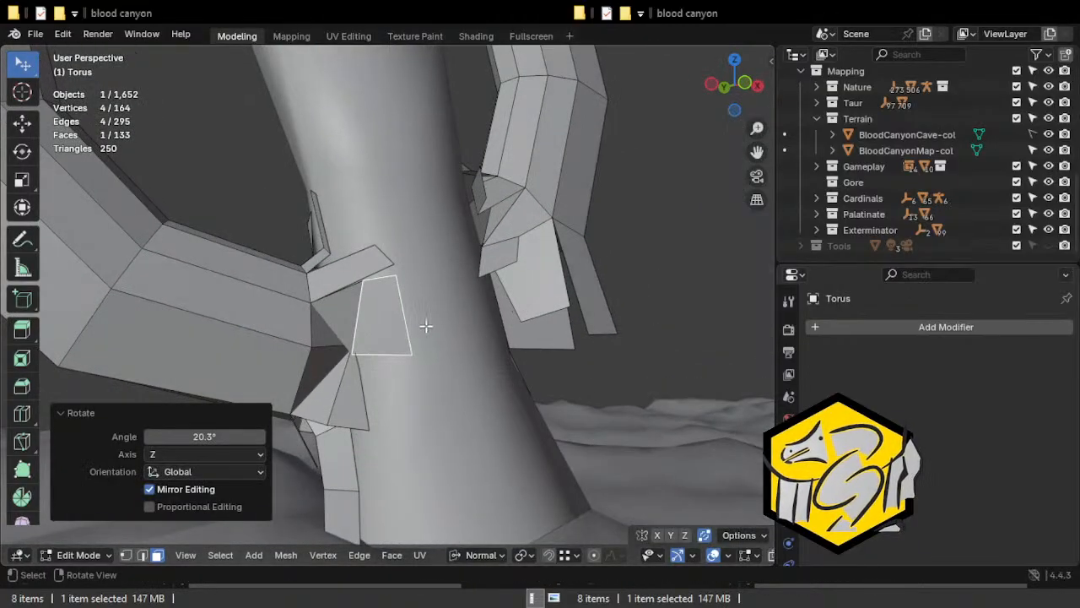
key(s)
click(431, 368)
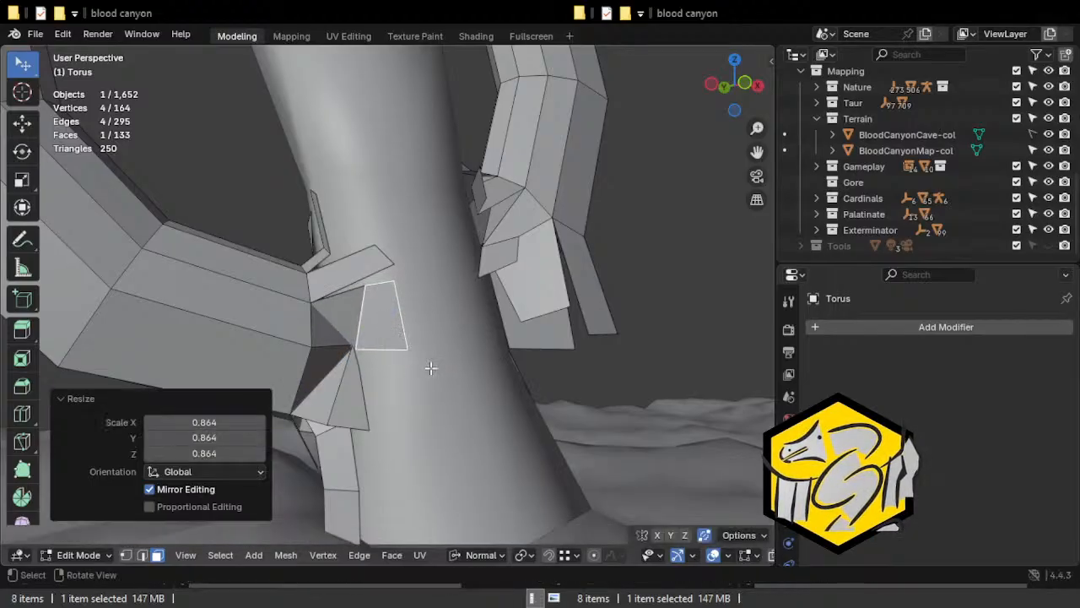
key(2)
click(414, 341)
key(e)
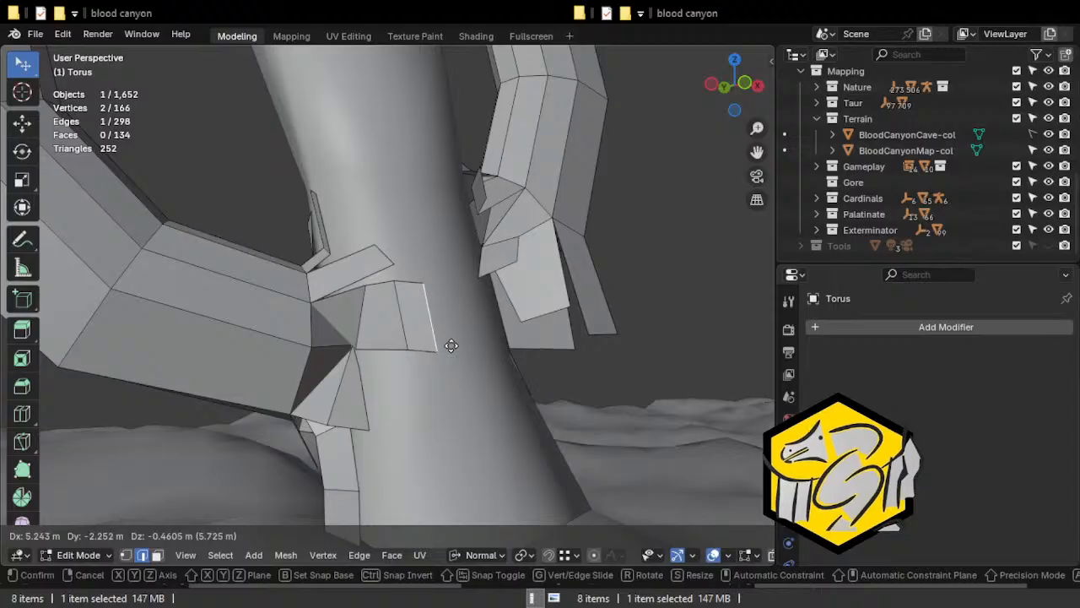
right_click(452, 347)
key(ctrl+z)
key(ctrl+z)
key(3)
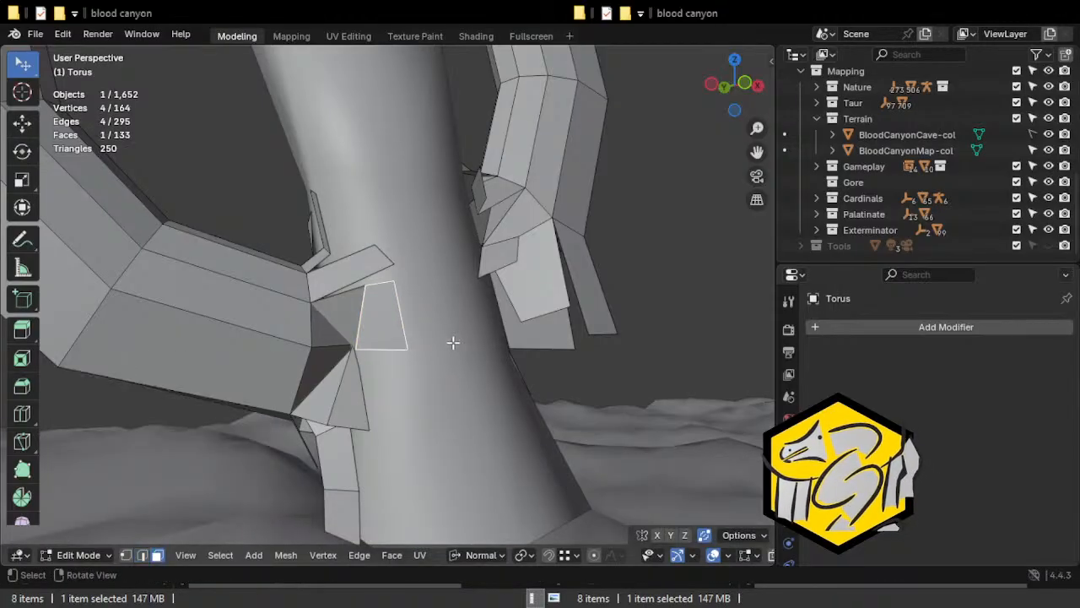
Extrude the end edge of the left end's upper strip about 7.06 m diagonally up across the column.
key(2)
click(368, 233)
middle_drag(385, 264, 390, 300)
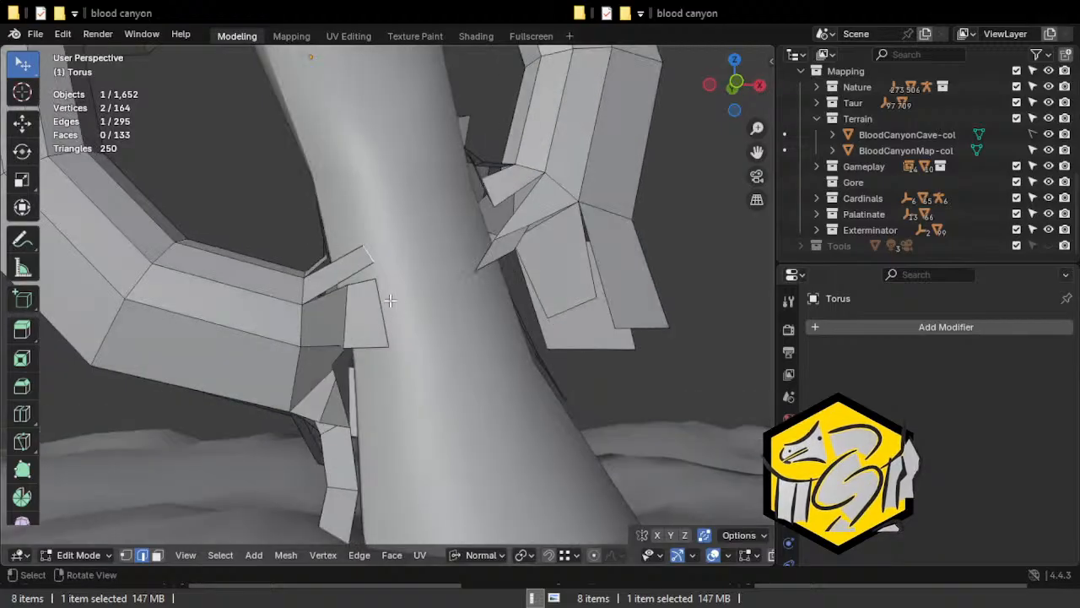
key(e)
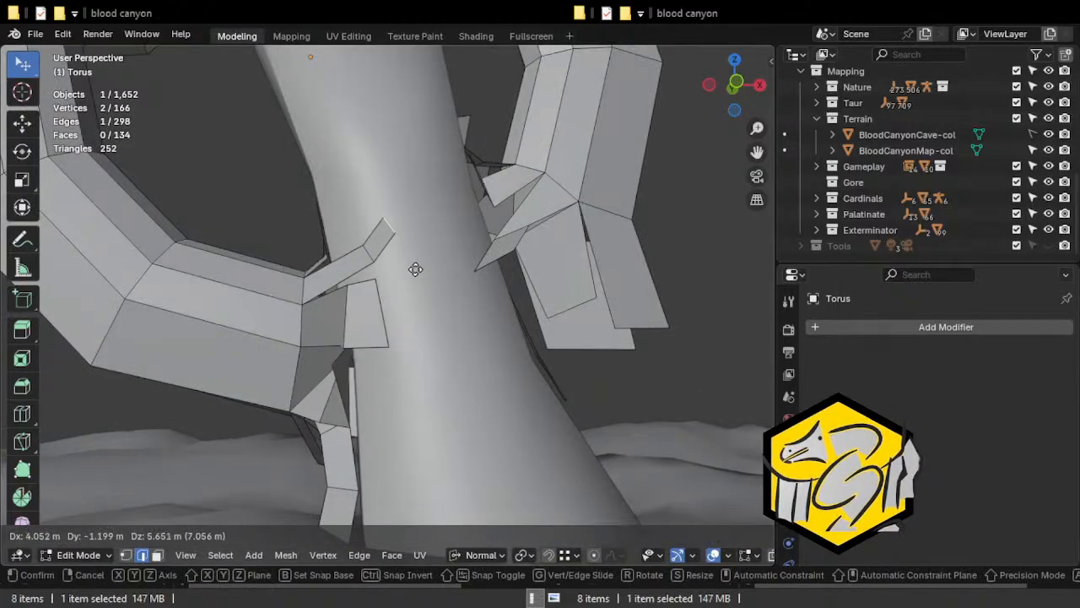
click(415, 269)
middle_drag(412, 289, 406, 318)
middle_drag(411, 343, 402, 386)
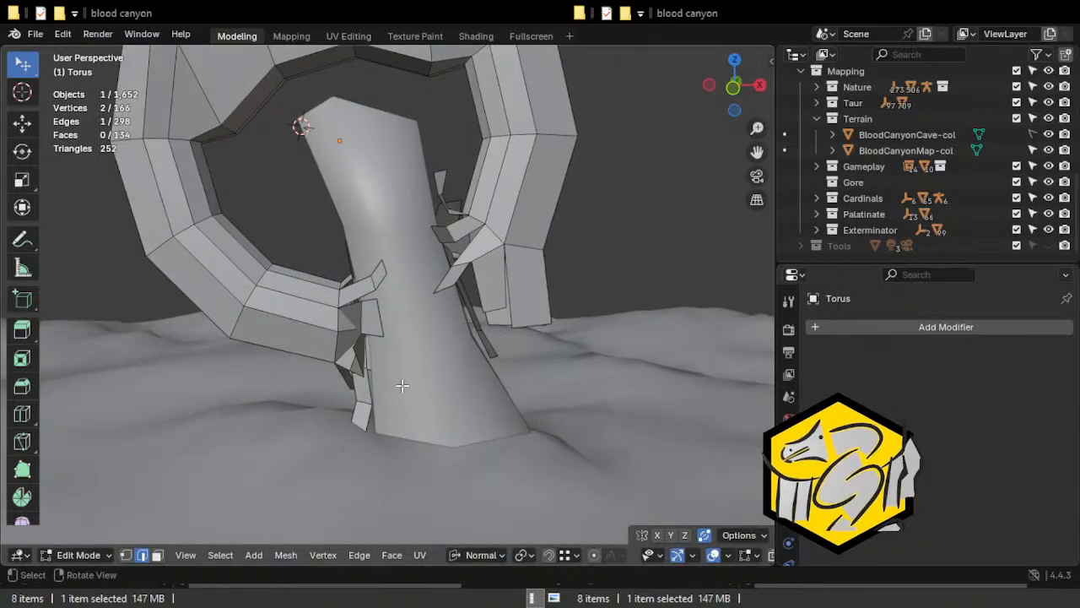
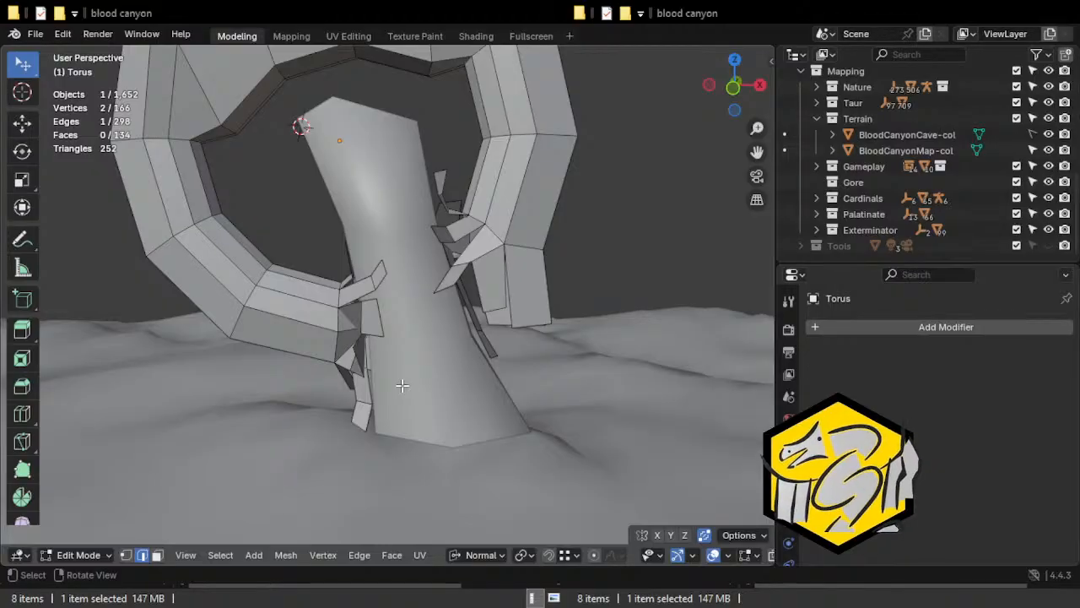
Select the chain of edges along the arch's front inner rim, from its left end to its right end.
middle_drag(251, 325, 611, 278)
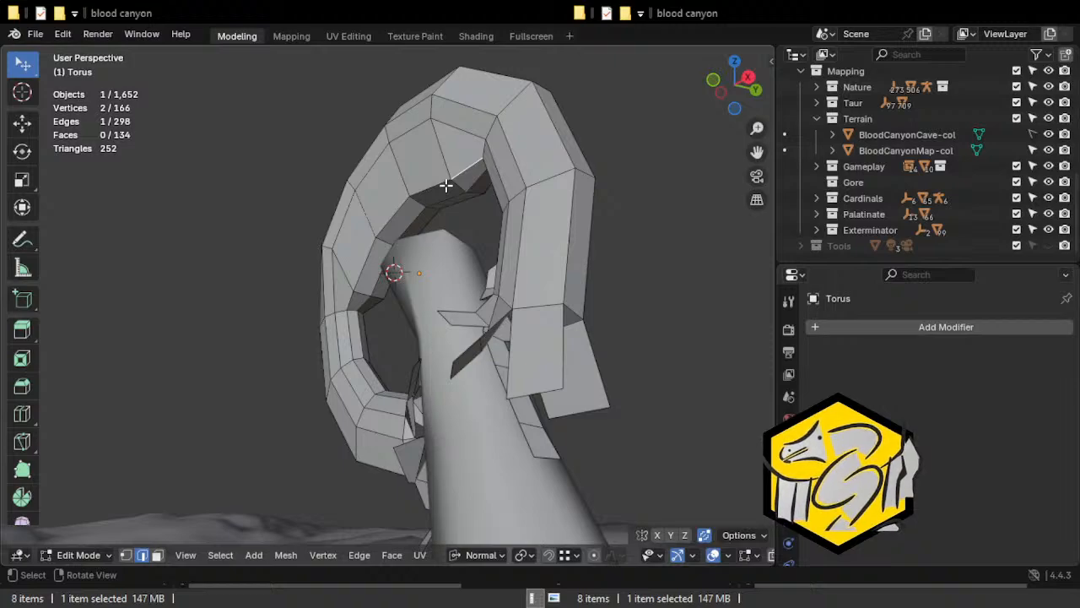
shift+click(445, 187)
middle_drag(374, 243, 484, 201)
middle_drag(321, 244, 295, 310)
shift+click(364, 199)
shift+click(283, 241)
shift+click(245, 270)
middle_drag(242, 273, 311, 272)
shift+click(317, 300)
shift+click(361, 373)
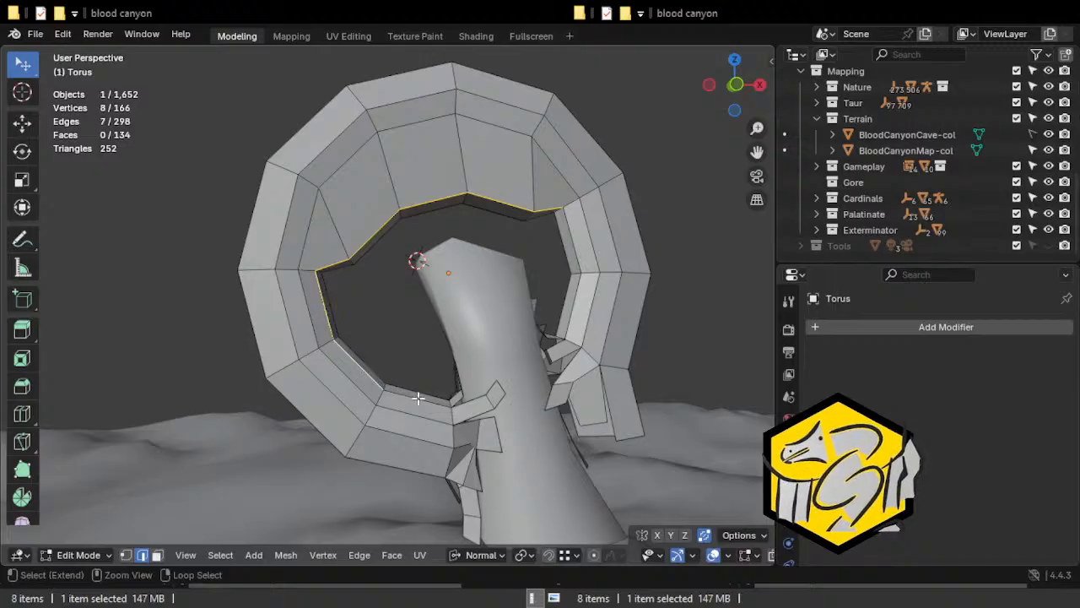
shift+click(418, 397)
shift+click(575, 251)
shift+click(574, 313)
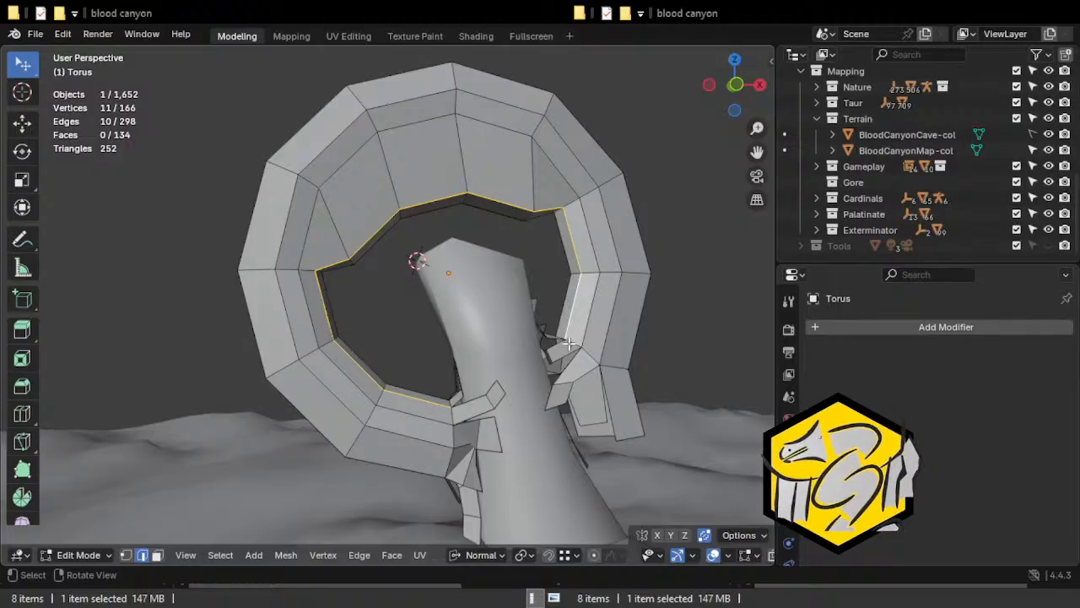
shift+click(571, 342)
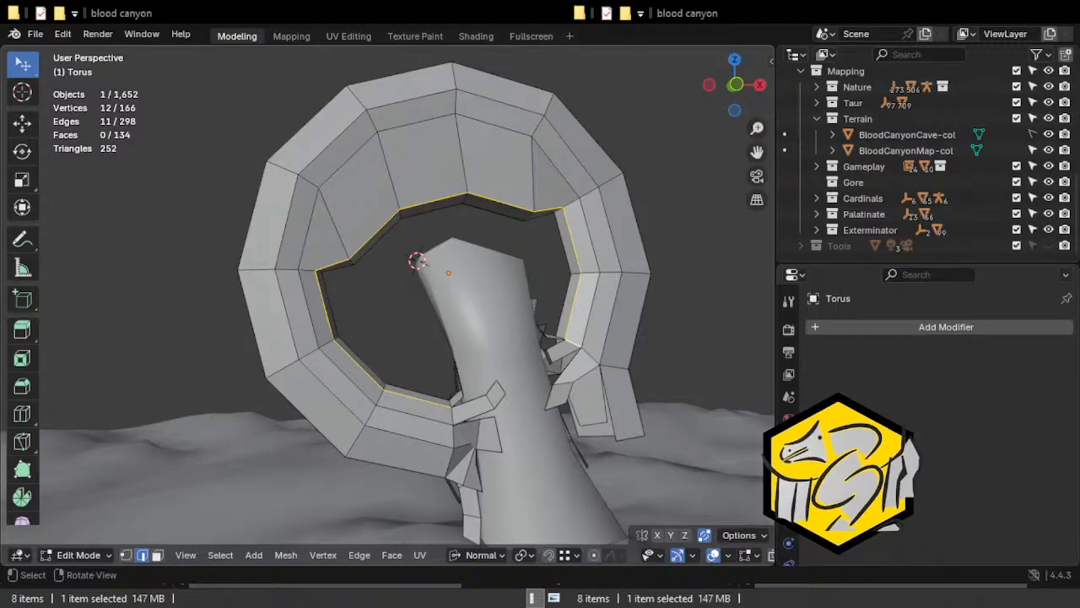
Hide the 3D viewport's toolbar.
middle_drag(508, 310, 504, 314)
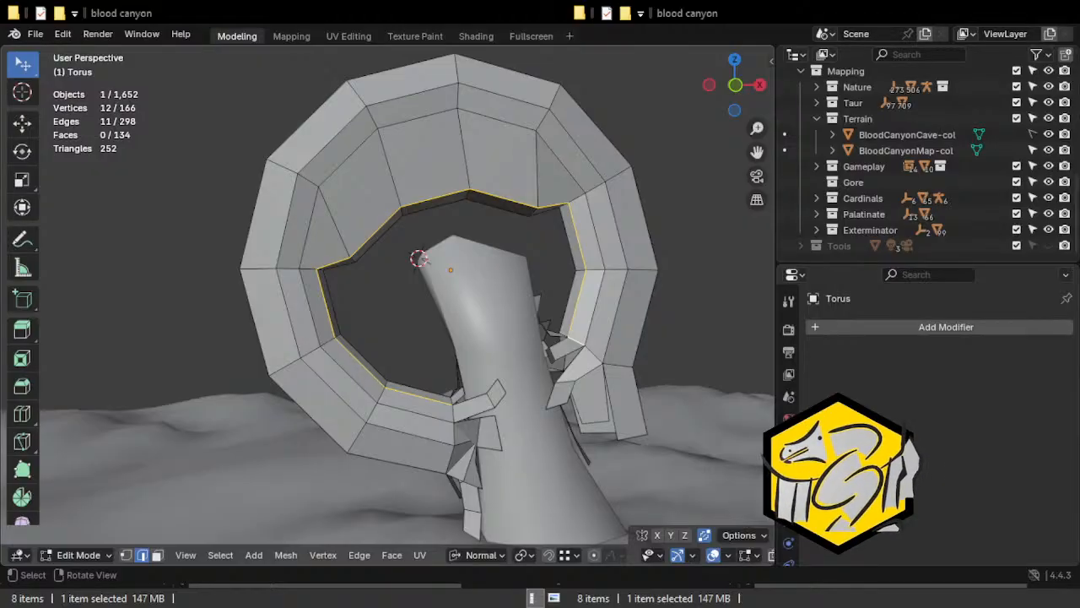
click(23, 152)
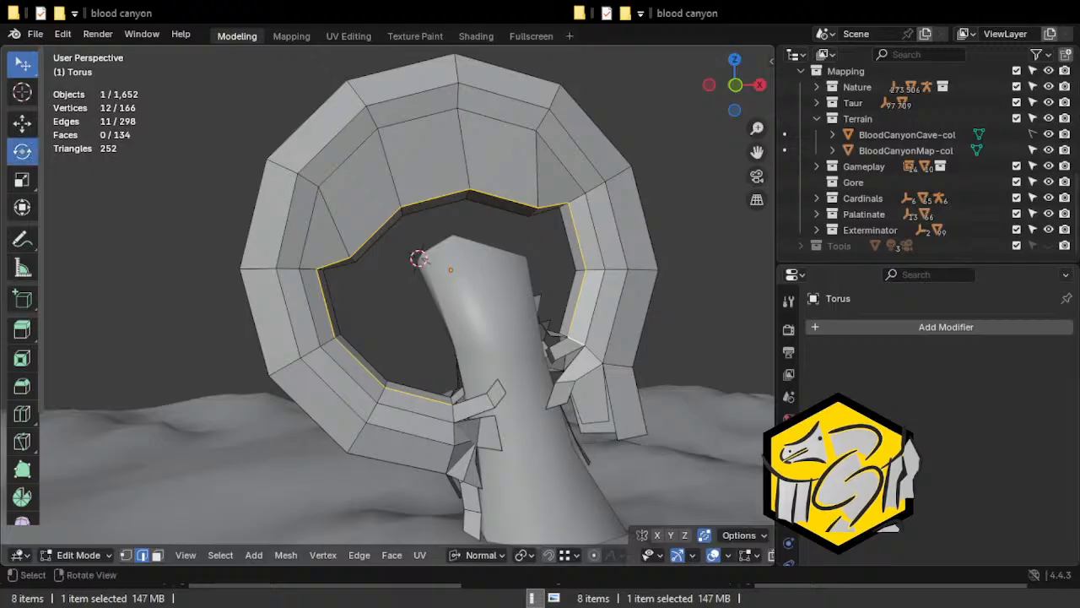
drag(41, 173, 4, 173)
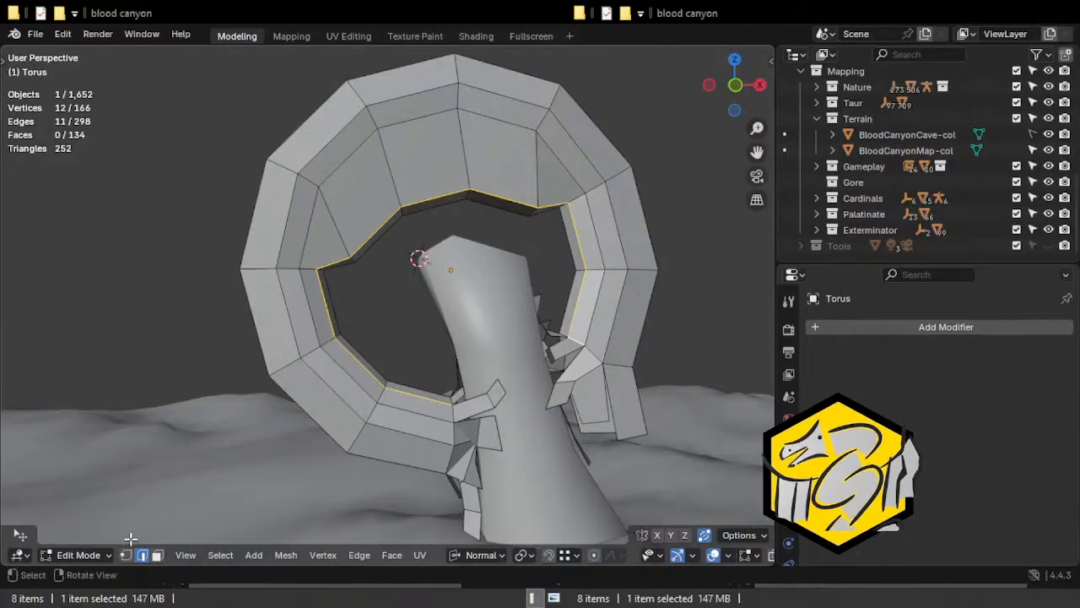
Add the arch's rear outer rim edges, from the left end up its left side, to the selection.
middle_drag(228, 252, 270, 270)
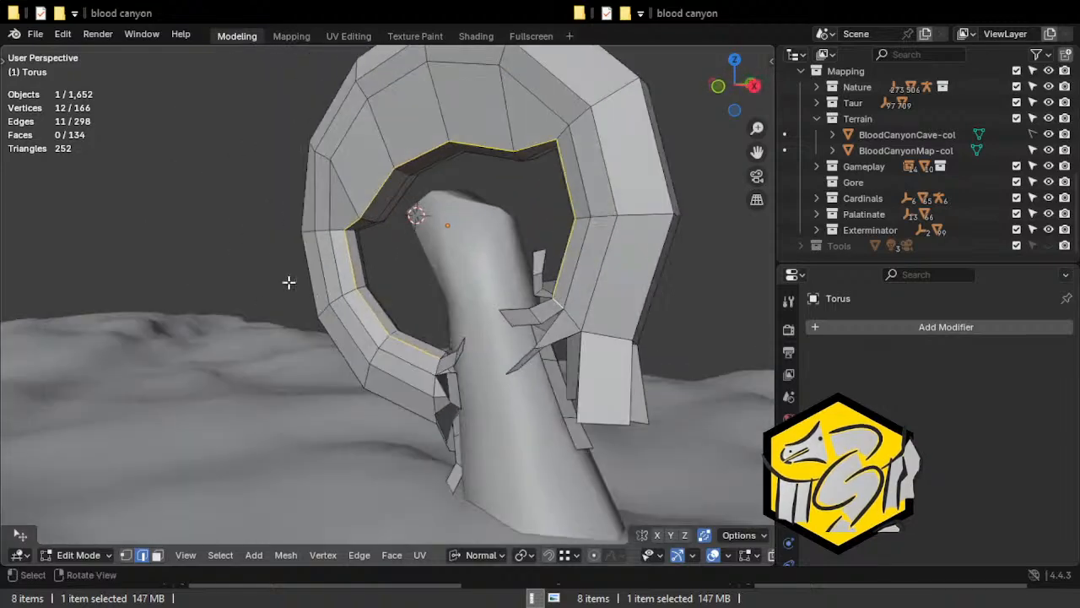
scroll(301, 277, up, 5)
shift+click(395, 250)
middle_drag(397, 250, 511, 289)
key(alt+z)
middle_drag(333, 327, 395, 339)
shift+click(406, 284)
key(alt+z)
shift+click(309, 309)
middle_drag(309, 309, 279, 269)
shift+click(254, 263)
shift+middle_drag(160, 195, 291, 322)
shift+click(315, 267)
shift+click(300, 177)
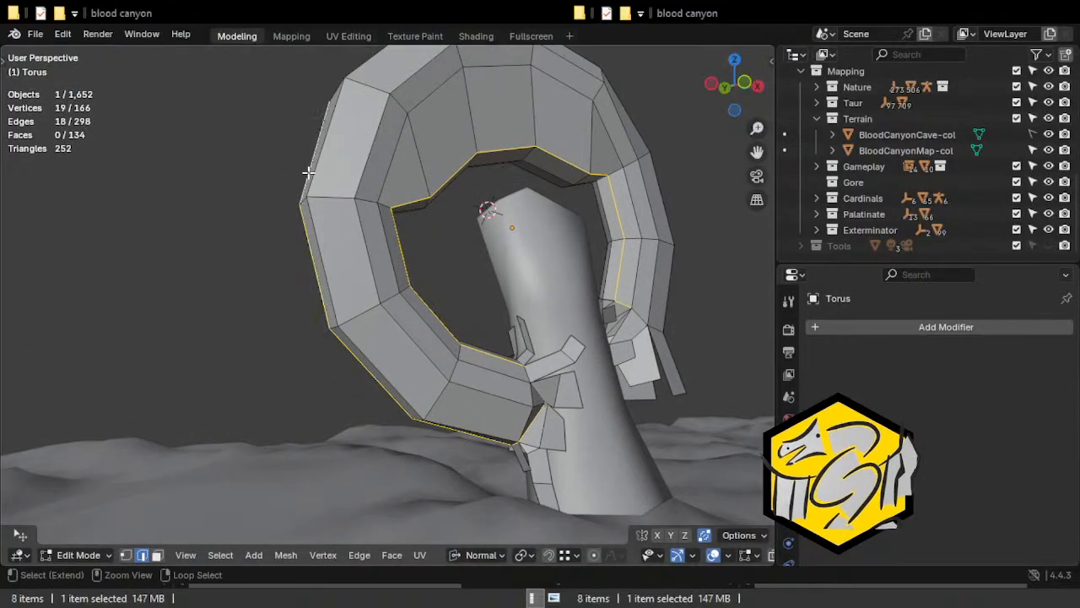
Add the remaining rear outer rim edges over the arch's crown down to its right end, and mark the selected edges as seams.
middle_drag(397, 128, 268, 231)
shift+click(253, 209)
shift+click(353, 156)
middle_drag(352, 156, 458, 222)
shift+click(454, 193)
shift+click(495, 241)
shift+click(523, 388)
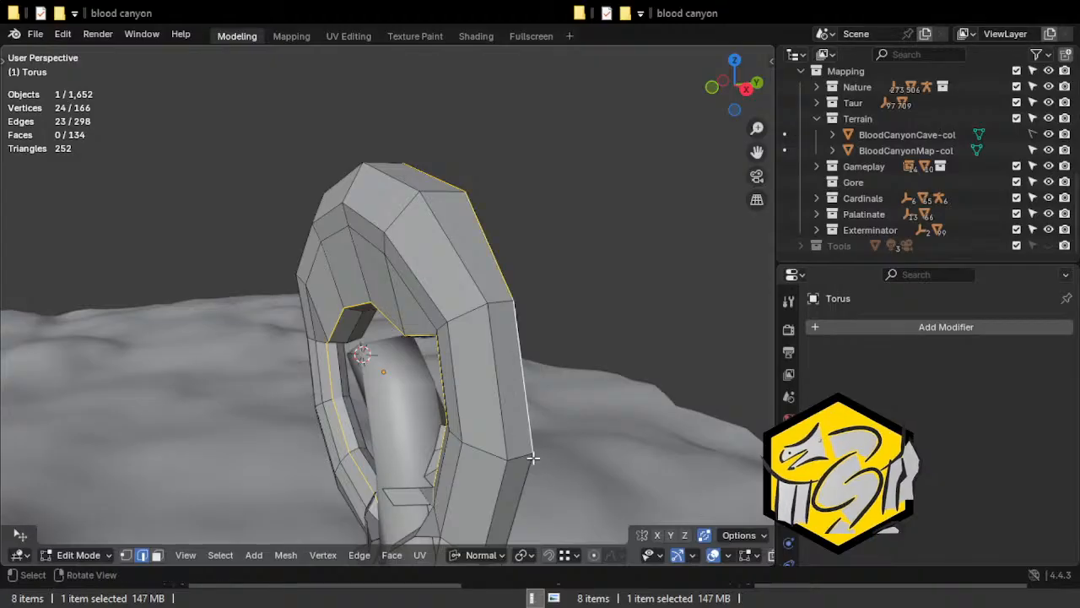
middle_drag(531, 453, 494, 350)
shift+click(498, 397)
middle_drag(499, 427, 436, 285)
shift+click(427, 313)
shift+click(419, 228)
middle_drag(482, 357, 460, 341)
middle_drag(525, 341, 414, 279)
key(ctrl+e)
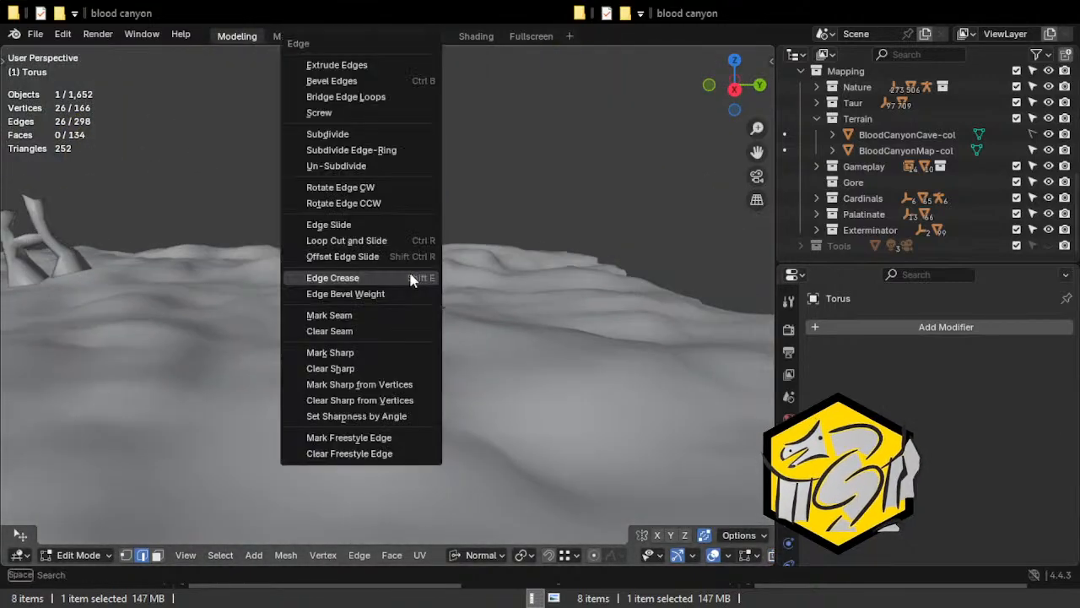
click(340, 315)
Select the short cross edge beside the arch's upper-right outer rim and mark a seam.
middle_drag(340, 315, 450, 252)
click(451, 253)
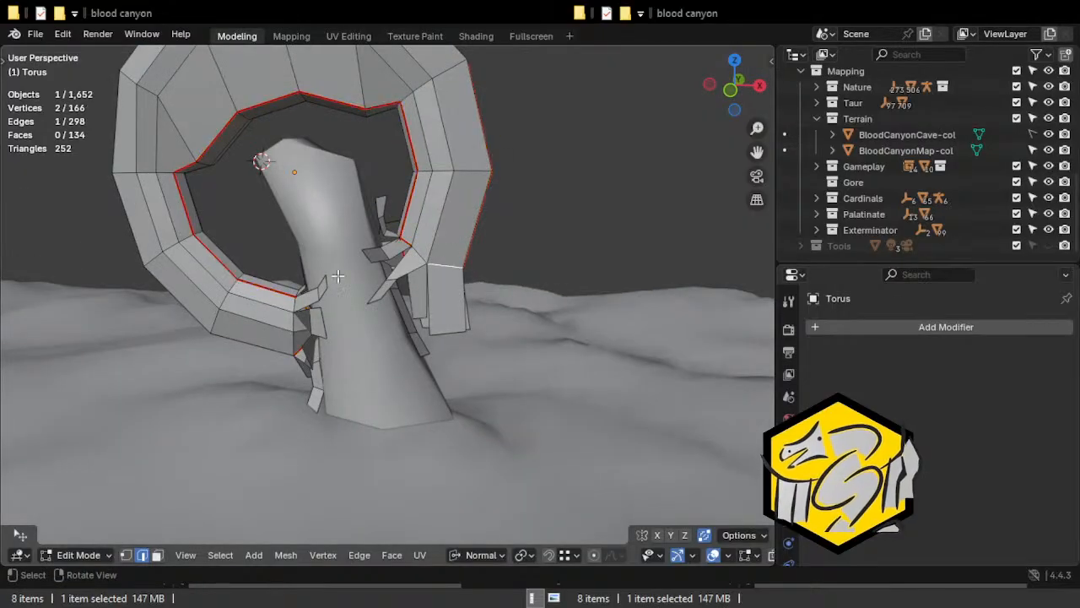
click(249, 285)
shift+middle_drag(223, 281, 265, 309)
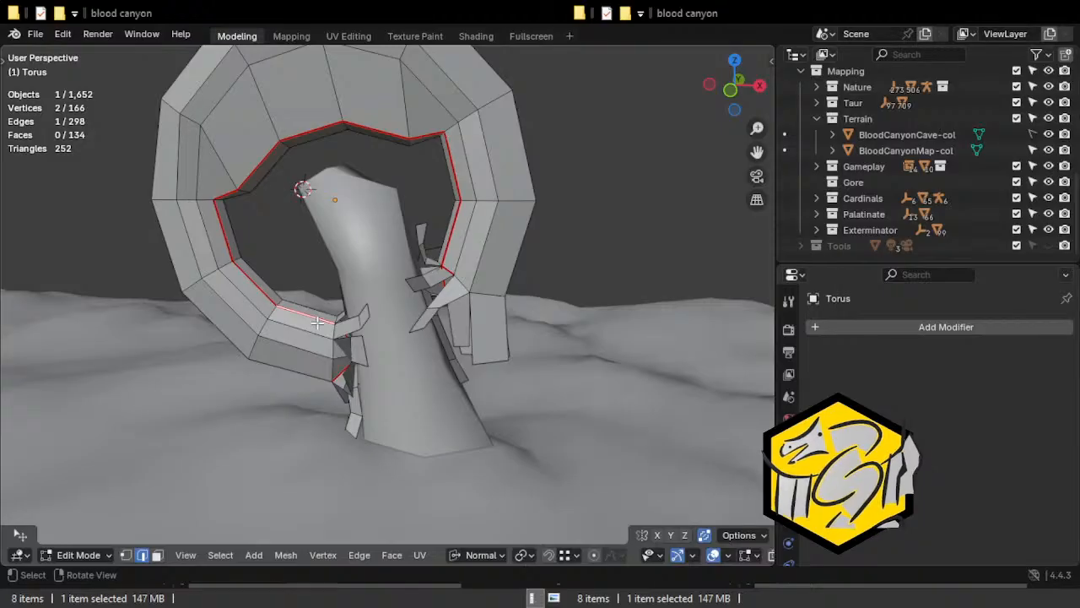
middle_drag(234, 269, 486, 244)
shift+click(547, 222)
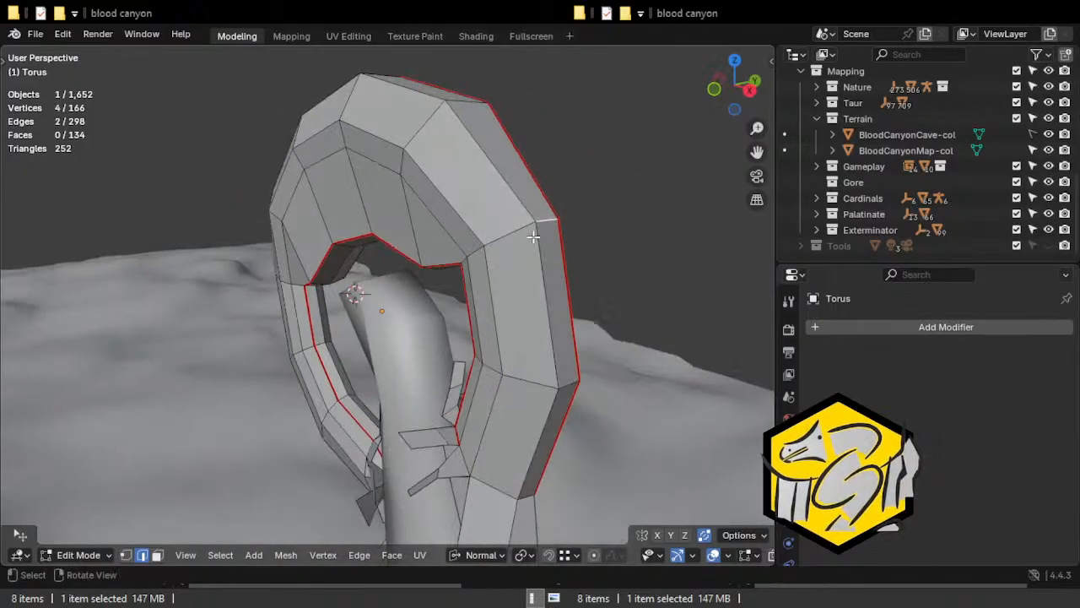
key(ctrl+e)
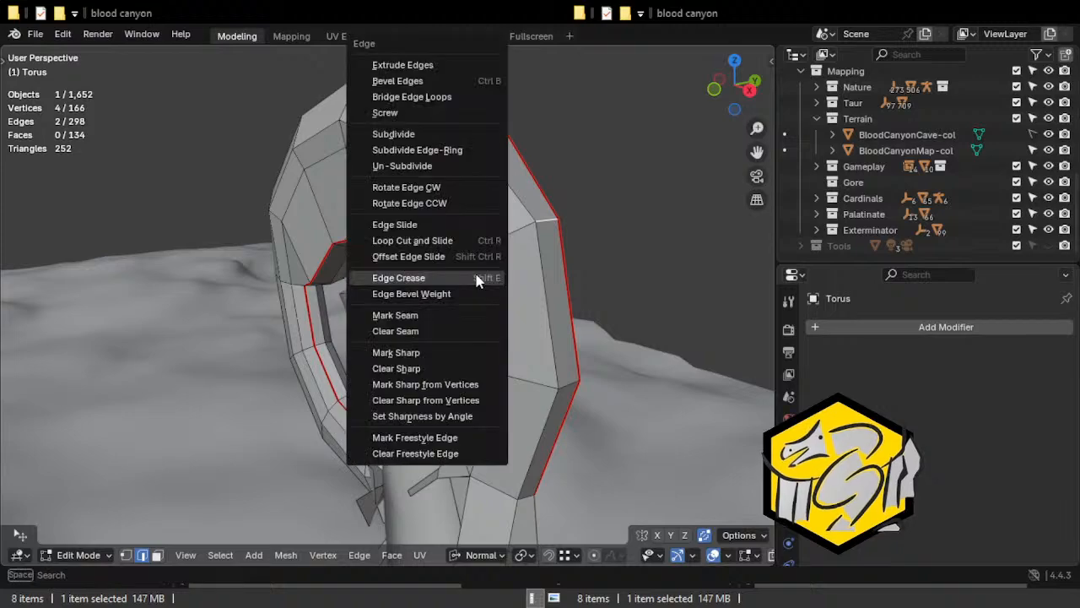
click(439, 310)
click(470, 313)
middle_drag(469, 313, 501, 137)
Duplicate the whole arch object and rotate the copy -110° around the view axis.
middle_drag(478, 222, 497, 284)
scroll(498, 284, down, 7)
scroll(446, 307, down, 2)
middle_drag(436, 321, 295, 265)
scroll(402, 294, up, 7)
middle_drag(499, 276, 386, 167)
key(Tab)
key(shift+d)
click(487, 302)
key(r)
click(335, 127)
middle_drag(335, 126, 420, 272)
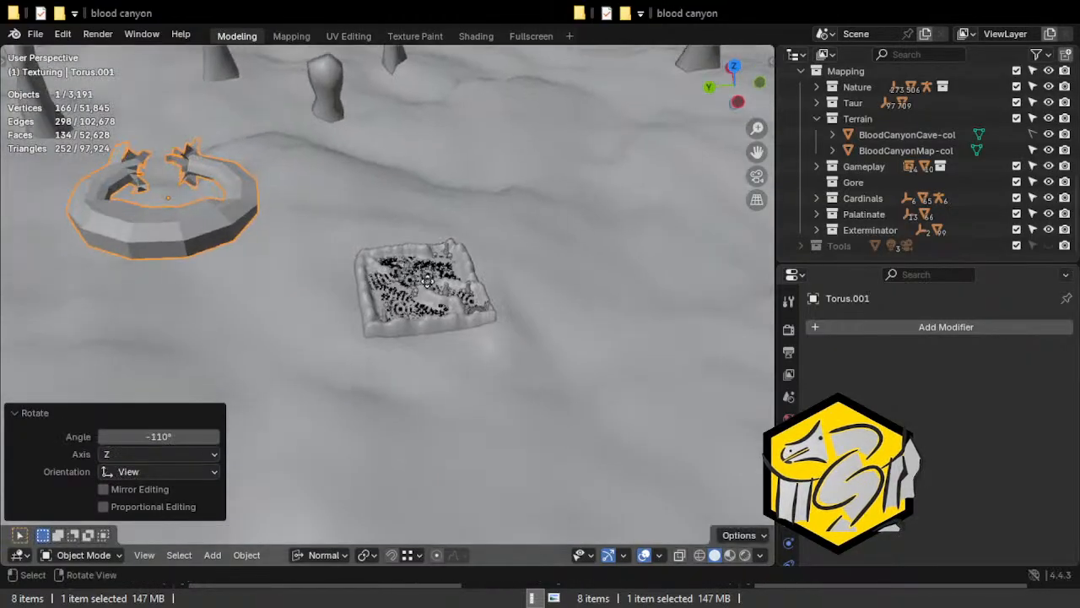
Try the arch copy at different positions and angles above the terrain, and delete it.
key(g)
click(612, 290)
key(g)
middle_drag(612, 289, 509, 227)
click(362, 236)
key(g)
click(454, 259)
middle_drag(454, 260, 532, 253)
key(g)
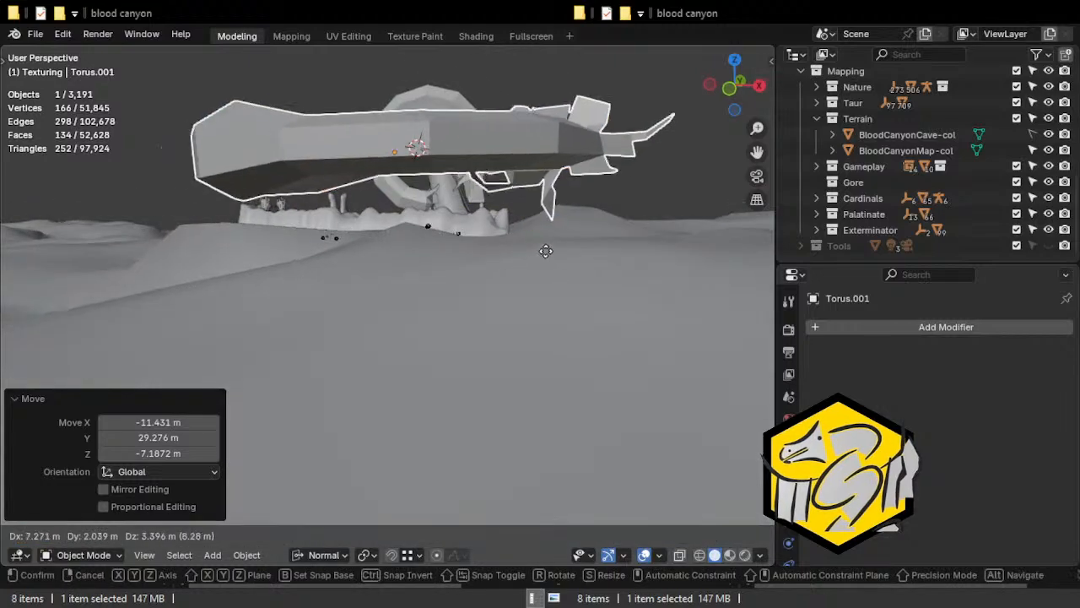
click(540, 213)
key(r)
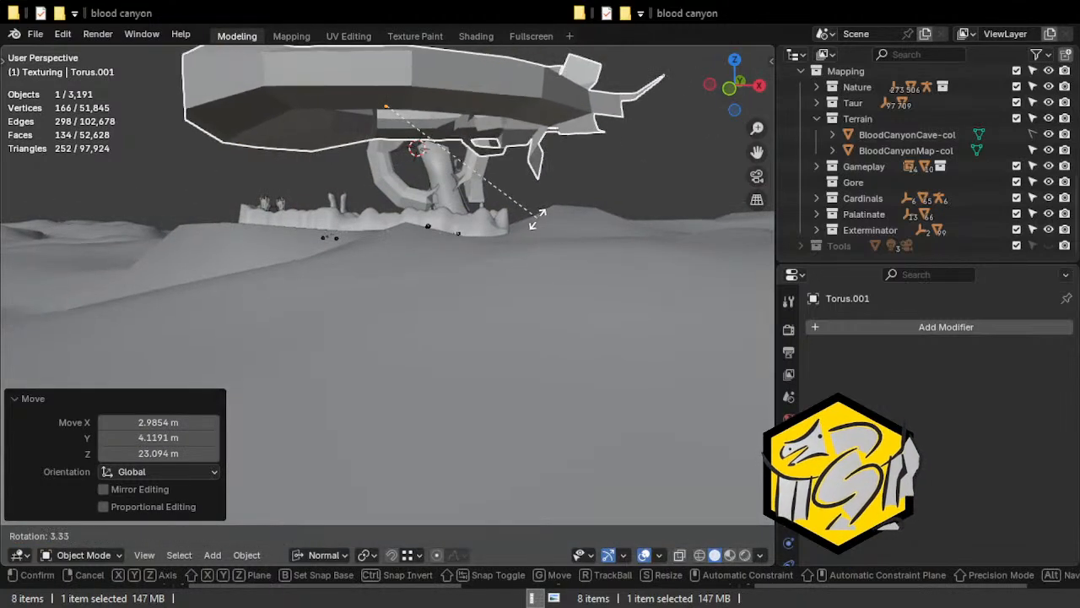
click(532, 223)
middle_drag(533, 223, 354, 186)
key(Delete)
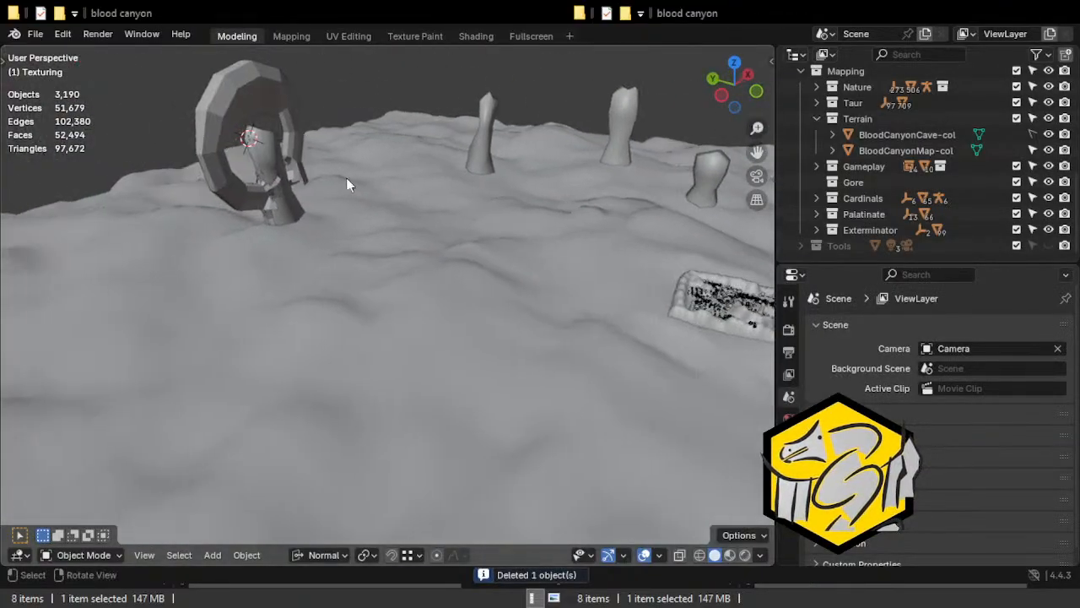
Reopen the original arch's mesh for editing and return to its left end at the column.
click(242, 150)
middle_drag(240, 151, 424, 174)
key(Tab)
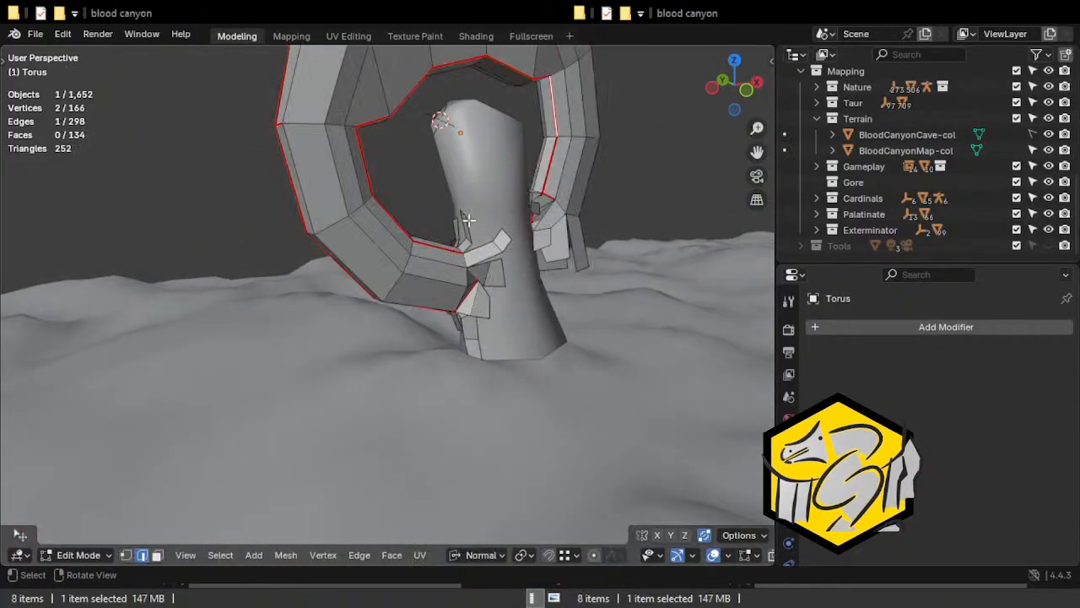
middle_drag(448, 221, 455, 249)
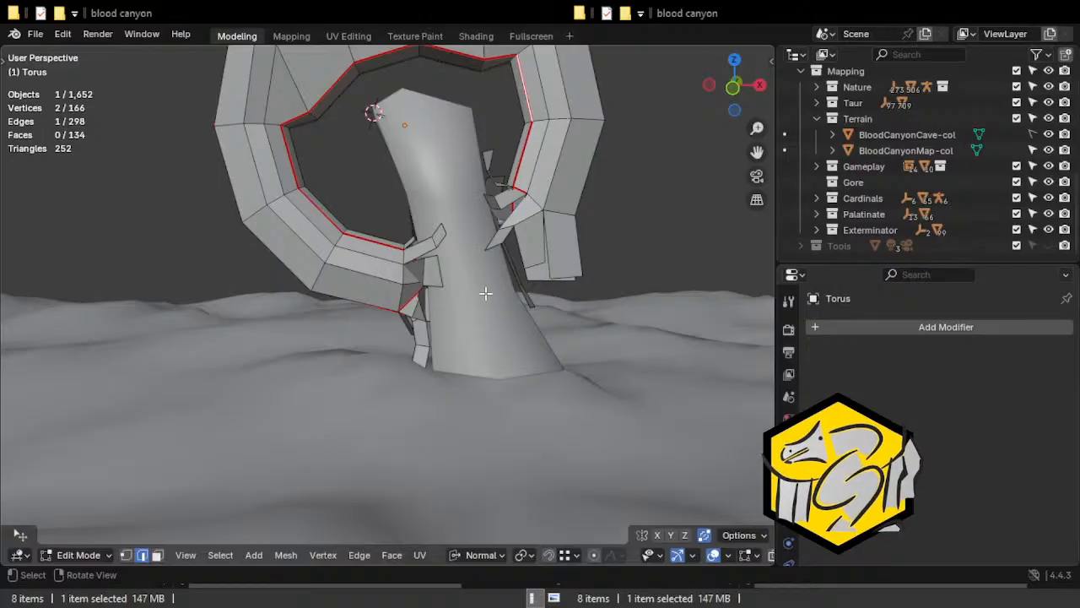
Mark the short base edge of the upper flap at the arch's left end as a seam.
middle_drag(373, 154, 341, 231)
click(440, 264)
click(459, 276)
click(445, 251)
scroll(443, 255, up, 3)
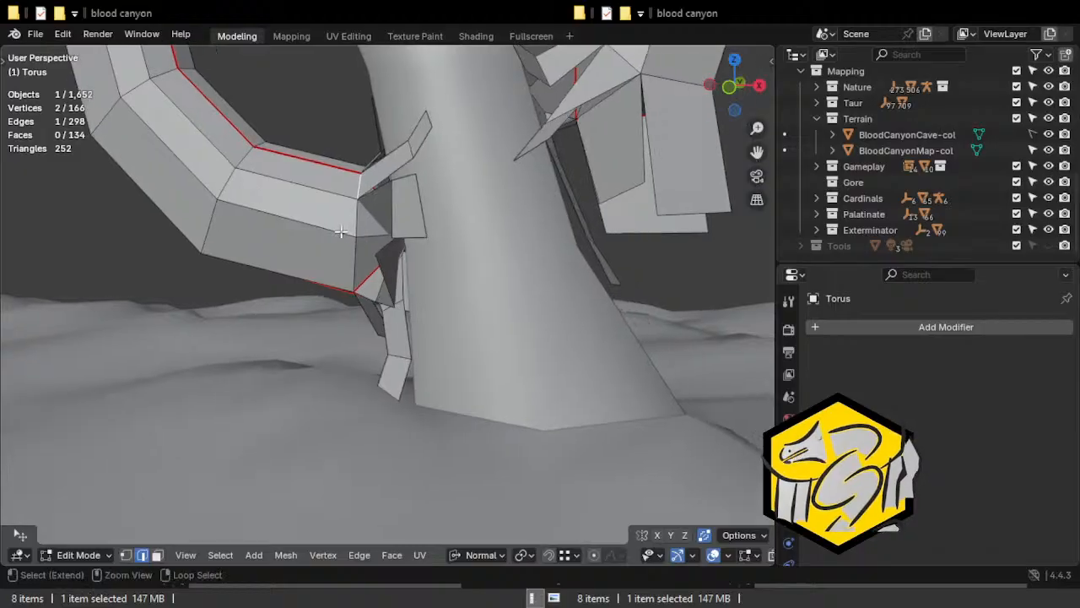
key(ctrl+e)
click(301, 313)
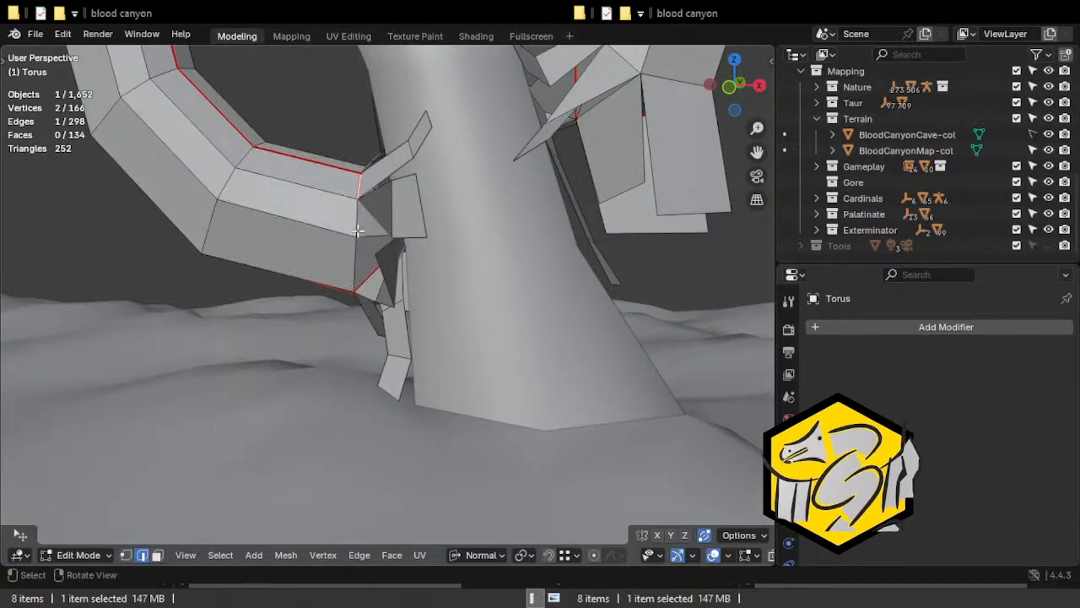
Try marking the next edge down across the arch's left end as a seam, and undo it.
key(ctrl+e)
click(317, 309)
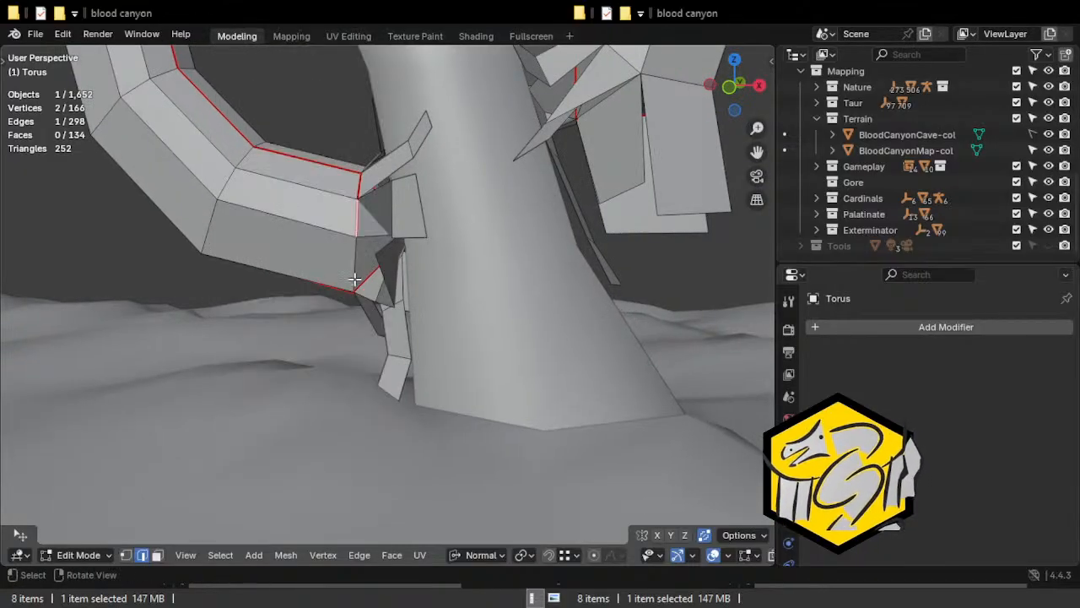
middle_drag(355, 258, 422, 233)
click(456, 249)
key(ctrl+z)
key(ctrl+z)
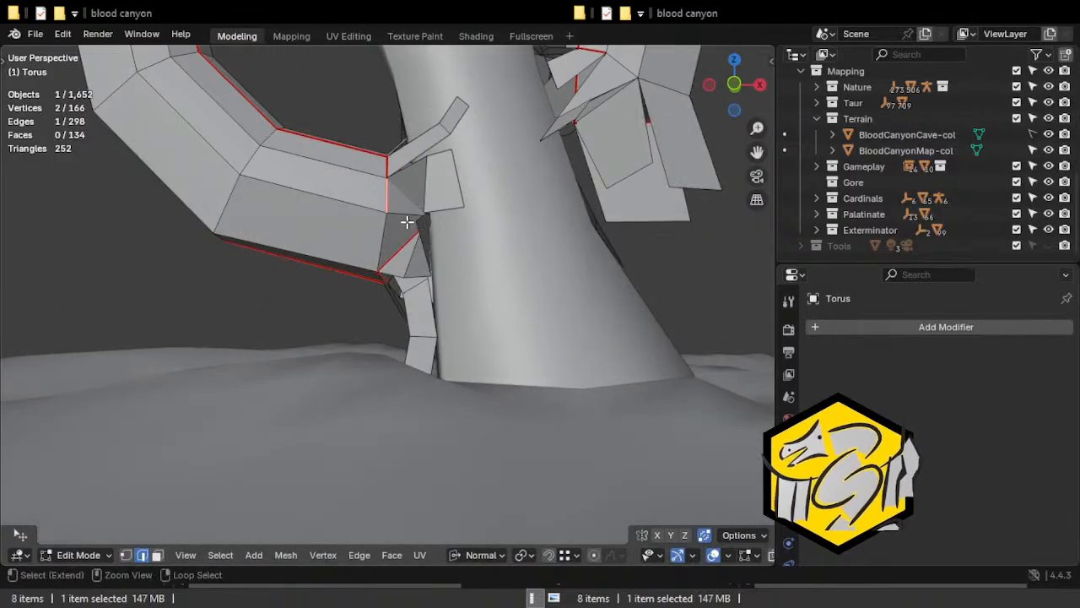
Mark the edge at the base of the left end's middle front flap as a seam.
click(411, 201)
mouse_move(450, 212)
middle_down()
mouse_move(446, 200)
mouse_move(443, 226)
middle_up()
key(ctrl+e)
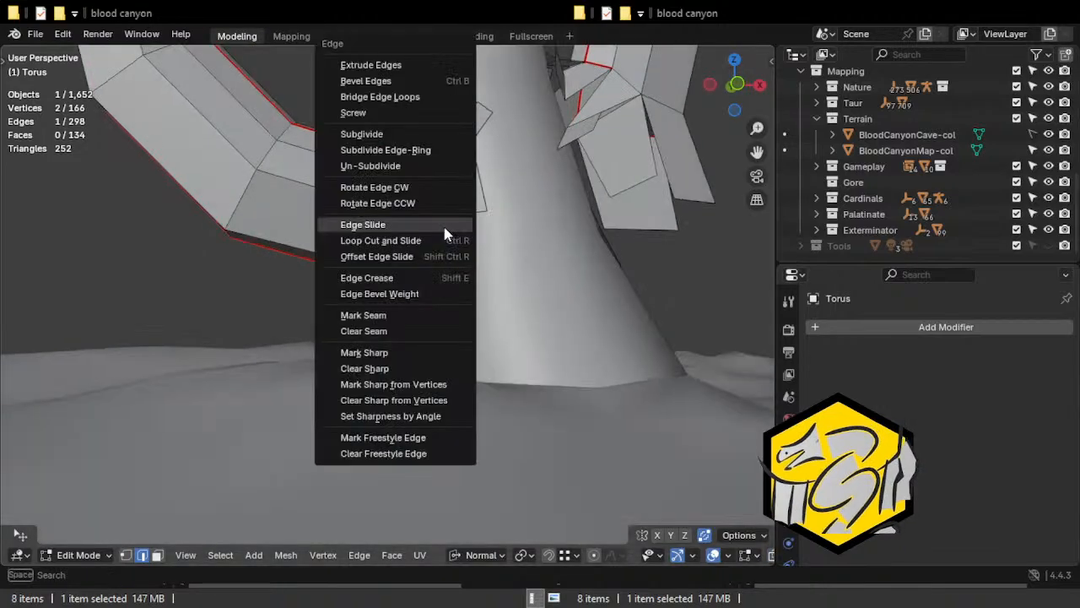
click(365, 316)
Select two connected edges among the upper flaps at the arch's left end and mark them as seams.
middle_drag(393, 272, 291, 247)
click(467, 187)
shift+click(388, 219)
key(ctrl+e)
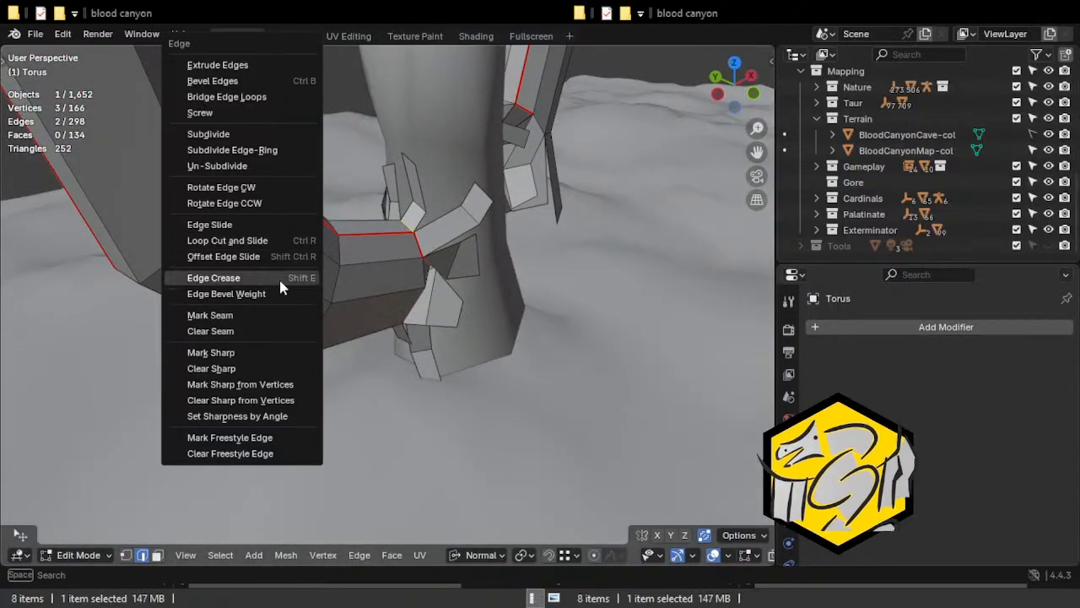
click(220, 315)
Mark the upper edge joining the rear flap to the arch's left end as a seam.
middle_drag(221, 316, 487, 298)
click(384, 247)
mouse_move(385, 248)
middle_down()
mouse_move(456, 255)
mouse_move(374, 215)
mouse_move(323, 241)
middle_up()
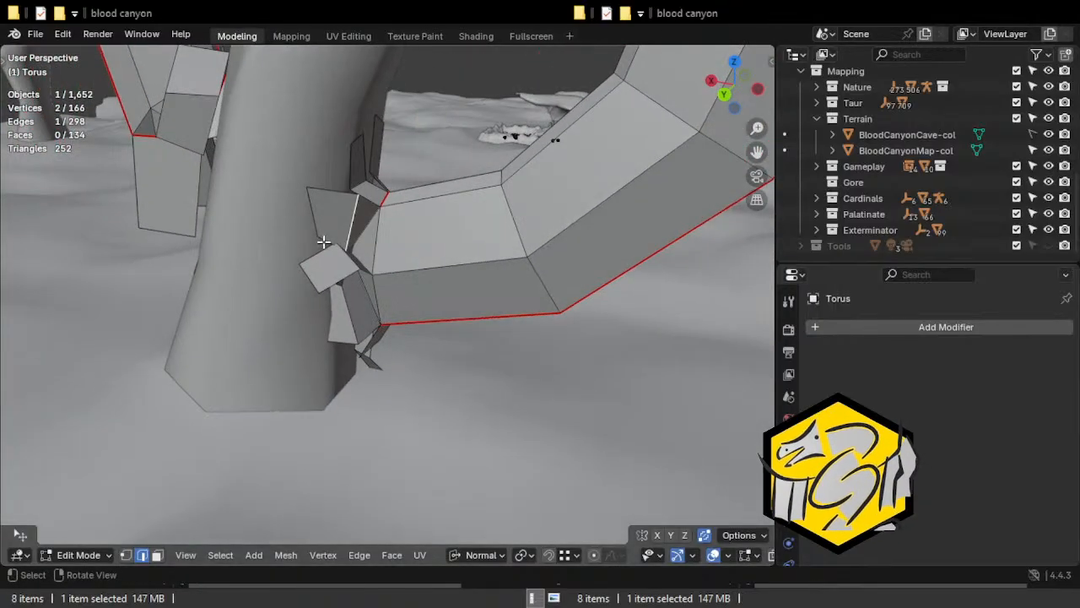
key(alt+z)
key(alt+z)
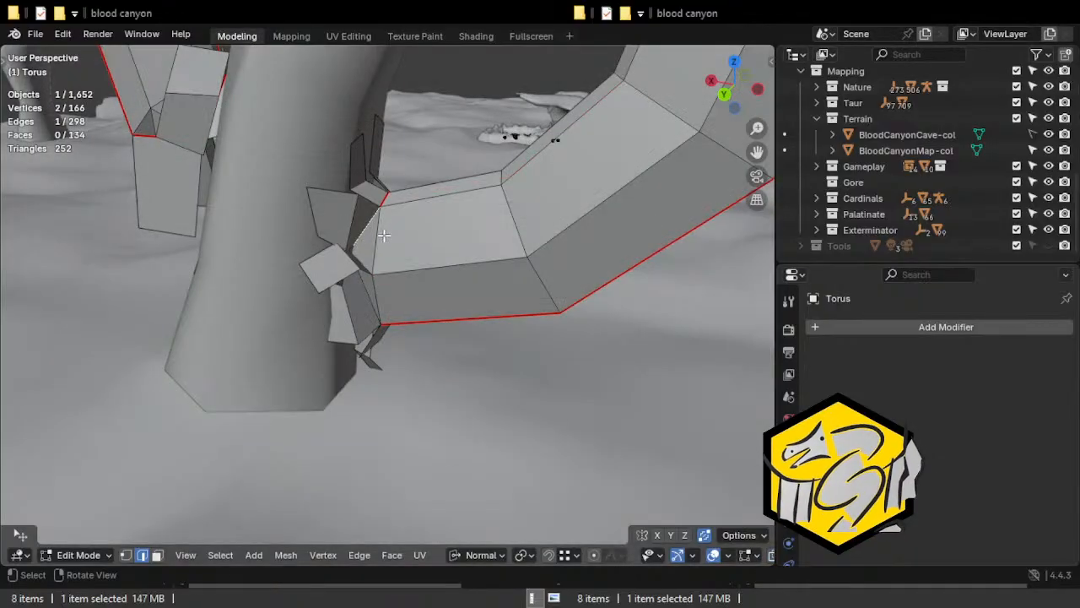
key(ctrl+e)
click(338, 315)
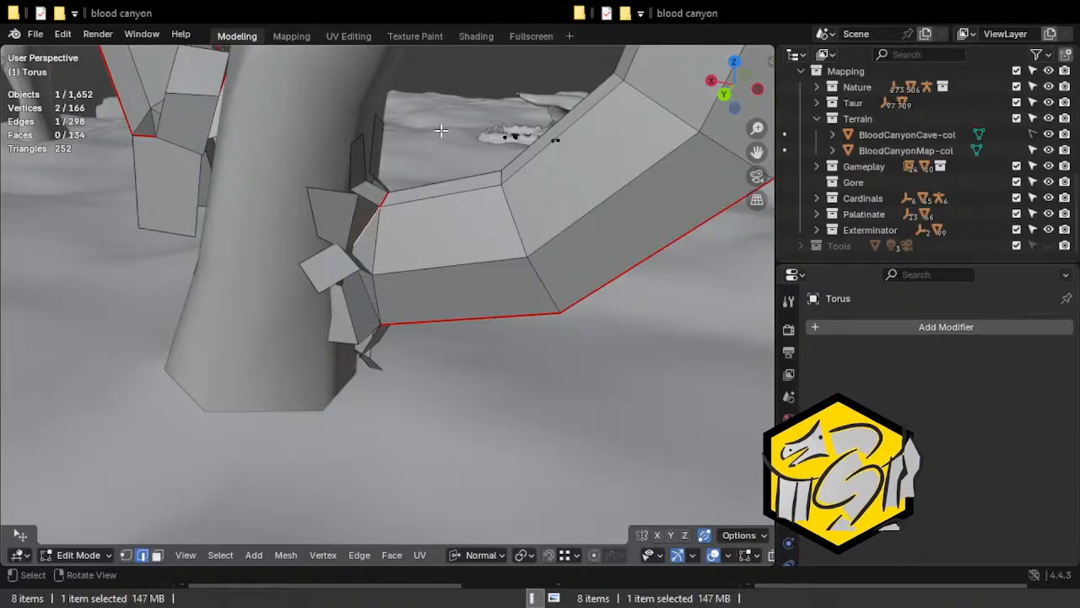
Mark the next two flap base edges down the rear of the arch's left end as seams.
middle_drag(466, 256, 393, 248)
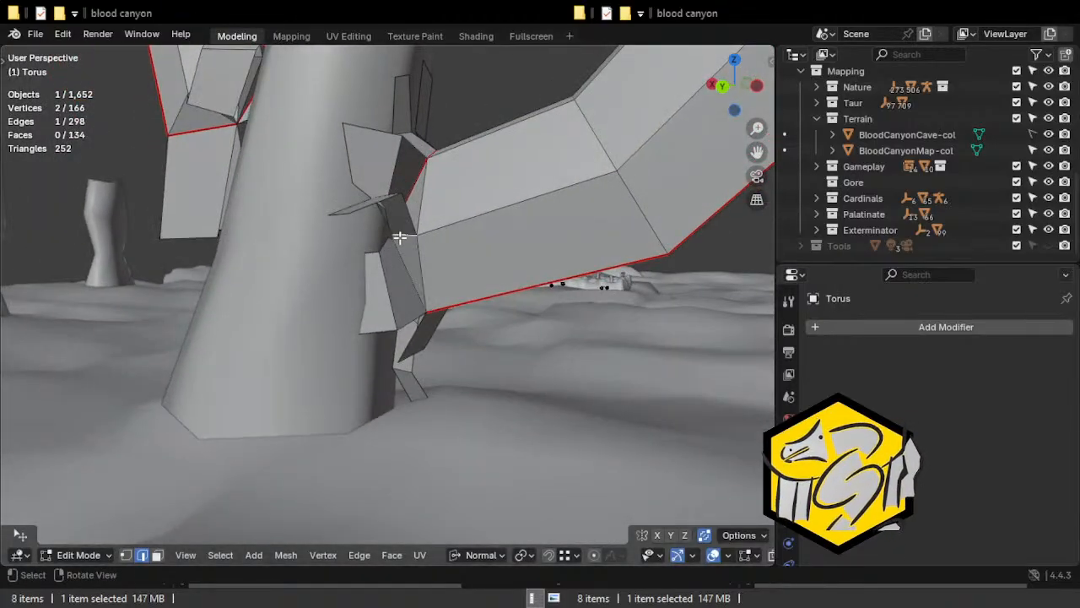
key(ctrl+e)
click(342, 315)
middle_drag(344, 315, 412, 256)
key(ctrl+e)
click(374, 315)
Mark the flap edge on the underside of the arch's left end as a seam.
middle_drag(374, 316, 341, 303)
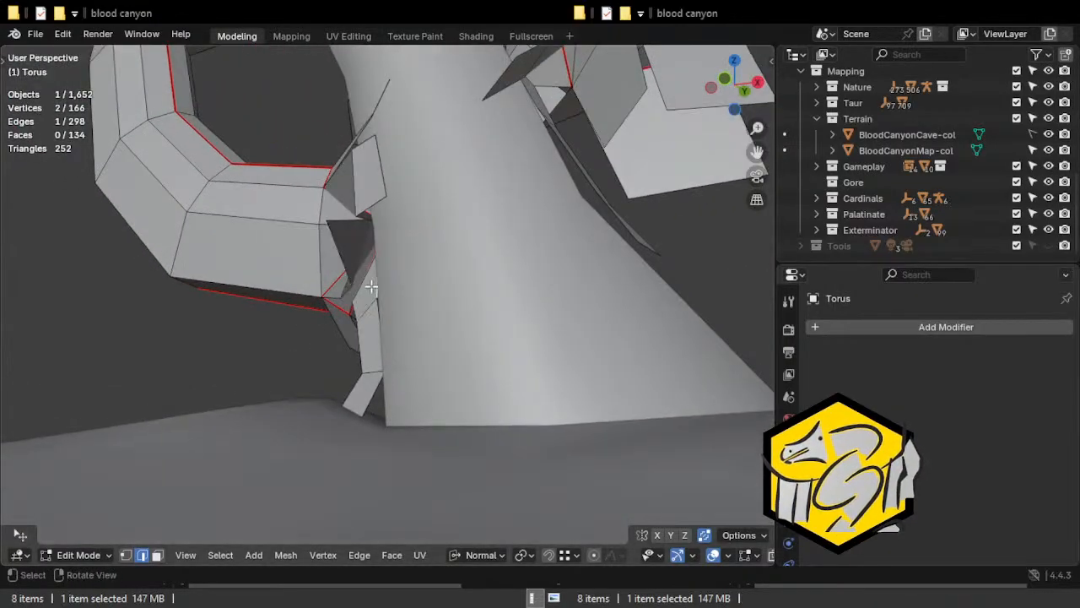
key(ctrl+e)
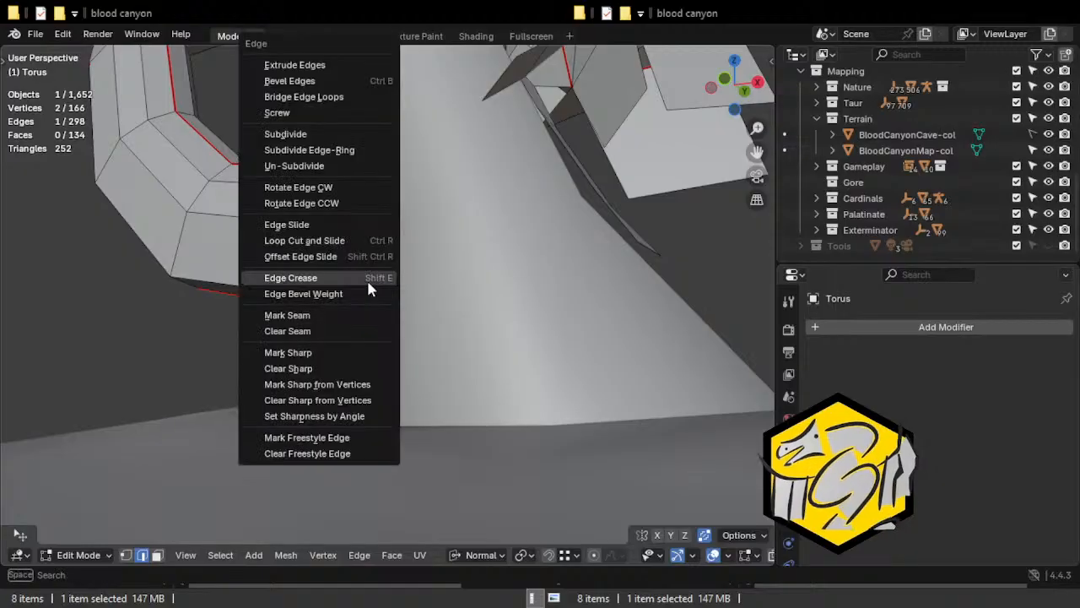
click(330, 316)
Select five flap base edges around the torus arch's right end beside the column and mark them as seams.
middle_drag(340, 231, 611, 279)
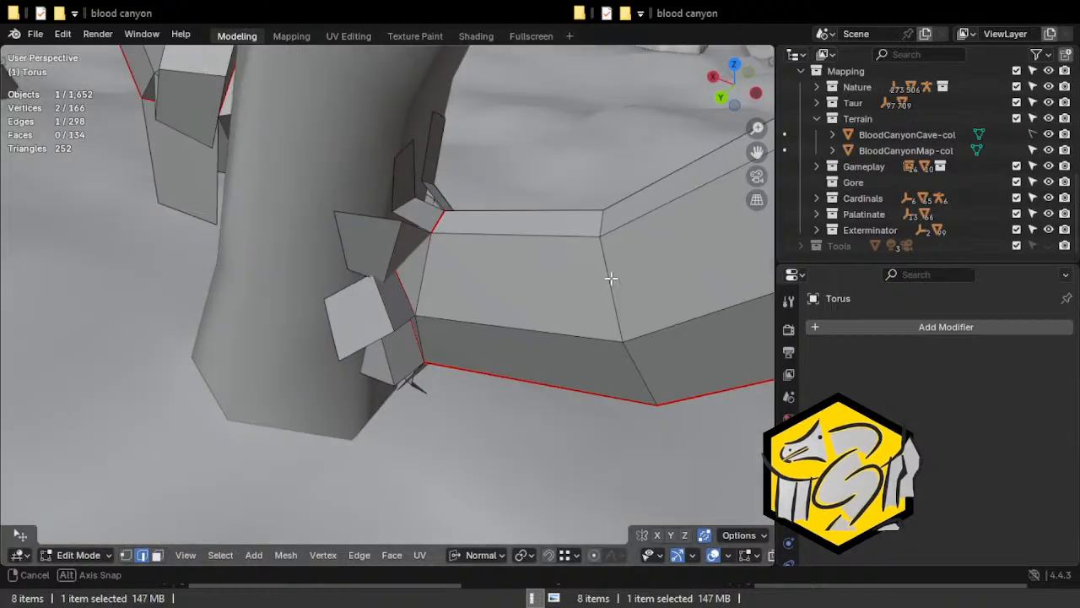
middle_drag(499, 278, 437, 272)
shift+click(314, 235)
shift+click(519, 243)
middle_drag(552, 314, 472, 213)
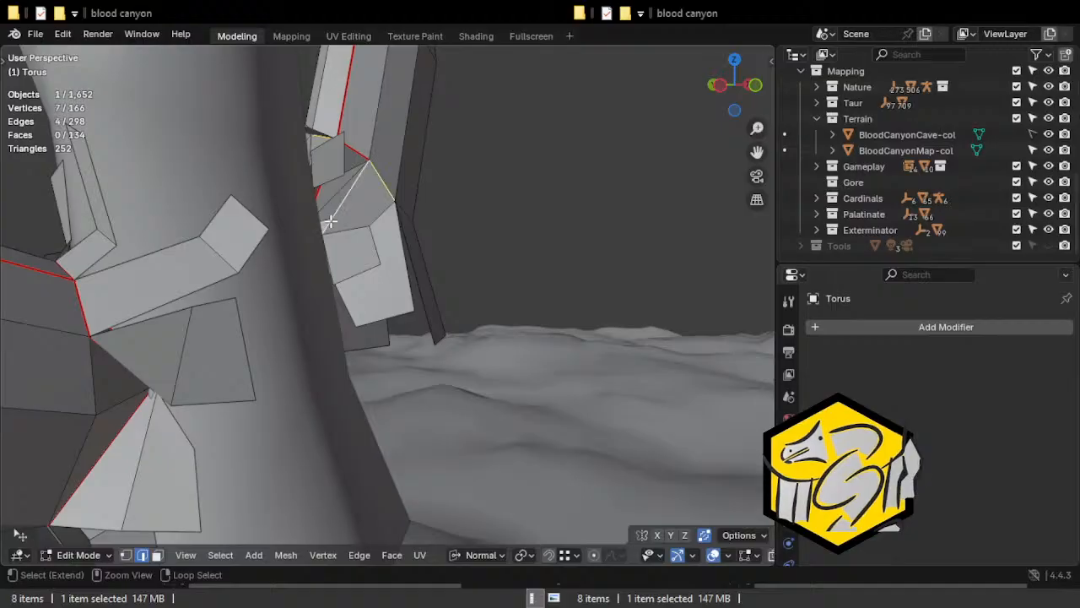
shift+click(326, 219)
middle_drag(475, 239, 395, 253)
shift+click(423, 204)
key(ctrl+e)
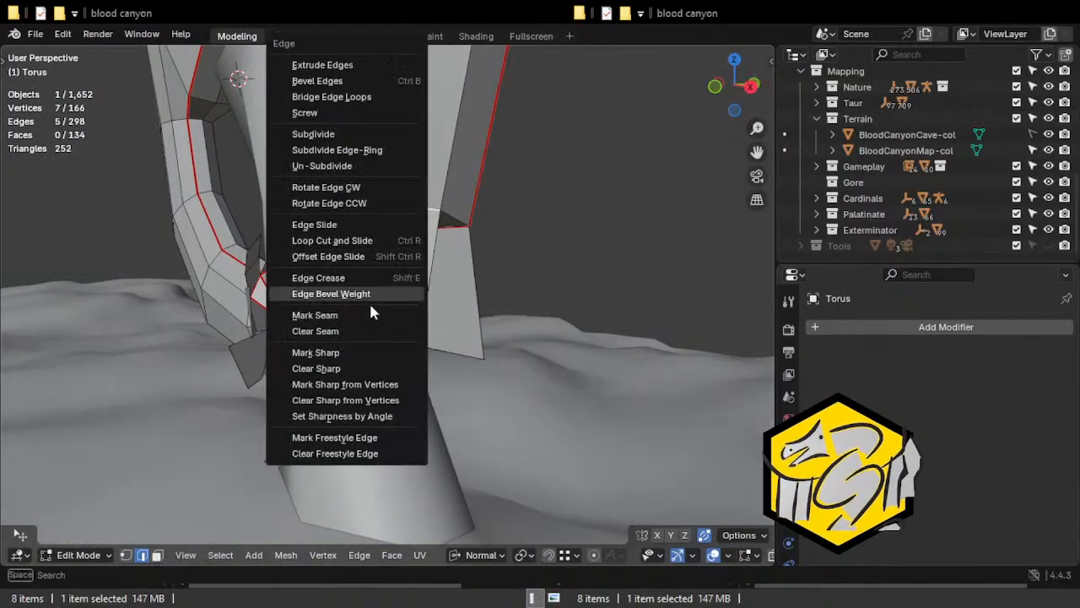
click(368, 312)
Mark the remaining flap base edge on the rear of the arch's right end as a seam.
middle_drag(495, 247, 380, 268)
click(427, 237)
mouse_move(426, 260)
shift+middle_down()
mouse_move(444, 257)
mouse_move(407, 308)
mouse_move(292, 316)
mouse_move(420, 268)
shift+middle_up()
key(ctrl+e)
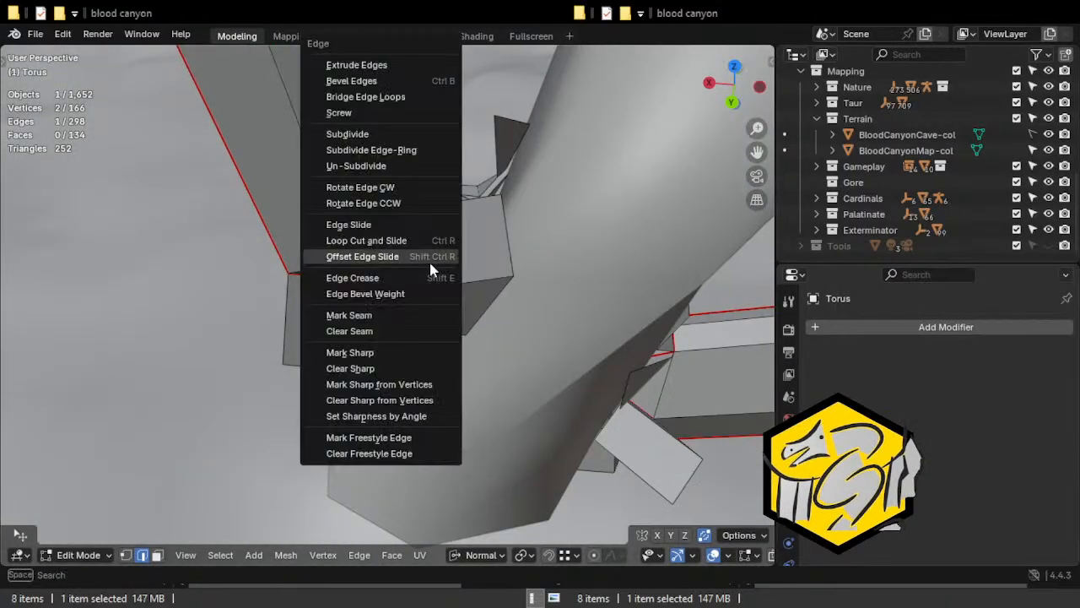
click(380, 311)
Return the torus arch to Object Mode and apply all of its transforms.
middle_drag(515, 292, 200, 280)
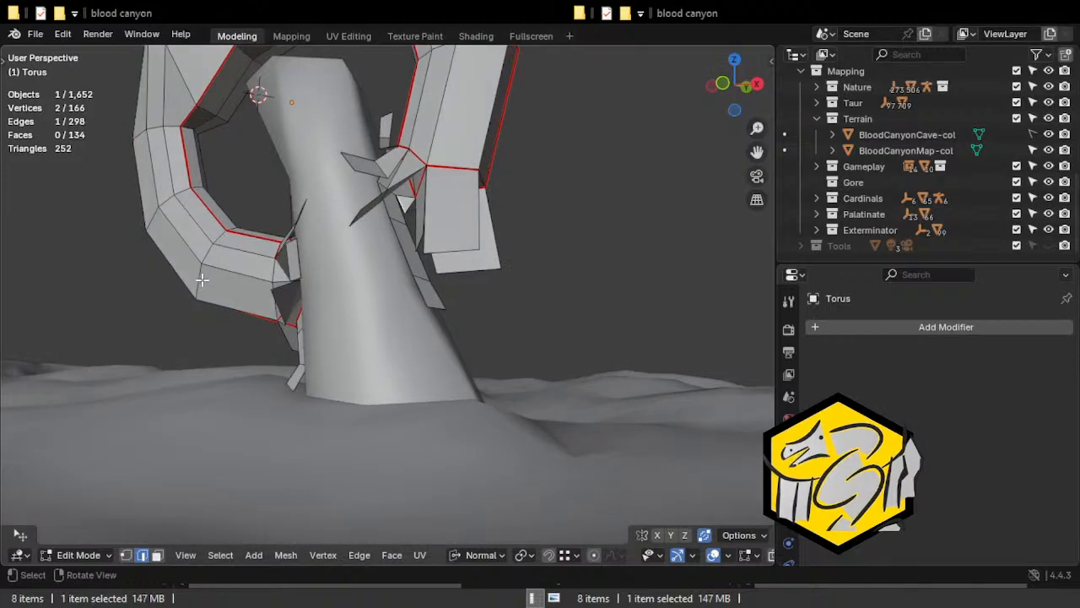
scroll(404, 176, down, 6)
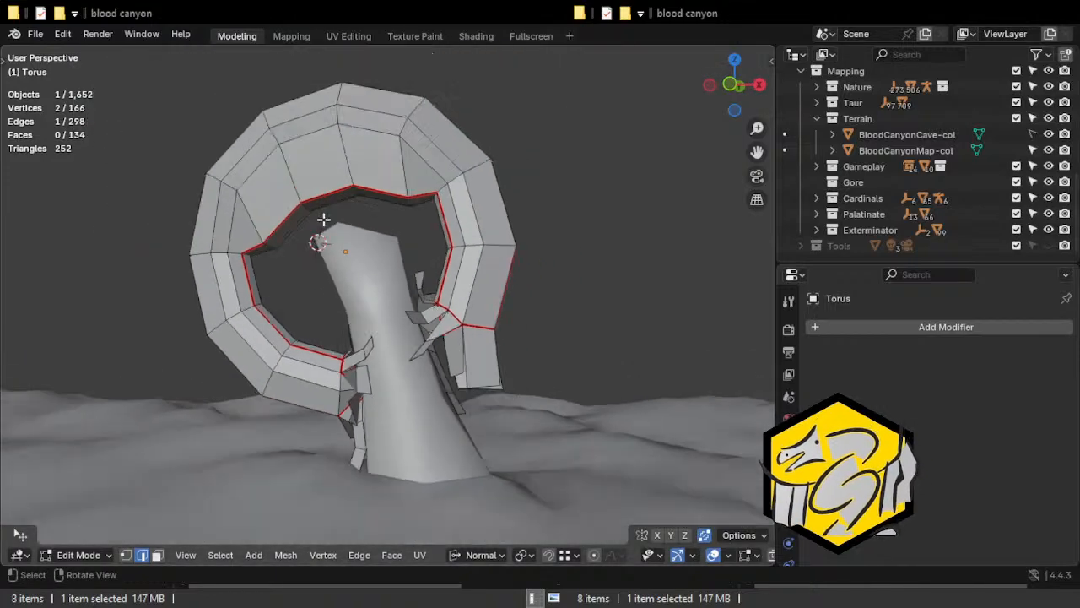
middle_drag(330, 226, 315, 253)
key(Tab)
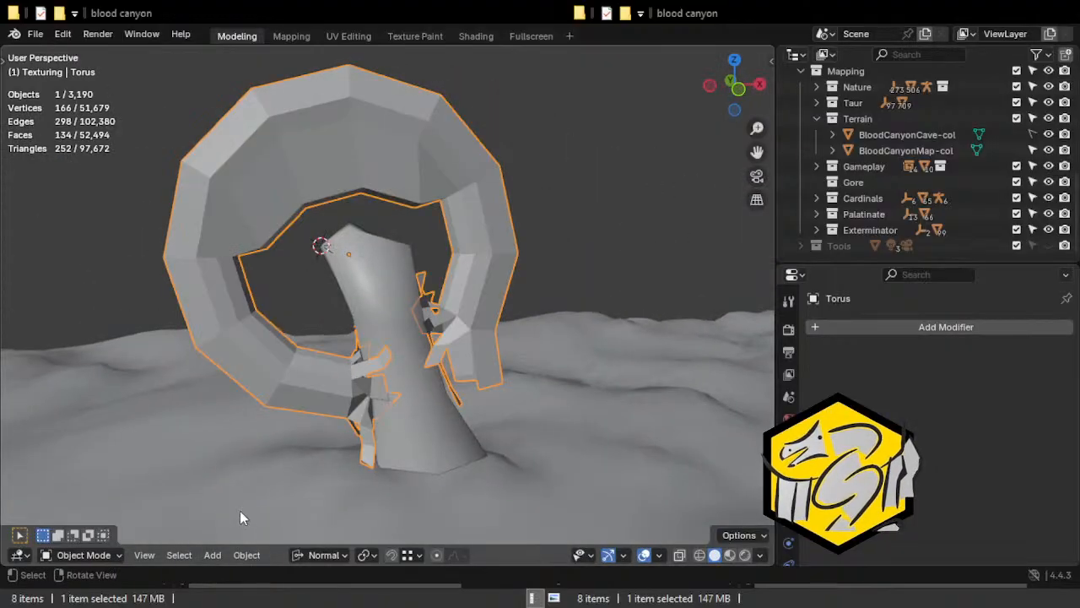
click(247, 555)
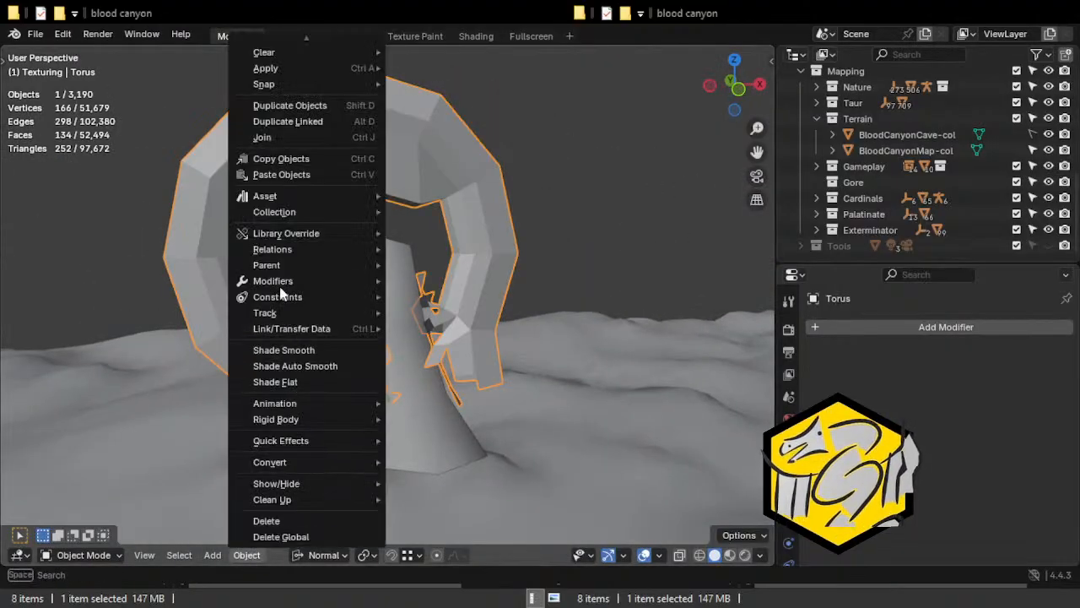
scroll(303, 93, up, 1)
mouse_move(303, 81)
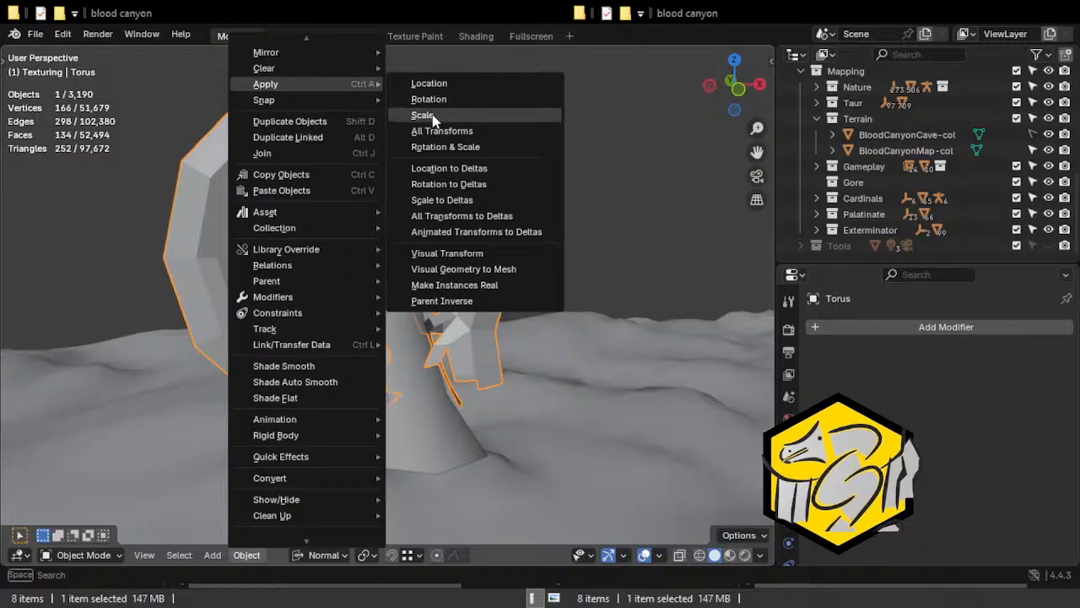
click(474, 131)
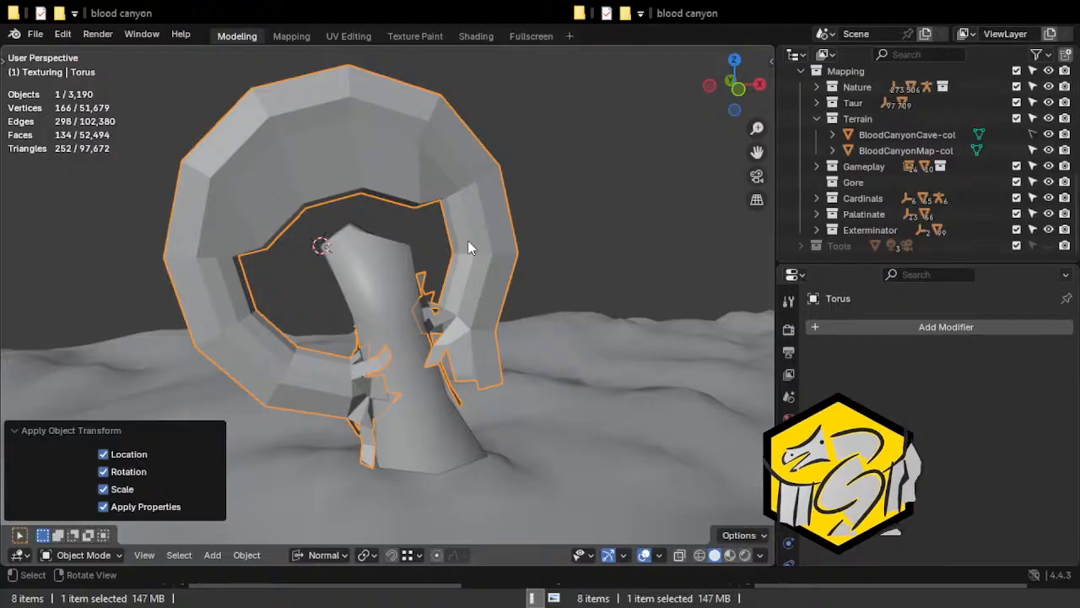
Inspect the torus arch and the fit of its flap ends against the column from several sides.
middle_drag(379, 302, 140, 316)
middle_drag(118, 244, 151, 190)
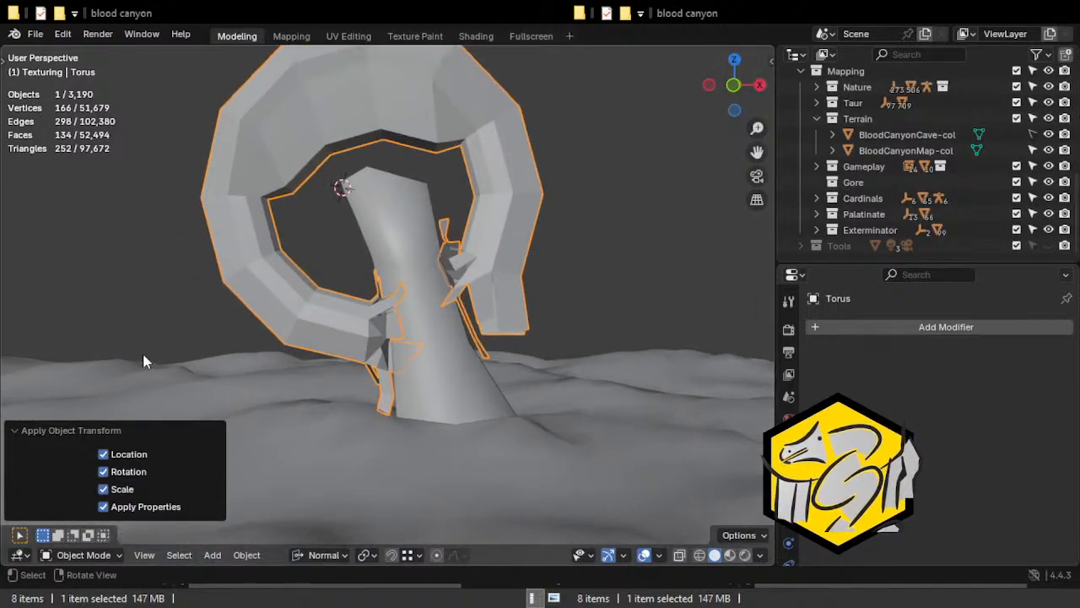
middle_drag(149, 260, 429, 388)
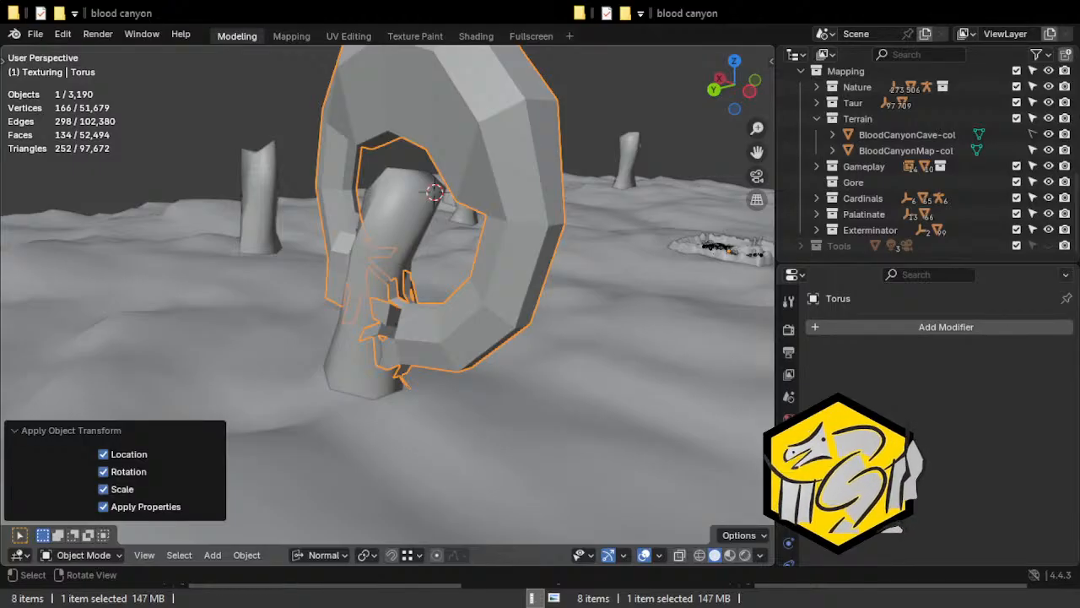
middle_drag(372, 449, 375, 466)
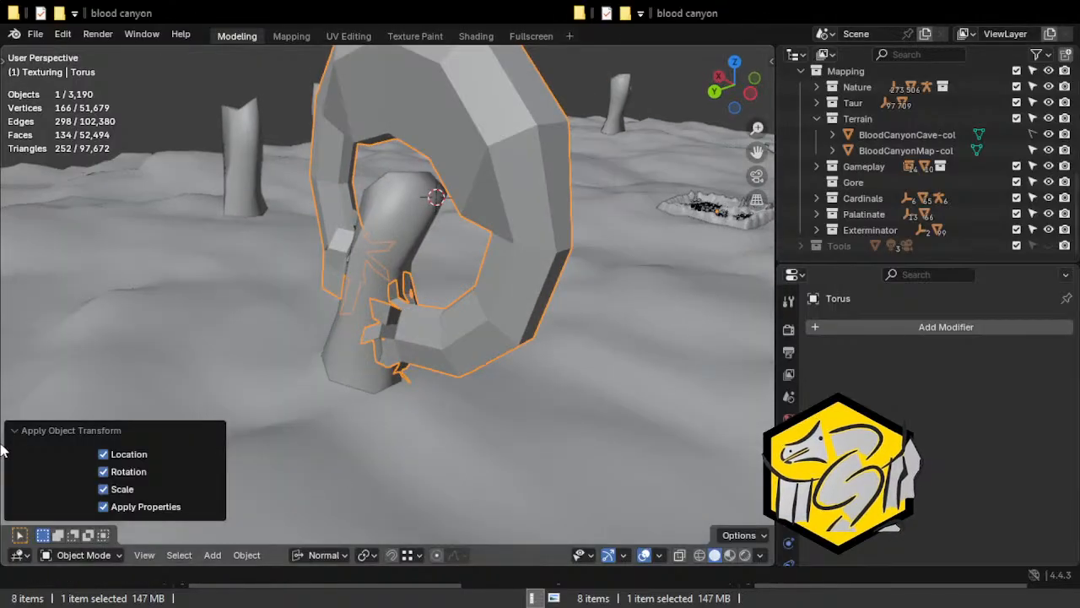
click(17, 431)
middle_drag(400, 527, 354, 497)
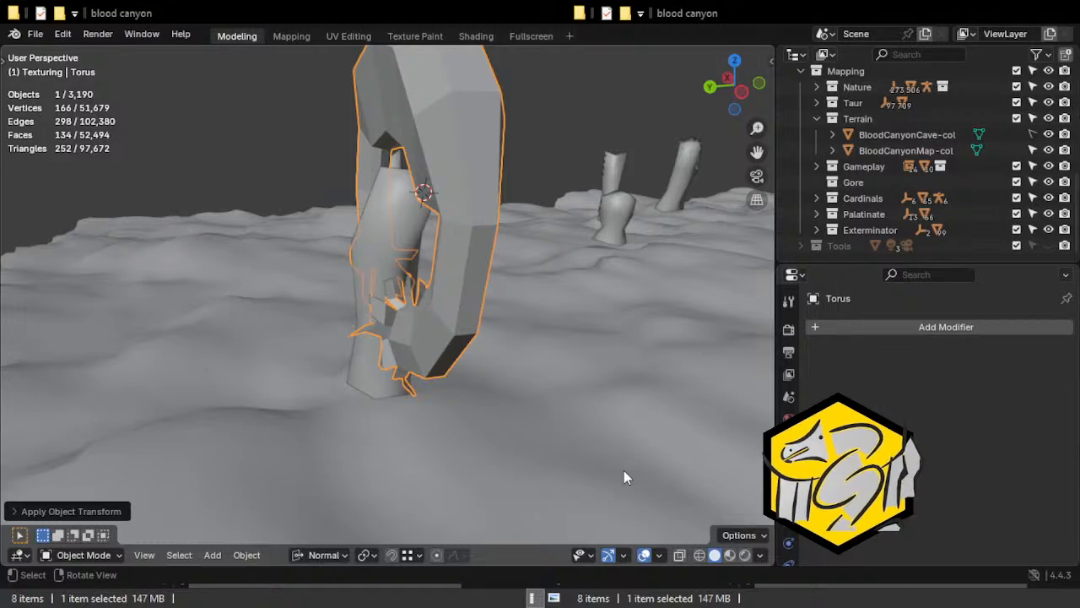
middle_drag(48, 169, 601, 269)
middle_drag(327, 289, 490, 228)
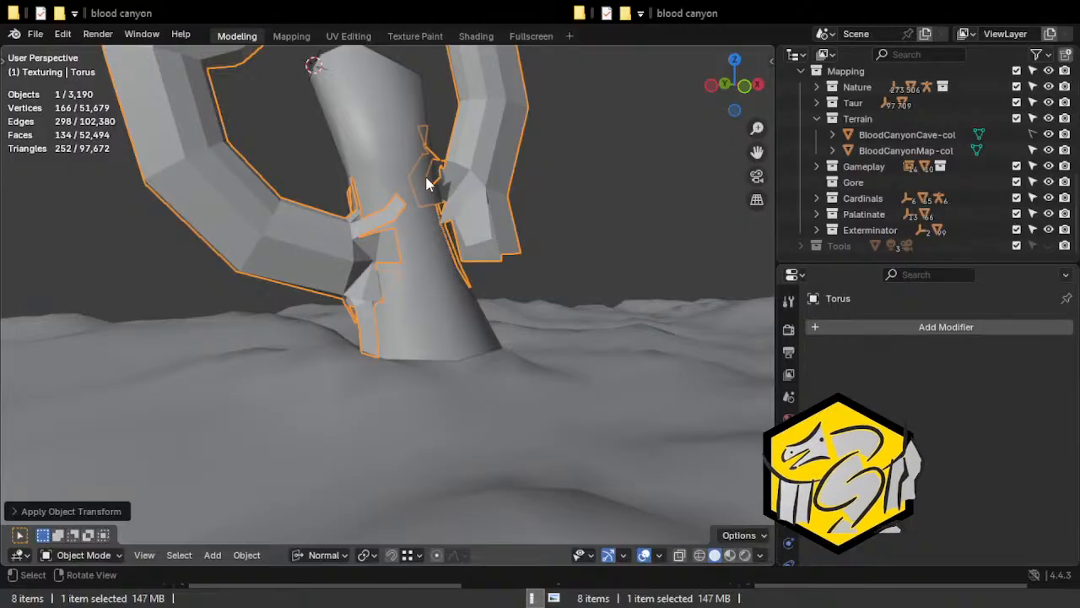
middle_drag(472, 219, 105, 198)
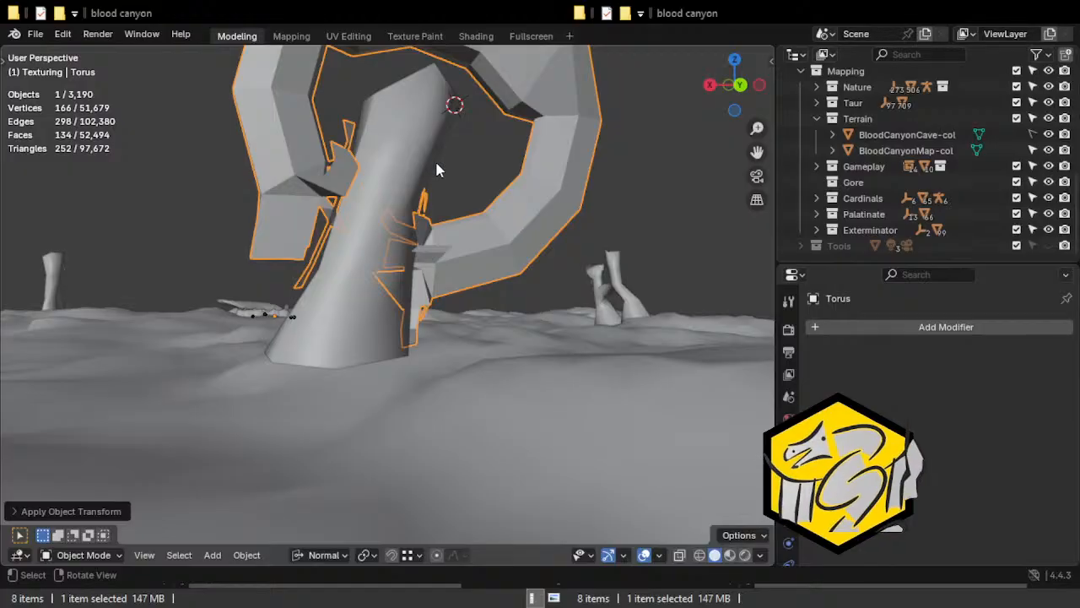
middle_drag(465, 169, 474, 212)
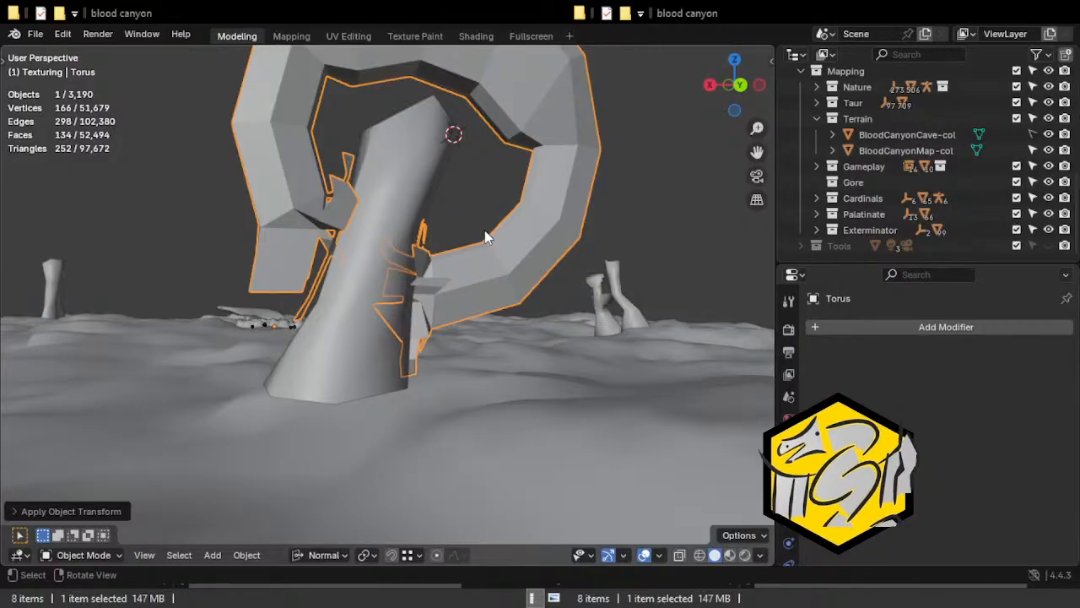
middle_drag(475, 160, 441, 210)
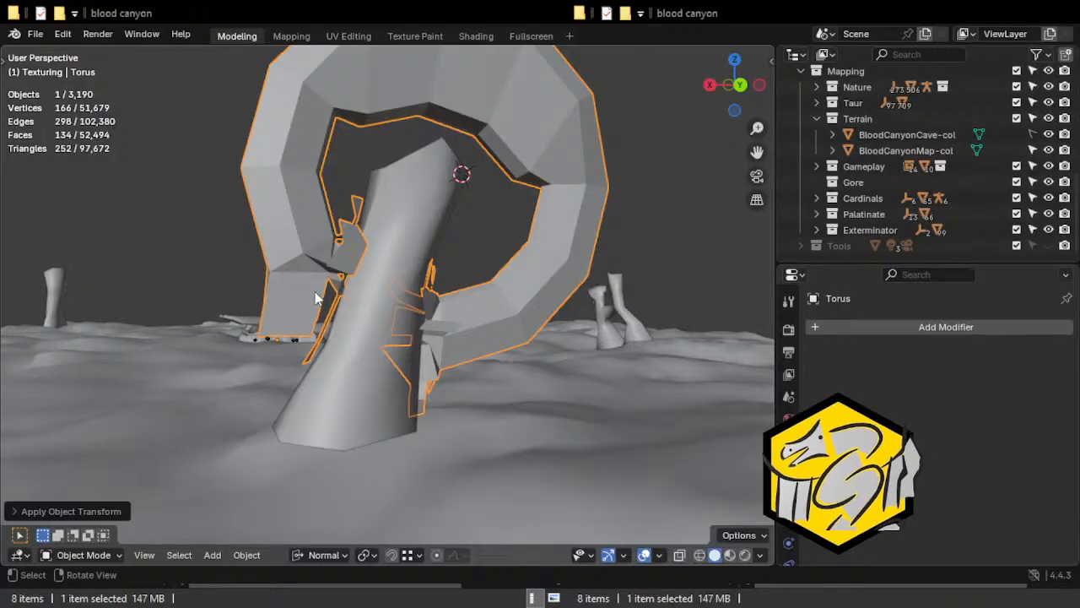
middle_drag(274, 275, 378, 299)
middle_drag(502, 295, 375, 289)
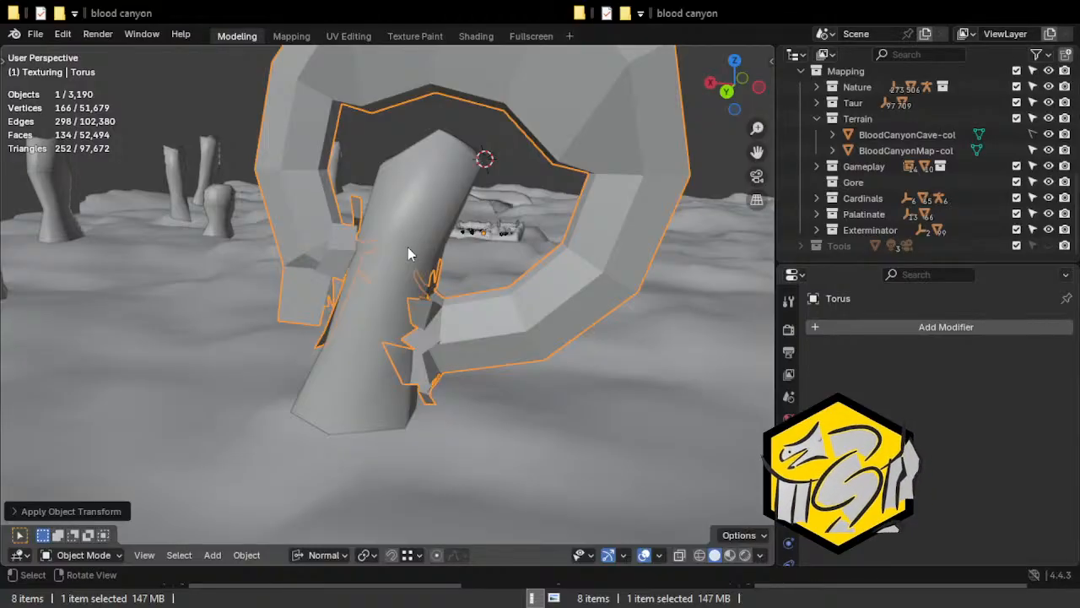
middle_drag(395, 236, 462, 243)
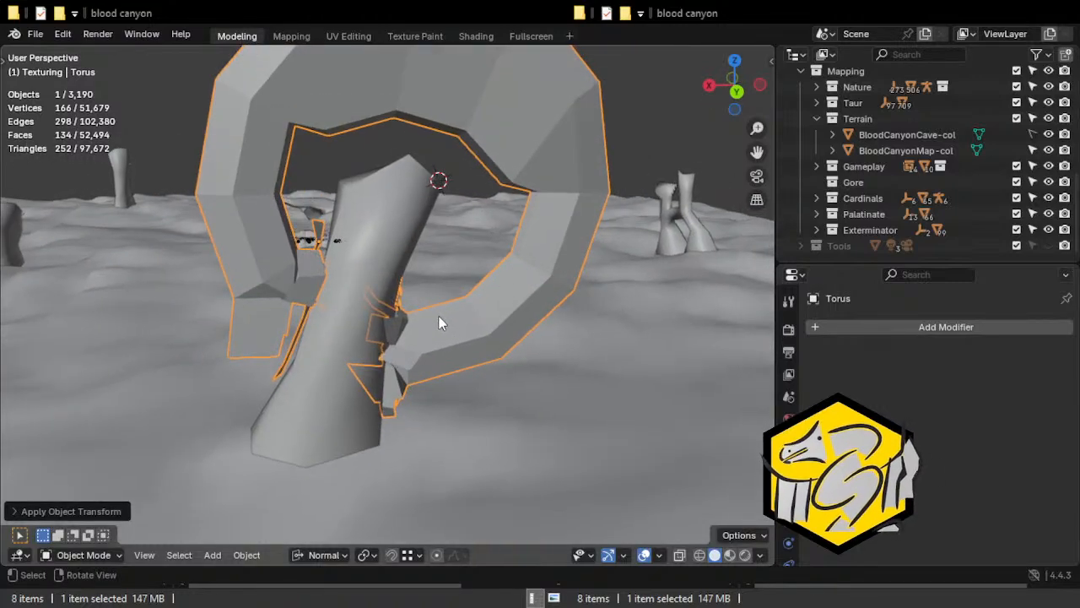
middle_drag(487, 280, 370, 276)
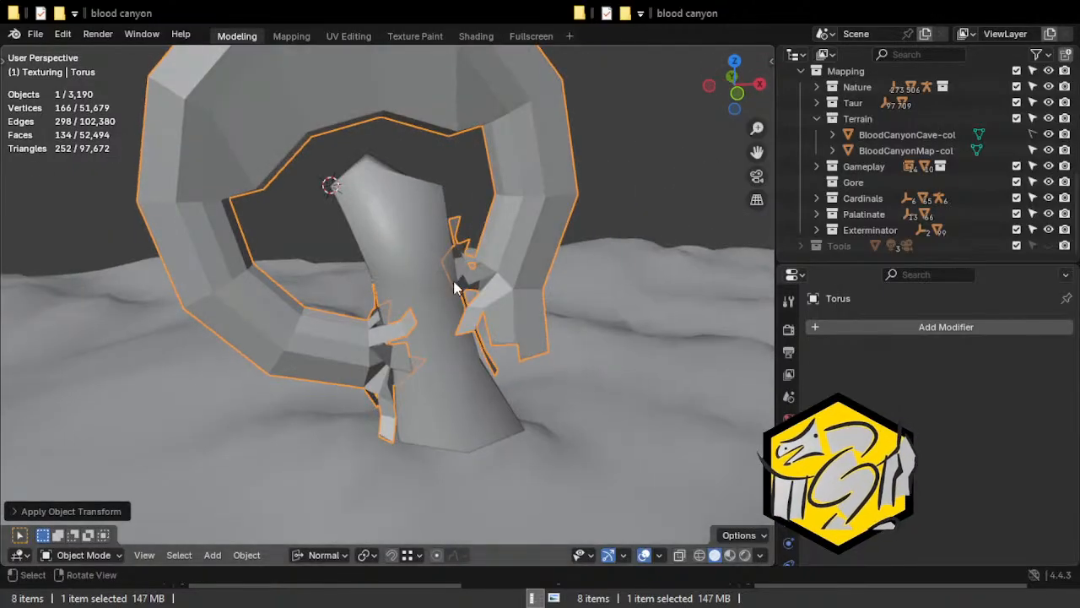
click(11, 511)
click(13, 432)
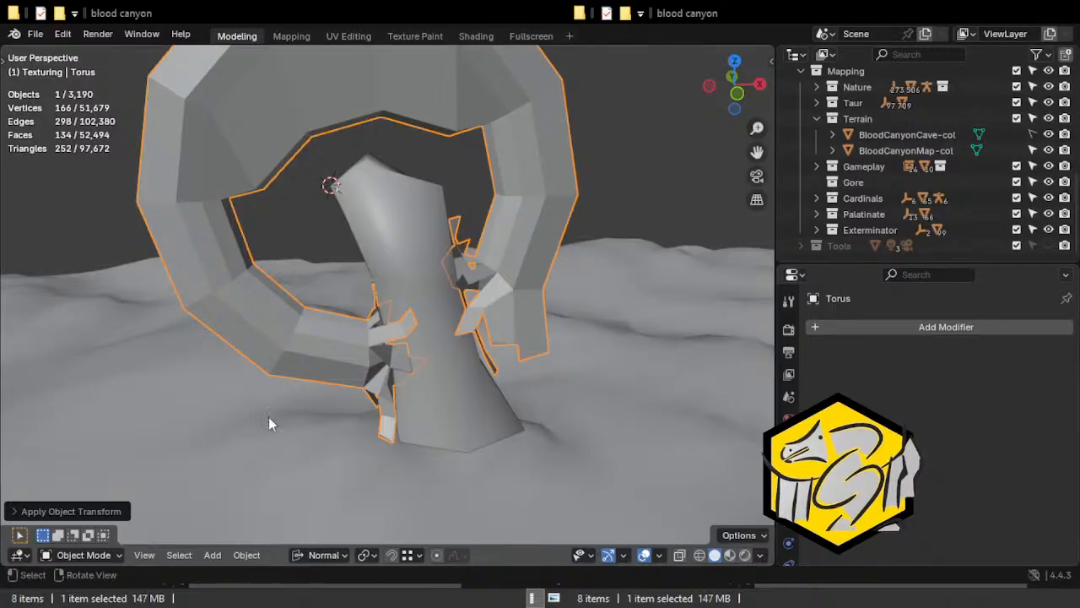
middle_drag(105, 261, 543, 234)
scroll(568, 292, down, 4)
middle_drag(570, 297, 507, 301)
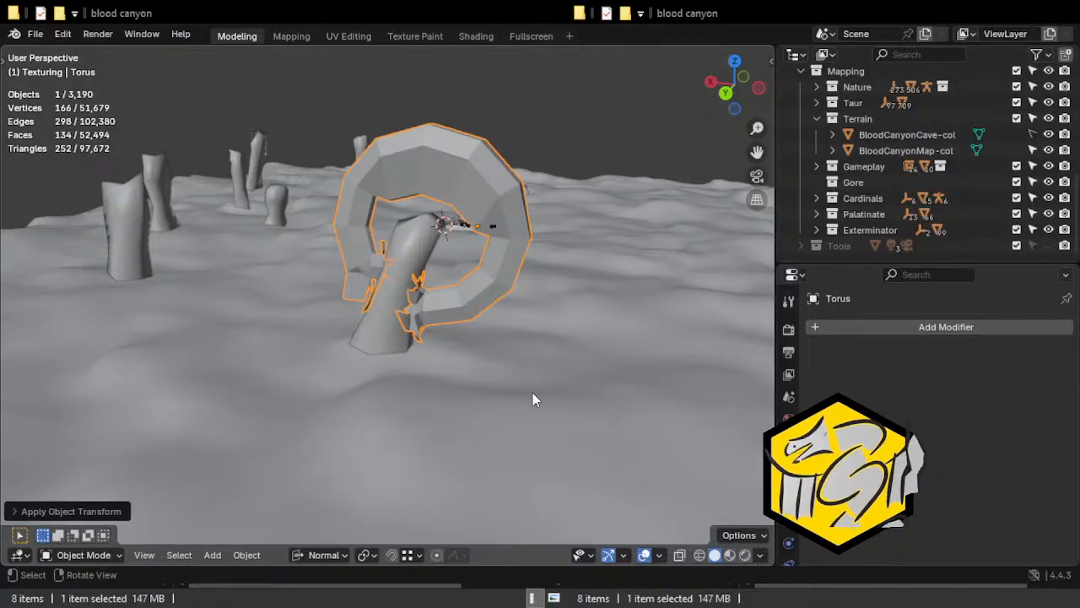
middle_drag(623, 270, 497, 233)
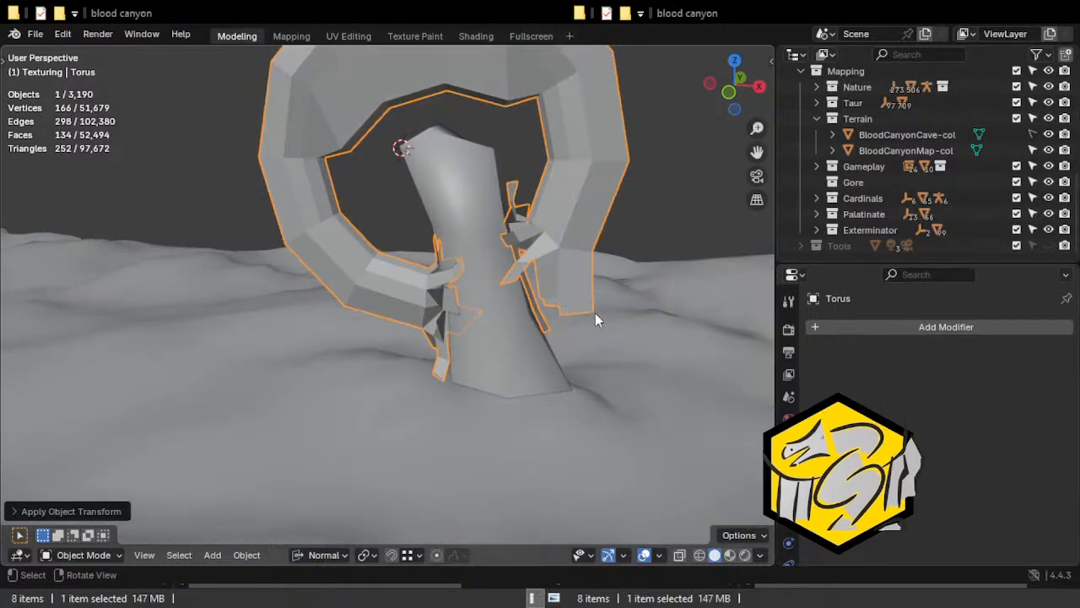
middle_drag(595, 313, 538, 303)
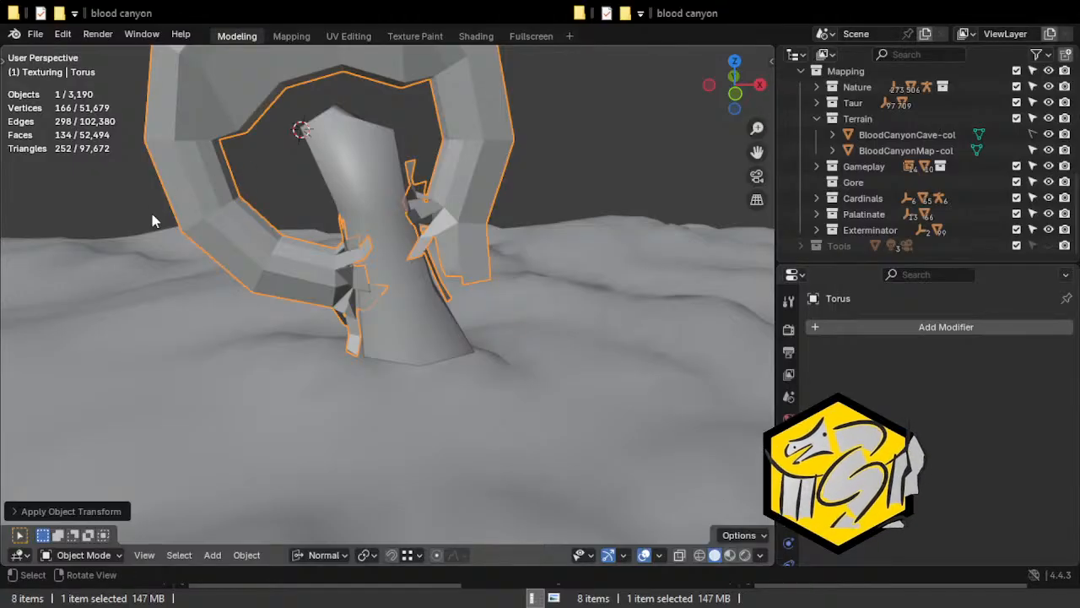
middle_drag(174, 231, 292, 178)
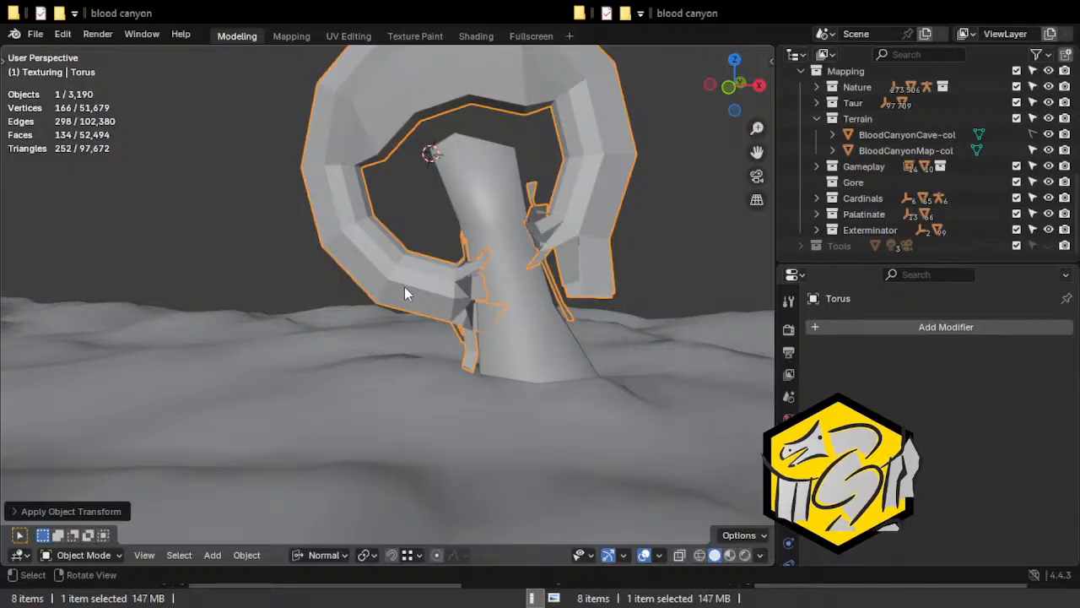
middle_drag(377, 221, 418, 202)
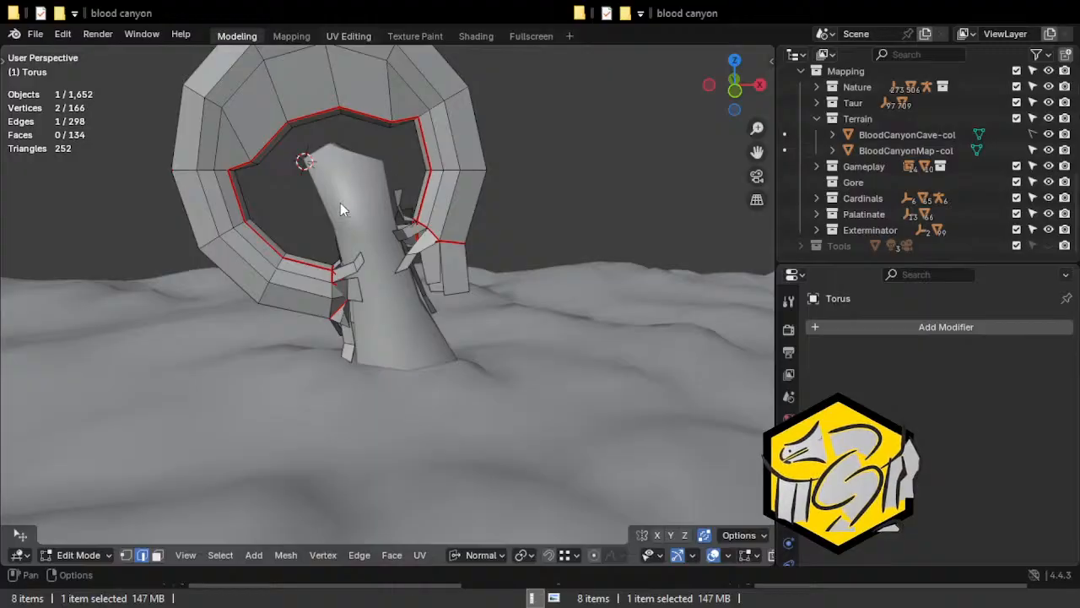
Look through the UV Editing, Mapping and Modeling workspaces, returning the torus arch to Object Mode, and end in Mapping.
click(348, 37)
scroll(242, 268, down, 3)
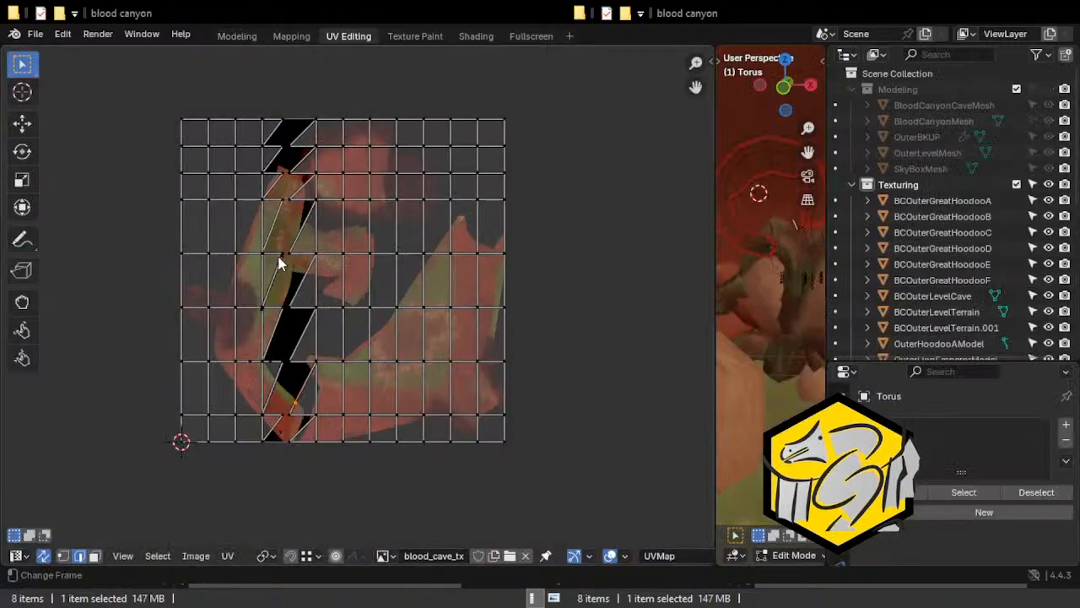
click(291, 36)
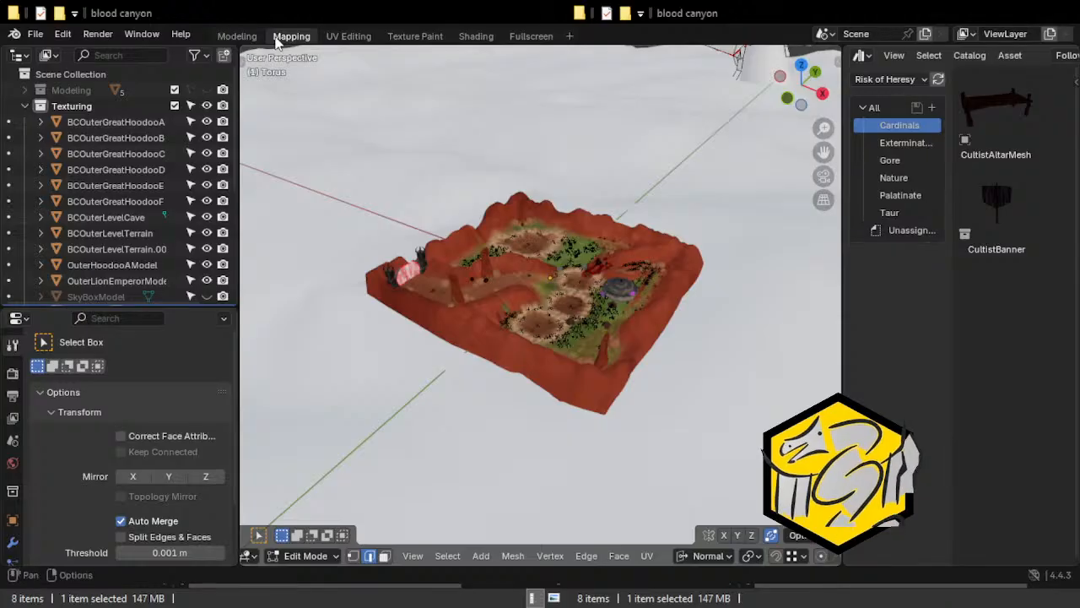
click(238, 37)
key(Tab)
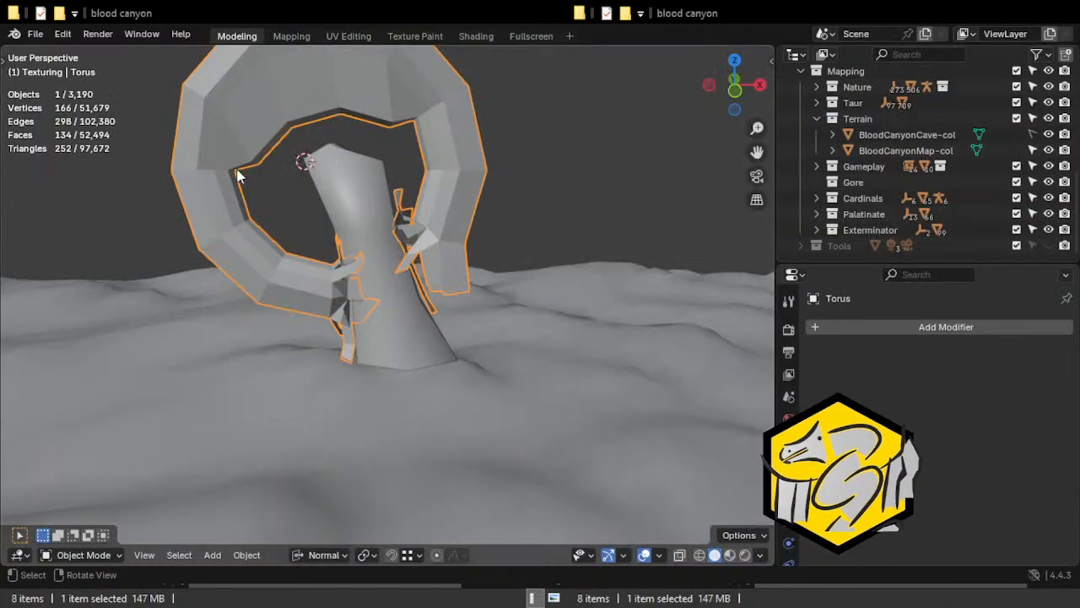
click(291, 37)
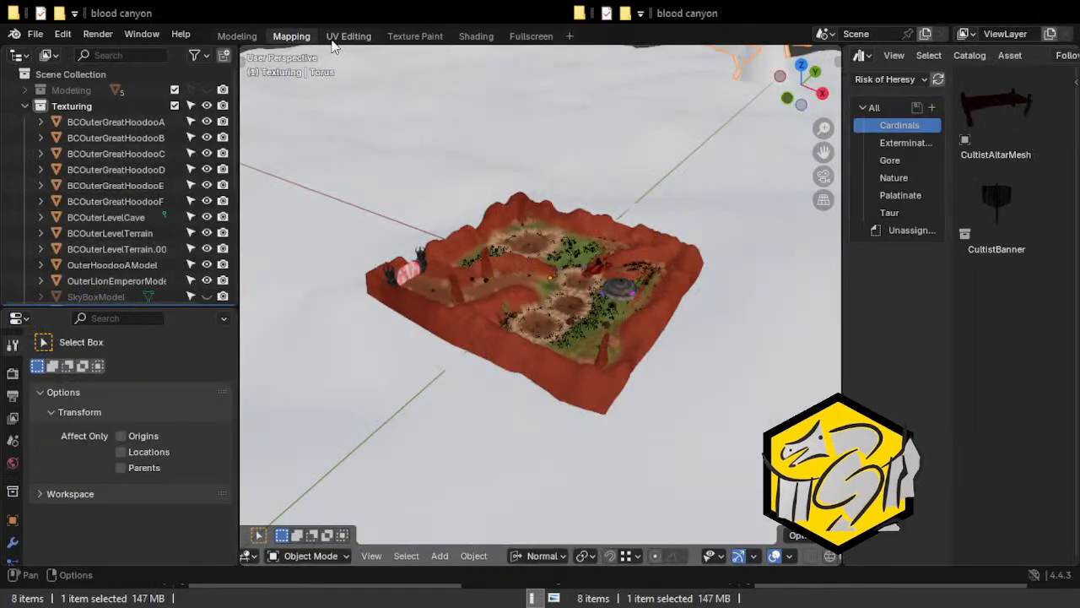
click(338, 36)
click(293, 38)
Reorder the workspaces so that Mapping follows Shading and Fullscreen comes last.
right_click(291, 36)
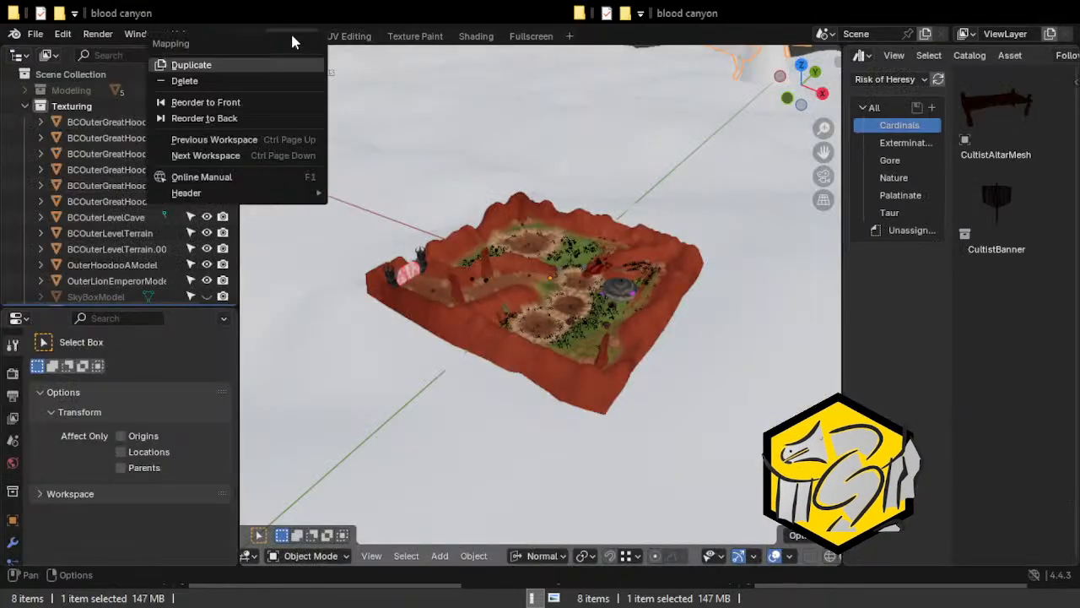
click(263, 101)
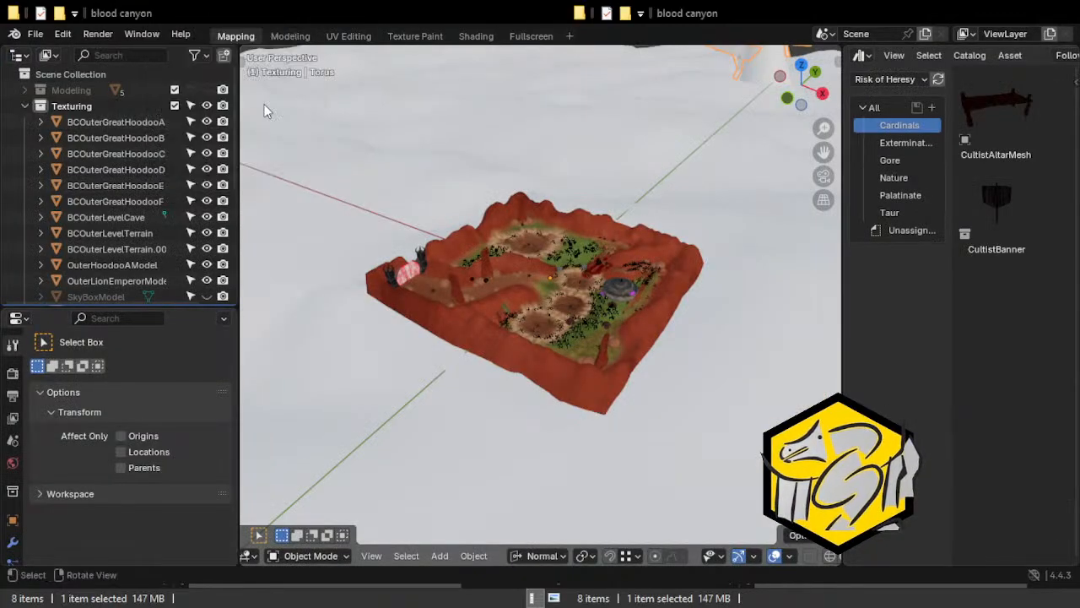
right_click(232, 35)
click(210, 118)
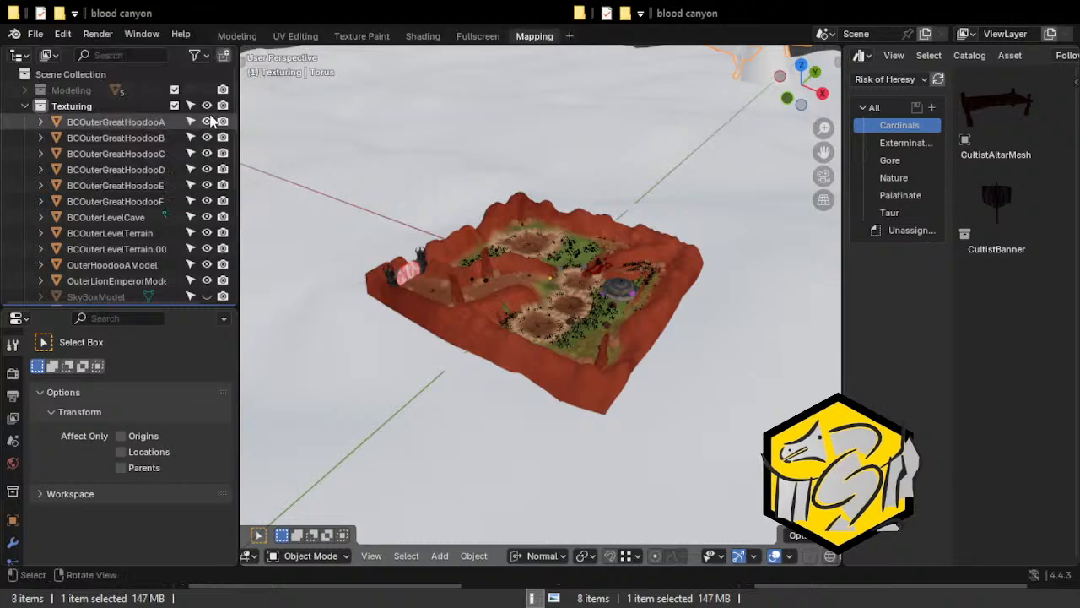
right_click(471, 37)
click(388, 117)
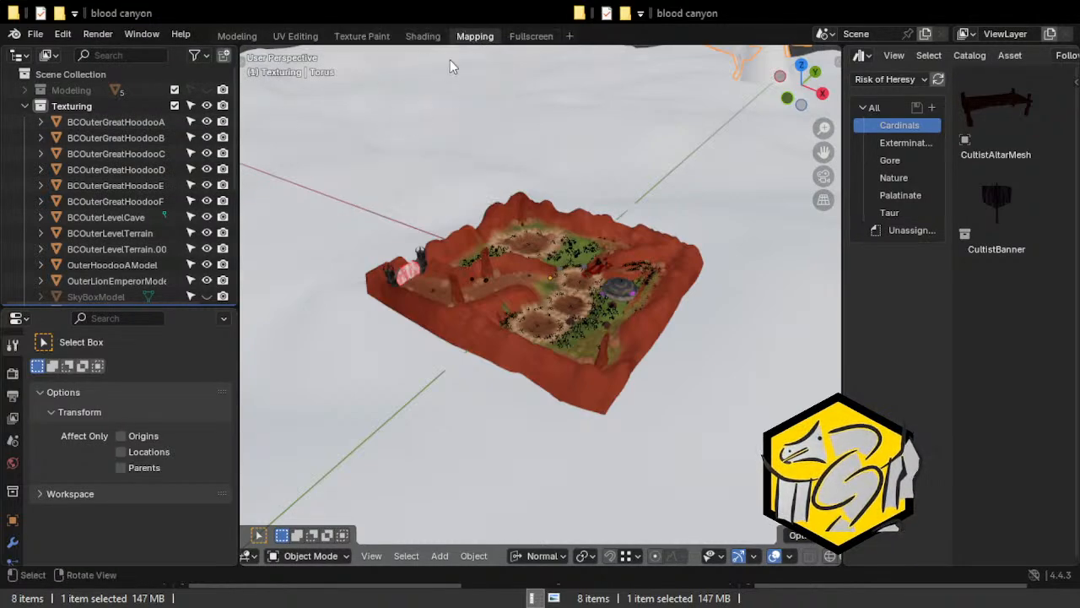
Put the torus arch in Edit Mode, check its current UVs in the UV Editing workspace and return to Modeling.
right_click(458, 36)
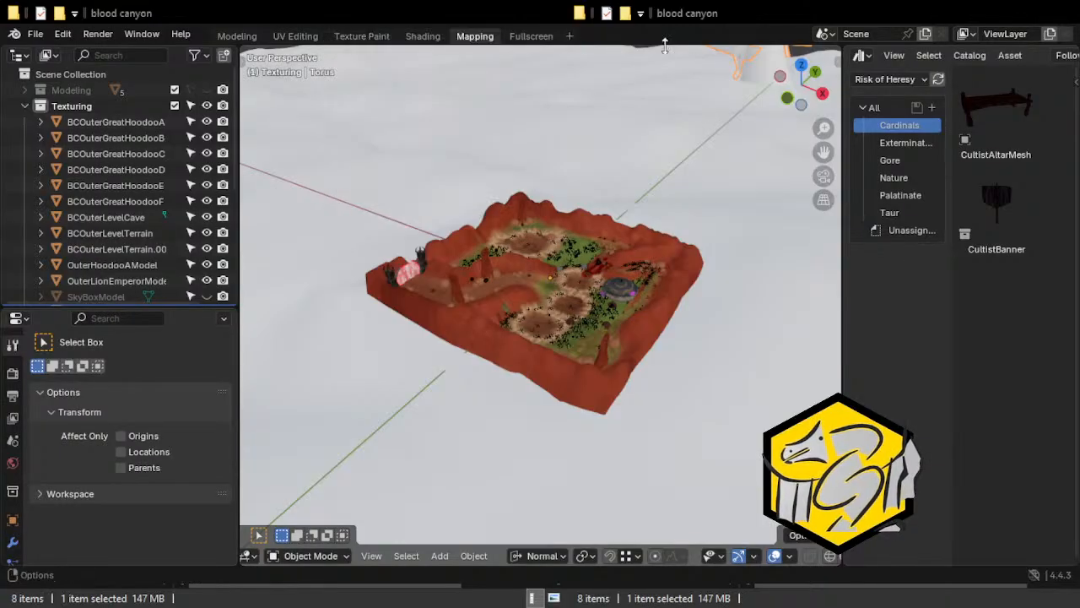
click(425, 38)
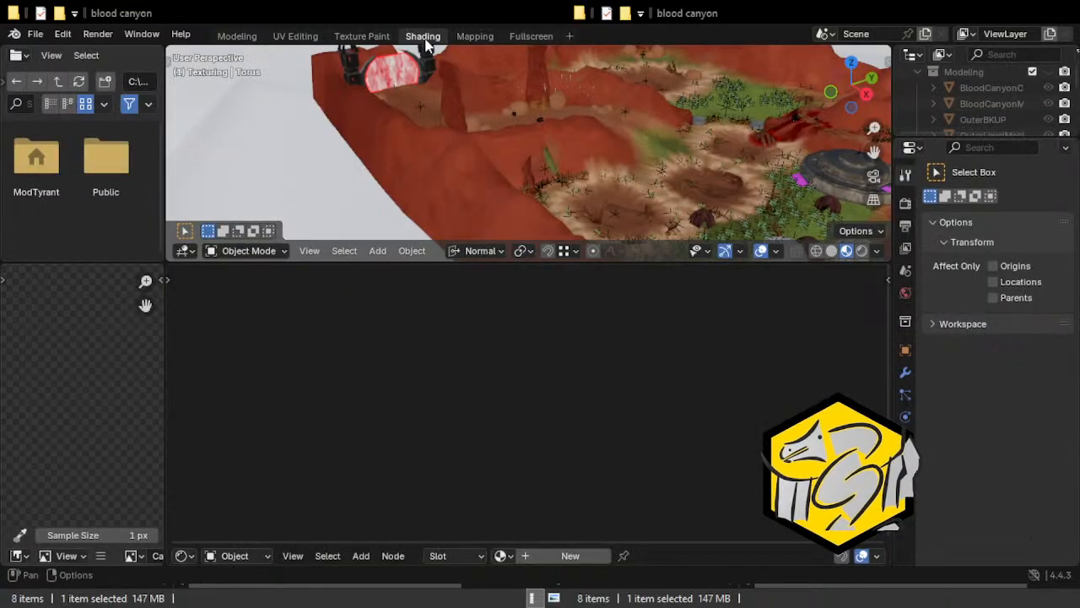
click(478, 38)
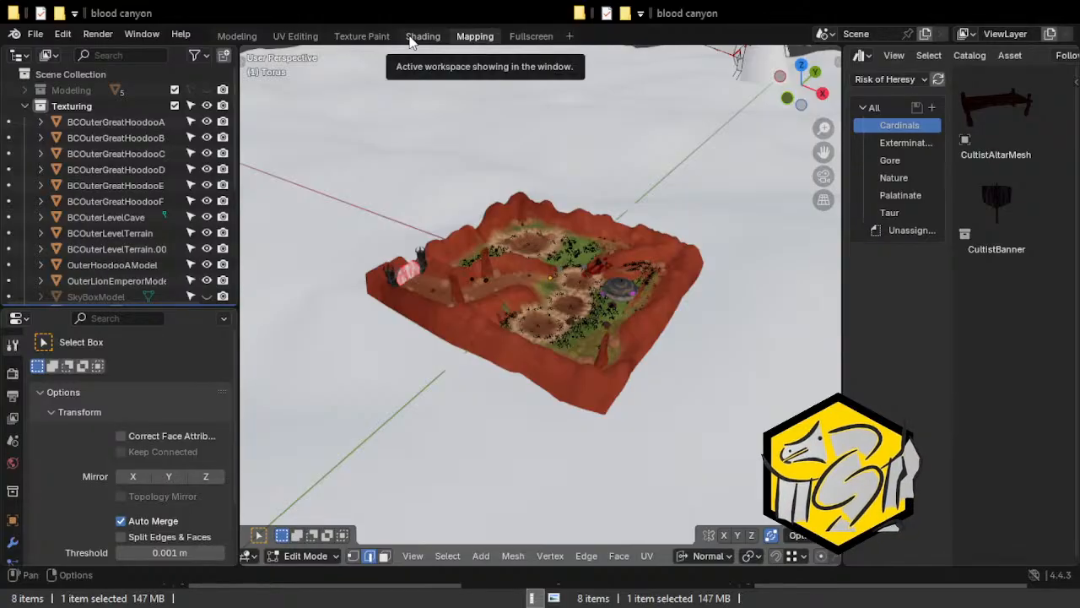
click(287, 36)
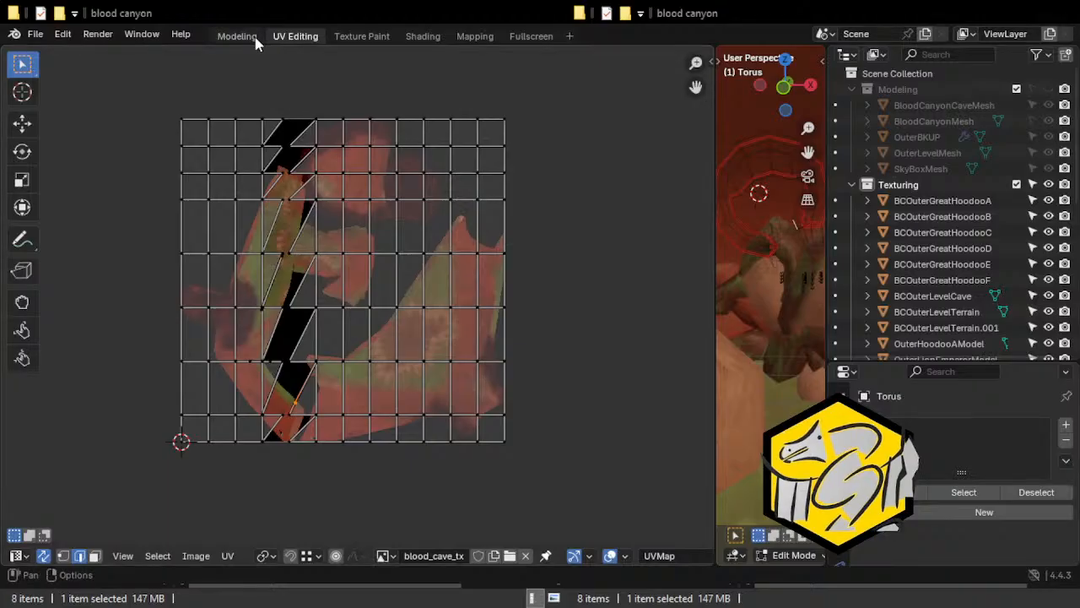
click(249, 36)
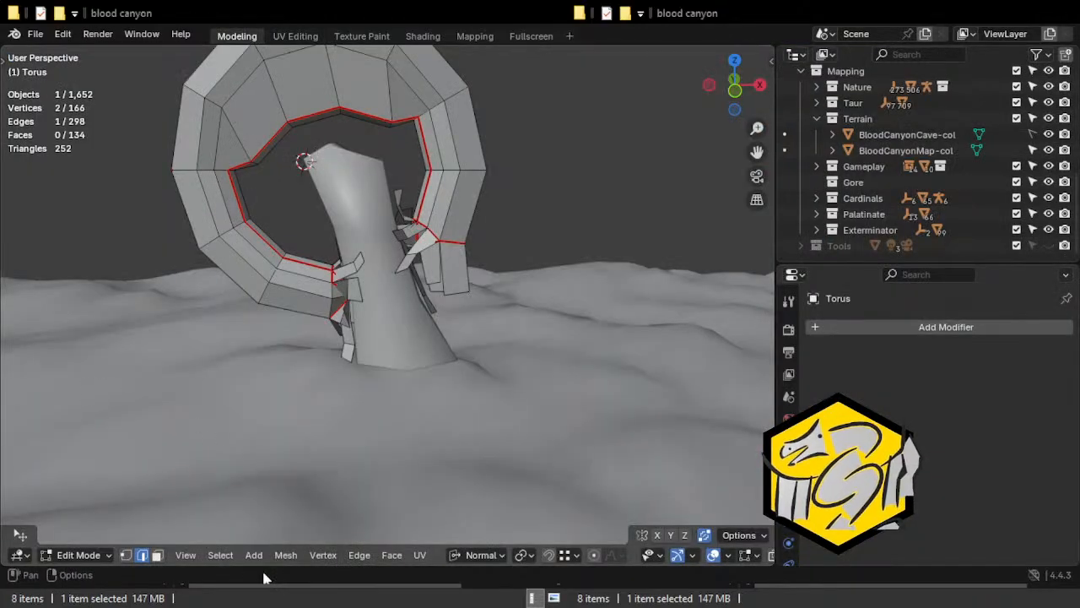
click(90, 558)
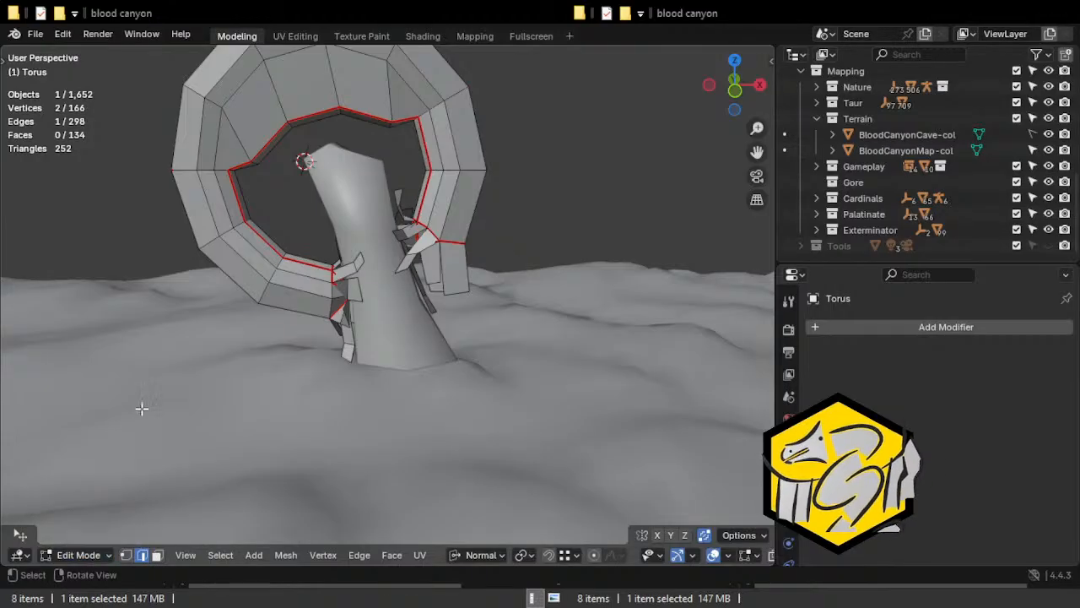
Select all linked geometry of the torus arch, unwrap it and view its islands in the UV Editing workspace.
click(267, 350)
middle_drag(169, 248, 234, 278)
key(ctrl+l)
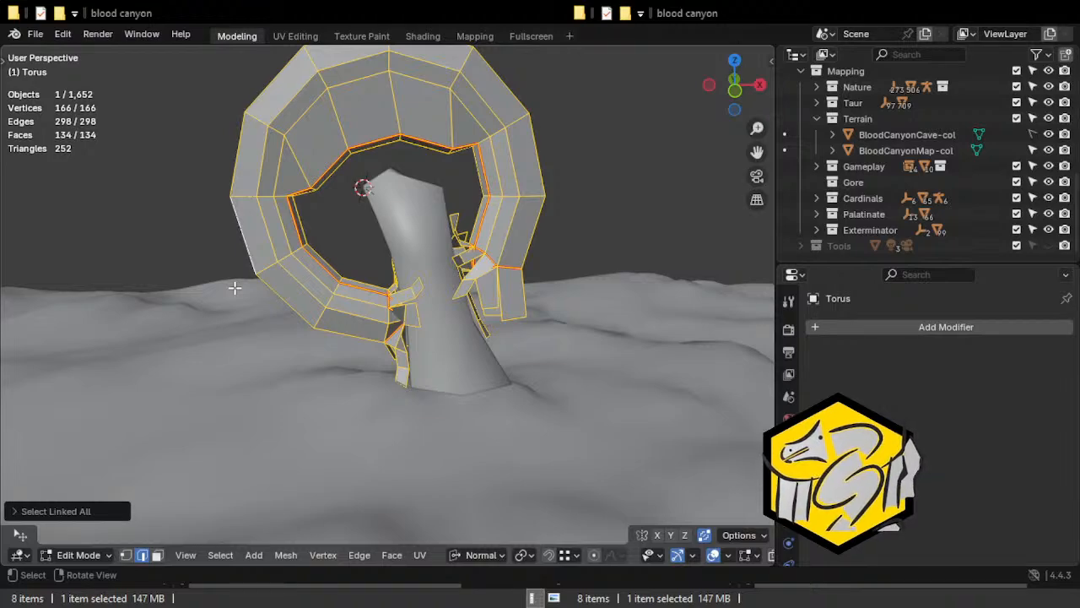
key(u)
click(194, 196)
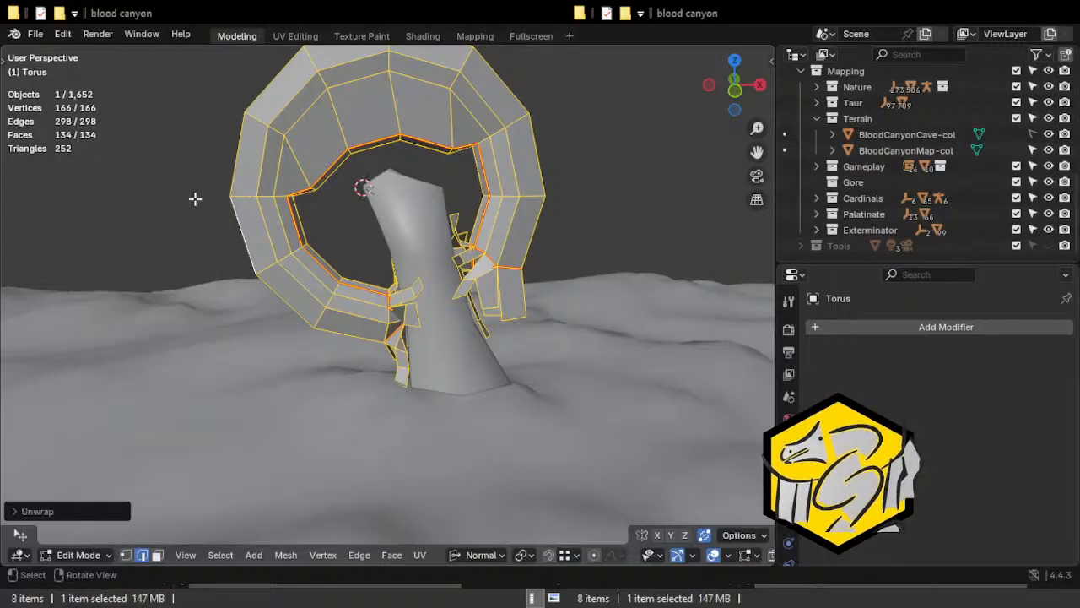
click(296, 36)
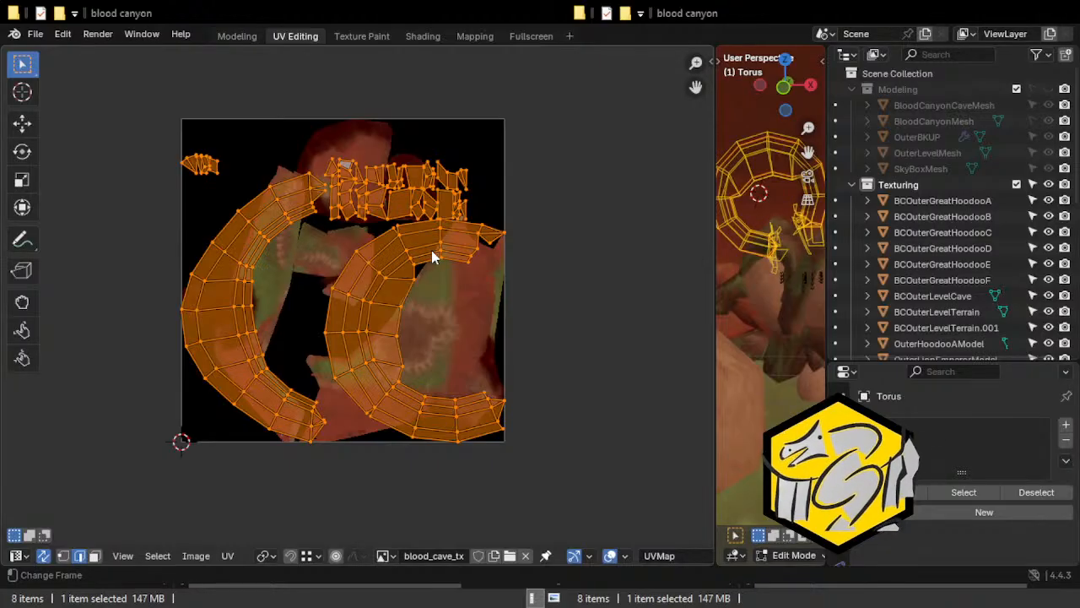
scroll(321, 237, up, 1)
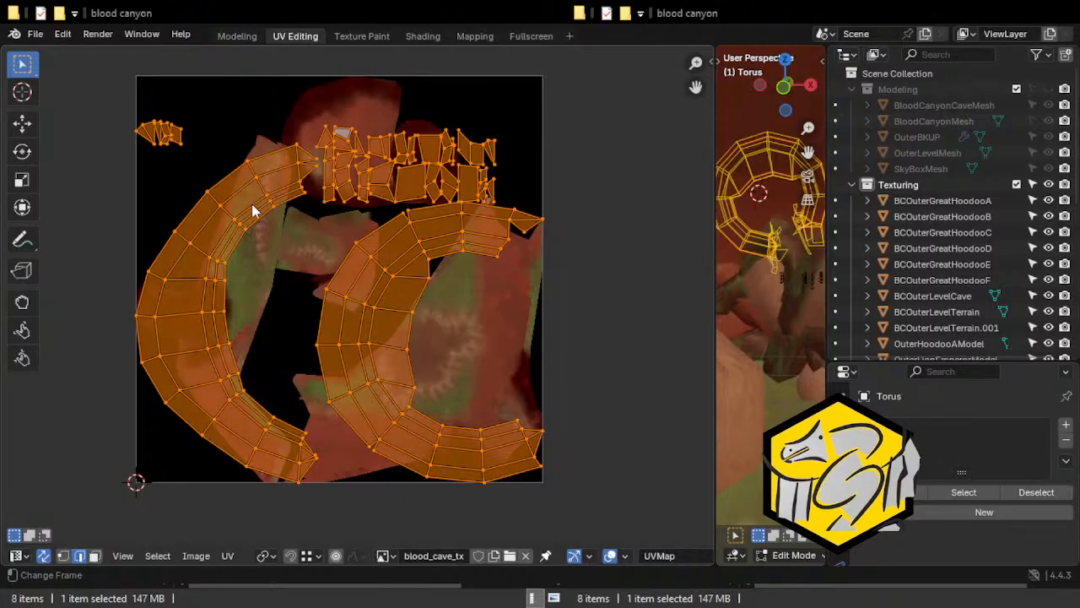
In the Modeling workspace, select the seam loop around the torus arch's outer rim and clear the seam.
click(220, 35)
click(301, 242)
middle_drag(304, 306, 359, 250)
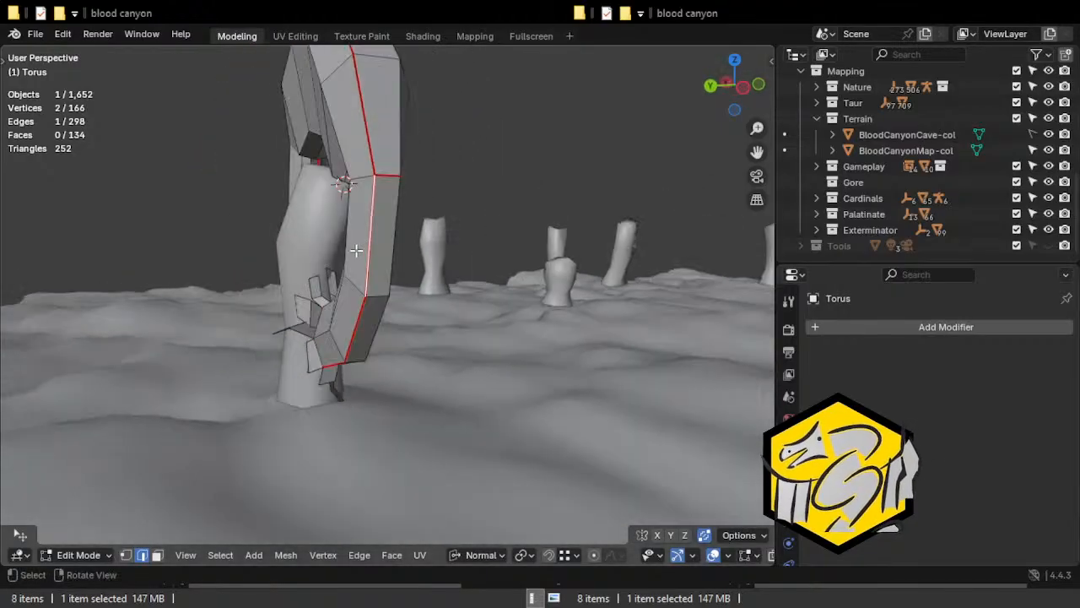
alt+click(368, 254)
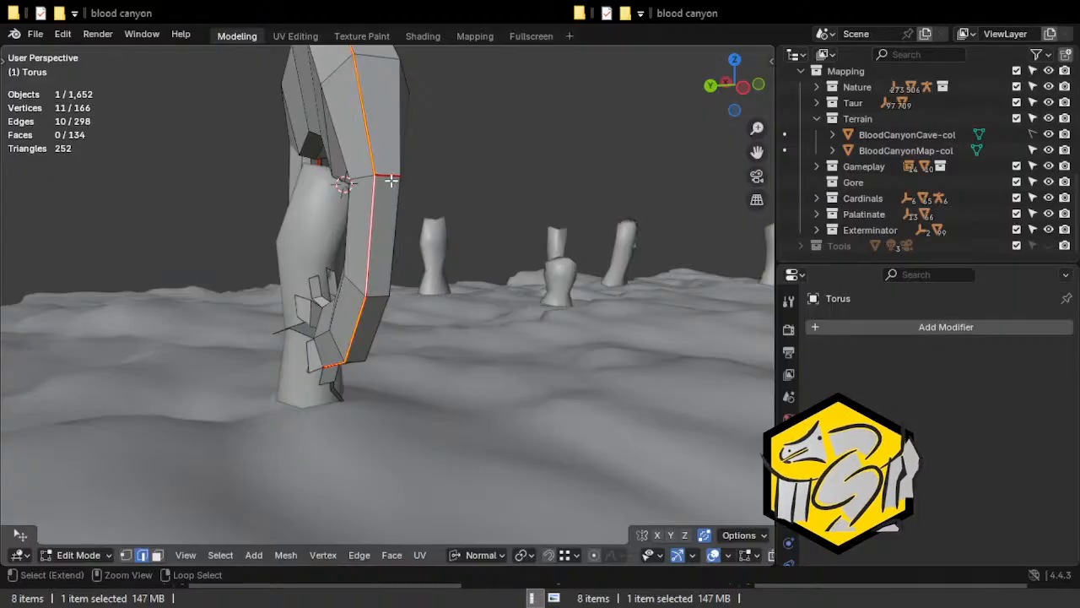
shift+click(391, 173)
middle_drag(456, 287, 379, 298)
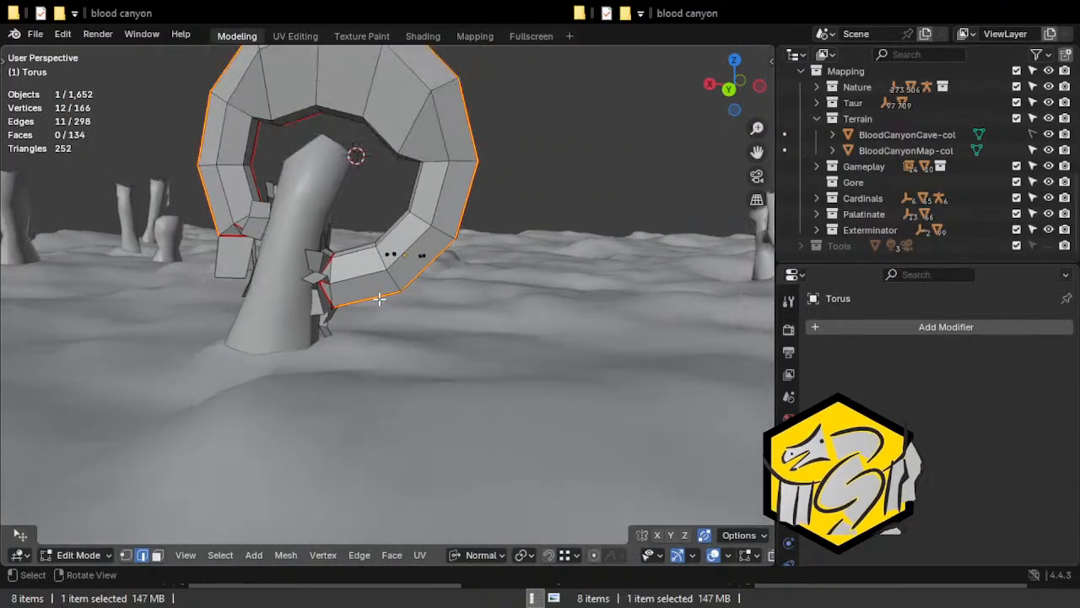
middle_drag(466, 276, 502, 234)
key(ctrl+e)
middle_drag(373, 307, 338, 257)
Unwrap the whole torus arch with only its inner-rim and end seams, and examine the islands in UV Editing.
key(a)
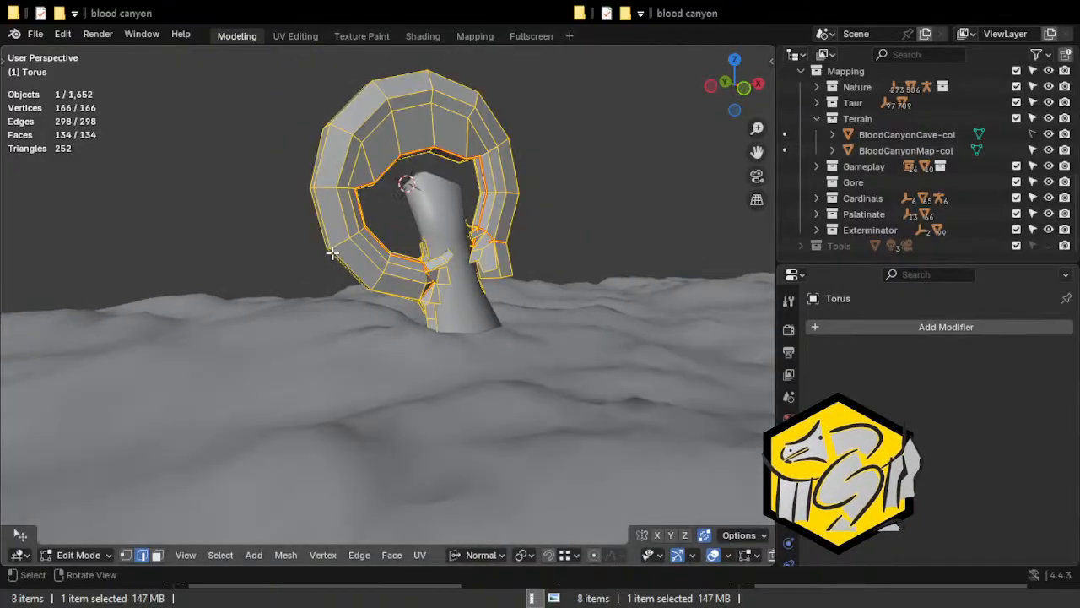
key(u)
click(331, 249)
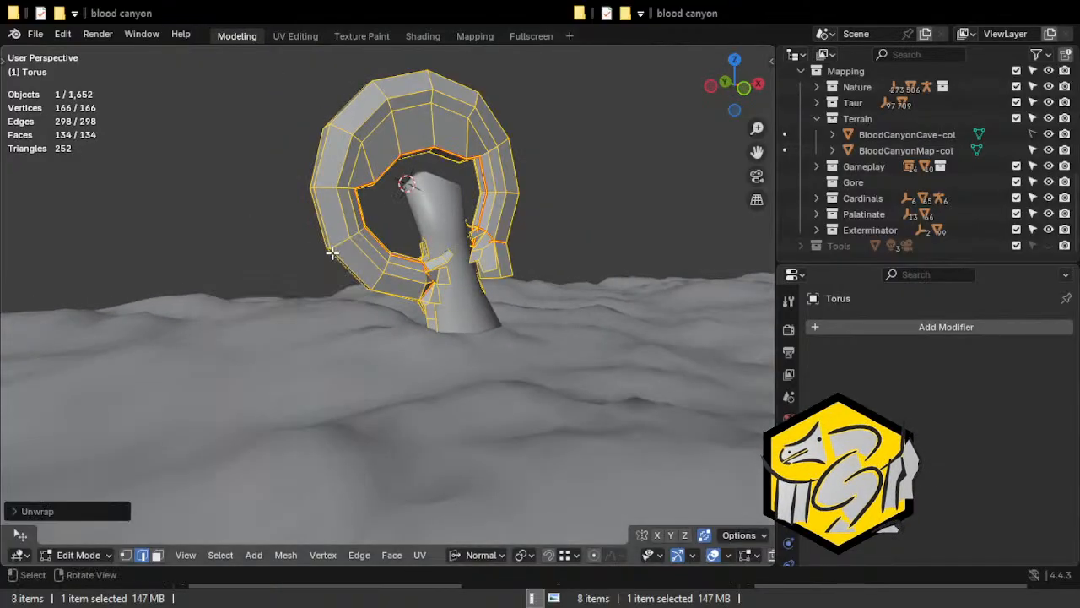
click(291, 35)
scroll(281, 212, up, 1)
scroll(264, 232, down, 1)
middle_drag(91, 250, 206, 113)
scroll(210, 138, up, 3)
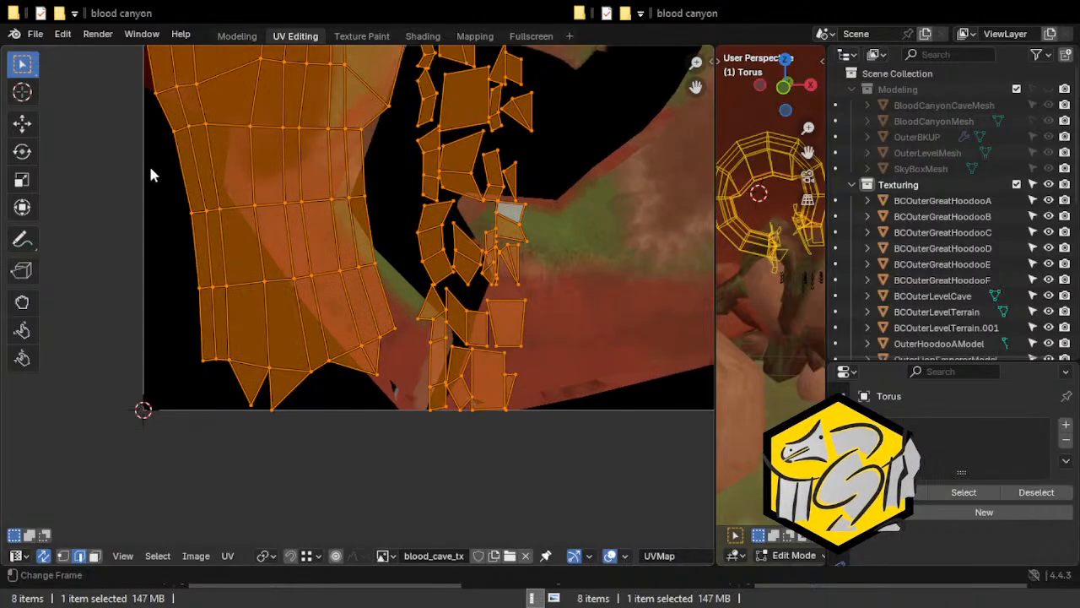
middle_drag(152, 175, 166, 309)
scroll(154, 410, down, 4)
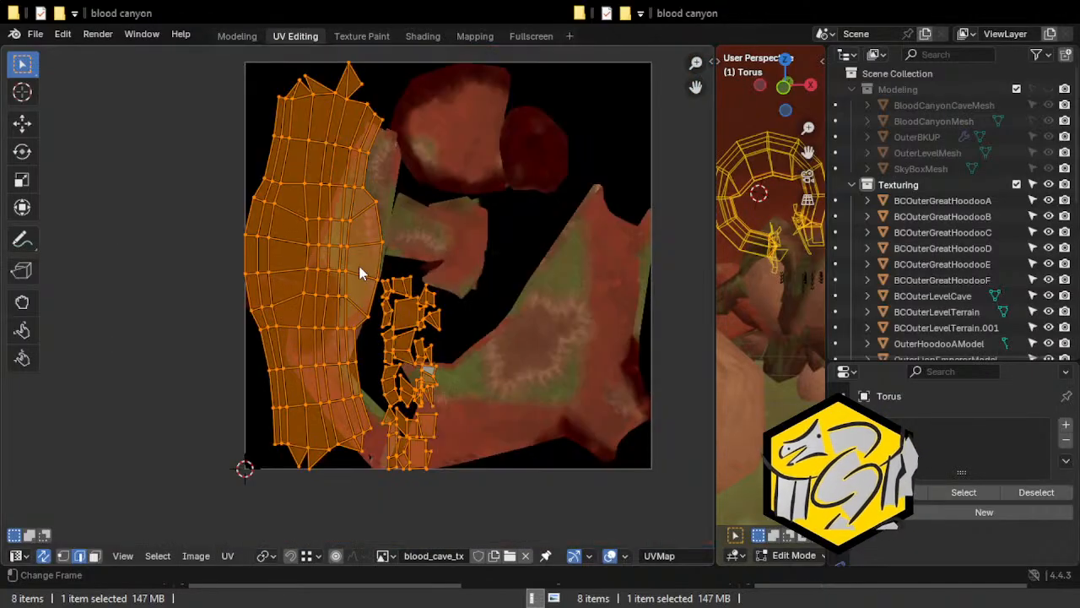
Move the torus arch's whole UV layout slightly to the right over the blood_cave_tx image.
key(g)
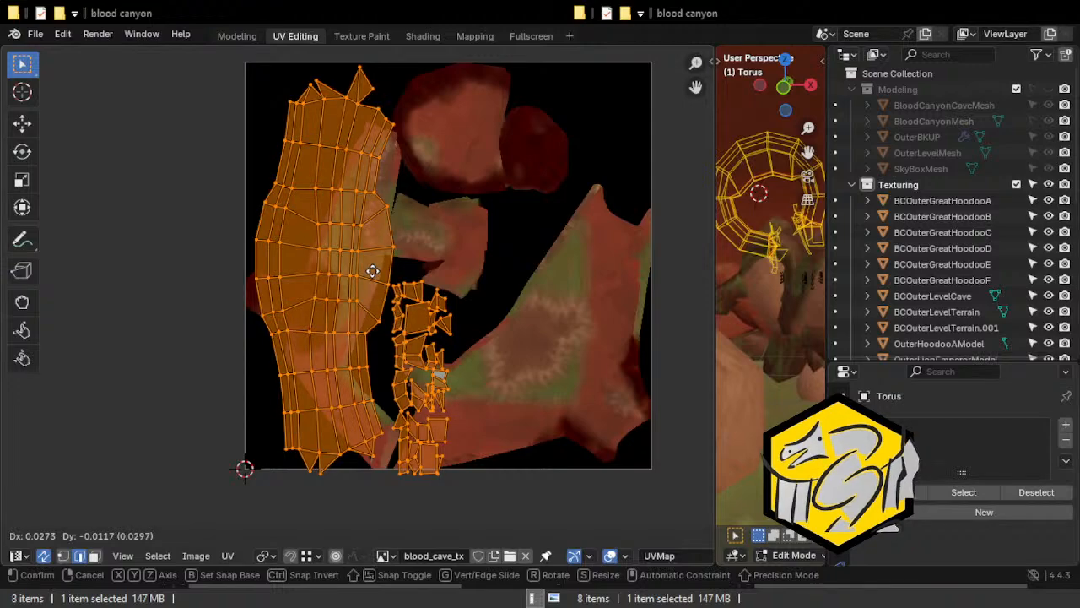
click(372, 267)
key(ctrl+e)
click(209, 171)
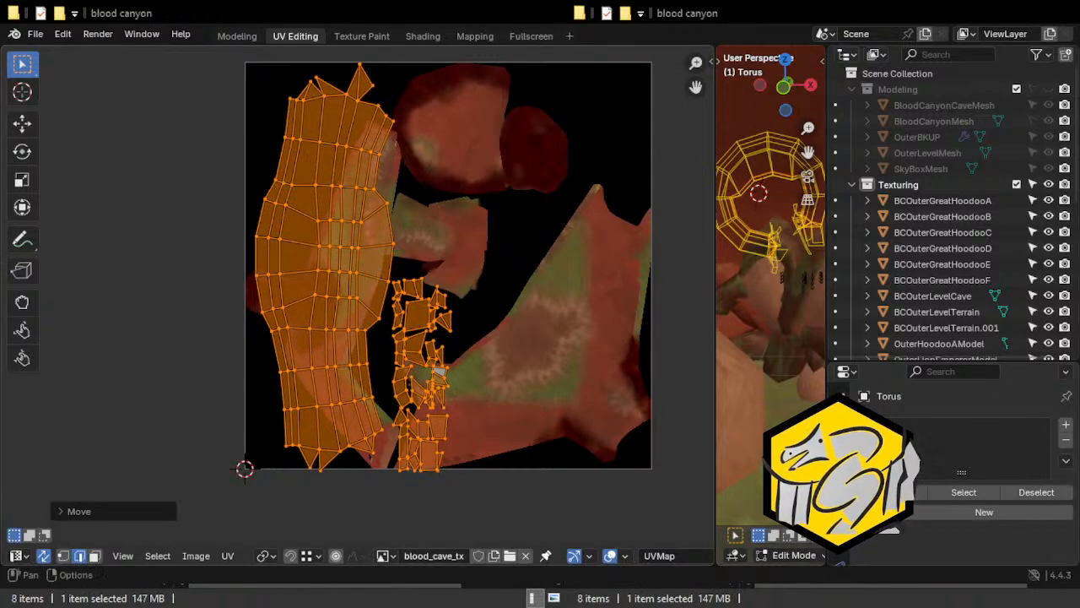
Return to the Modeling workspace and examine the torus arch's edges for places to split it with cross seams.
click(236, 36)
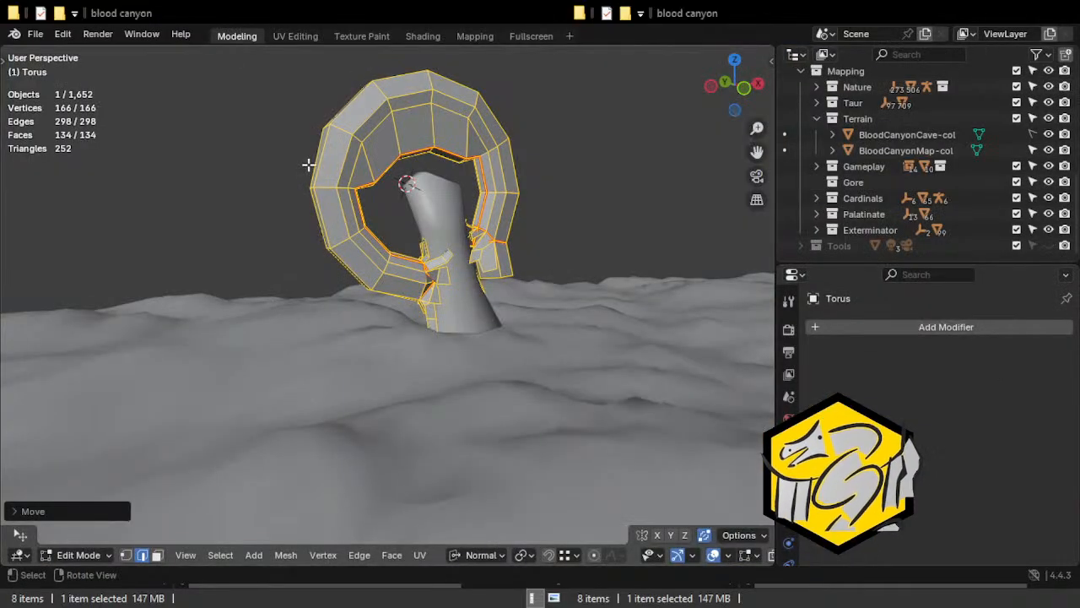
click(327, 191)
scroll(327, 192, up, 2)
shift+middle_drag(329, 144, 352, 183)
click(346, 171)
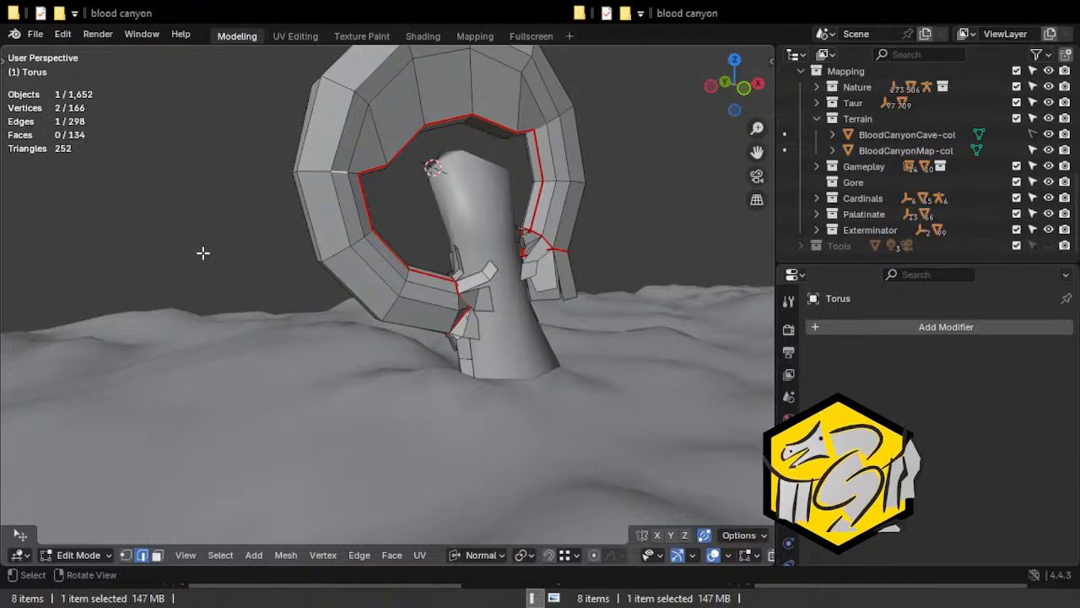
middle_drag(295, 193, 410, 213)
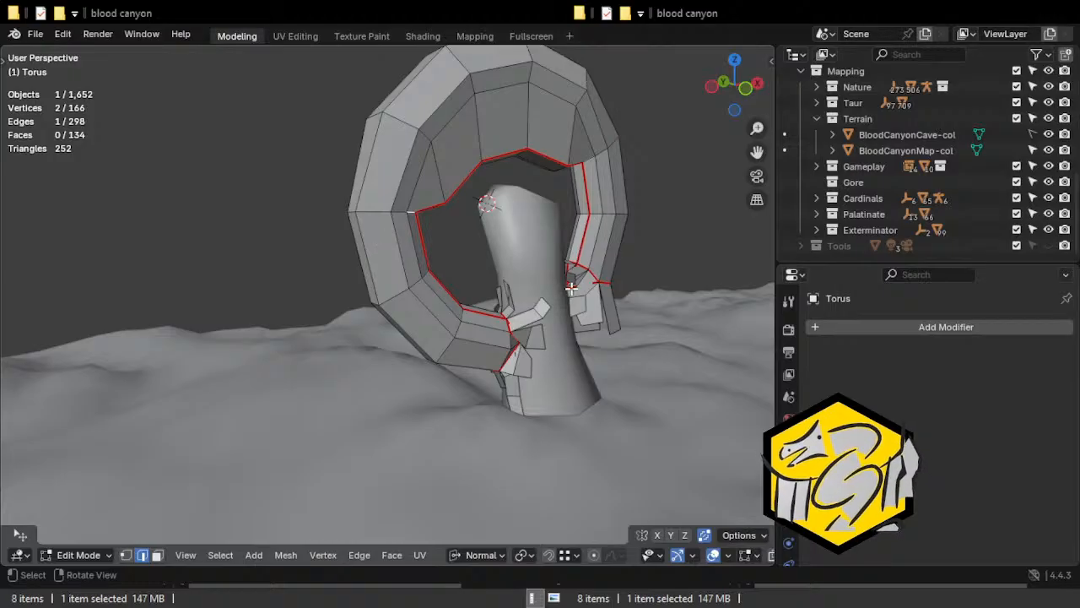
middle_drag(420, 186, 490, 229)
Select the edge rings crossing the torus arch on both sides of its thick upper section and mark them as seams.
shift+click(382, 215)
shift+click(340, 217)
shift+click(428, 217)
middle_drag(422, 207, 363, 237)
shift+click(372, 211)
shift+click(371, 211)
shift+click(338, 169)
shift+click(329, 173)
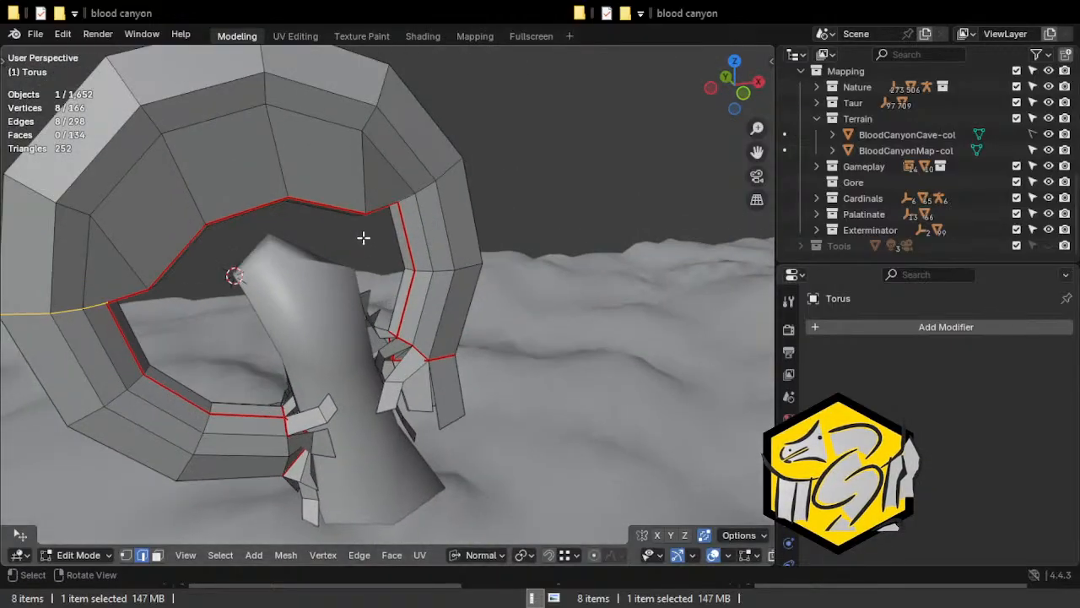
shift+click(404, 198)
shift+click(420, 188)
shift+click(459, 171)
middle_drag(459, 172, 274, 207)
middle_drag(428, 216, 333, 212)
shift+click(311, 186)
shift+click(330, 193)
shift+click(331, 204)
shift+click(379, 244)
middle_drag(379, 244, 379, 248)
key(ctrl+e)
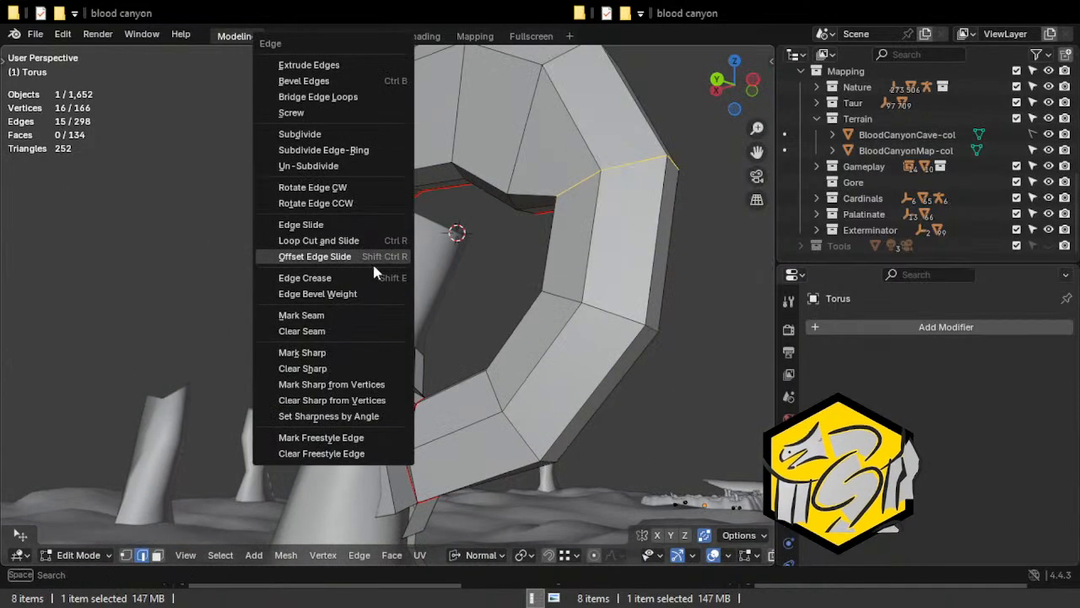
click(342, 313)
Unwrap the whole torus arch again with the added cross seams and view the separated islands in UV Editing.
scroll(582, 232, down, 3)
middle_drag(494, 254, 327, 264)
click(511, 277)
key(a)
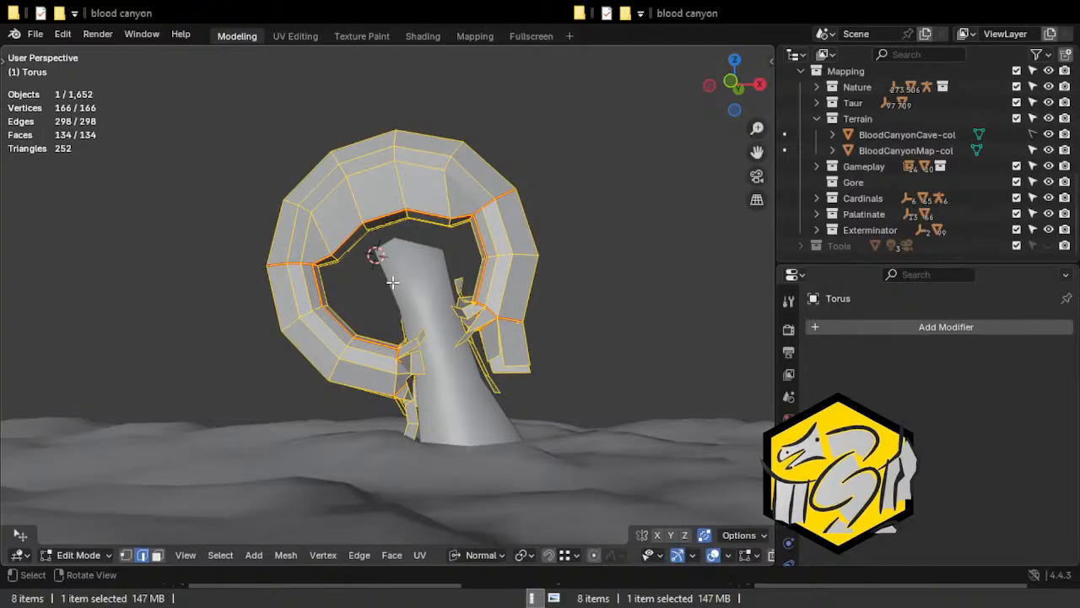
key(u)
click(393, 281)
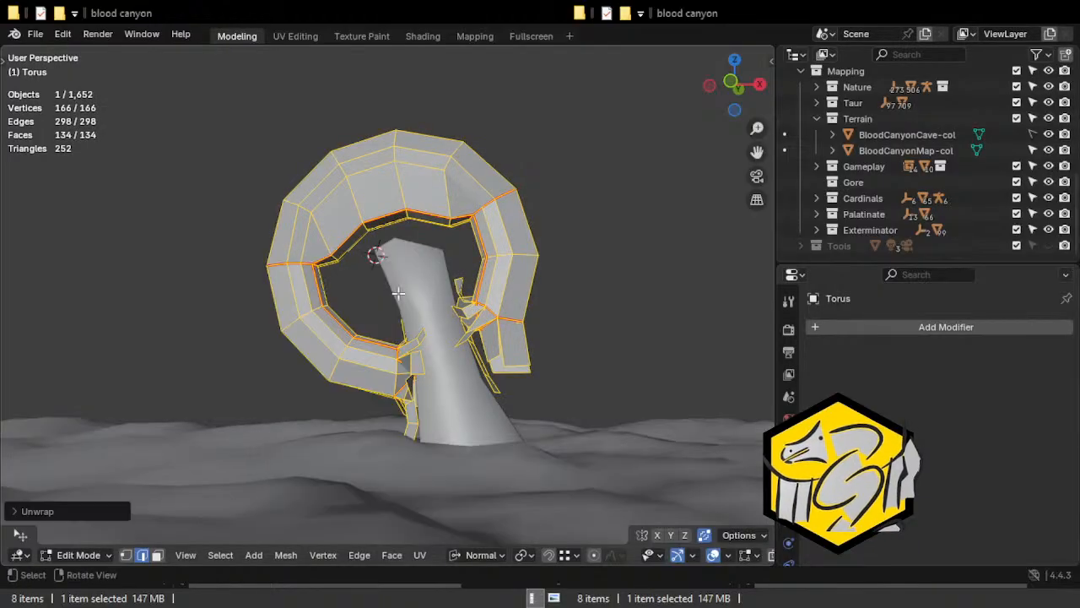
click(291, 36)
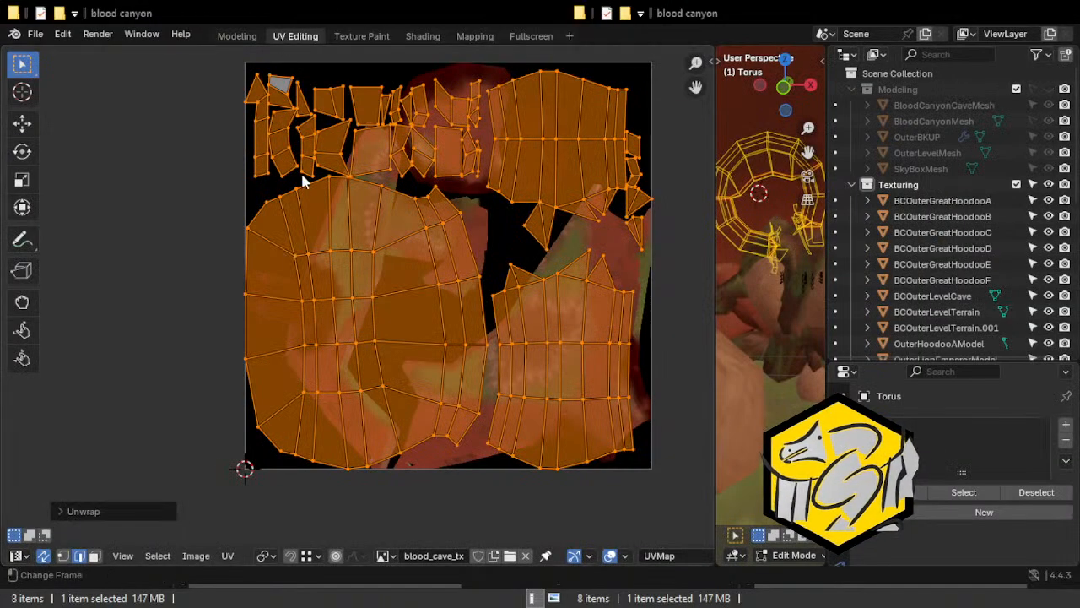
scroll(304, 179, up, 2)
scroll(256, 192, down, 1)
Select the chain of four edges along the lower border of the arch's upper-right UV island and mark them as seams.
click(180, 161)
scroll(179, 177, down, 1)
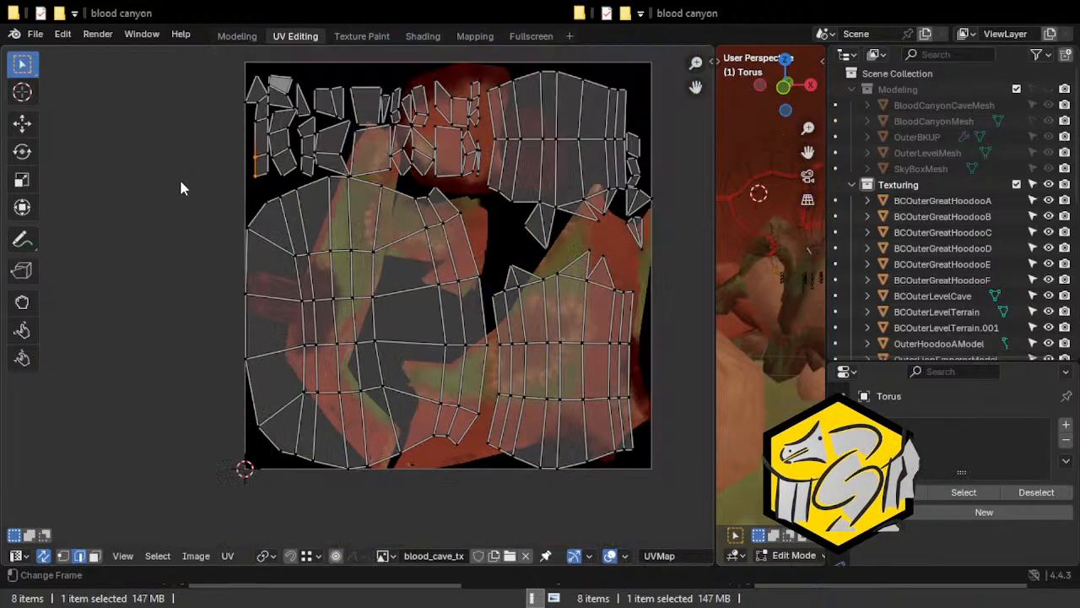
middle_drag(164, 200, 120, 196)
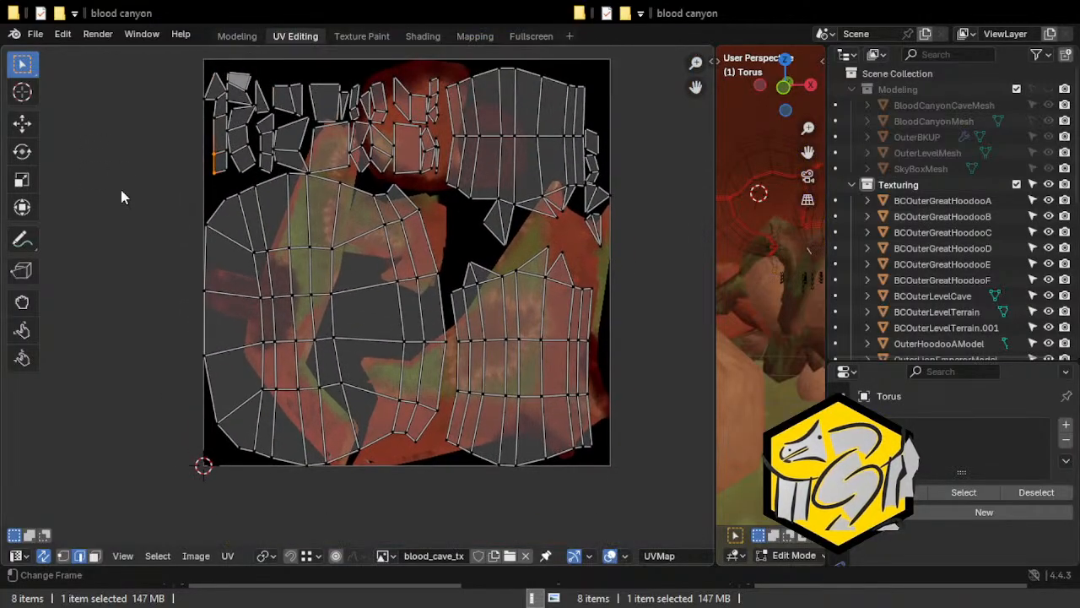
scroll(397, 209, up, 3)
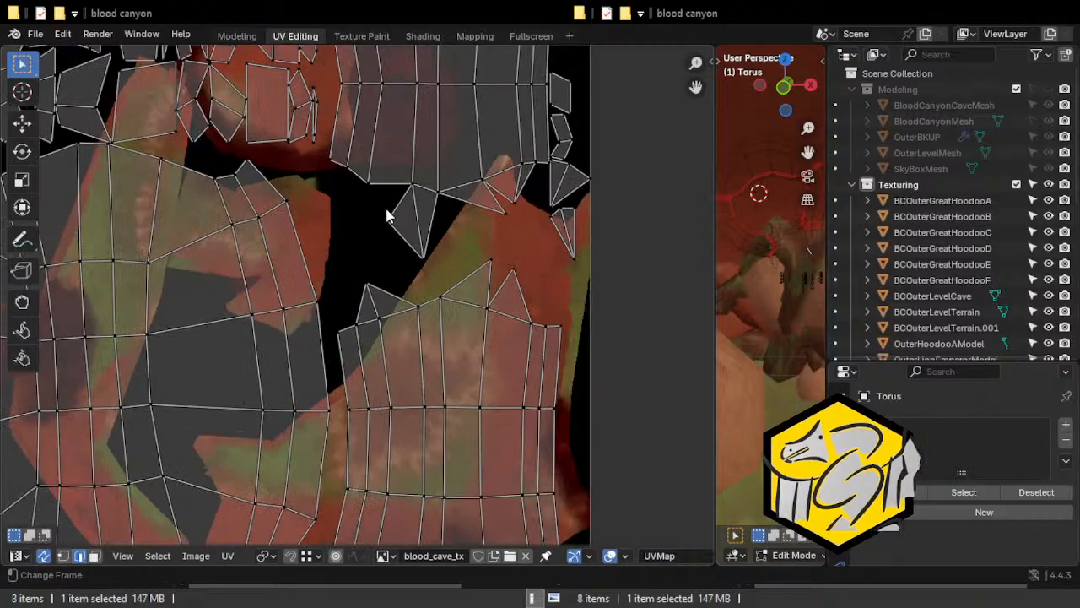
middle_drag(453, 218, 397, 271)
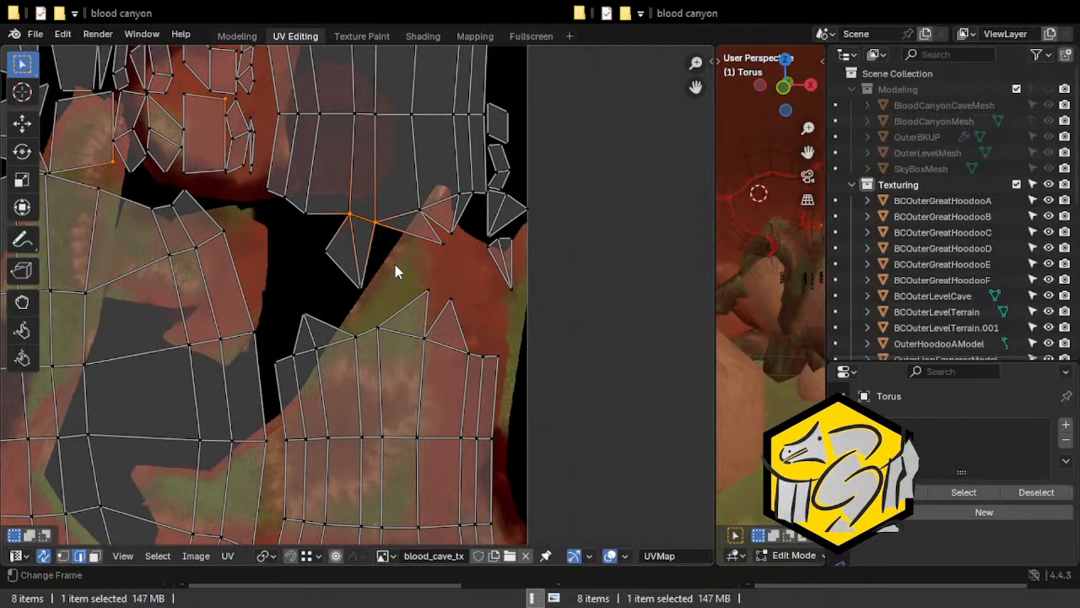
click(395, 221)
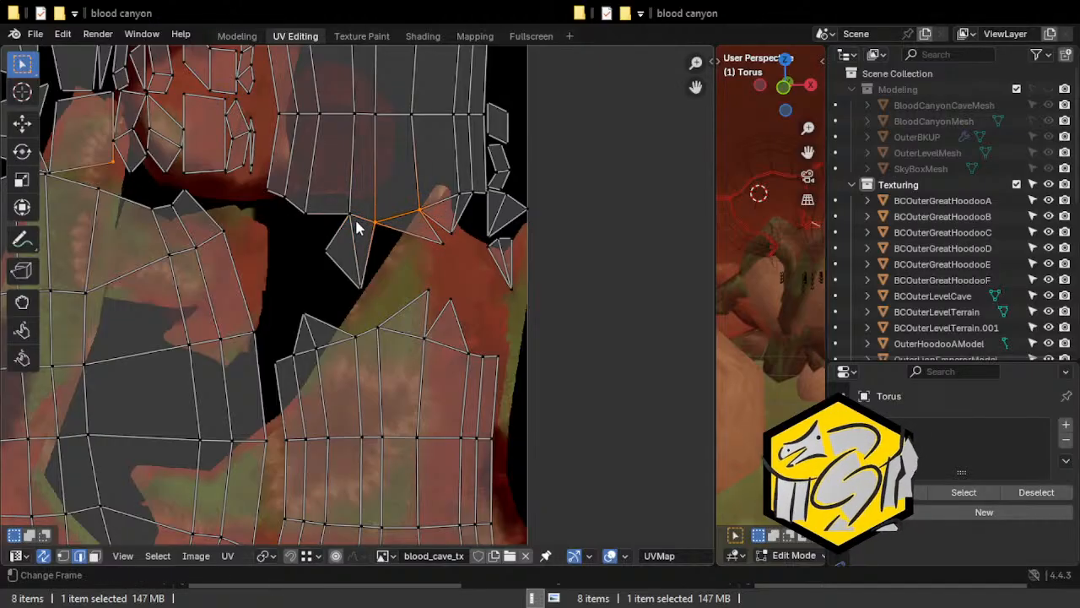
click(365, 221)
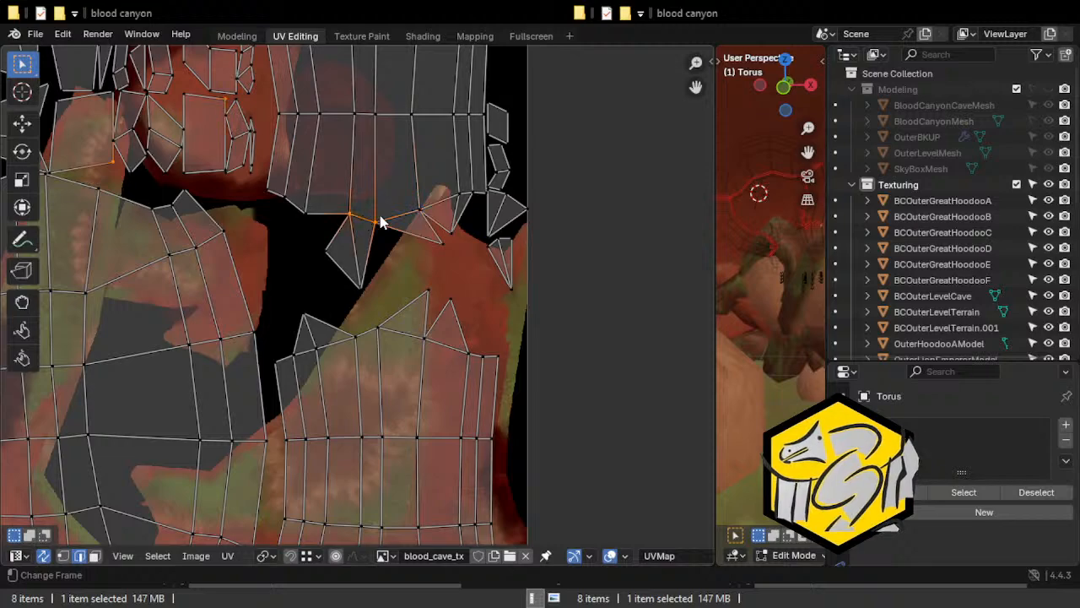
click(390, 226)
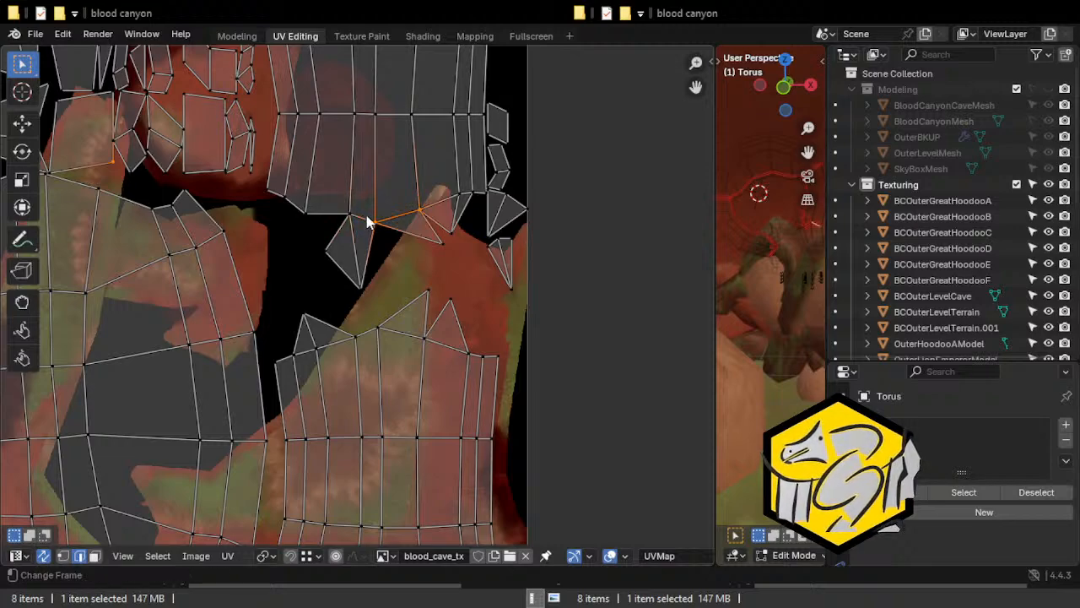
click(365, 223)
shift+click(413, 213)
shift+click(439, 206)
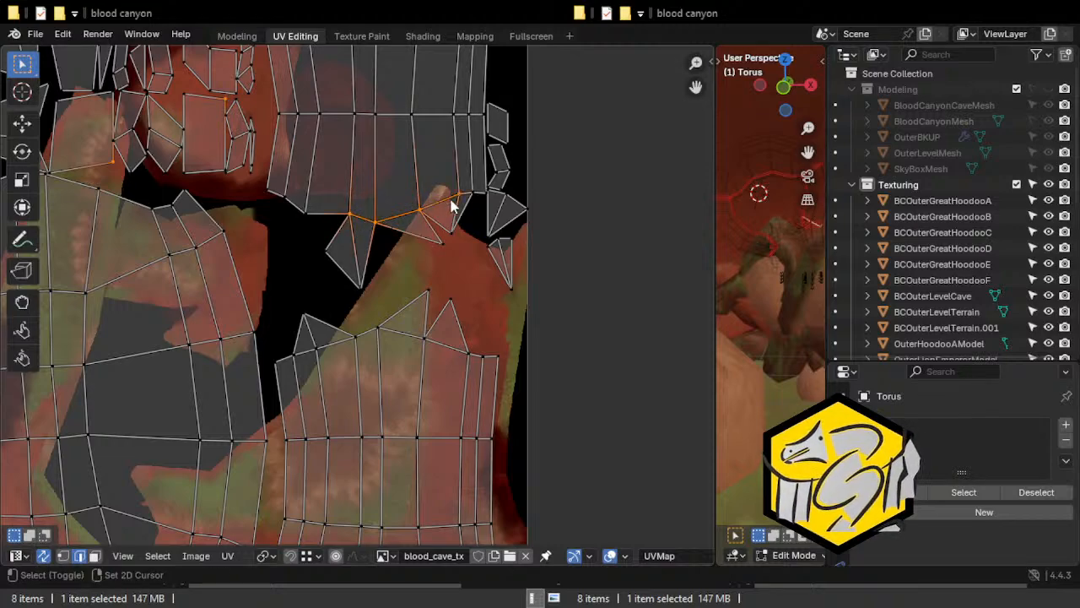
shift+click(465, 197)
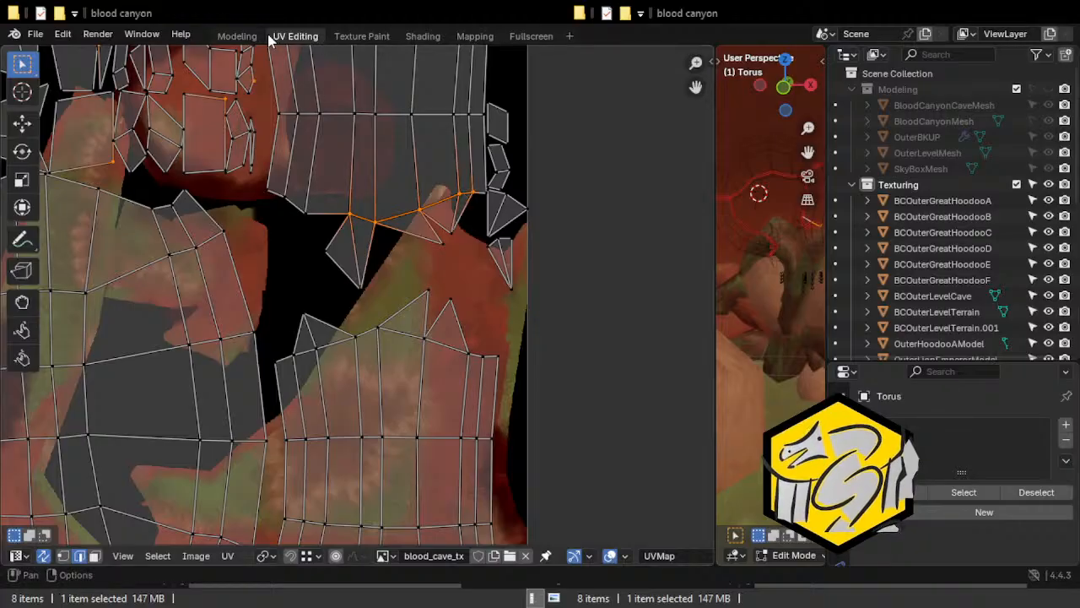
click(237, 35)
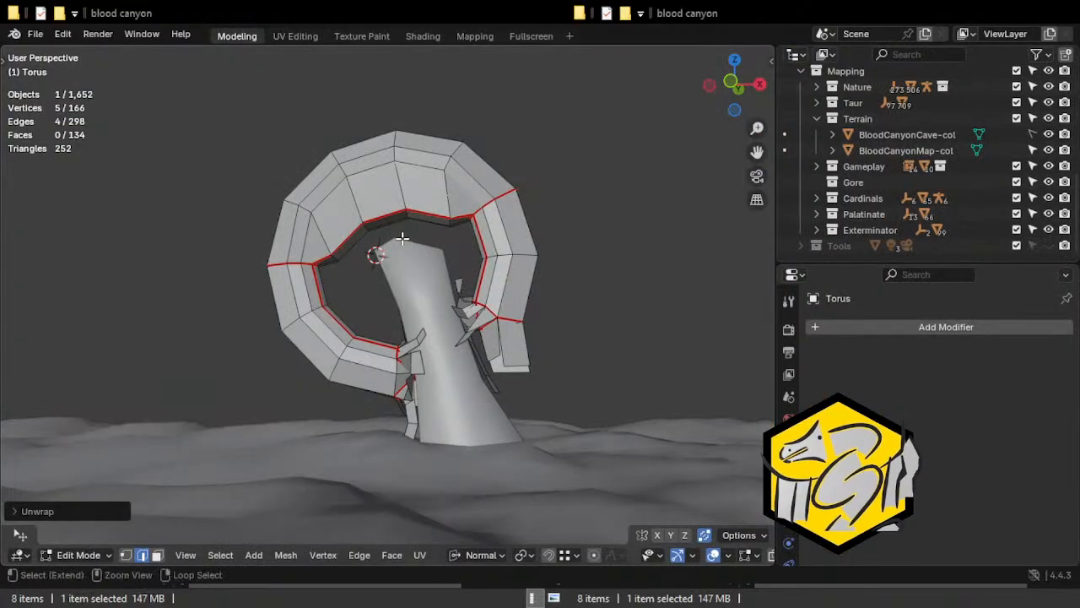
key(ctrl+e)
click(306, 315)
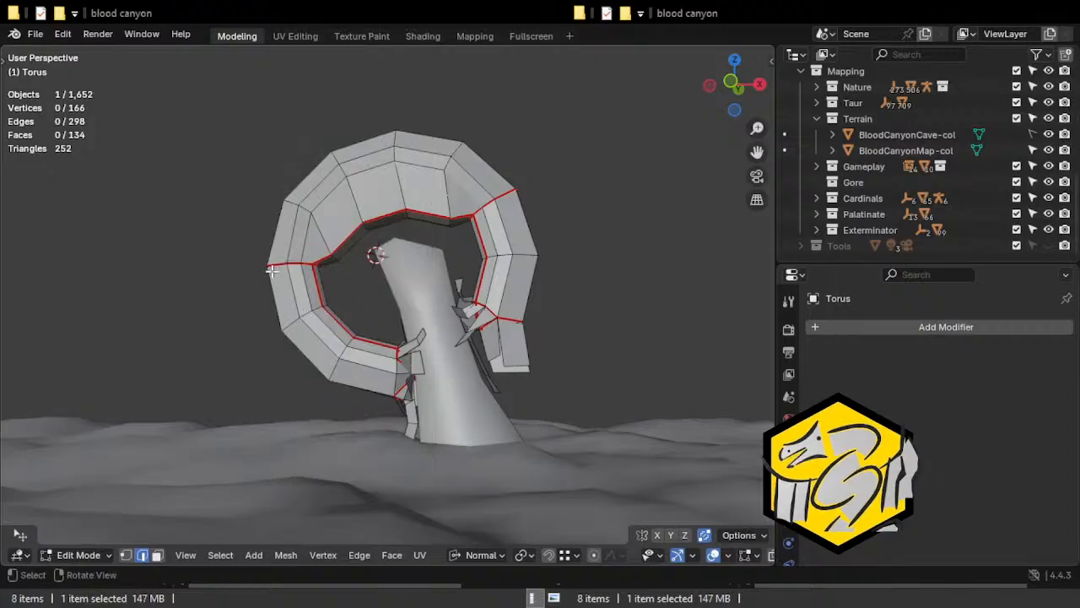
Unwrap the whole torus arch again with the added seams and inspect the resulting islands in UV Editing.
key(a)
key(u)
click(272, 271)
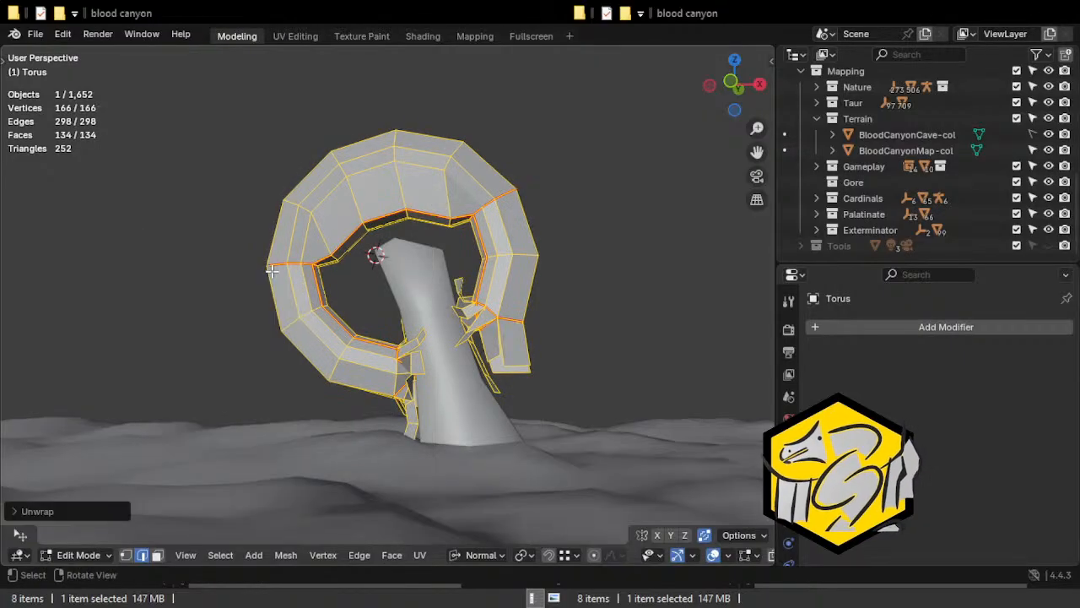
click(287, 36)
key(Home)
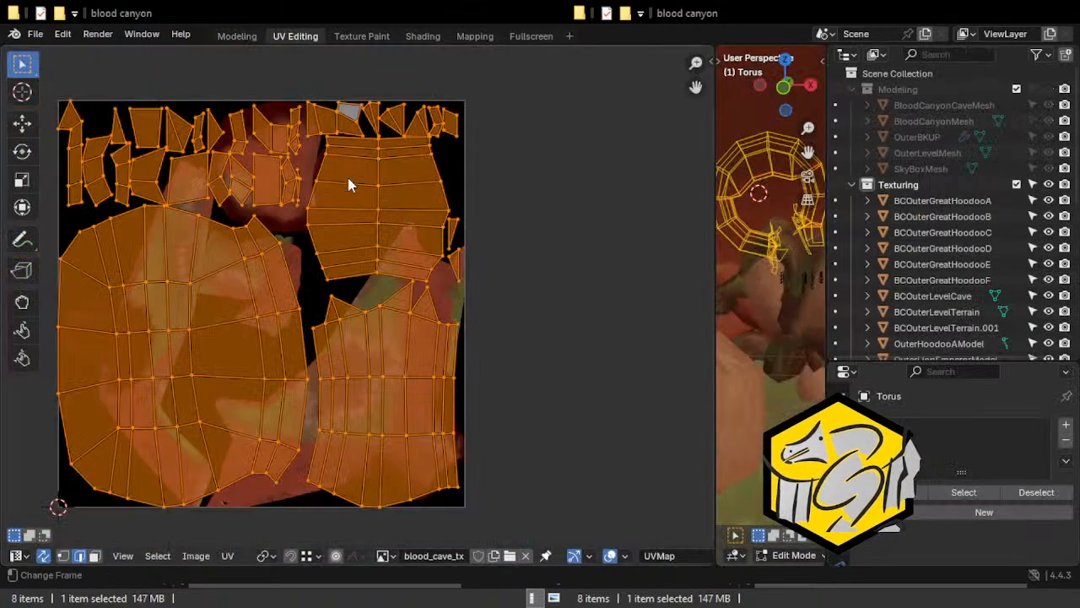
click(295, 205)
scroll(432, 277, up, 2)
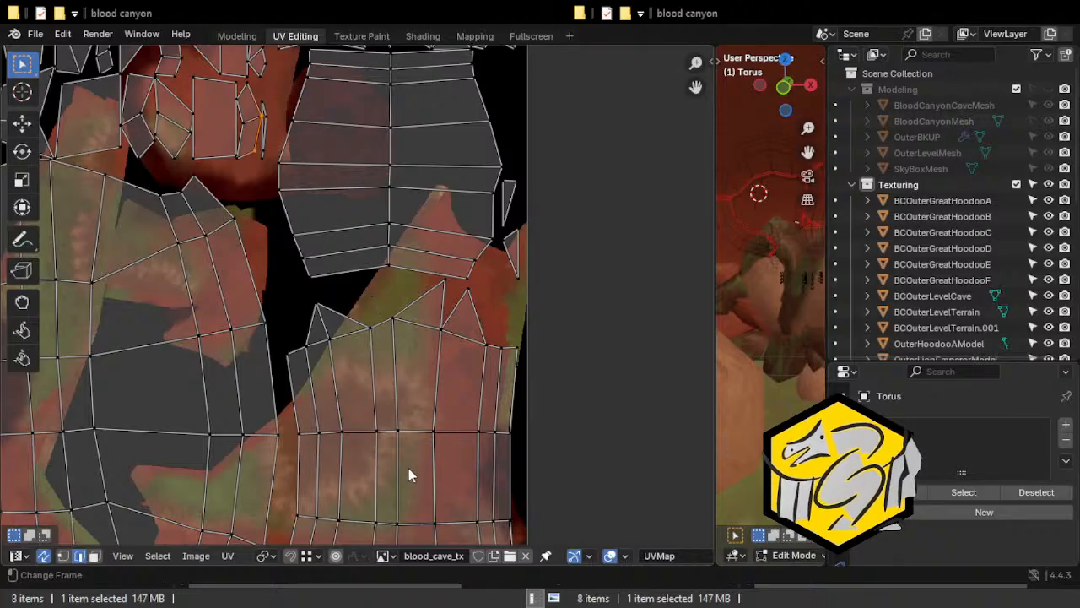
middle_drag(430, 240, 439, 298)
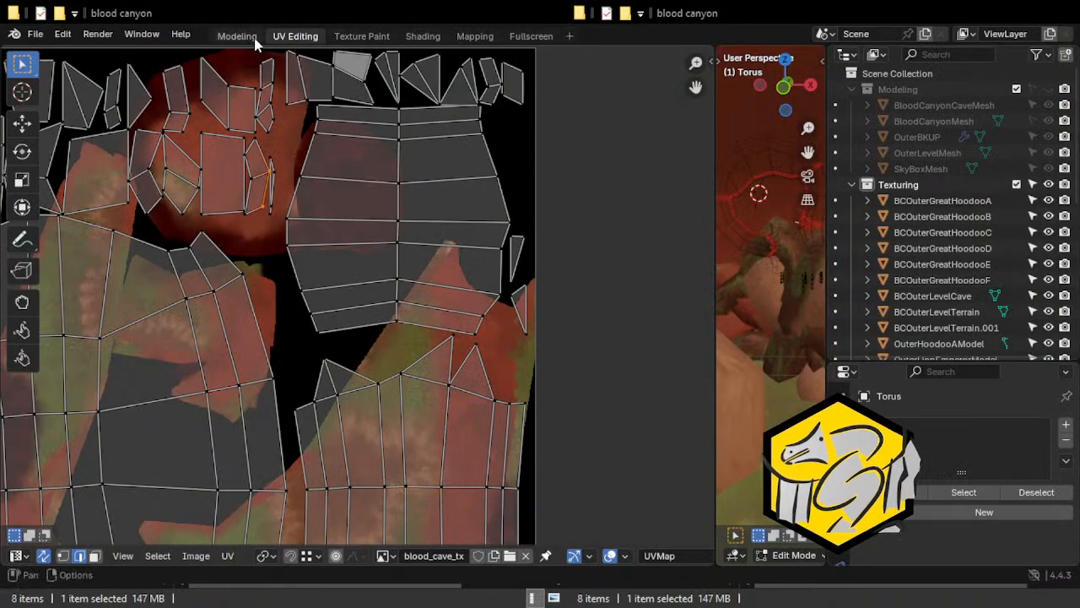
In the Modeling workspace, mark the open edges where the ragged flaps join the arch's lower left end as seams.
click(237, 36)
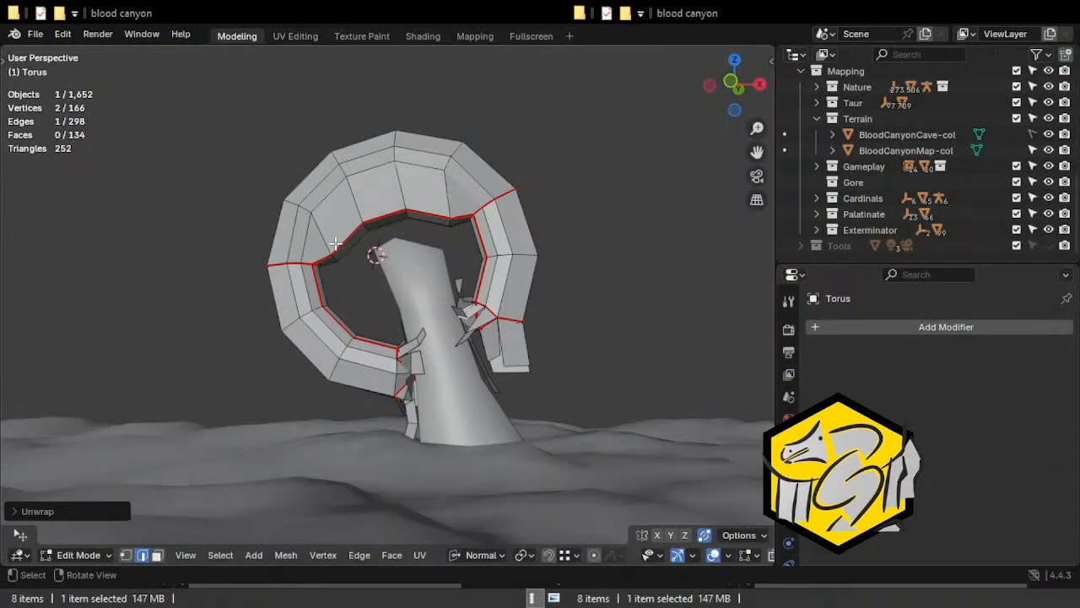
scroll(373, 291, up, 6)
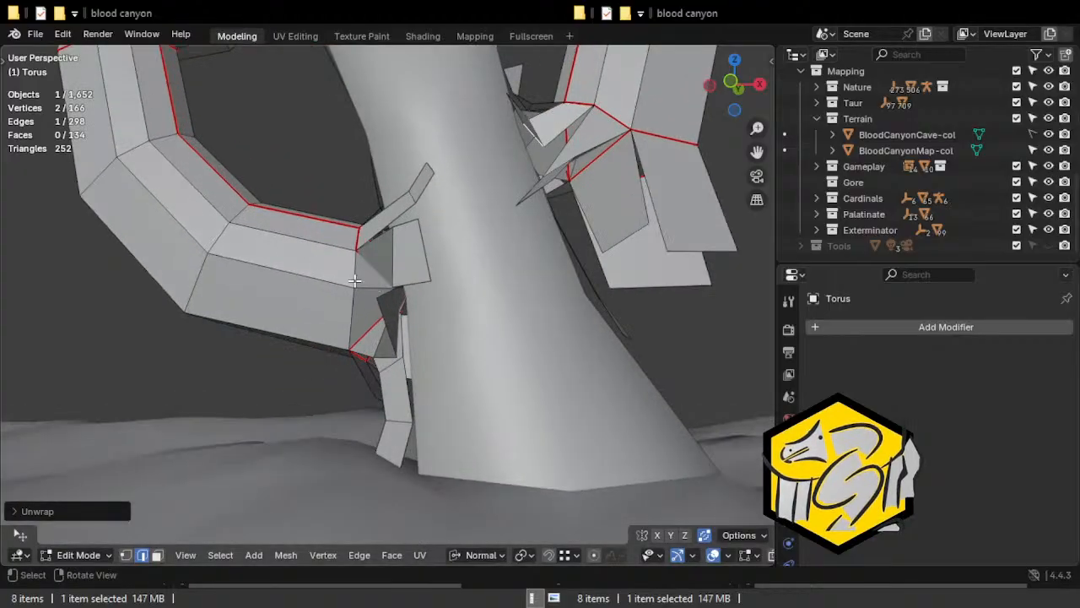
click(354, 280)
middle_drag(319, 365, 439, 361)
middle_drag(397, 237, 314, 232)
key(ctrl+e)
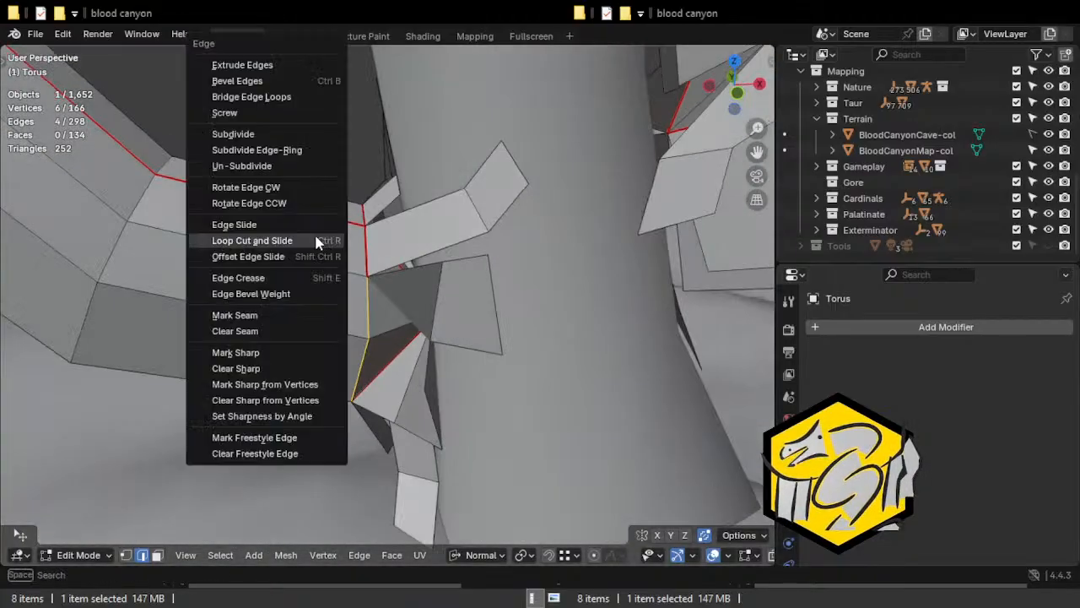
click(268, 317)
Split off the hanging flap face at the arch's right broken end, rotate it and move it outward.
middle_drag(267, 317, 196, 337)
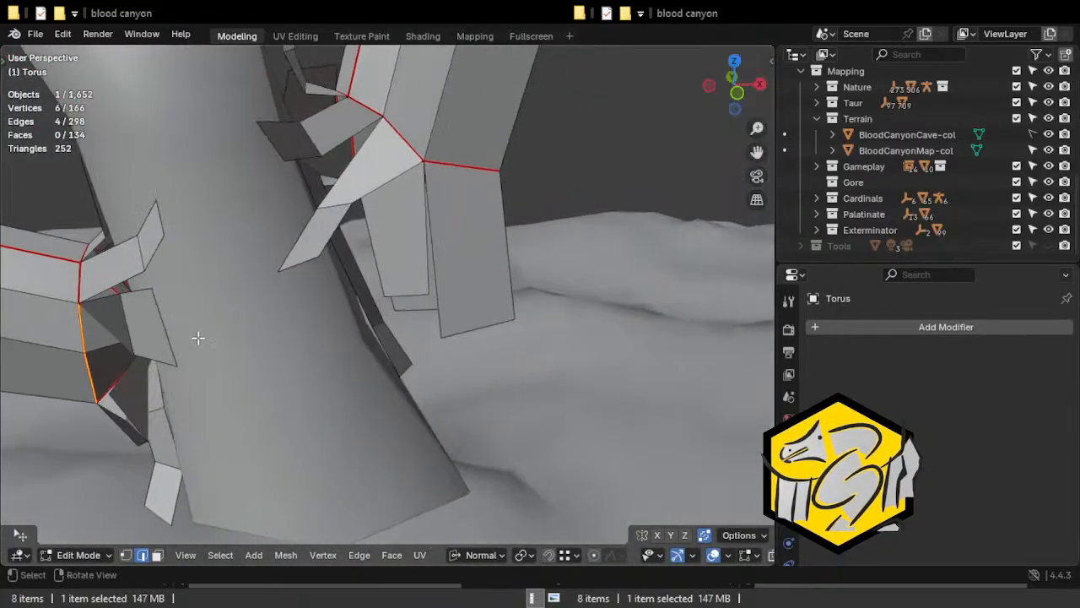
middle_drag(409, 144, 378, 136)
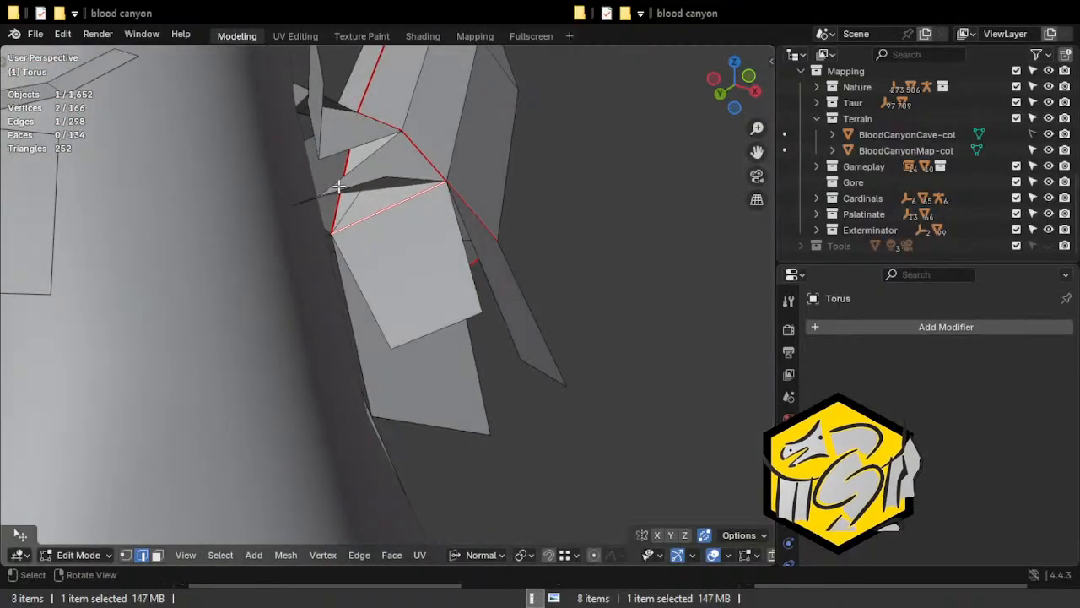
middle_drag(457, 218, 392, 177)
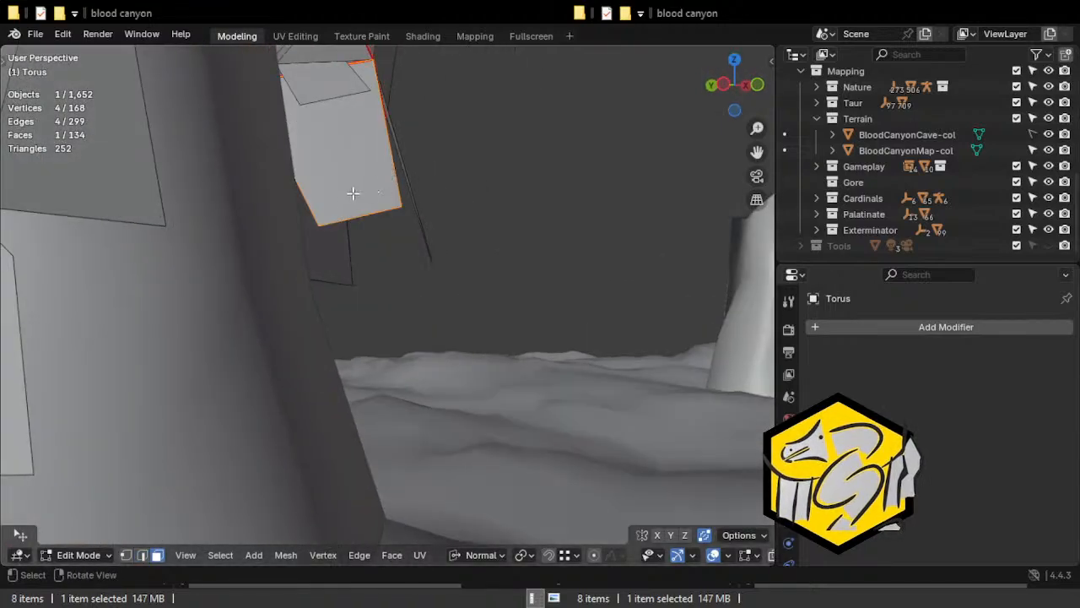
key(r)
click(393, 212)
key(g)
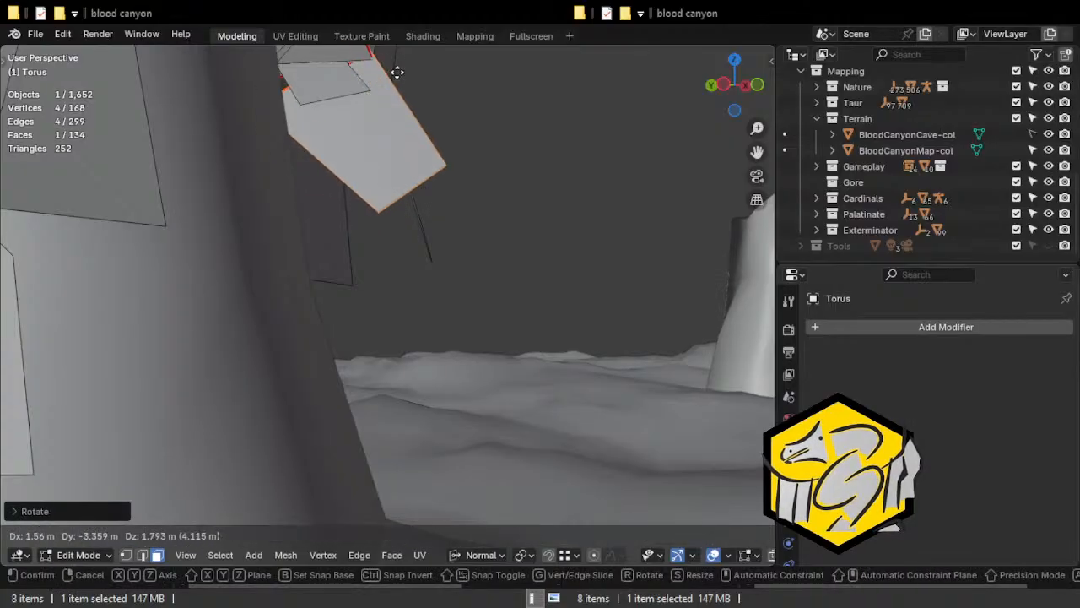
click(448, 104)
Clear the seam from the single edge above the split-off flap at the arch's right broken end.
middle_drag(448, 104, 385, 174)
key(2)
click(363, 124)
scroll(363, 124, up, 1)
key(ctrl+e)
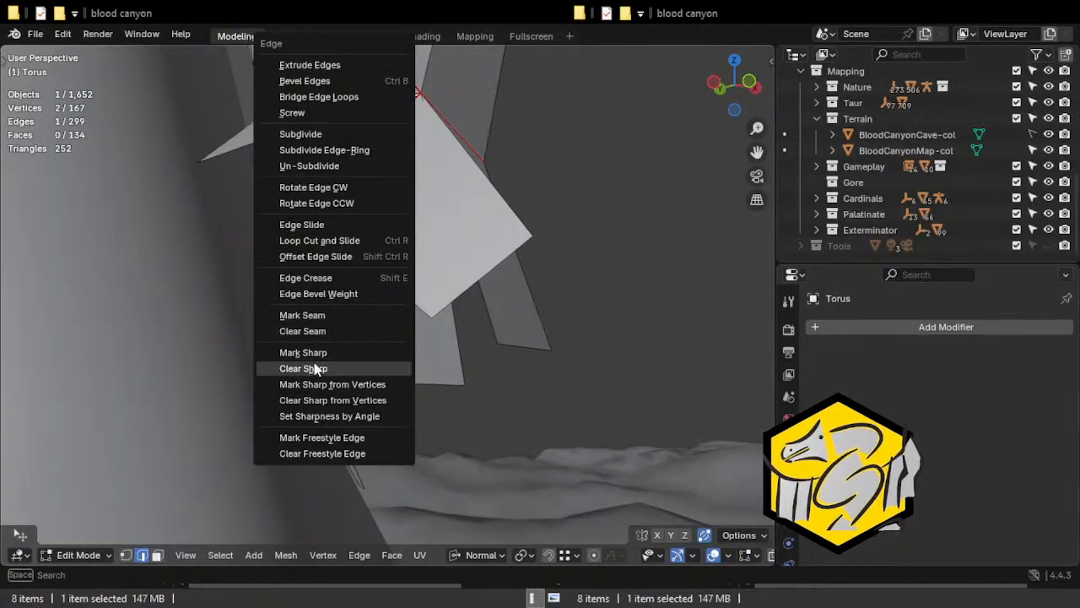
click(311, 352)
key(ctrl+e)
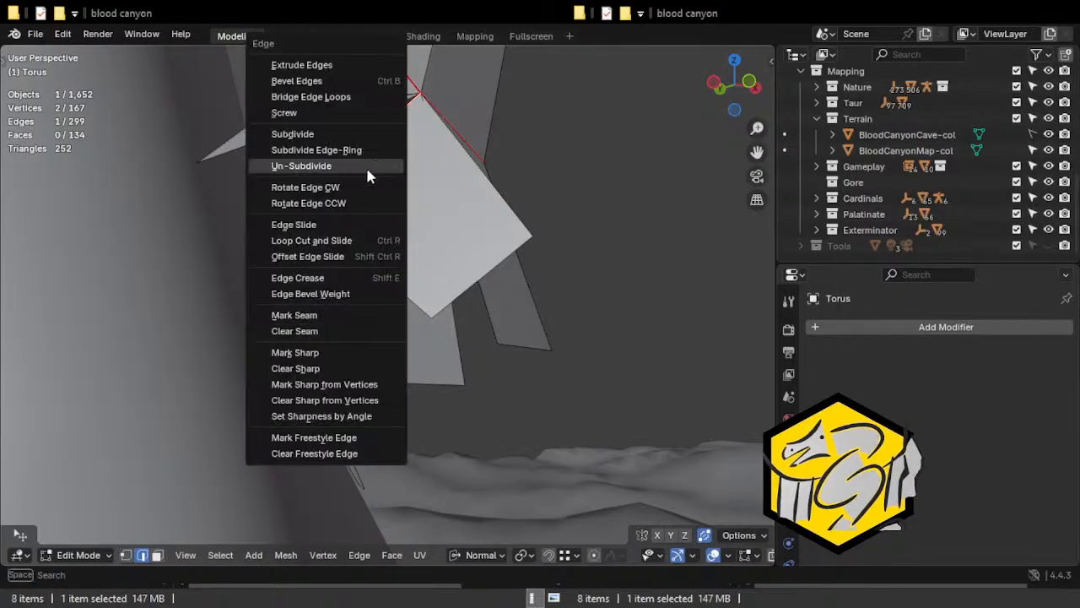
click(313, 331)
middle_drag(404, 135, 390, 228)
click(390, 220)
key(e)
right_click(401, 254)
key(ctrl+z)
key(ctrl+z)
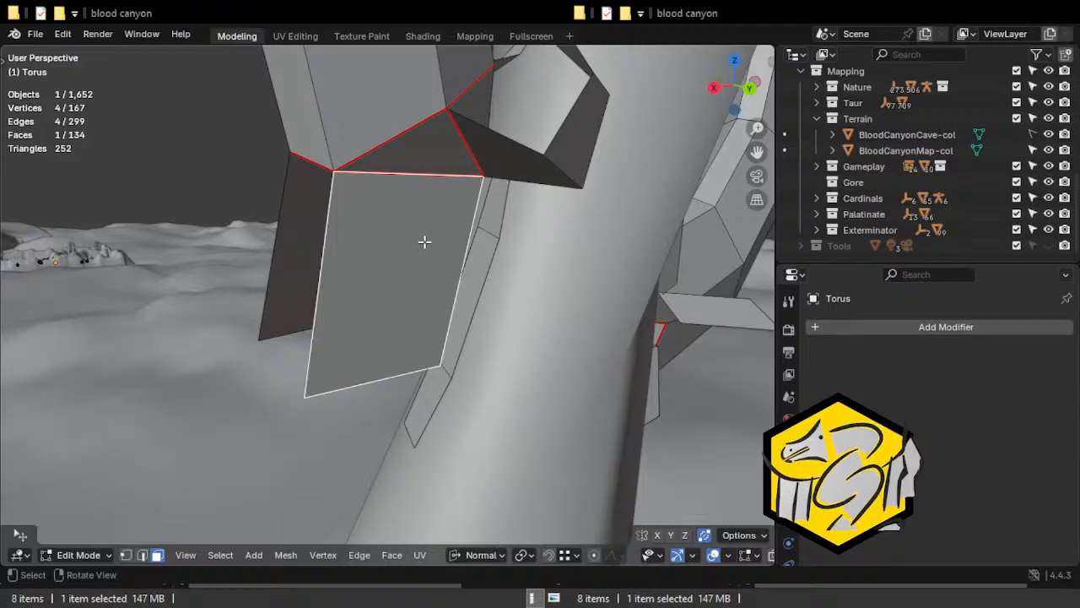
key(e)
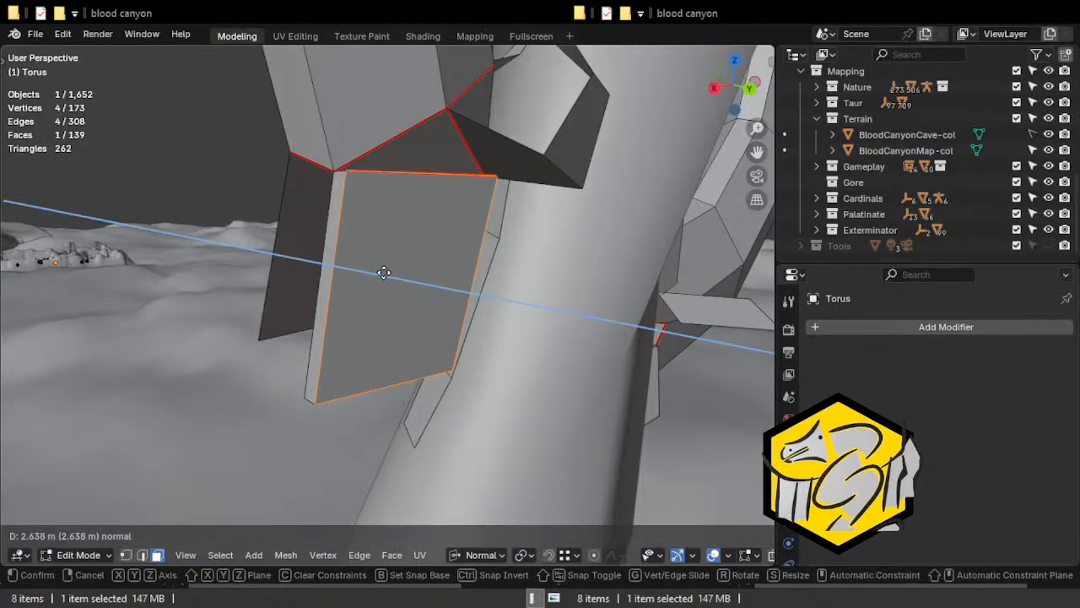
right_click(384, 272)
key(ctrl+z)
key(ctrl+z)
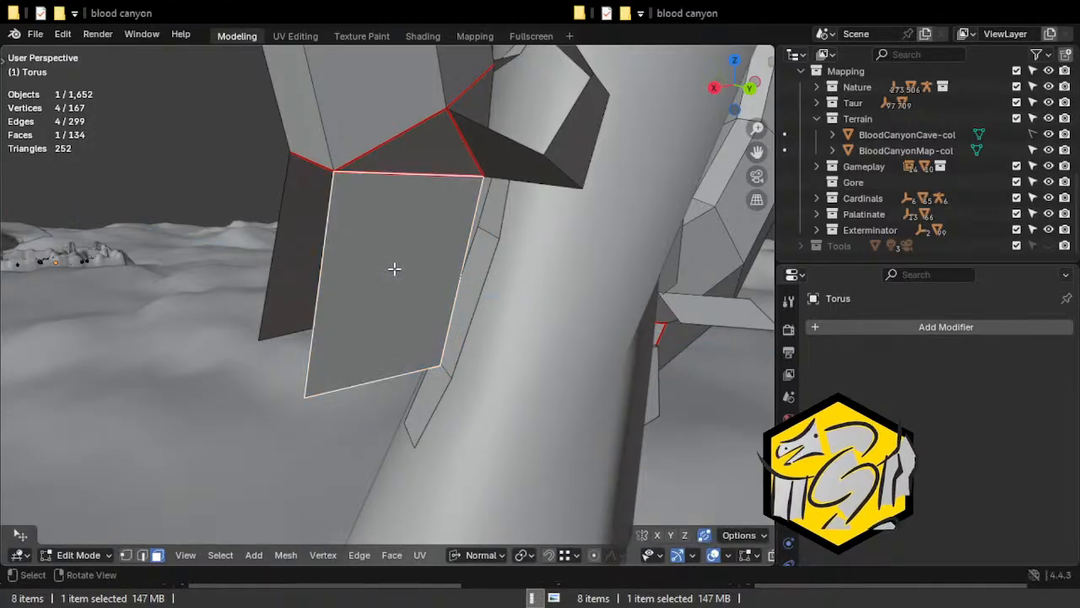
Split off the large hanging flap face on the broken end's other side, rotate it and move its corner onto the arch's corner vertex.
key(ctrl+shift+z)
key(r)
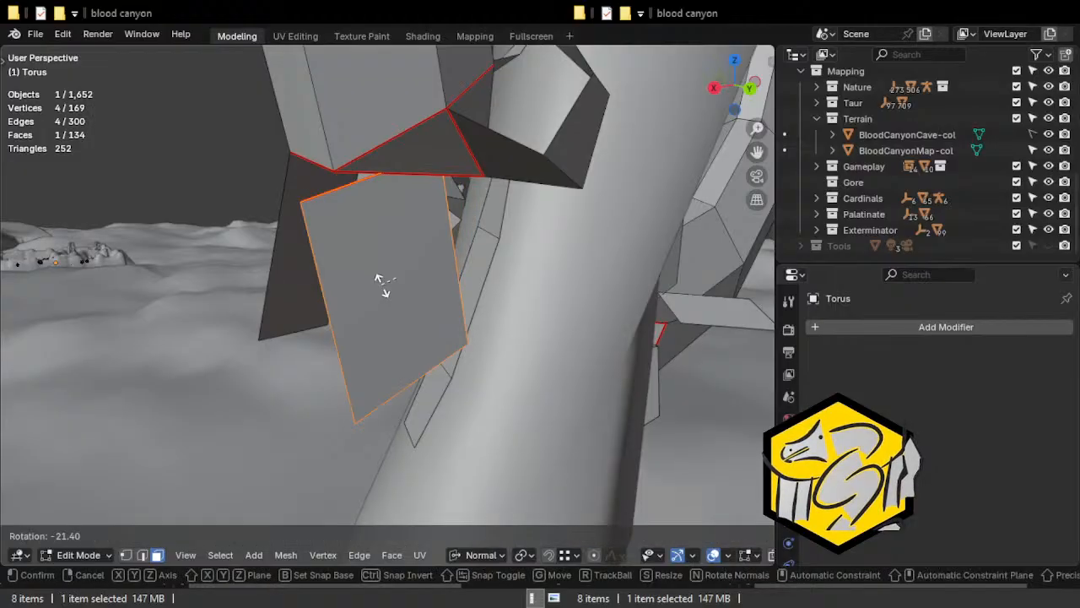
click(398, 276)
key(ctrl+z)
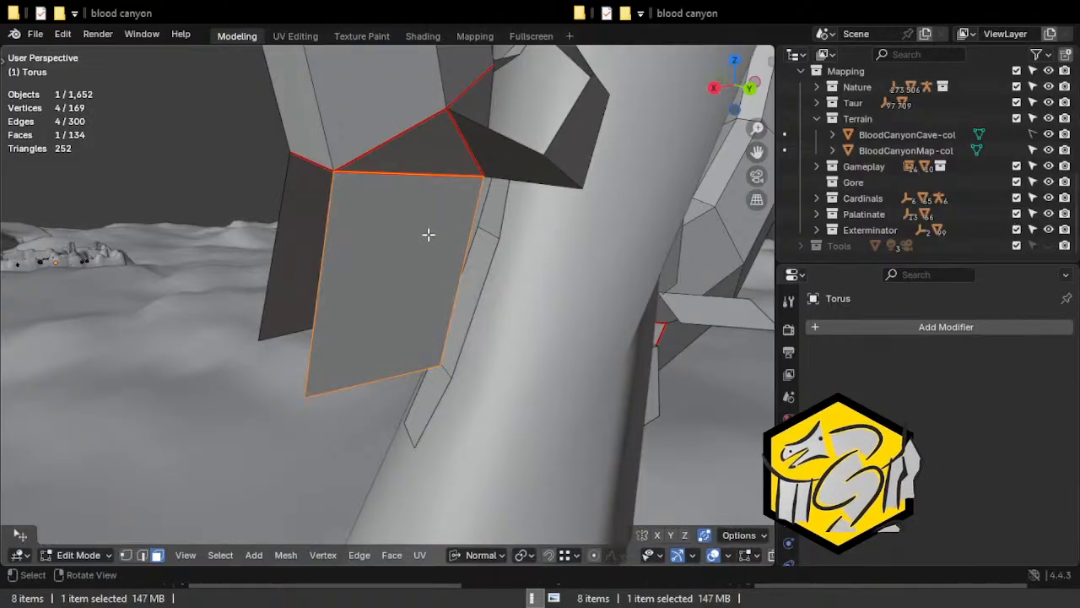
key(r)
key(Escape)
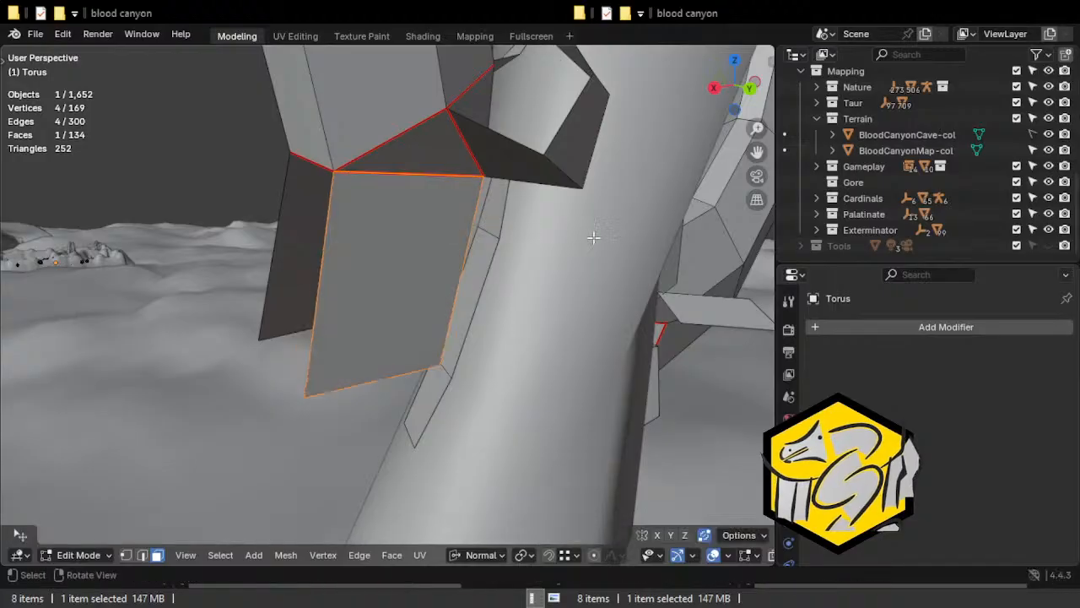
key(r)
click(588, 192)
key(g)
click(478, 174)
middle_drag(434, 265, 522, 260)
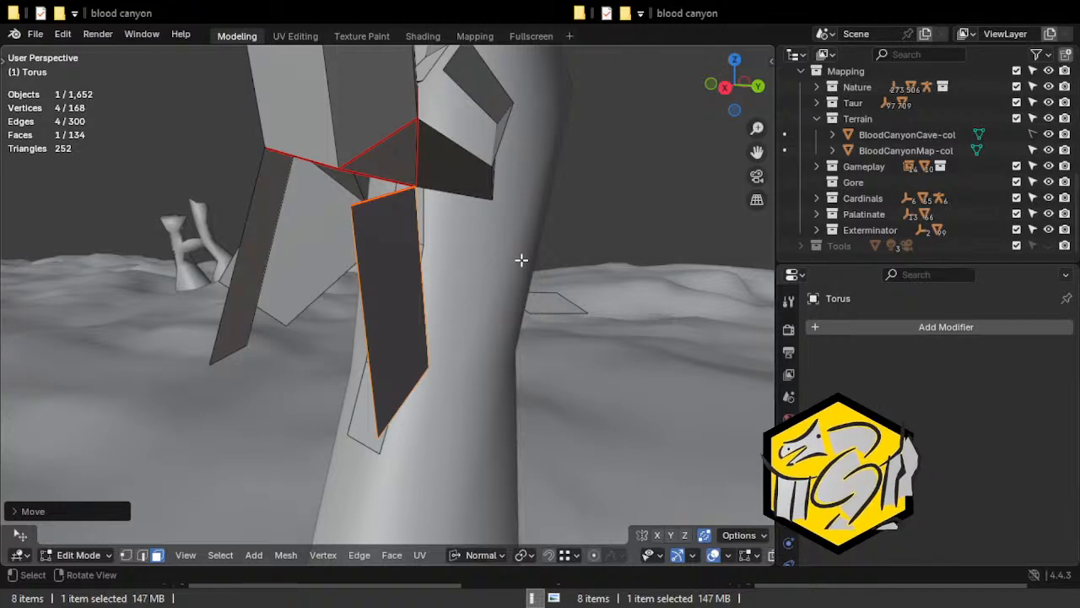
Clear the seams from the individual edges around the broken end where the large flap was split off.
middle_drag(384, 220, 393, 188)
key(2)
key(ctrl+e)
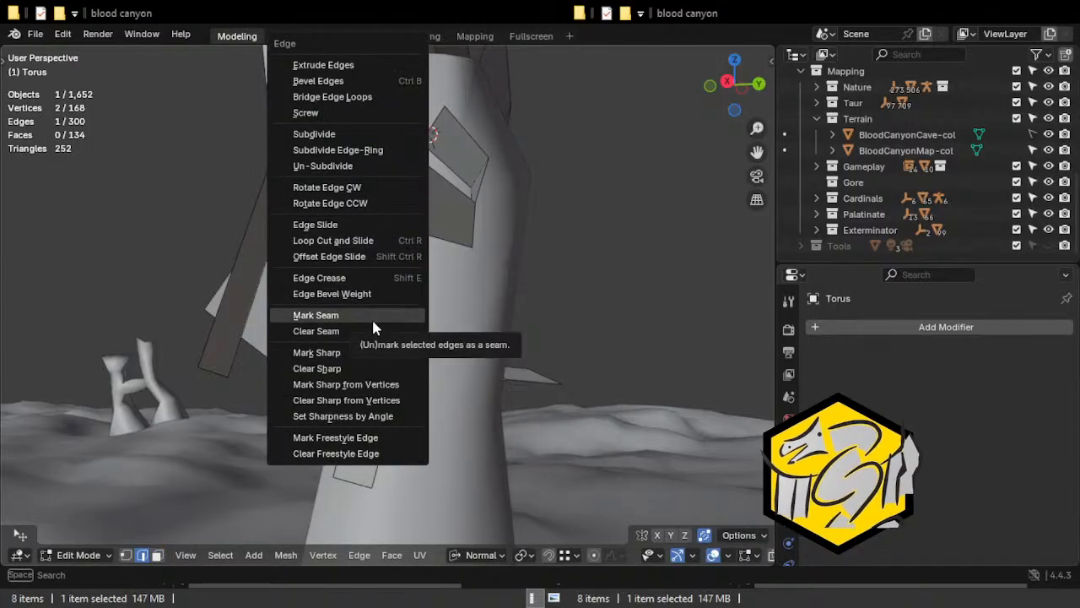
click(350, 316)
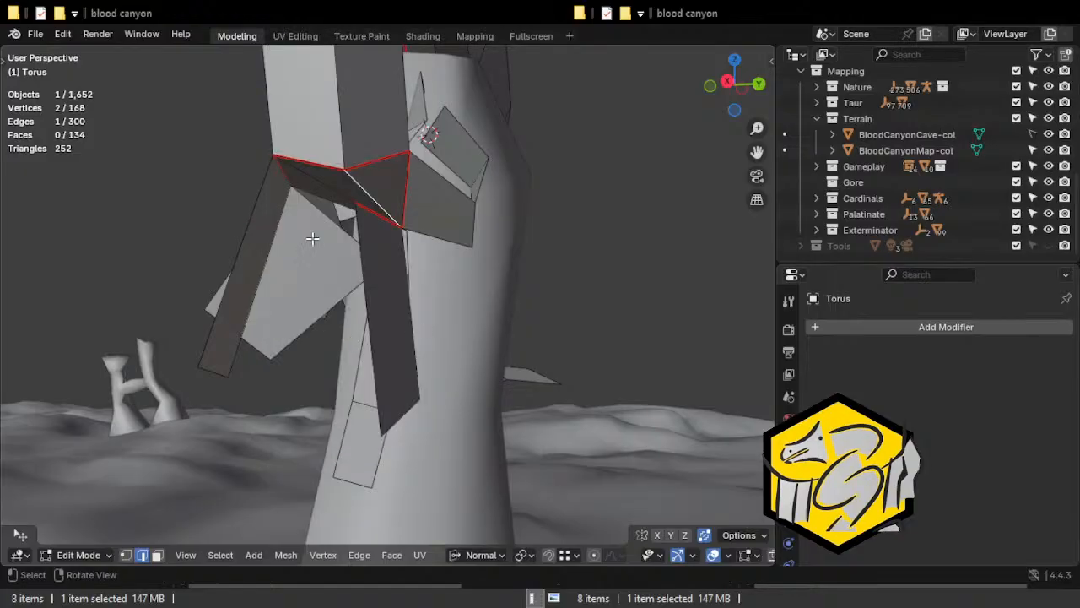
middle_drag(345, 235, 540, 224)
middle_drag(284, 152, 402, 237)
middle_drag(552, 236, 498, 342)
key(ctrl+e)
click(455, 325)
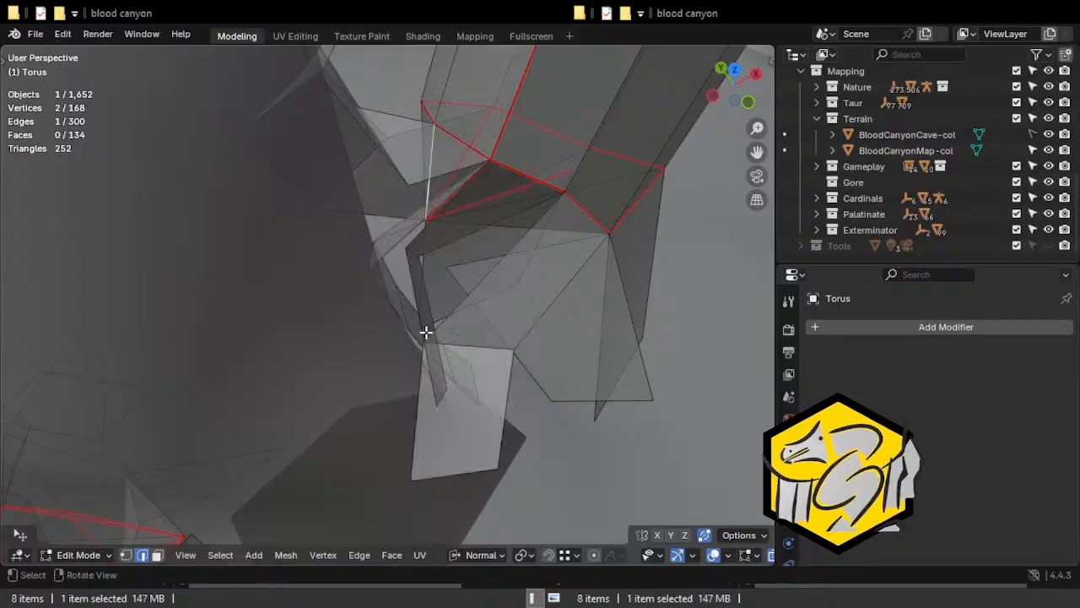
Split off the three-face flap strip at the arch's right broken end, rotate it and move its corner onto the arch's corner vertex.
mouse_move(433, 195)
middle_down()
mouse_move(437, 239)
mouse_move(509, 261)
mouse_move(548, 259)
mouse_move(359, 210)
mouse_move(414, 152)
middle_up()
key(alt+z)
mouse_move(364, 246)
middle_down()
mouse_move(402, 159)
mouse_move(466, 199)
middle_up()
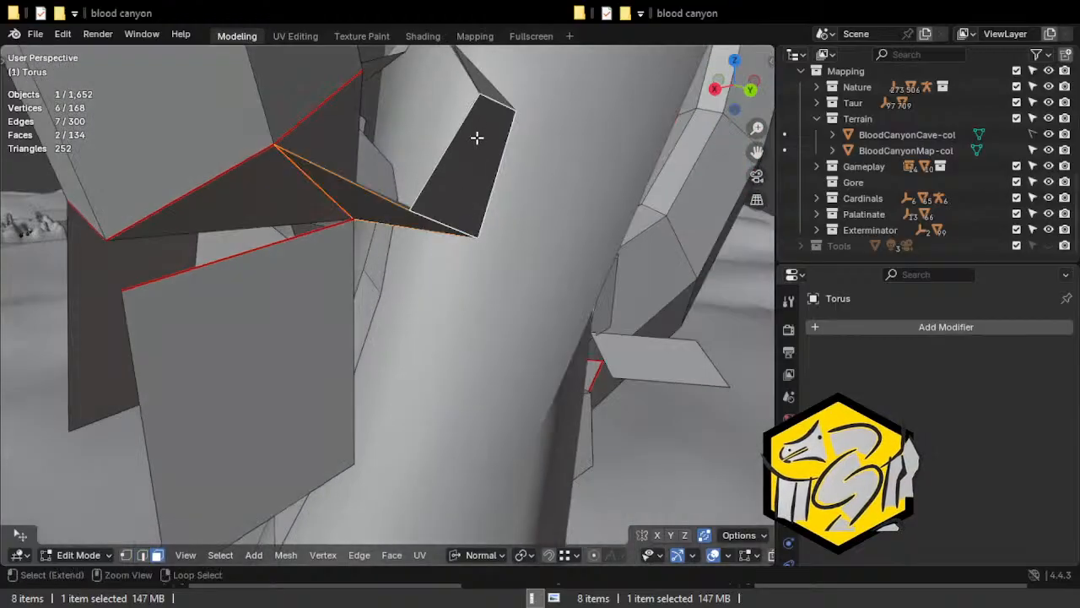
shift+click(487, 85)
middle_drag(487, 84, 436, 173)
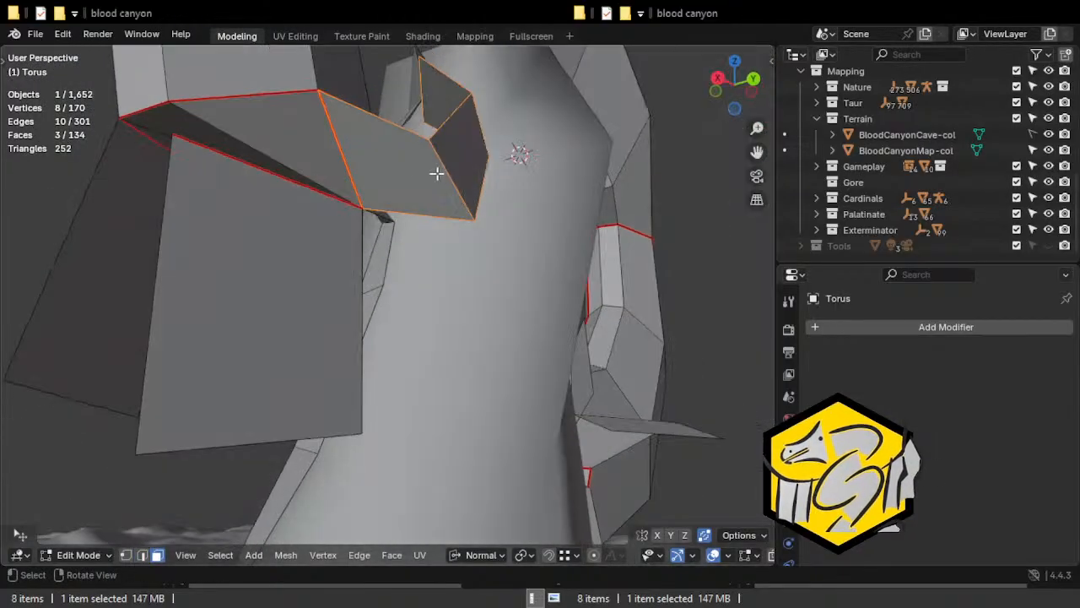
key(r)
click(363, 210)
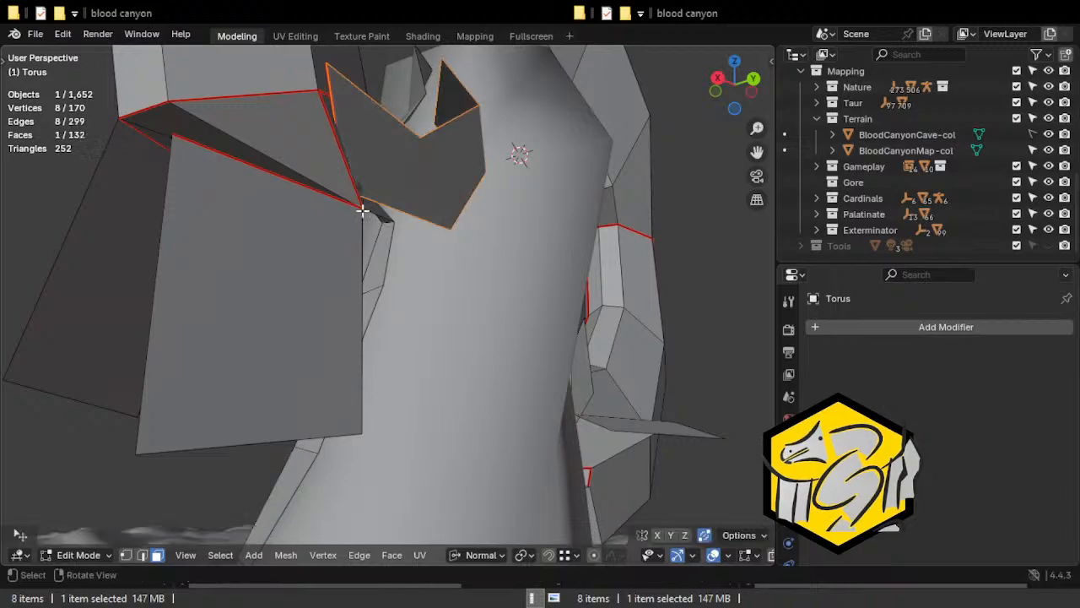
key(ctrl+z)
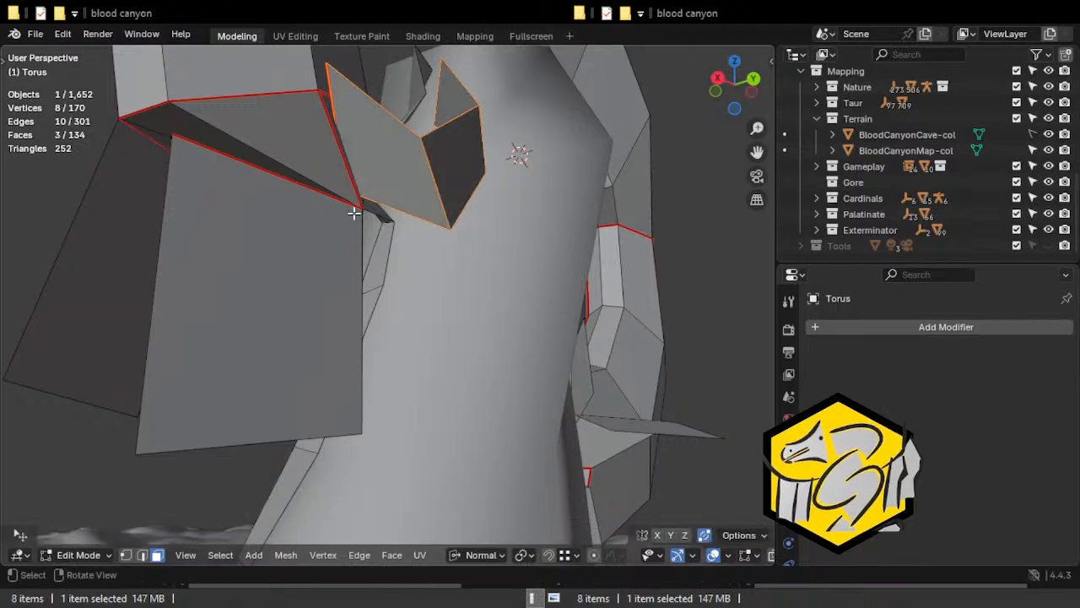
key(g)
click(365, 210)
Clear the seam from the rim edge where the three-face strip was split off.
key(2)
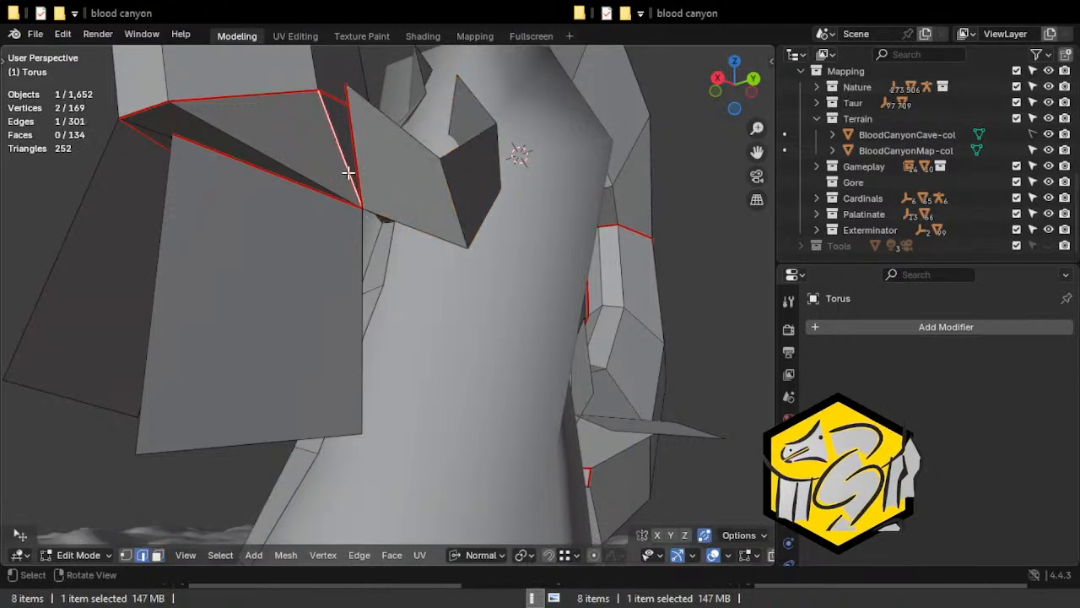
key(ctrl+e)
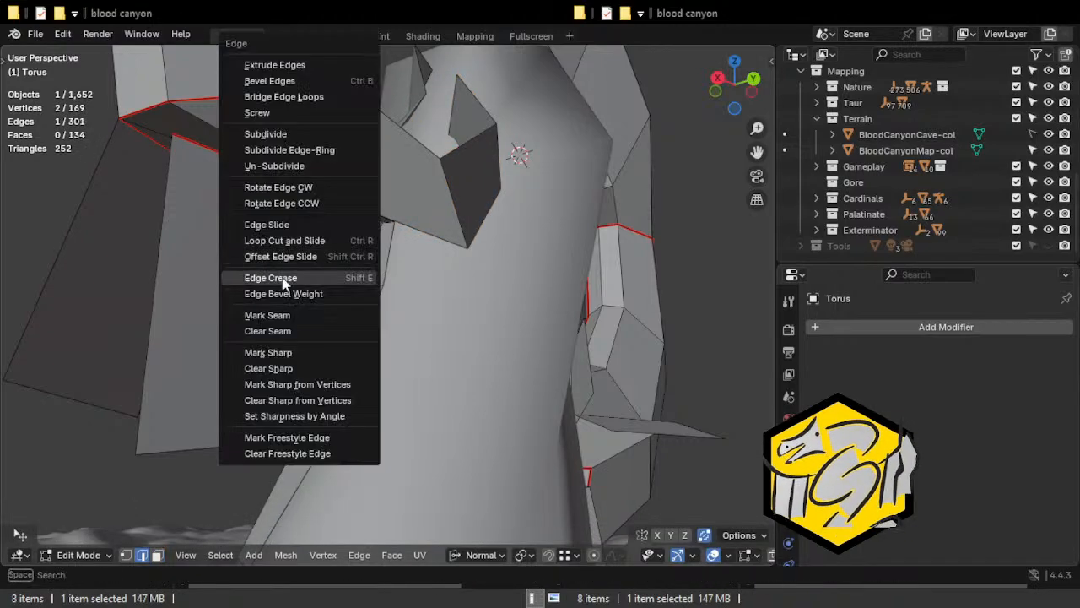
click(271, 333)
middle_drag(427, 167, 21, 193)
shift+middle_drag(476, 300, 440, 240)
Select a single small flap face at the arch's right broken end and move it.
key(3)
click(443, 200)
middle_drag(443, 200, 530, 286)
key(g)
click(418, 222)
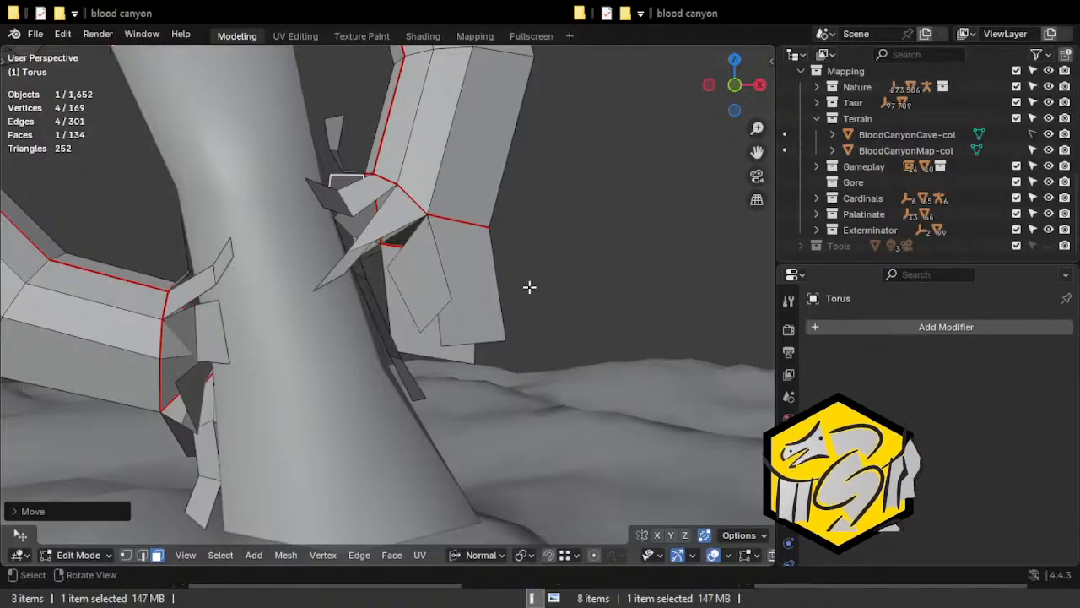
middle_drag(523, 222, 391, 220)
Clear the seams from two individual edges at the rim of the arch's left broken end.
key(2)
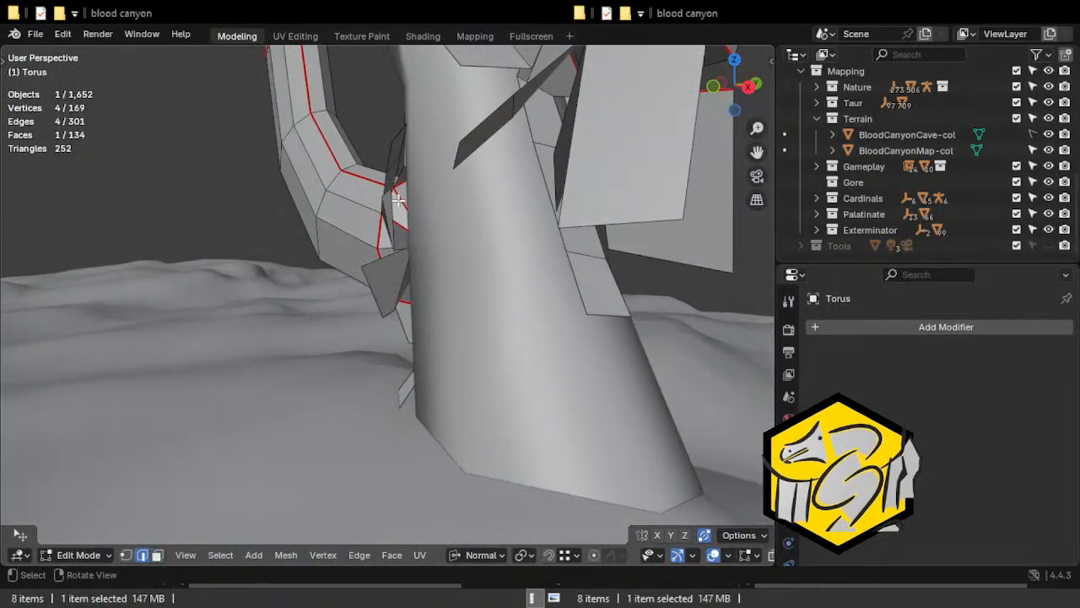
click(405, 224)
key(ctrl+e)
click(422, 330)
middle_drag(422, 330, 485, 234)
key(ctrl+e)
click(412, 331)
Split off the two-face flap at the middle of the arch's left broken end.
key(3)
shift+click(446, 189)
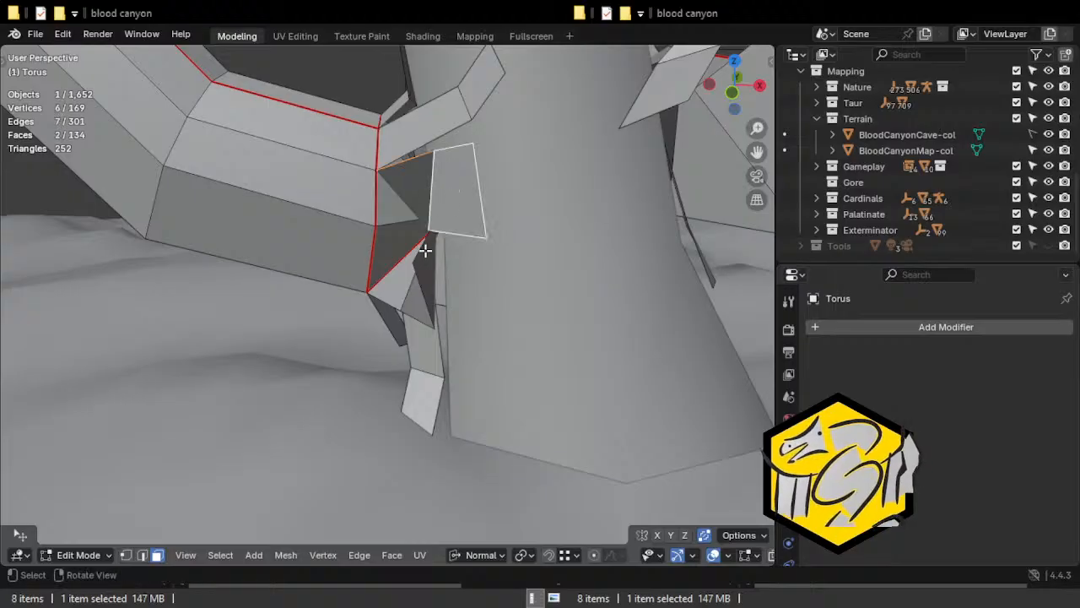
key(y)
middle_drag(426, 251, 497, 238)
key(e)
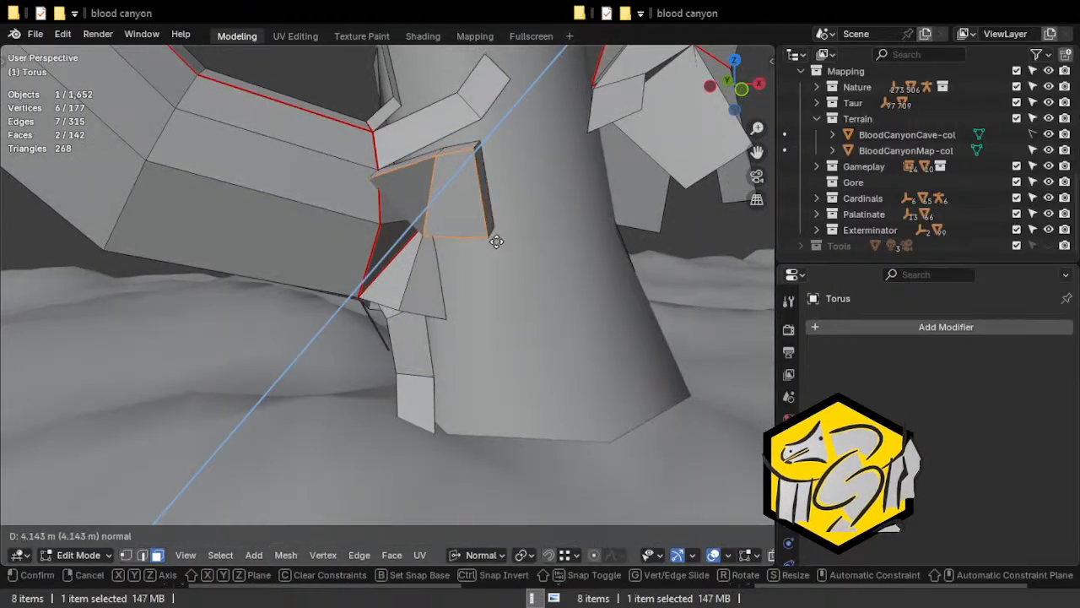
click(494, 242)
key(ctrl+z)
Rotate the split-off two-face flap outward and snap its corner onto the neighbouring vertex at the left broken end.
key(r)
click(483, 275)
middle_drag(483, 275, 472, 232)
key(g)
click(478, 233)
key(g)
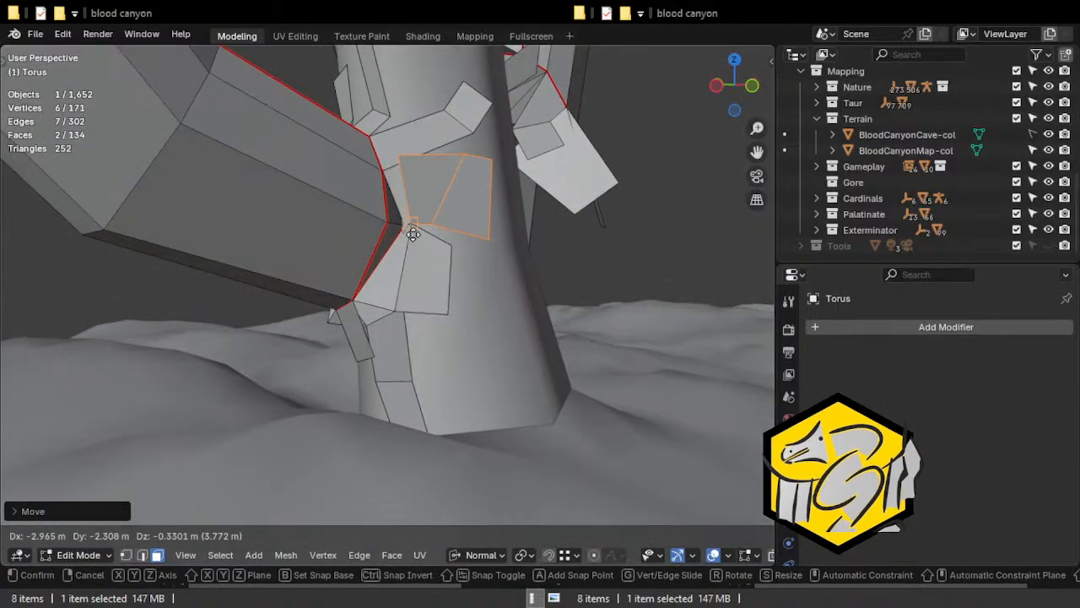
click(407, 232)
key(alt+z)
middle_drag(407, 232, 526, 332)
key(g)
click(413, 211)
key(alt+z)
Split off the two-face flap on the far side of the left broken end and rotate it.
click(405, 186)
click(319, 300)
ctrl+click(354, 308)
key(y)
key(e)
click(445, 293)
key(ctrl+z)
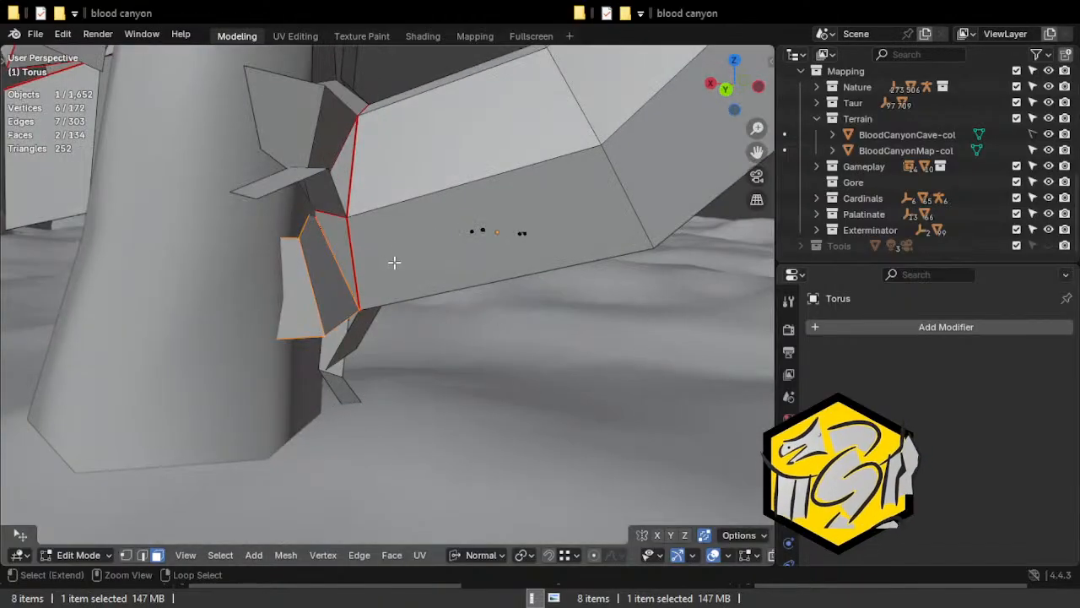
key(ctrl+z)
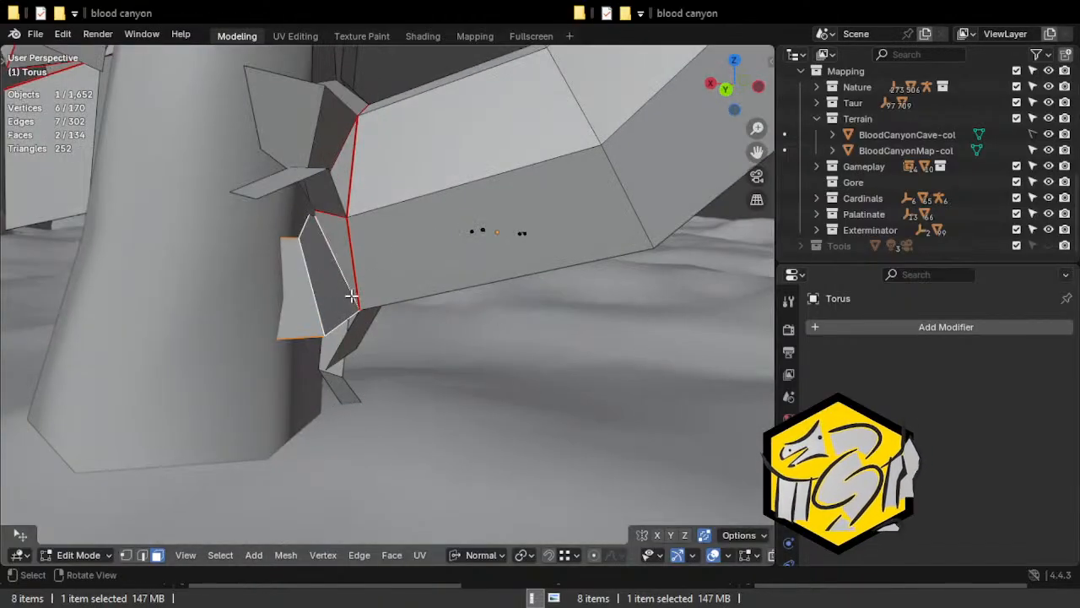
key(y)
key(r)
middle_drag(370, 323, 369, 374)
click(359, 336)
Move the far-side flap outward from the broken end and rotate it further.
key(g)
click(451, 288)
key(r)
click(420, 320)
key(r)
click(402, 339)
key(g)
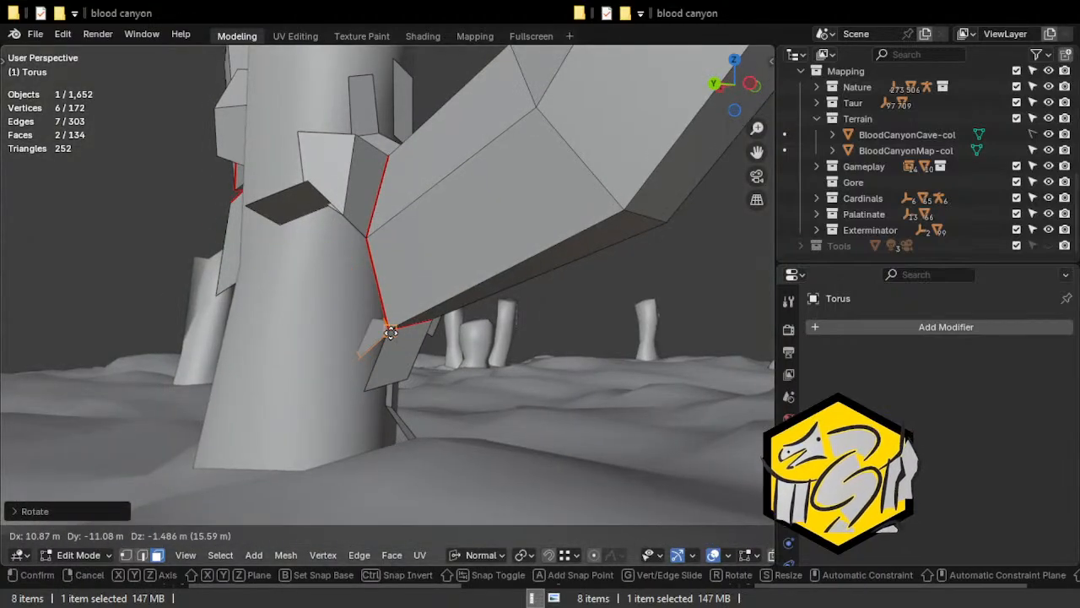
right_click(386, 330)
middle_drag(386, 331, 570, 415)
Fine-tune the far-side flap's rotation and snap its corner onto the arch's lower corner vertex.
middle_drag(444, 352, 345, 306)
key(r)
click(413, 340)
key(g)
click(410, 328)
Rotate the outer face of the far-side flap about the Z axis.
click(358, 293)
key(r)
key(z)
key(z)
click(386, 325)
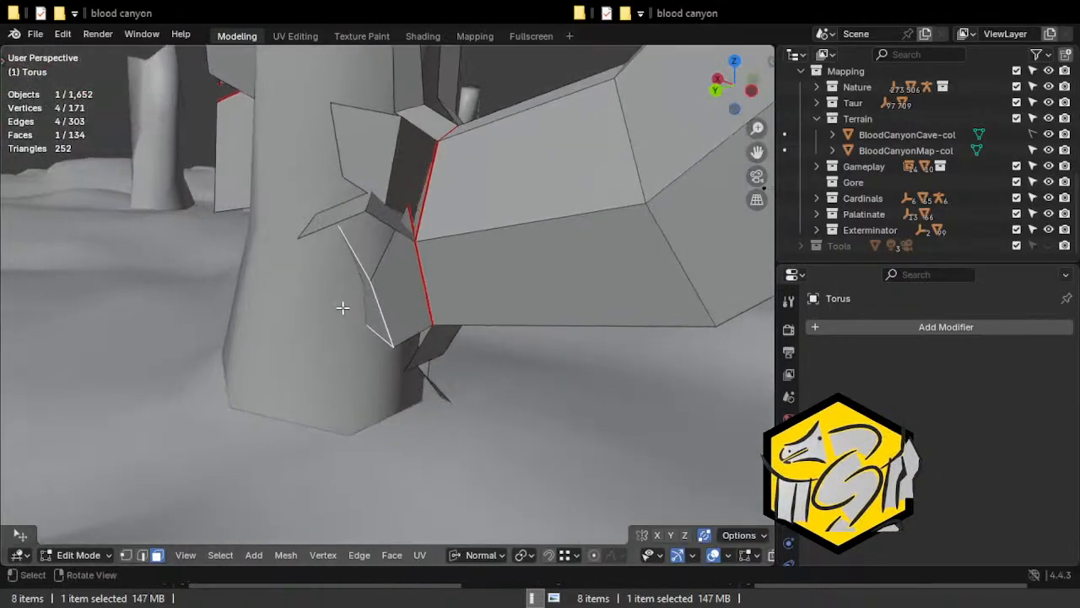
key(r)
key(z)
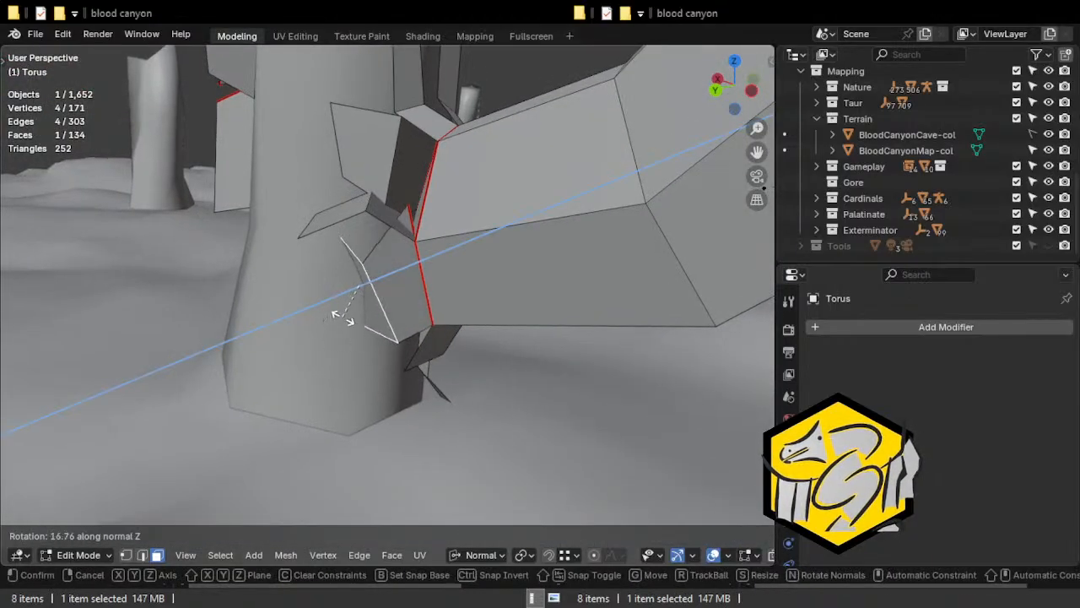
key(z)
click(367, 309)
Move the far-side flap's outer face outward and adjust the rotation of the adjoining face.
key(g)
click(330, 313)
middle_drag(330, 313, 321, 265)
key(r)
click(409, 262)
middle_drag(369, 301, 401, 264)
Clear the seams from the individual edges beside the repositioned flaps at the left broken end.
key(2)
click(413, 255)
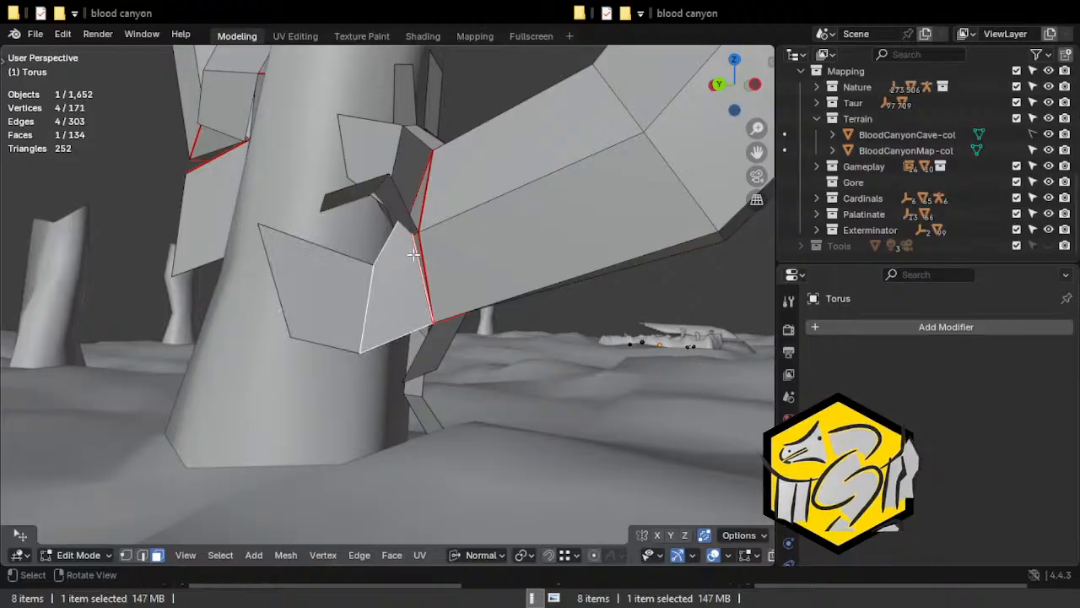
key(ctrl+e)
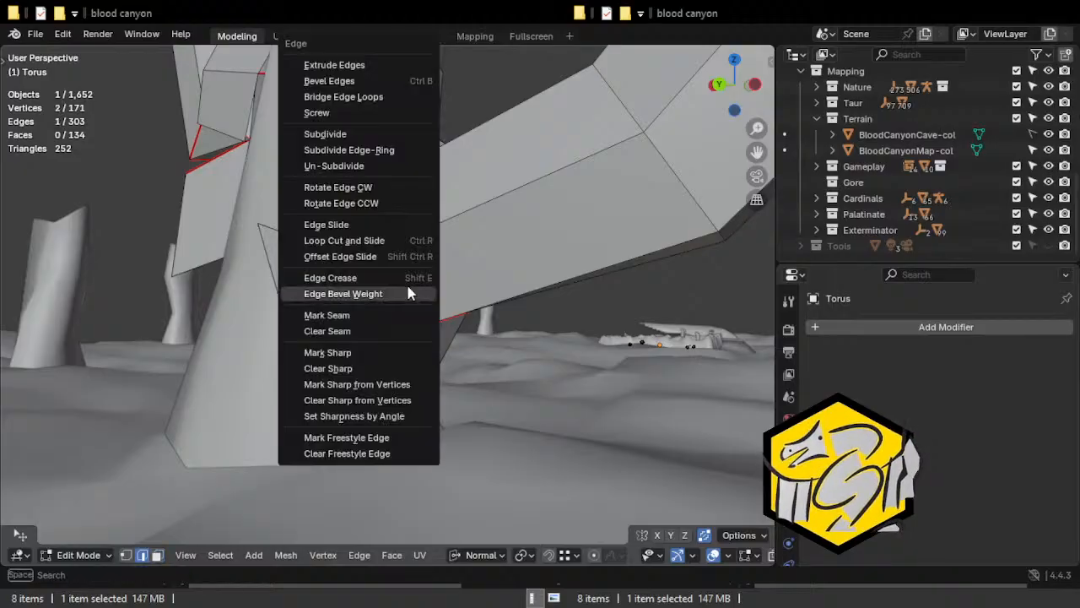
click(354, 351)
middle_drag(350, 321, 256, 311)
key(ctrl+e)
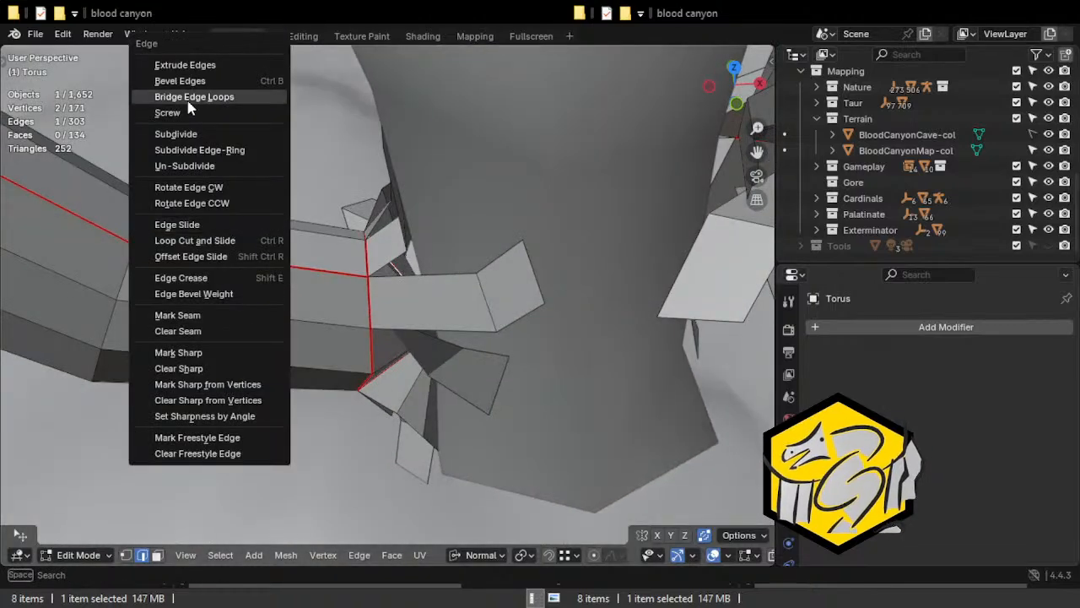
click(210, 336)
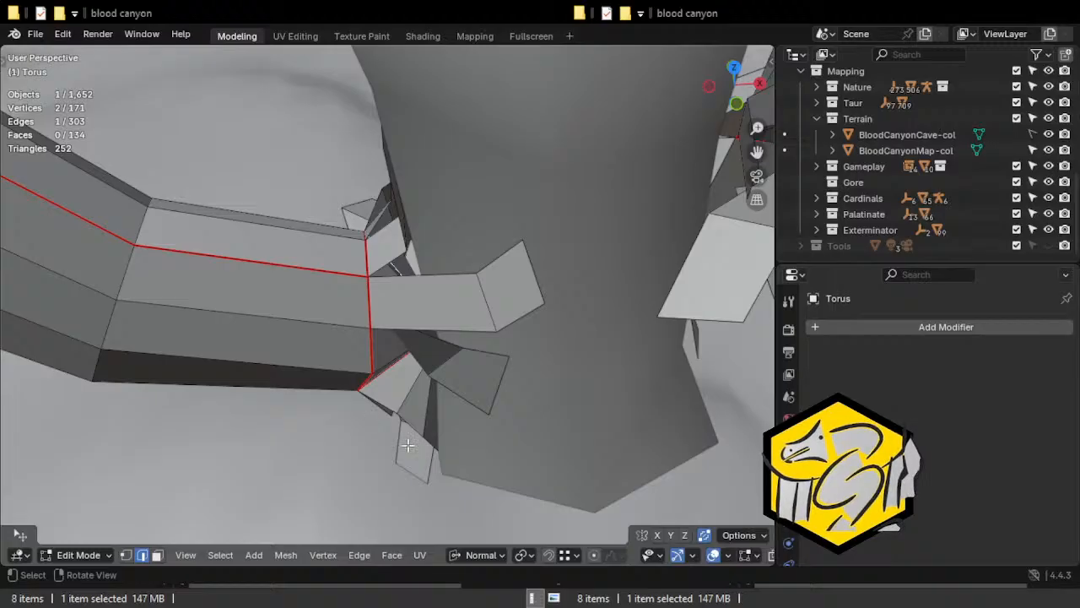
click(317, 269)
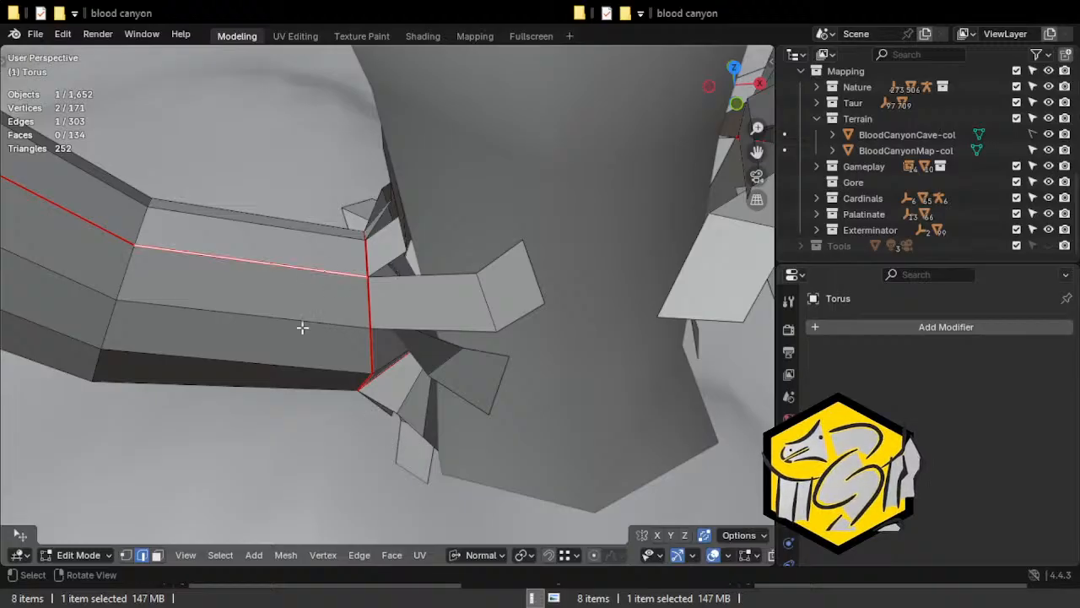
middle_drag(355, 392, 359, 336)
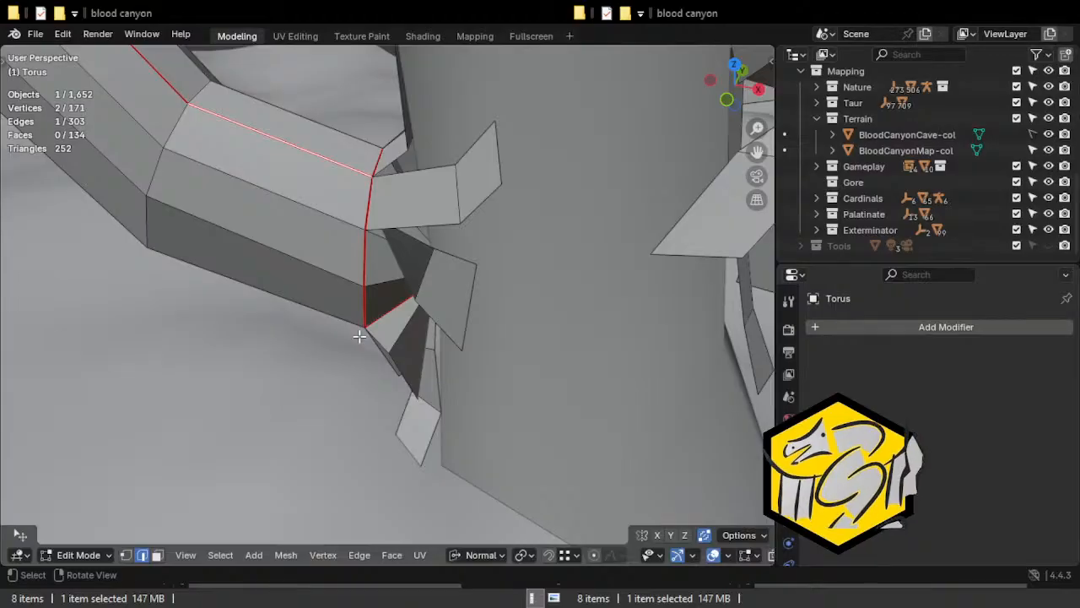
middle_drag(372, 319, 489, 240)
middle_drag(437, 264, 375, 351)
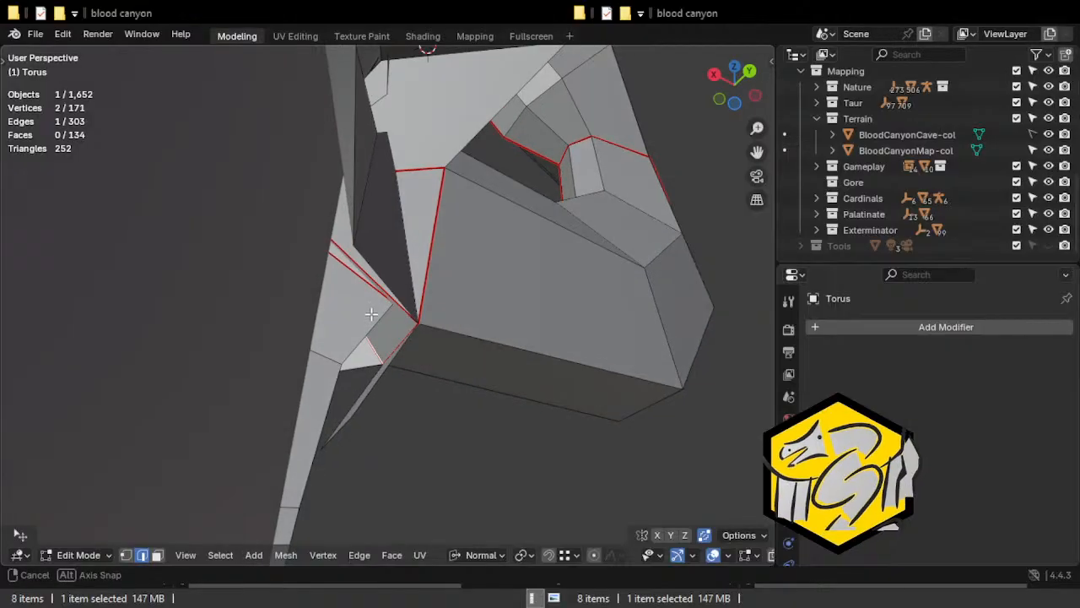
Clear the seam from the edge beside the lower flap at the left broken end.
middle_drag(385, 302, 434, 349)
key(g)
right_click(428, 341)
key(g)
click(476, 362)
key(ctrl+e)
click(365, 384)
Snap the loose vertex at the base of the lower flap onto the arch's neighbouring corner vertex.
key(1)
click(427, 357)
key(g)
click(405, 363)
Move the lower flap's upper vertex onto the corner vertex where the neighbouring seams meet.
click(507, 240)
middle_drag(507, 239, 512, 232)
key(g)
right_click(516, 160)
key(alt+z)
key(g)
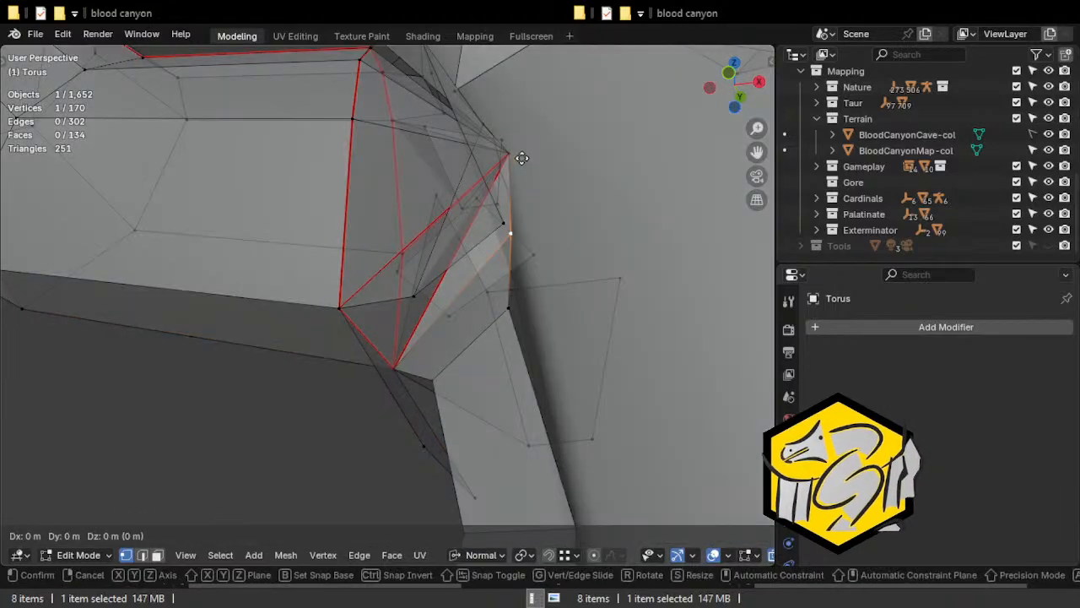
click(517, 157)
key(alt+z)
Split off the lower two-face flap at the left broken end and rotate it outward.
middle_drag(500, 313, 380, 303)
key(2)
key(3)
click(441, 302)
shift+click(479, 299)
key(y)
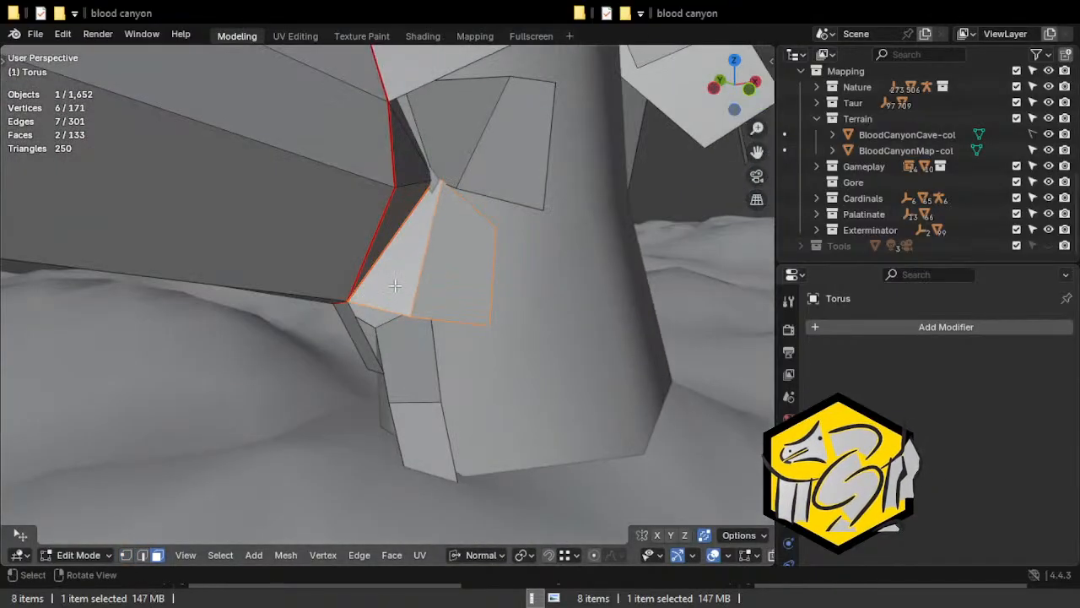
key(r)
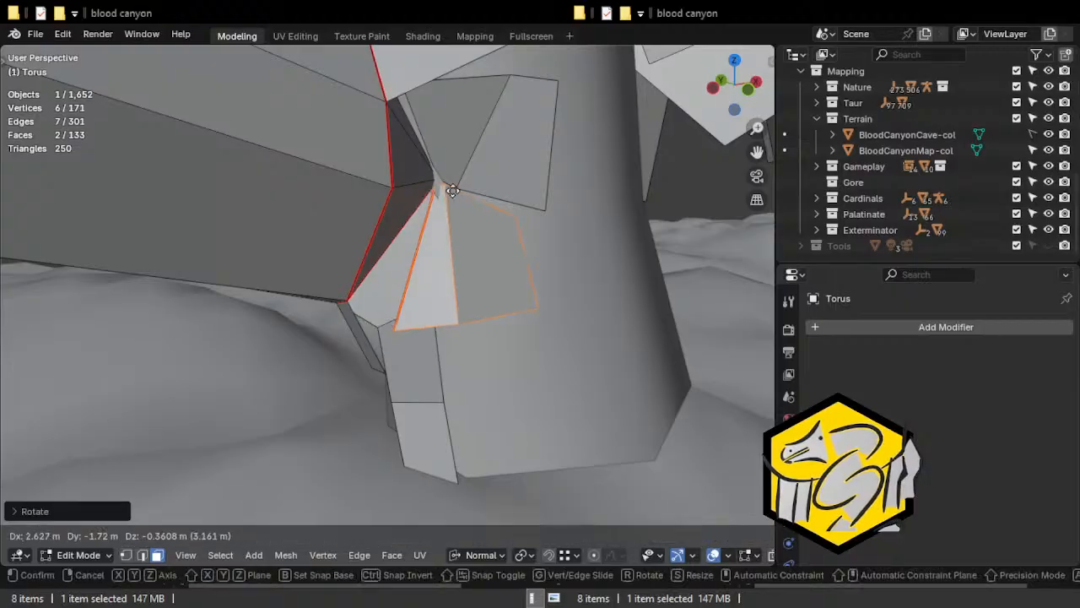
click(418, 308)
Snap the lower flap's upper corner onto the vertex where the neighbouring flaps meet.
key(alt+z)
key(g)
ctrl+click(441, 181)
key(alt+z)
mouse_move(461, 287)
middle_down()
mouse_move(429, 266)
mouse_move(449, 301)
middle_up()
key(r)
key(Escape)
key(g)
right_click(451, 298)
key(alt+z)
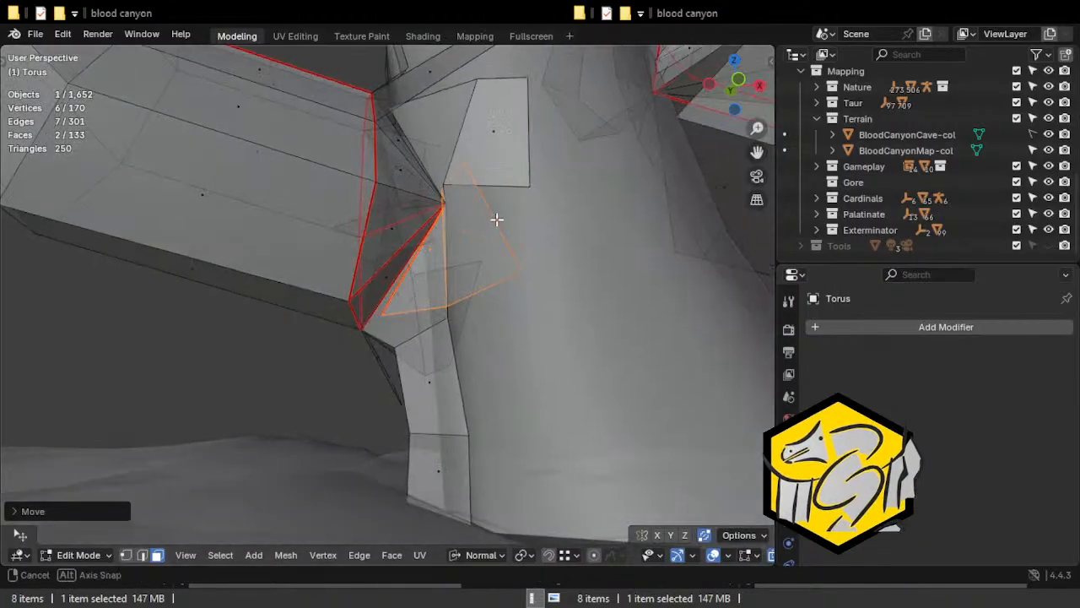
key(alt+z)
Move and rotate the outer face of the upper two-face flap clear of the lower flap.
click(510, 170)
middle_drag(513, 175, 536, 183)
key(g)
click(526, 173)
key(r)
click(531, 162)
key(g)
click(532, 158)
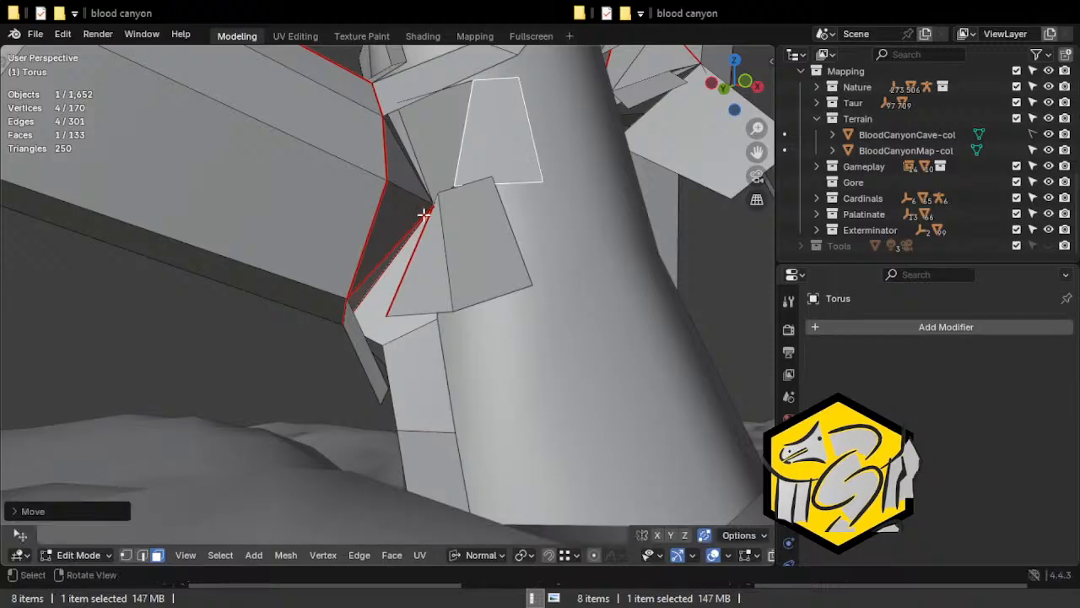
Clear the seam from the edge next to the split-off lower flap at the left broken end.
key(2)
click(444, 224)
middle_drag(446, 225, 376, 222)
key(g)
click(475, 268)
key(ctrl+e)
click(333, 333)
Try splitting off and repositioning the two-face flap on the back of the left broken end, and undo the attempt.
click(293, 321)
mouse_move(474, 284)
middle_down()
mouse_move(102, 275)
mouse_move(471, 287)
middle_up()
middle_drag(410, 229, 286, 317)
shift+click(320, 260)
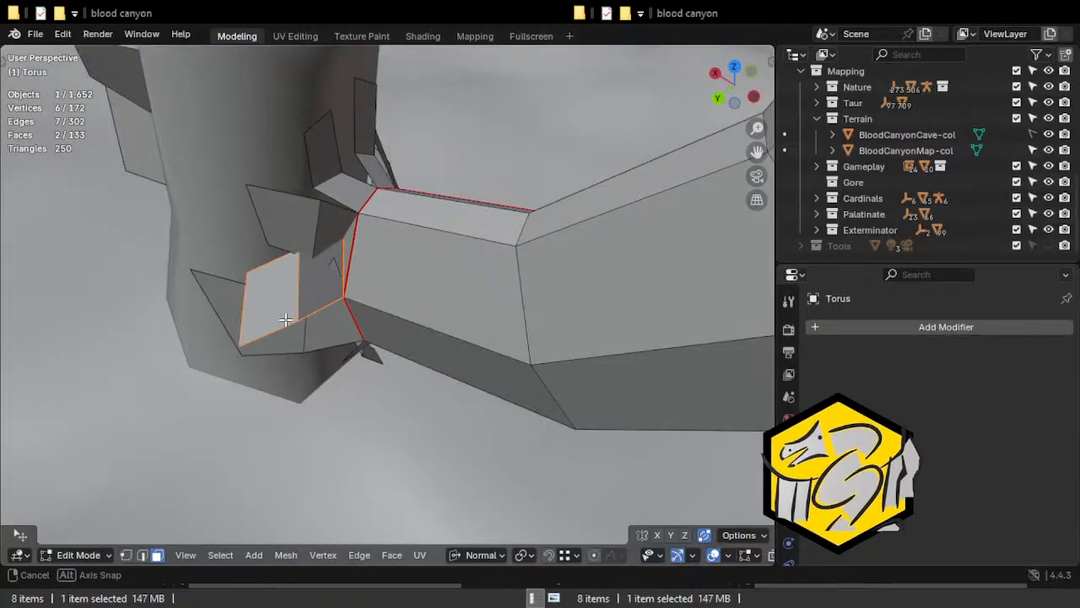
key(e)
click(325, 358)
key(ctrl+z)
key(ctrl+z)
key(ctrl+z)
Split off the two-face flap on the back of the left broken end, rotate it outward and move its corner onto the adjoining vertex.
shift+click(274, 292)
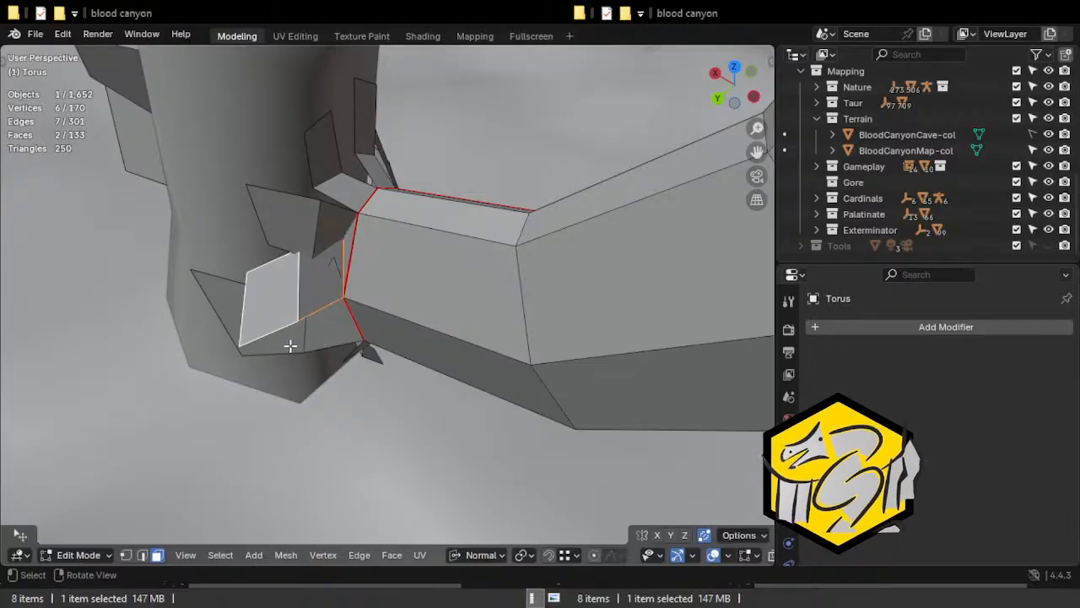
key(y)
key(r)
key(z)
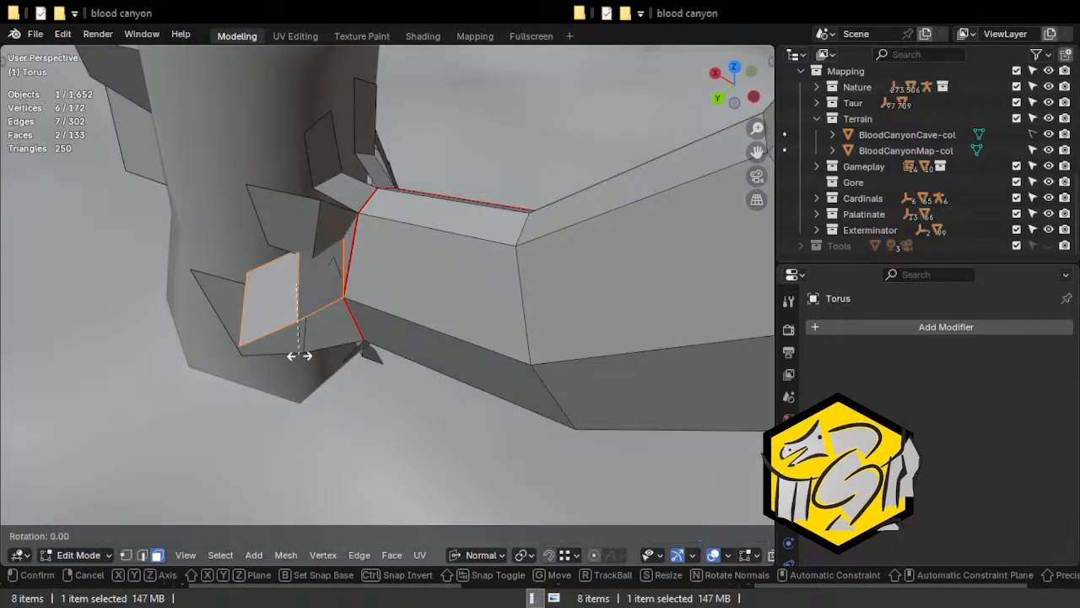
click(313, 357)
middle_drag(313, 357, 449, 240)
key(g)
click(391, 333)
Clear the seam from the edge where the repositioned flap joins the arch at the left broken end.
key(2)
click(373, 222)
key(ctrl+e)
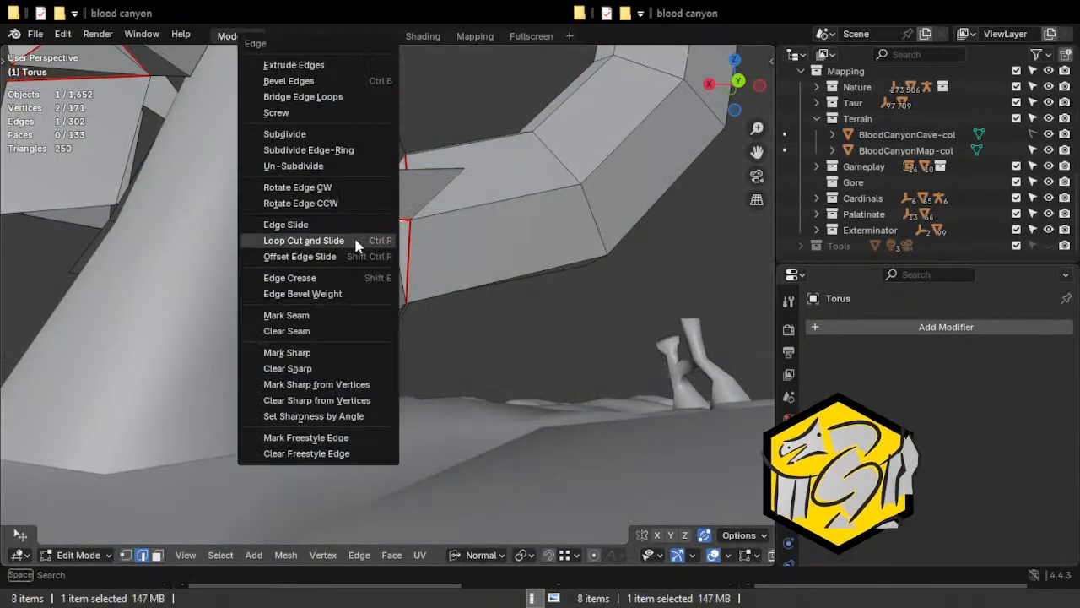
click(311, 331)
key(ctrl+e)
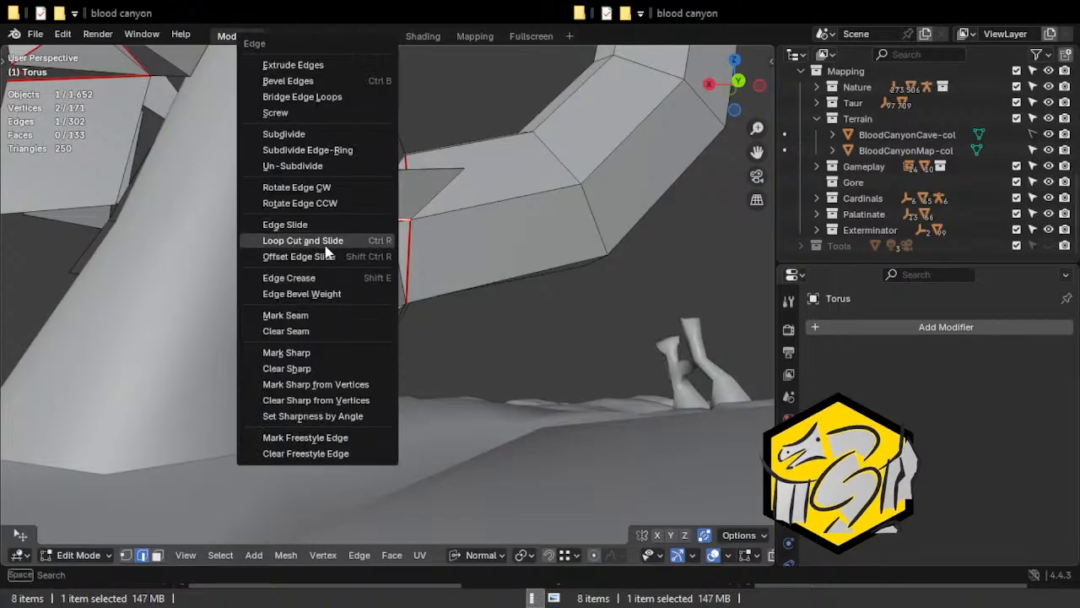
click(315, 330)
Clear the seam from the two connected edges on the split flaps at the right broken end.
middle_drag(425, 311, 196, 325)
middle_drag(390, 300, 330, 302)
key(ctrl+e)
middle_drag(448, 226, 330, 191)
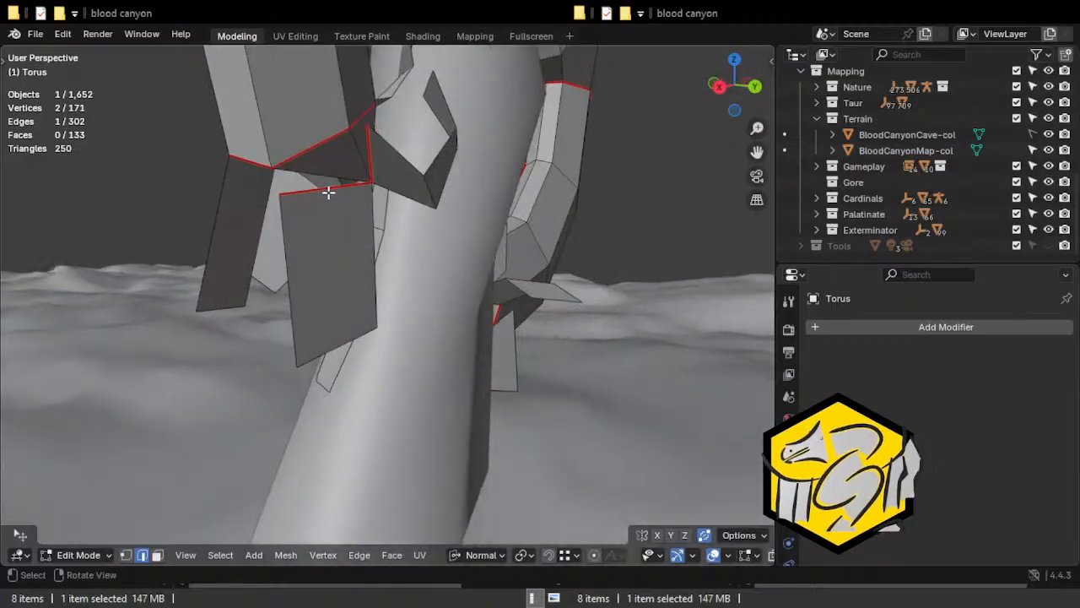
shift+click(382, 160)
key(ctrl+e)
click(318, 337)
middle_drag(317, 338, 456, 267)
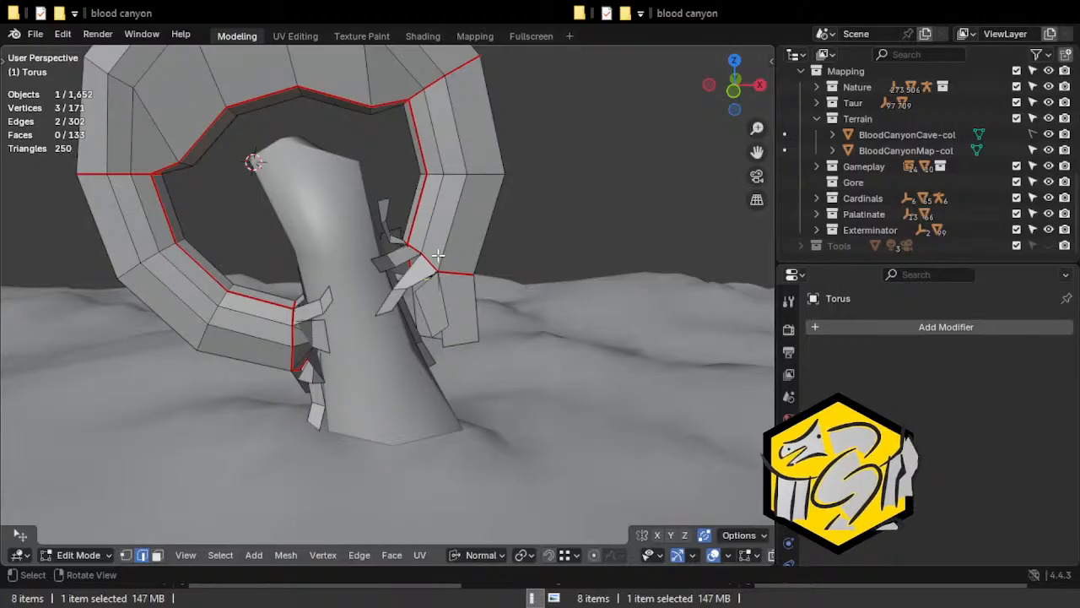
Save the Blender file.
click(19, 34)
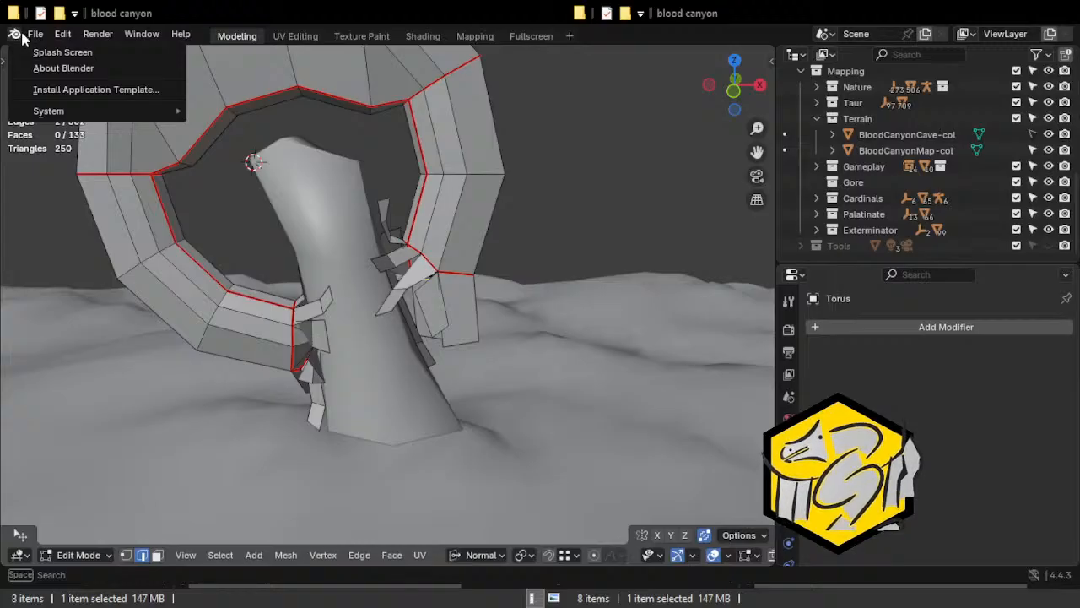
mouse_move(35, 33)
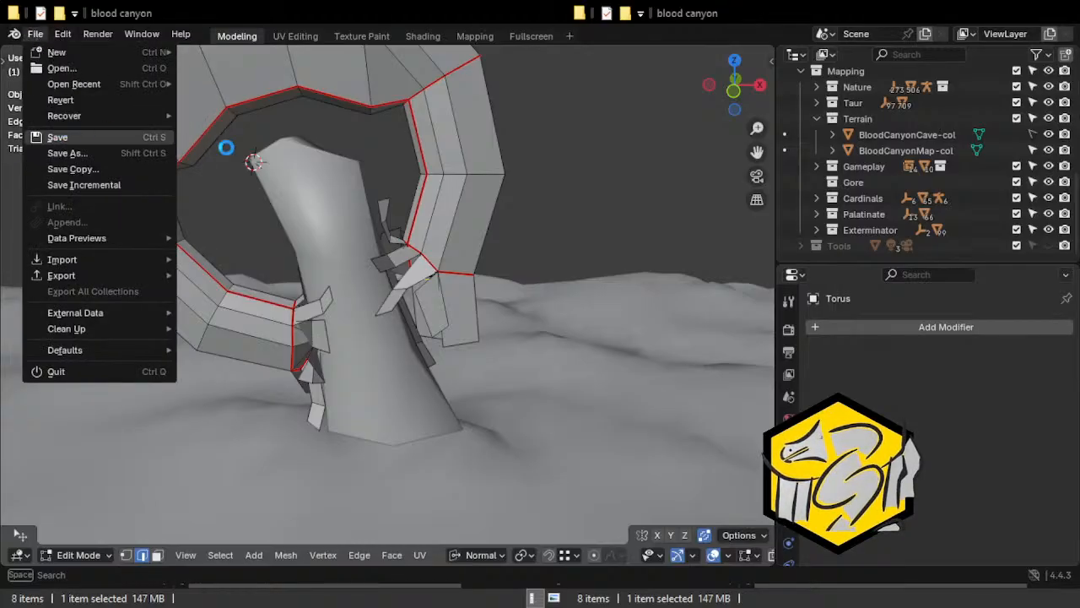
key(ctrl+s)
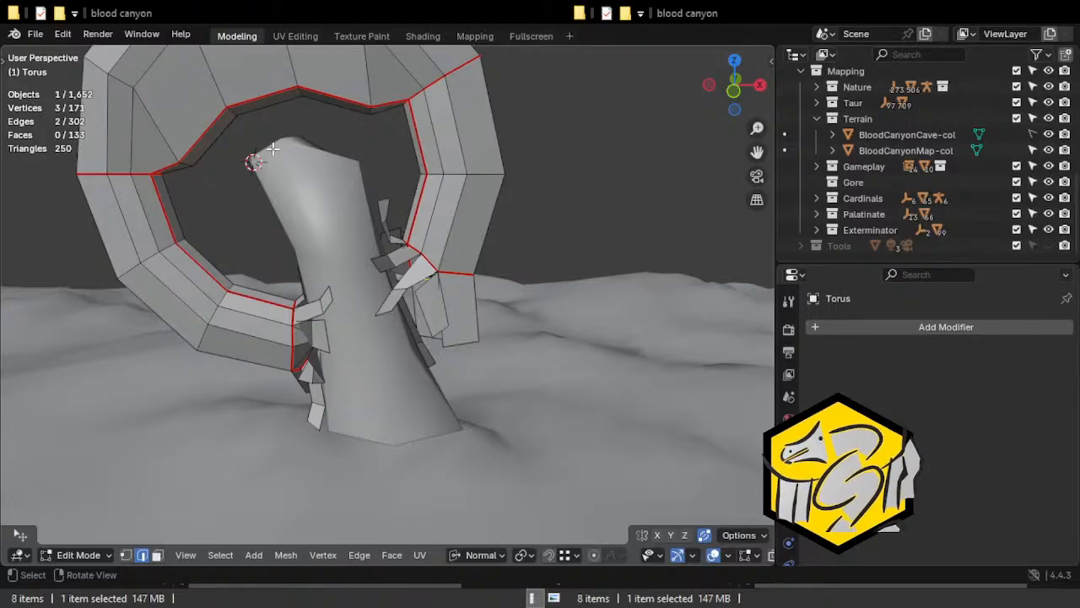
Examine the seams around the torus arch and the flaps at both broken ends from all sides.
middle_drag(86, 213, 662, 243)
middle_drag(516, 290, 161, 227)
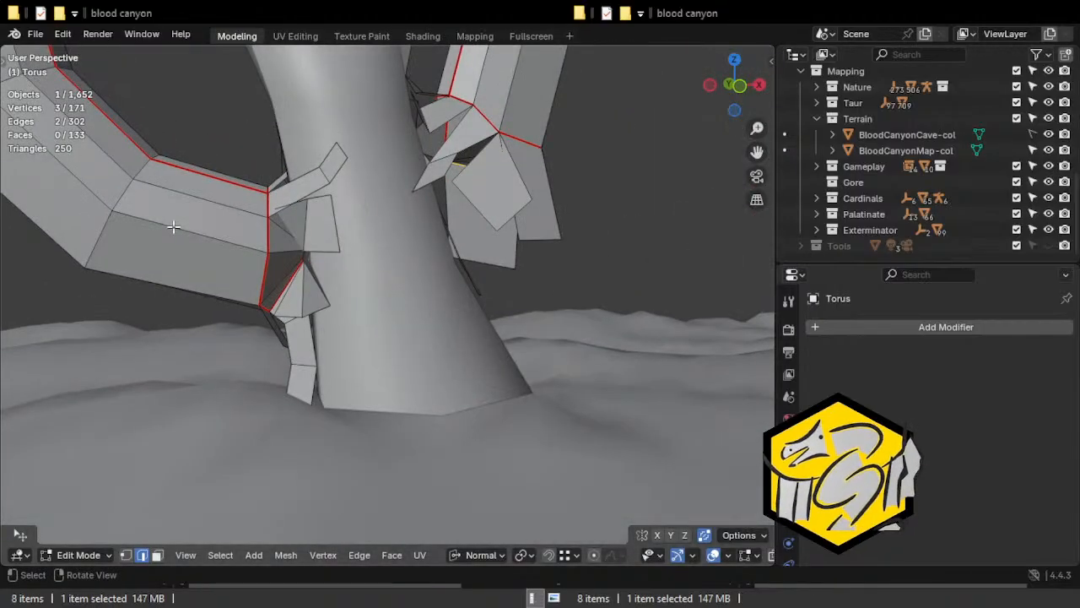
scroll(244, 362, down, 3)
shift+middle_drag(338, 197, 555, 247)
scroll(356, 223, up, 1)
middle_drag(461, 214, 512, 328)
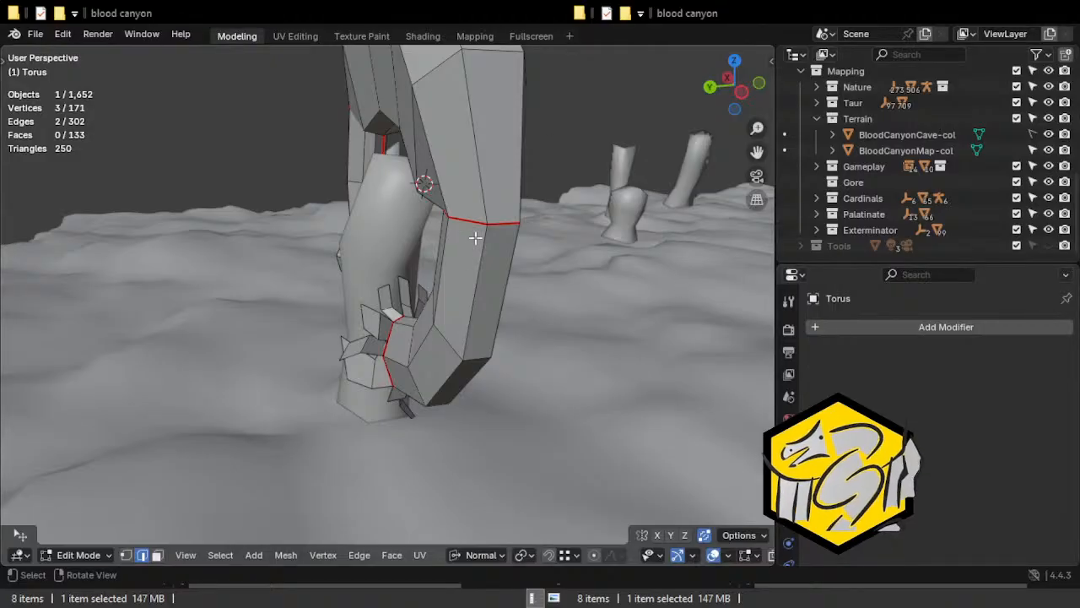
middle_drag(258, 223, 407, 235)
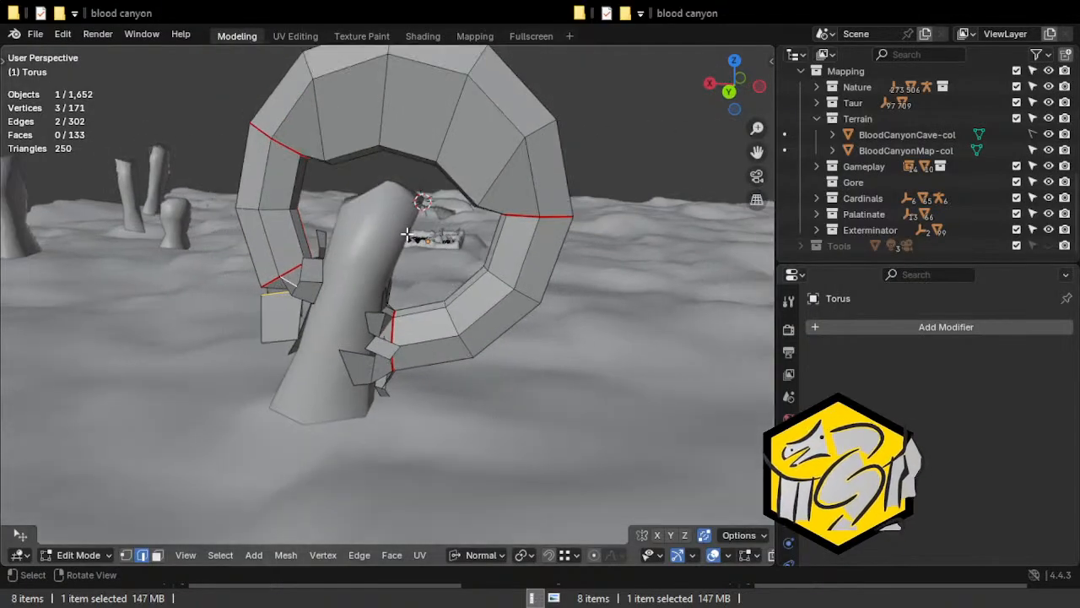
middle_drag(344, 267, 502, 285)
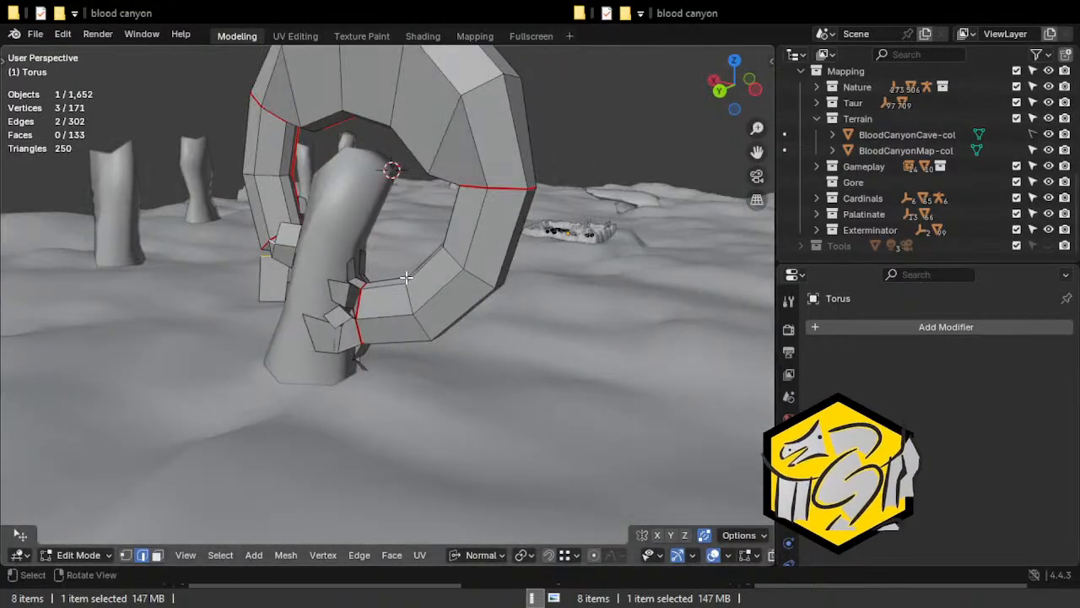
Unwrap the entire torus arch with the Angle Based method and examine its islands in the UV layout.
key(a)
key(u)
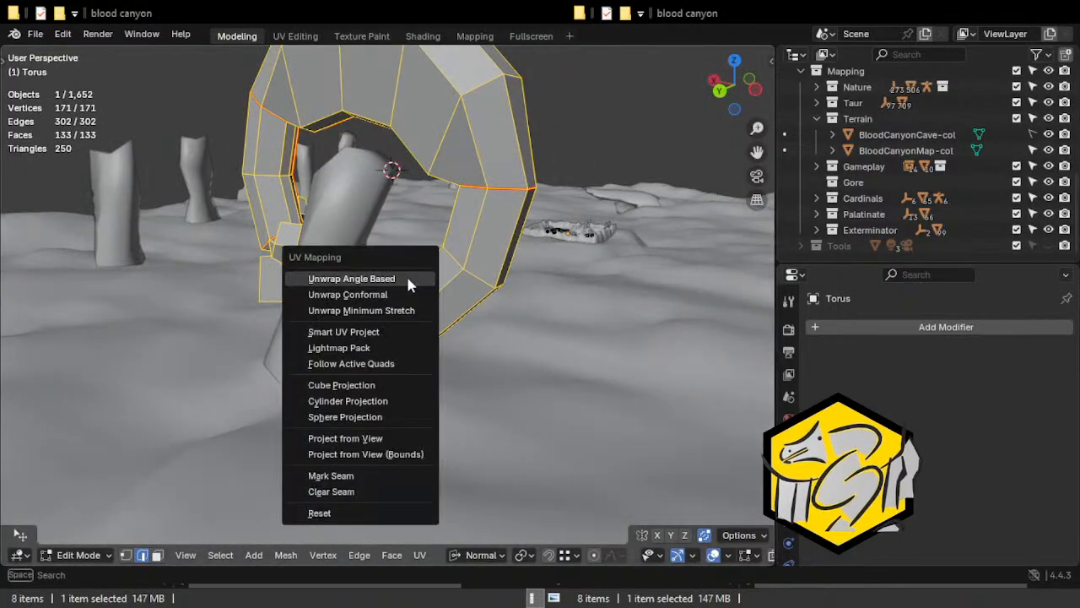
click(406, 276)
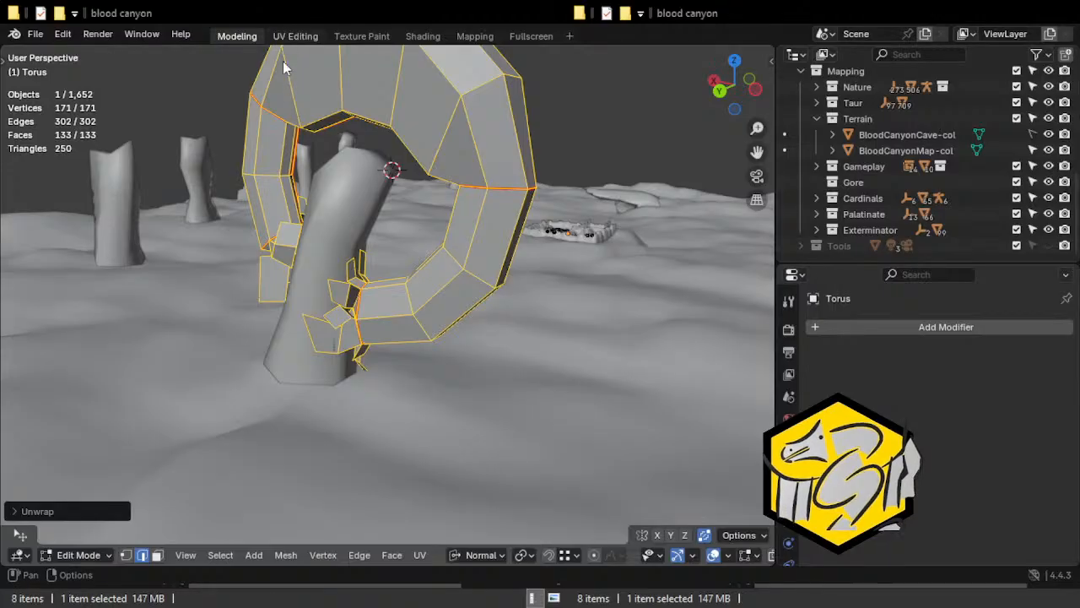
click(287, 37)
scroll(391, 255, down, 2)
middle_drag(514, 298, 564, 257)
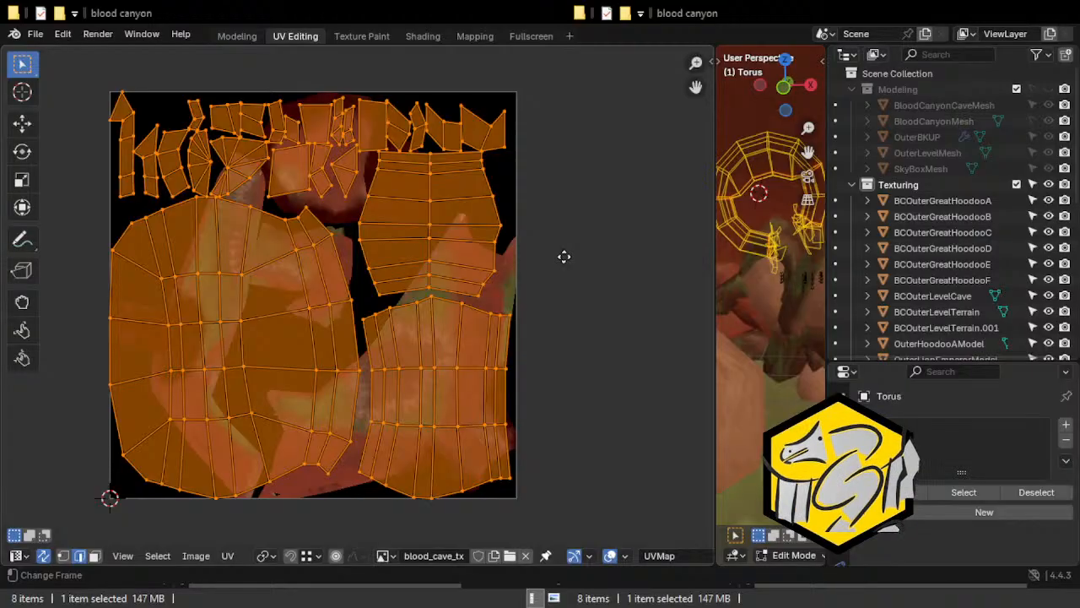
scroll(186, 157, up, 1)
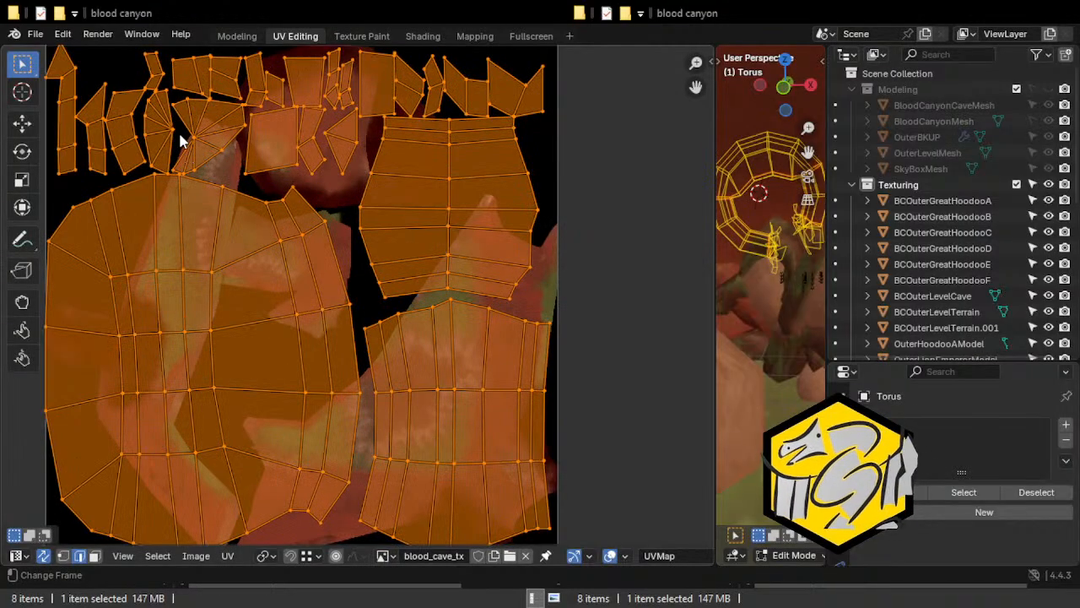
scroll(352, 295, down, 3)
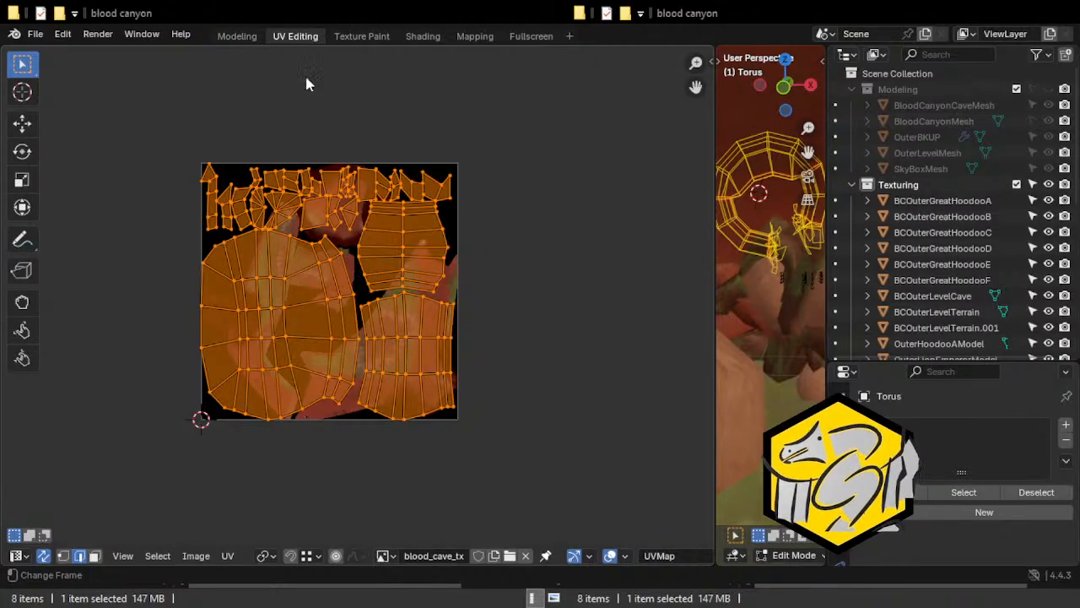
Unwrap the whole arch again with the Angle Based method and an island margin of 0.01.
click(235, 35)
key(u)
click(378, 175)
click(14, 512)
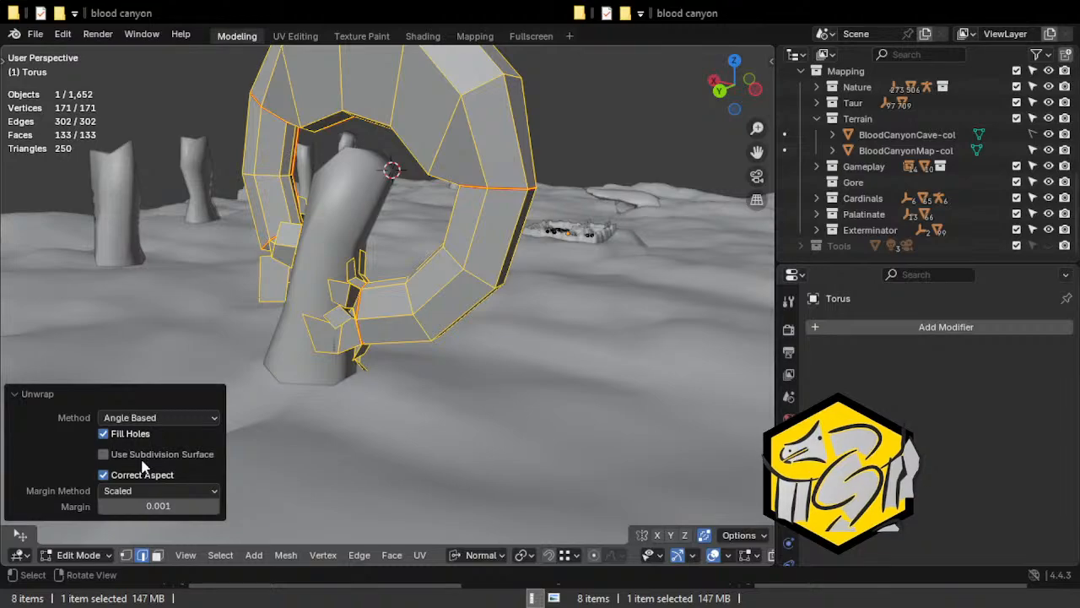
key(u)
click(475, 254)
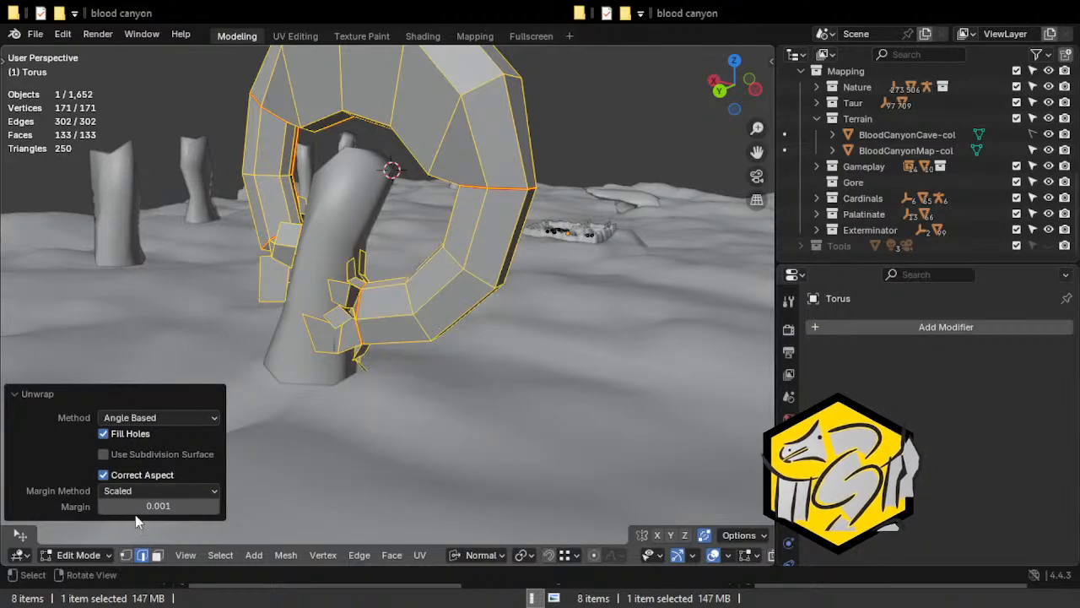
click(165, 508)
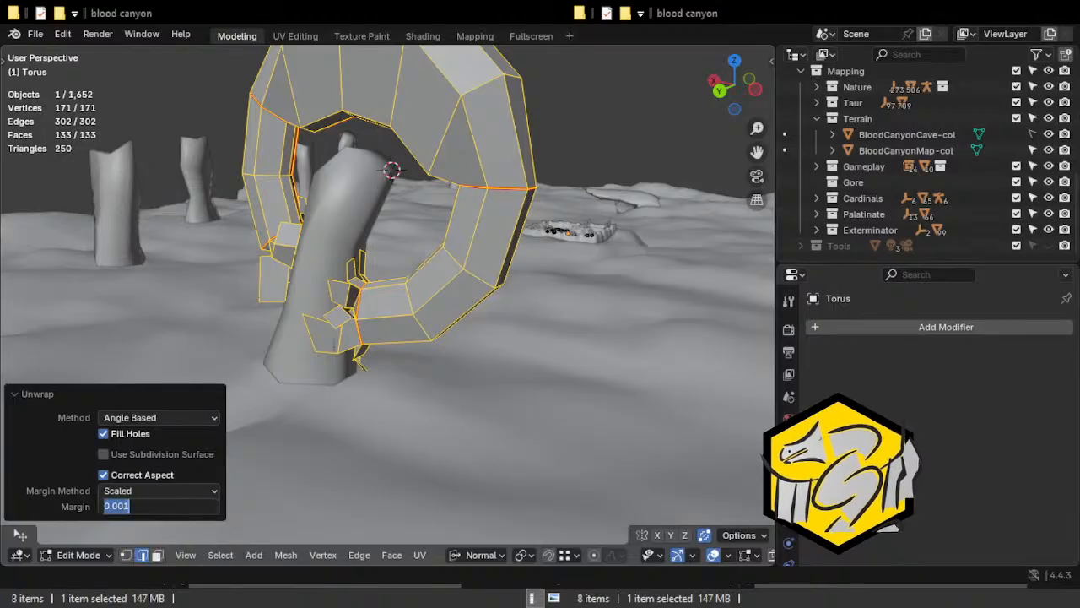
text(.0)
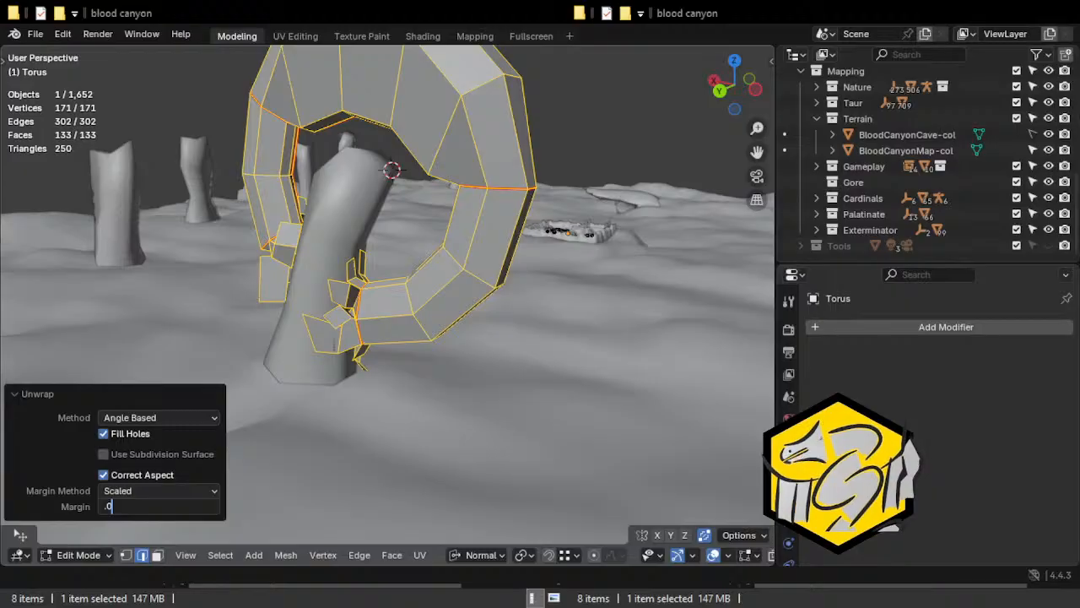
text(1)
key(Return)
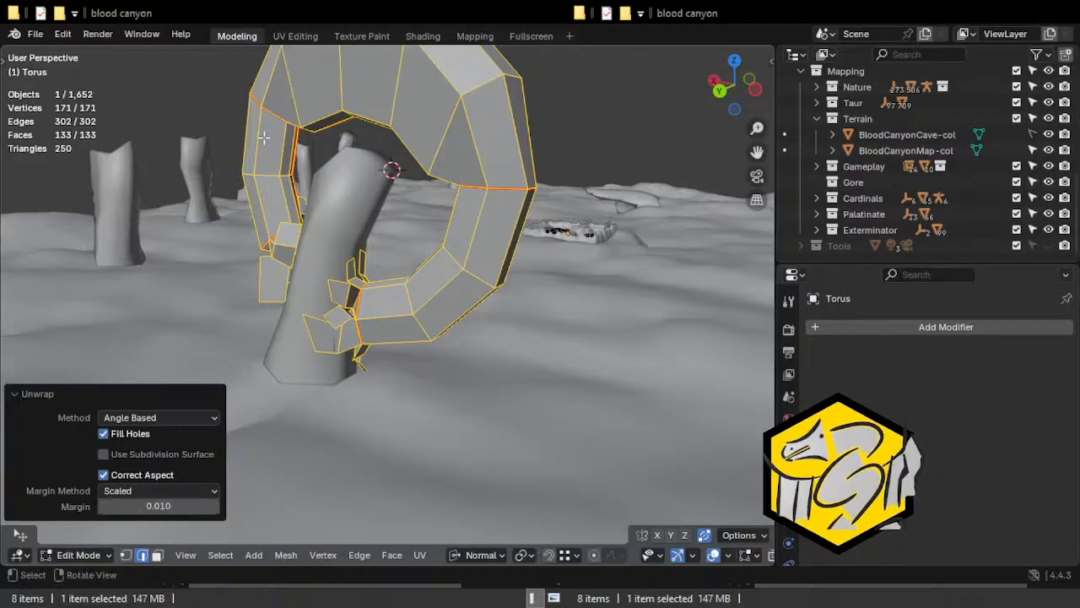
In the UV layout, select the whole upper-right large island by its faces and move it slightly away from the biggest island.
click(285, 37)
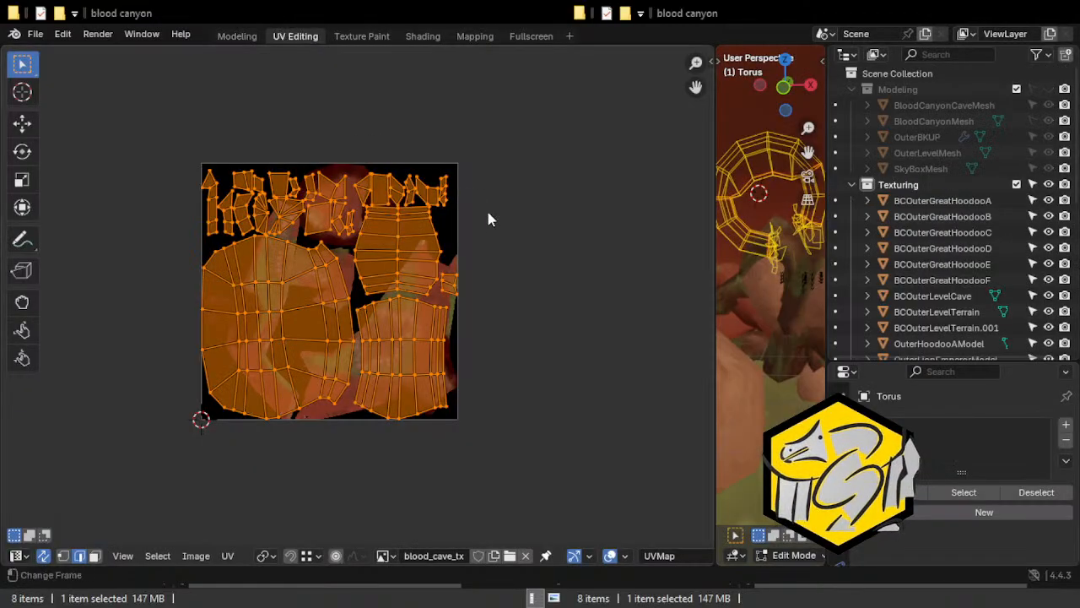
scroll(451, 277, up, 3)
click(450, 249)
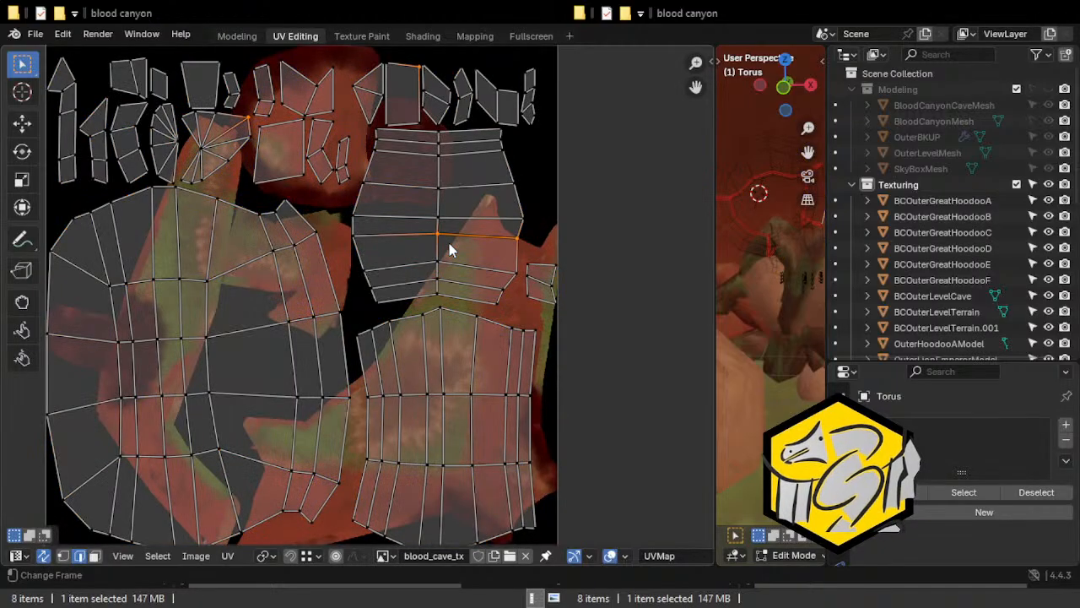
click(94, 555)
click(414, 269)
click(450, 232)
key(ctrl+l)
key(g)
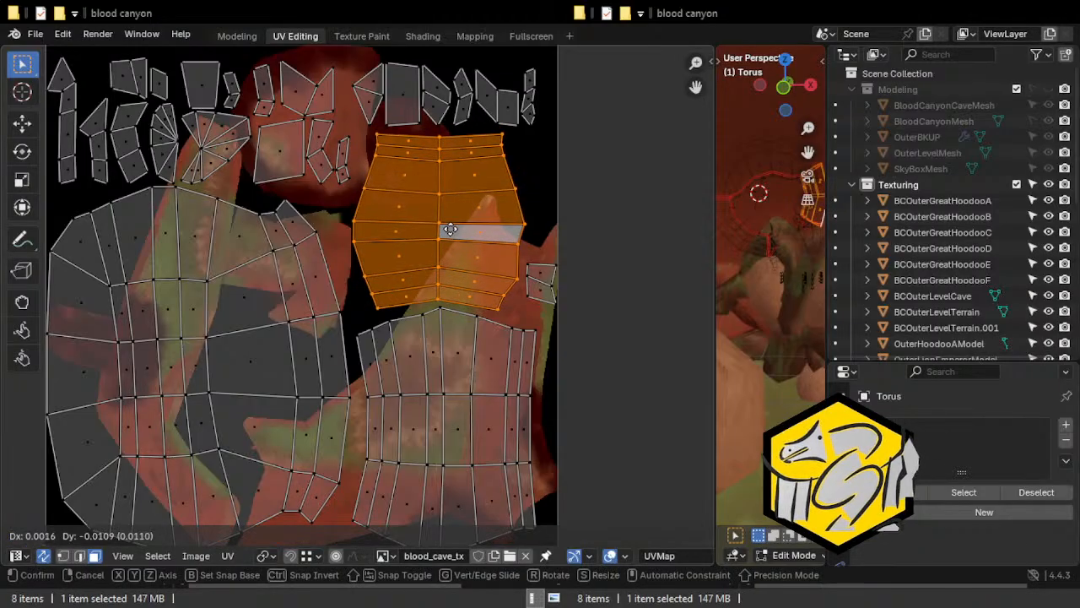
click(531, 279)
Move the stray two-face island from the texture's right border into the gap among the small islands near the top.
click(531, 279)
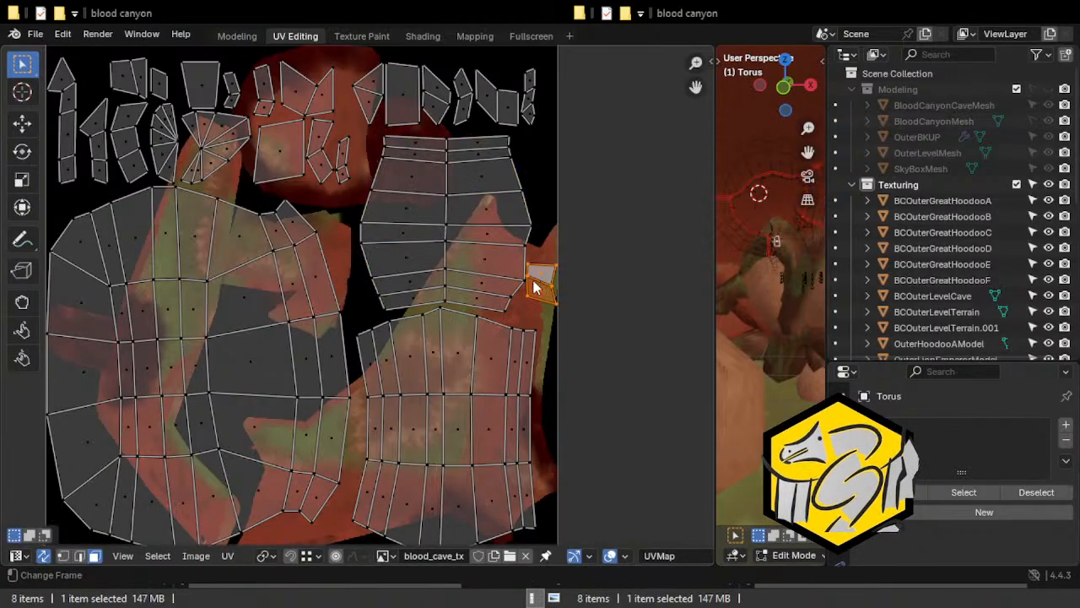
key(g)
click(361, 168)
Shift the upper-right large island further right, close to the texture's border.
click(489, 230)
key(ctrl+l)
key(g)
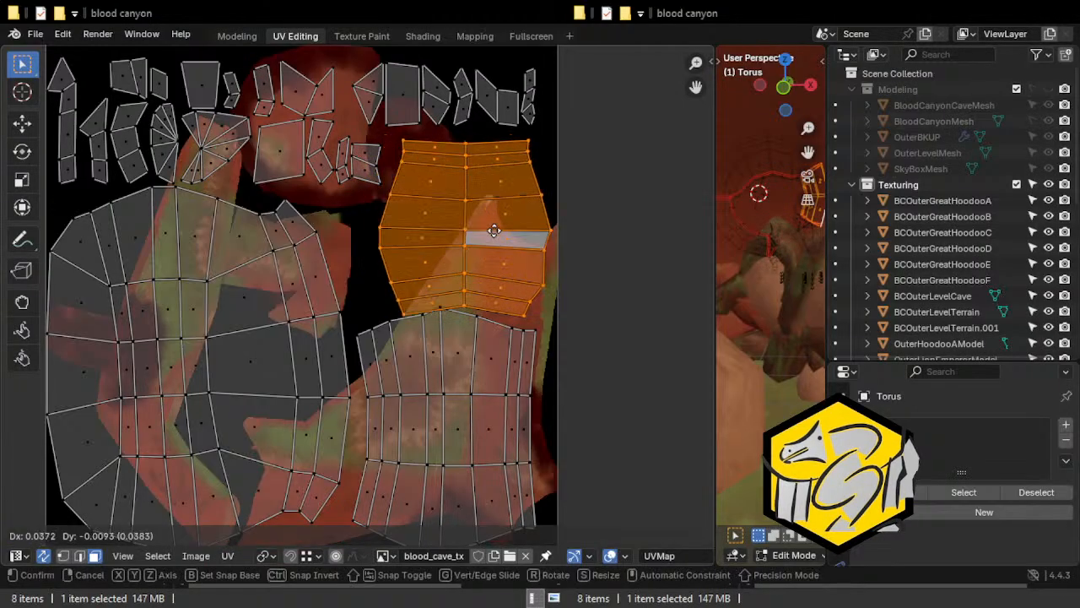
click(506, 230)
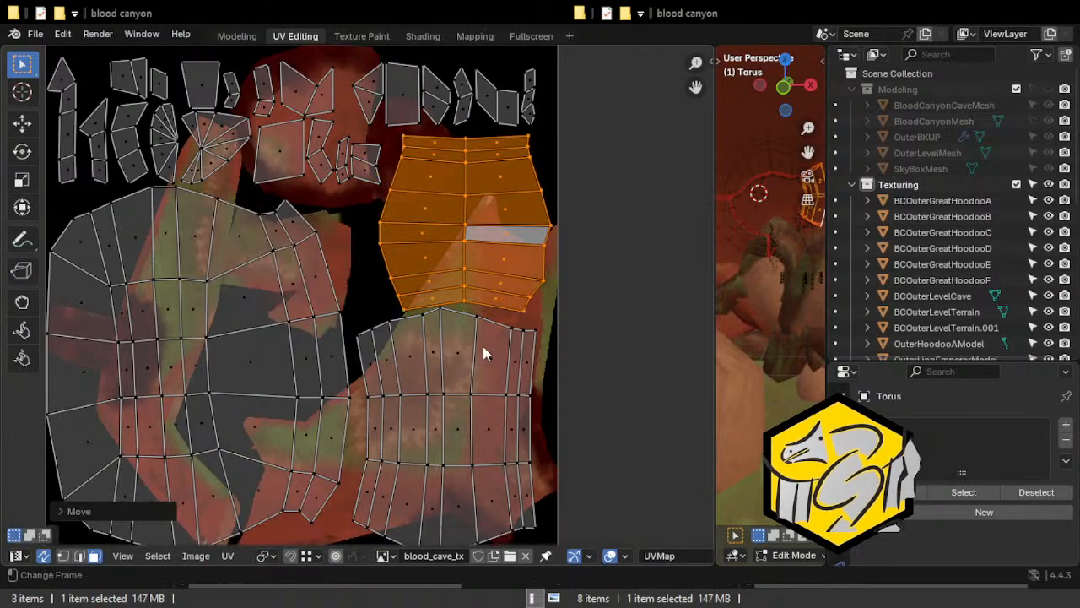
Move the lower-right large island about 0.033 to the right, close to the texture's border.
click(484, 346)
key(ctrl+l)
middle_drag(574, 402, 554, 327)
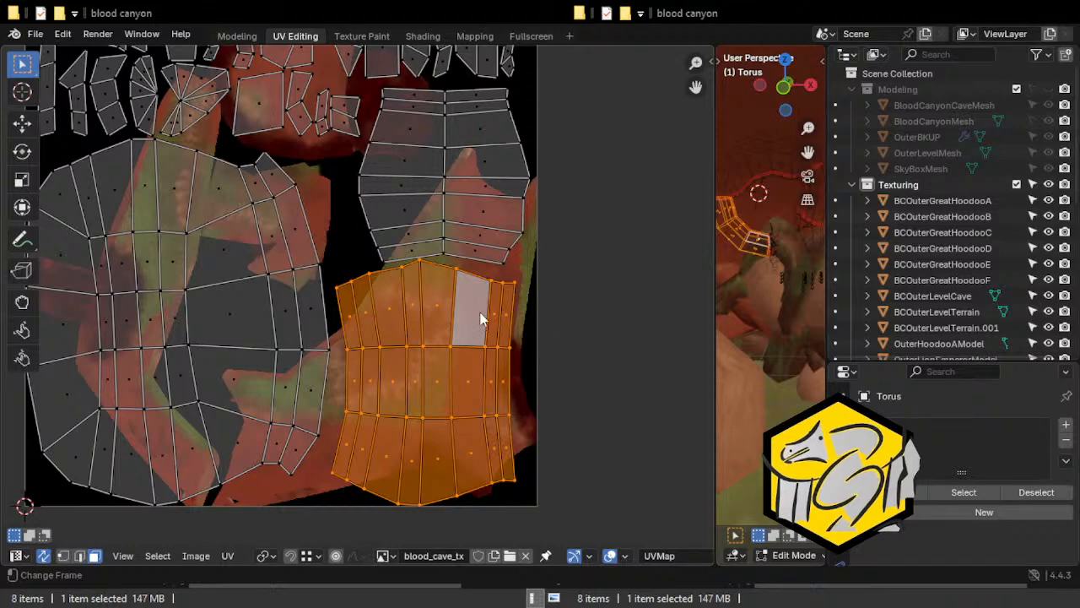
key(g)
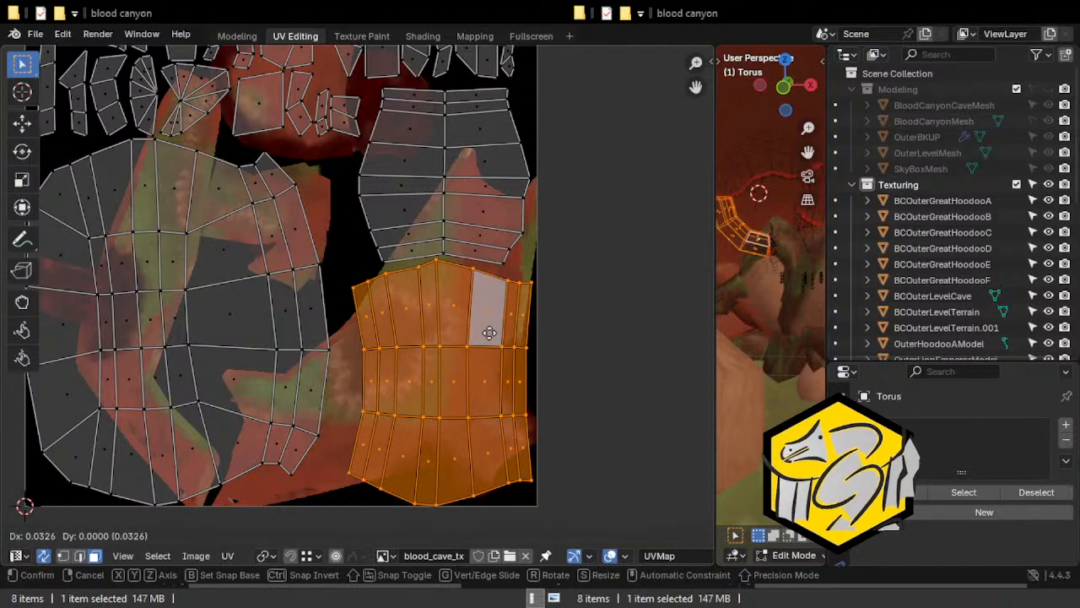
click(489, 333)
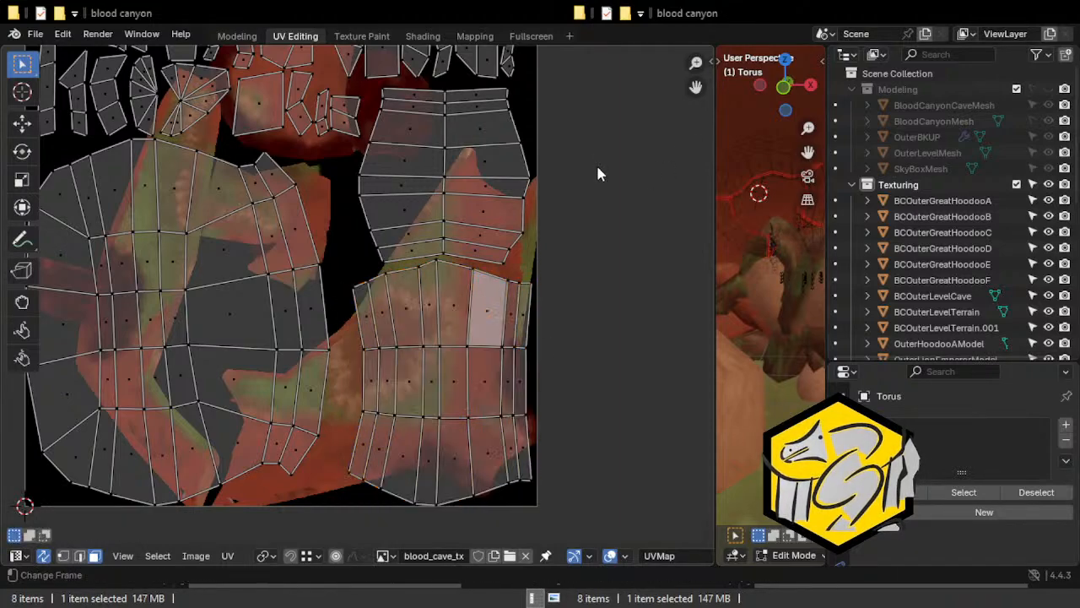
Nudge the upper-right large island slightly up and right to leave space above the lower-right island.
middle_drag(595, 163, 594, 202)
click(497, 205)
key(g)
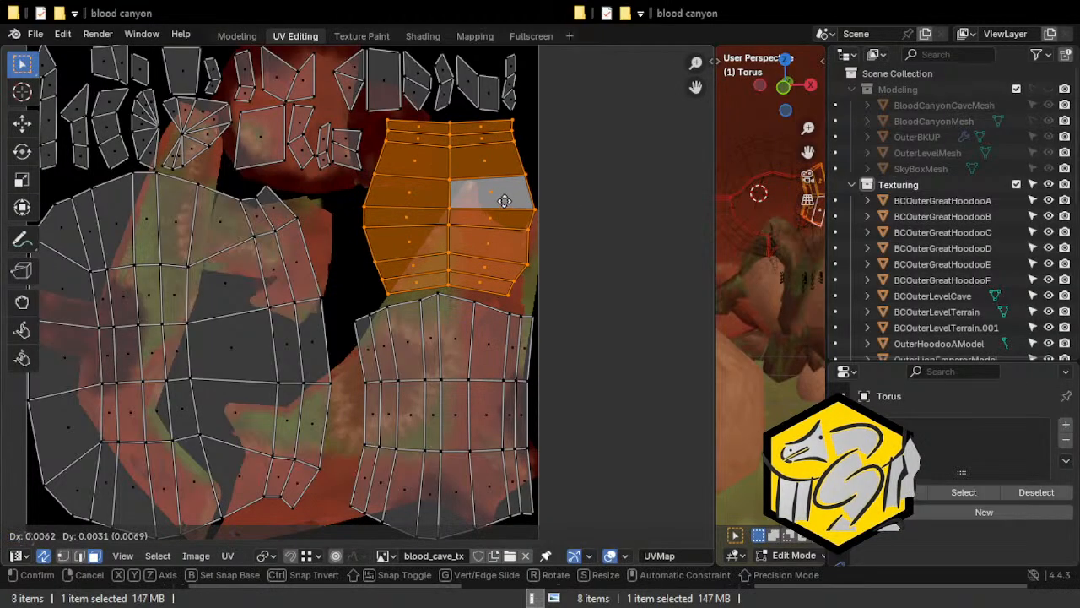
click(502, 199)
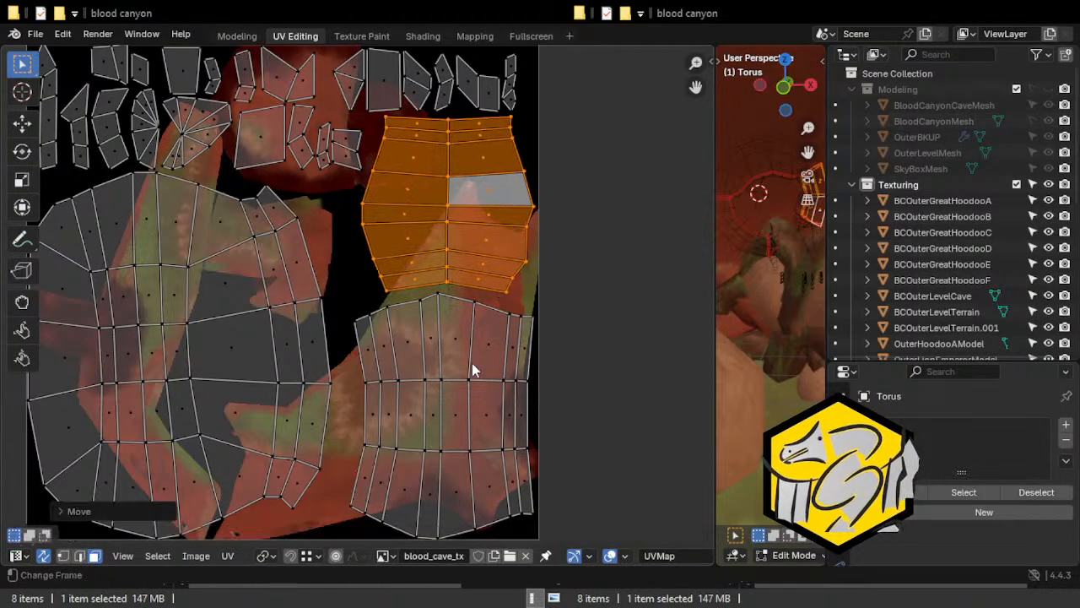
Nudge the lower-right large island up, then slightly down and left, keeping clear of the texture's border and the island above.
click(471, 369)
key(g)
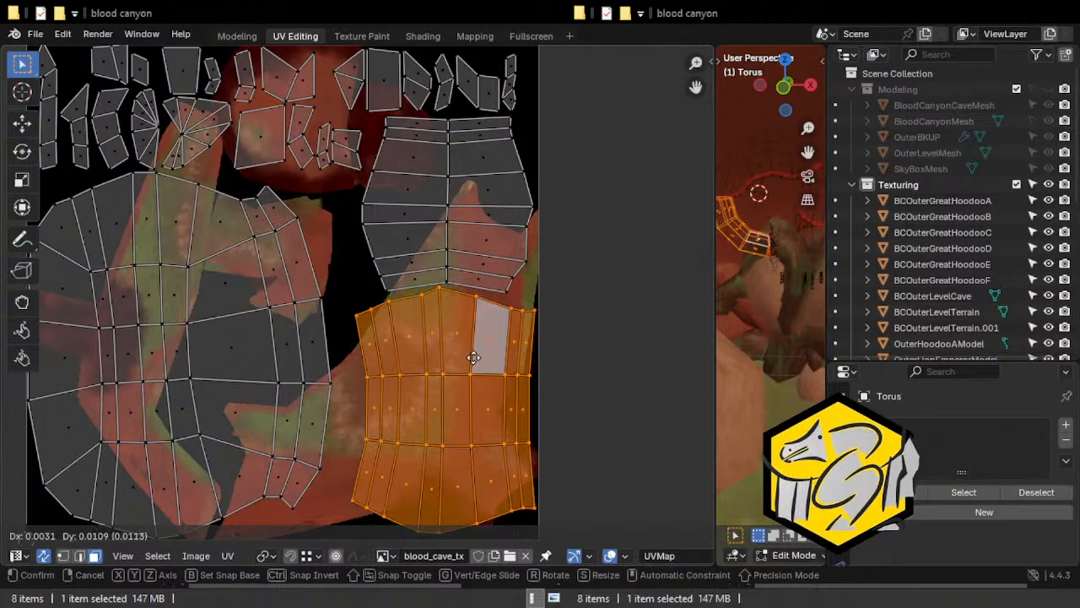
click(474, 358)
middle_drag(602, 375, 584, 336)
click(440, 322)
key(g)
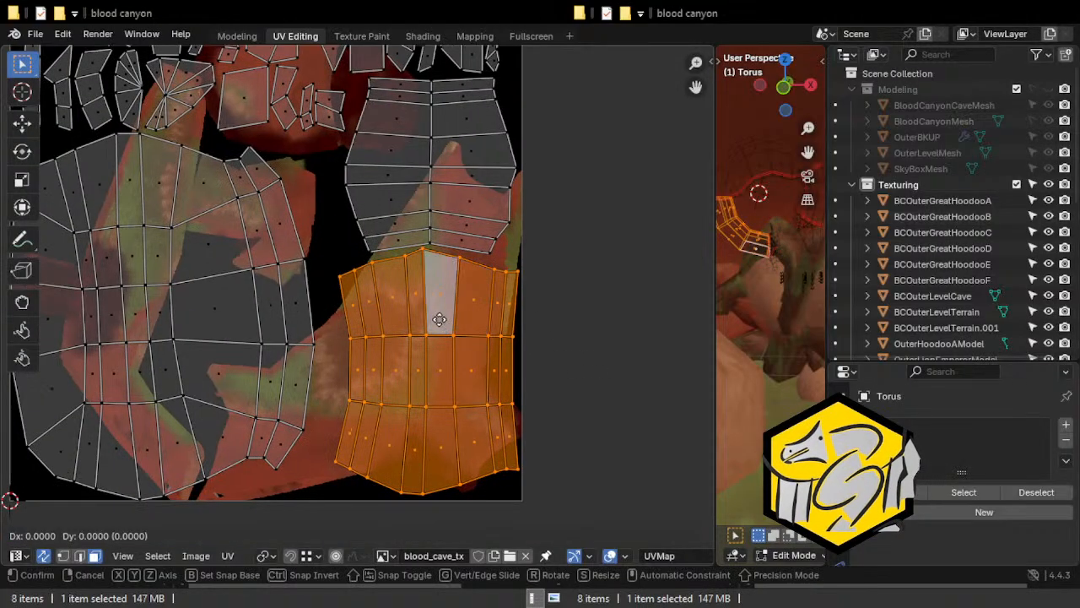
click(436, 319)
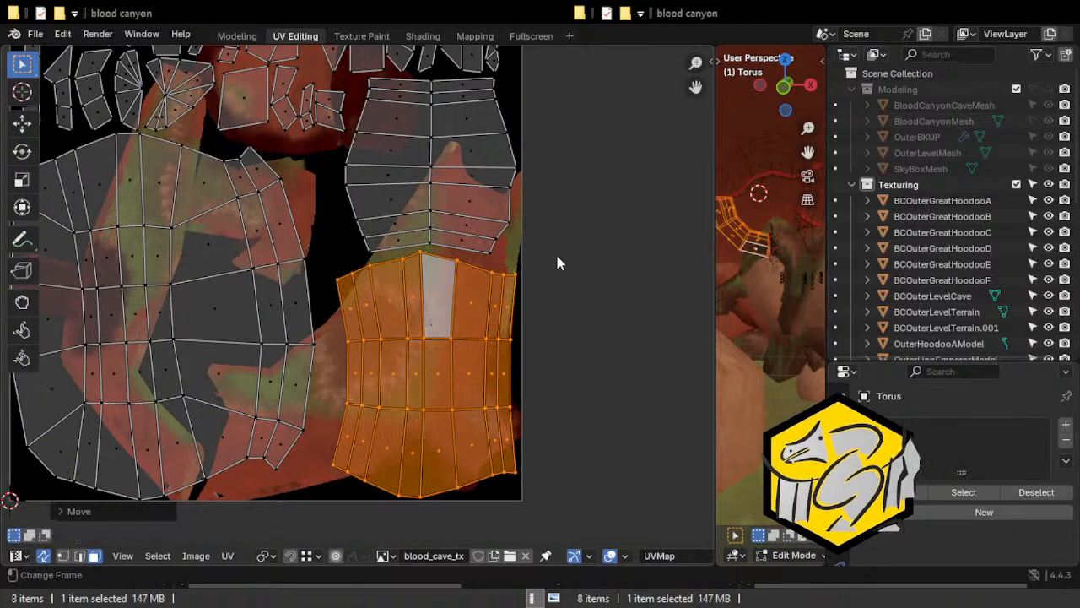
Reposition the two-face island beside the upper-right large island, and move the narrow island next to it slightly up and right.
scroll(549, 269, down, 4)
click(369, 216)
key(g)
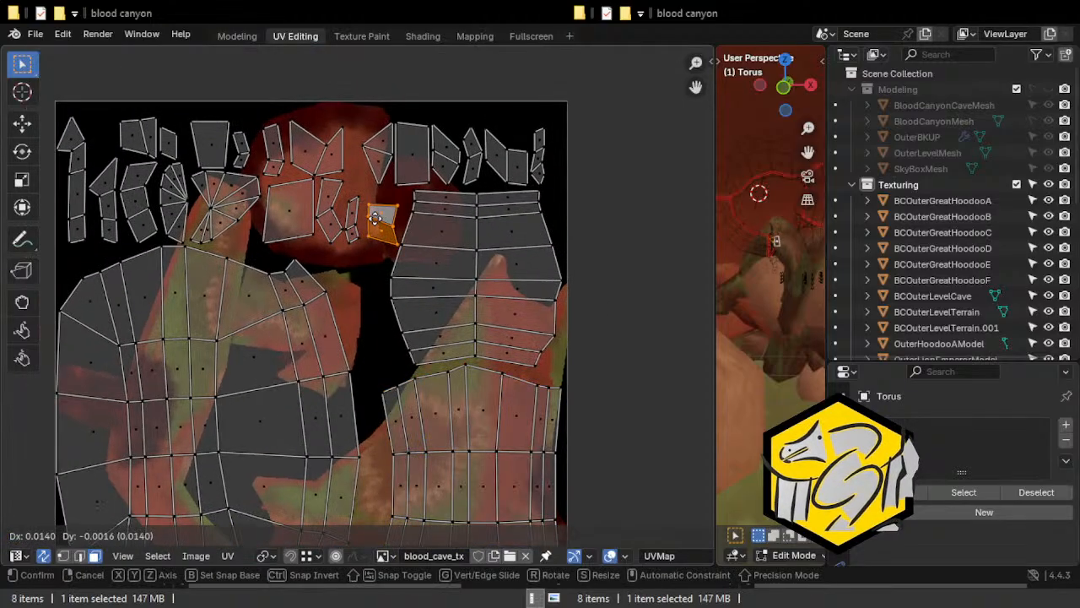
click(359, 215)
click(350, 211)
key(g)
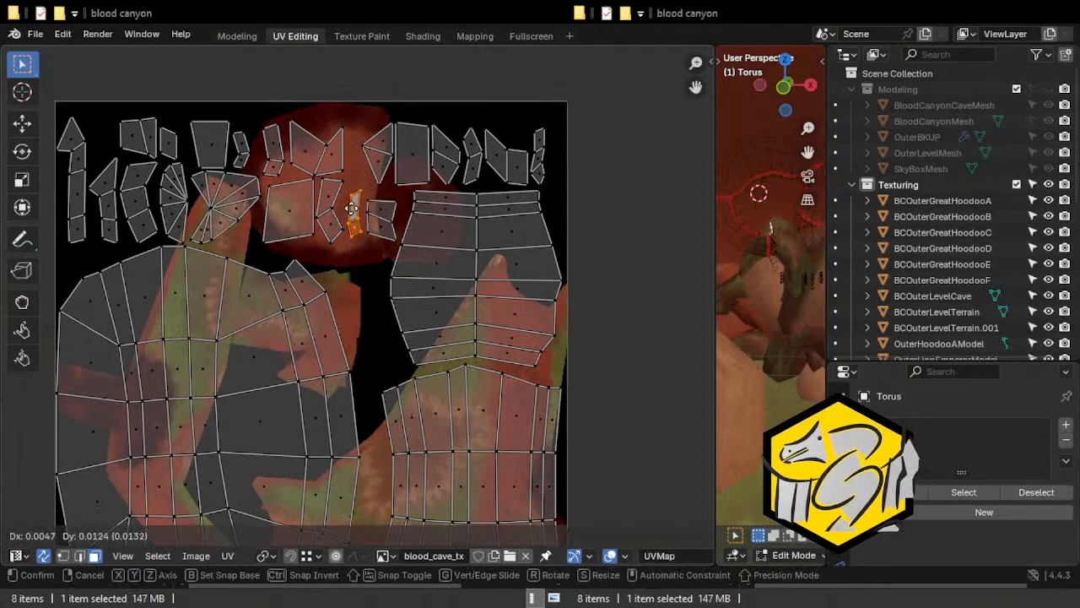
click(352, 209)
Move the largest island, in the lower-left area, about 0.02 to the right, away from the texture's border.
scroll(368, 284, down, 3)
click(294, 342)
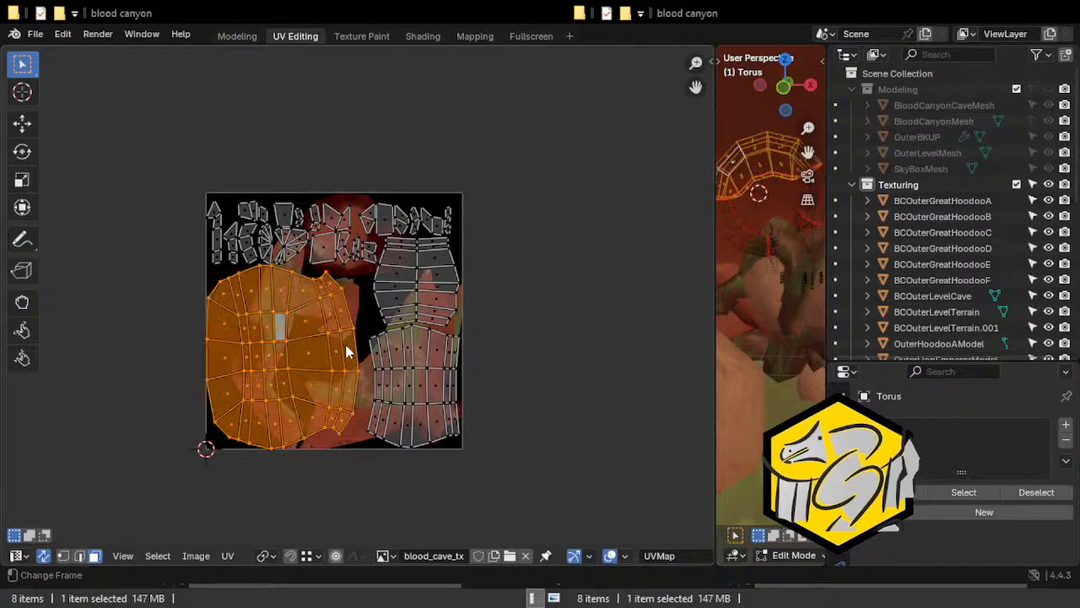
key(g)
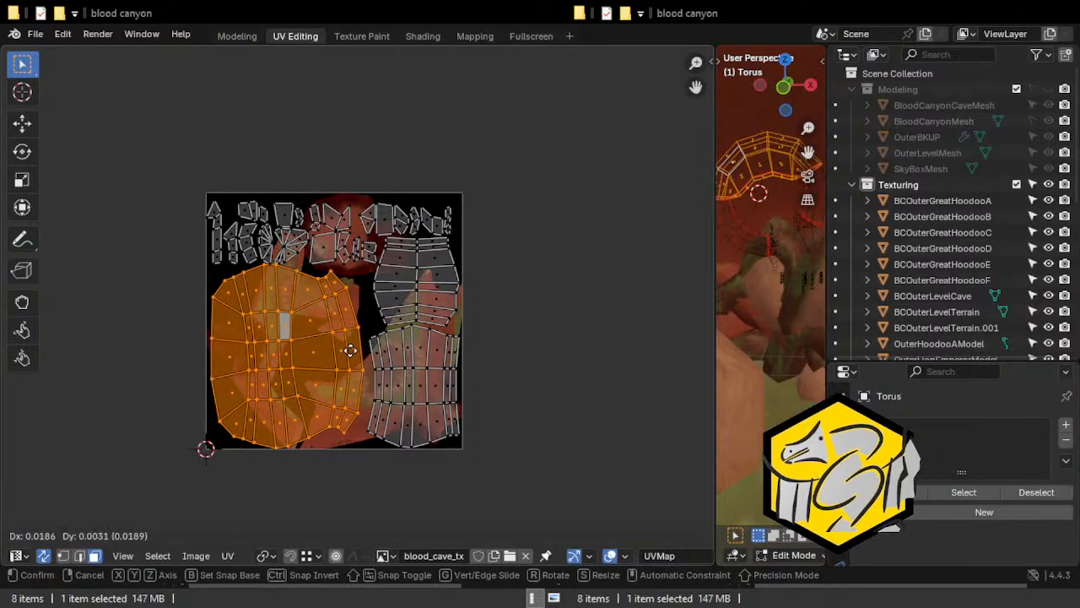
click(352, 347)
Move the group of five small islands above the largest island, including the fan-shaped ones, up by about 0.018.
scroll(286, 220, up, 2)
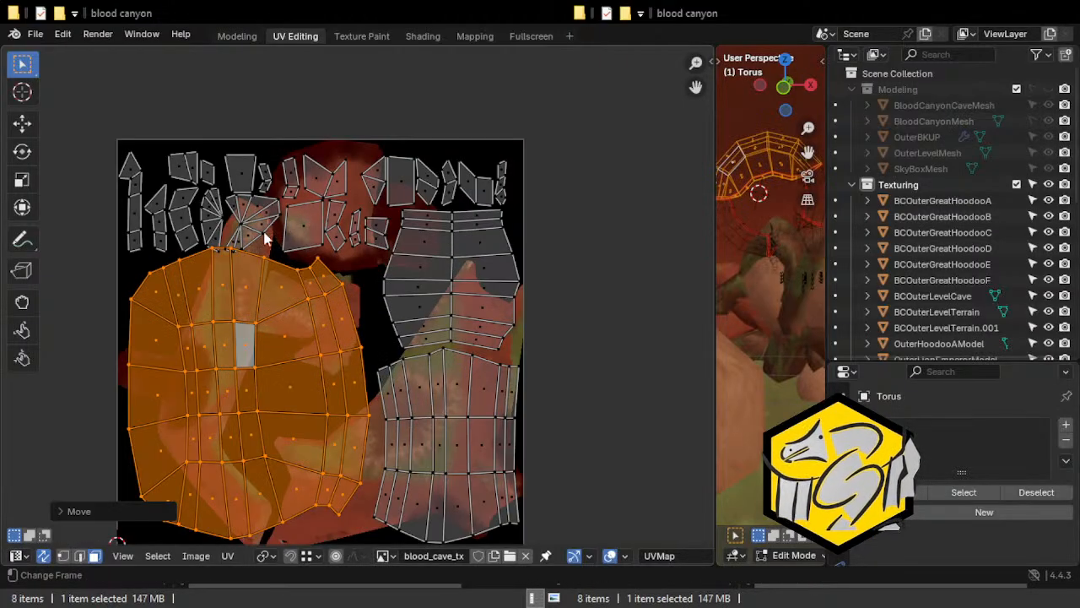
click(242, 172)
shift+click(214, 176)
shift+click(219, 211)
shift+click(267, 206)
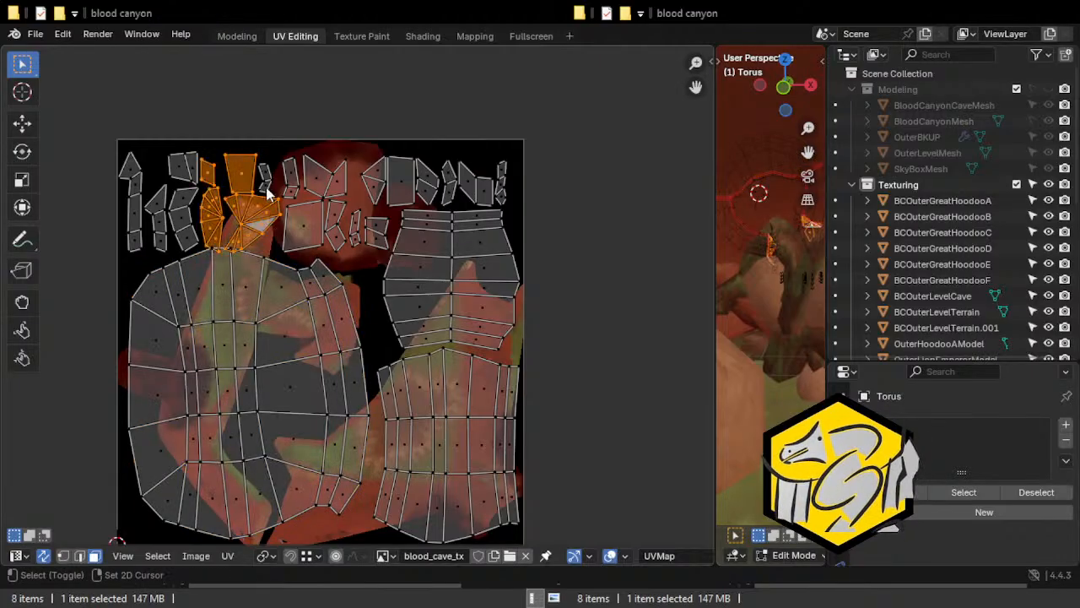
key(g)
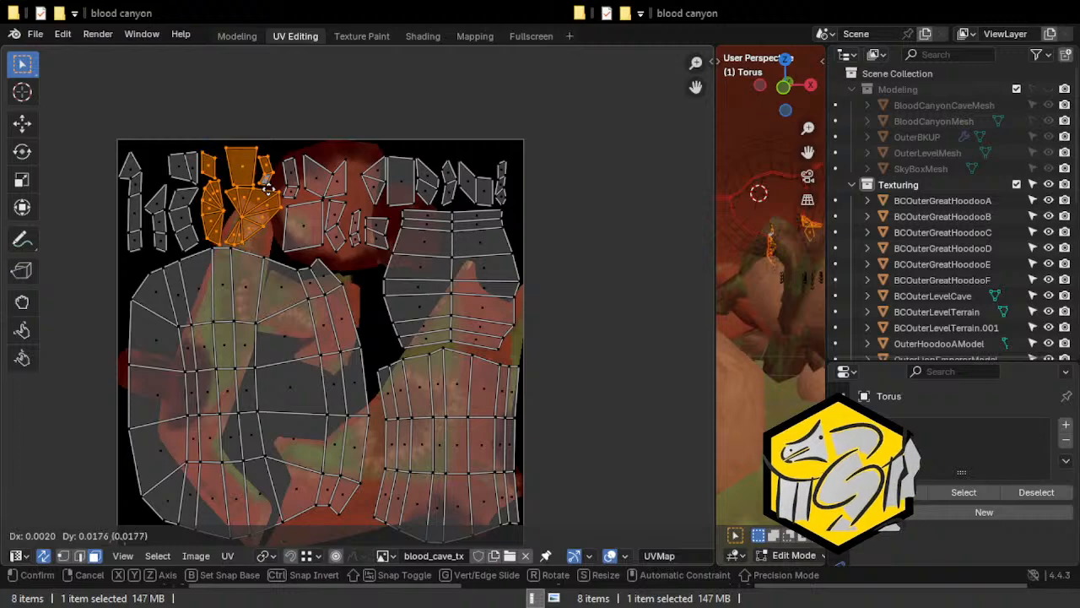
click(279, 189)
Nudge the small island above the large square face slightly up to separate it, and save the Blender file.
click(289, 191)
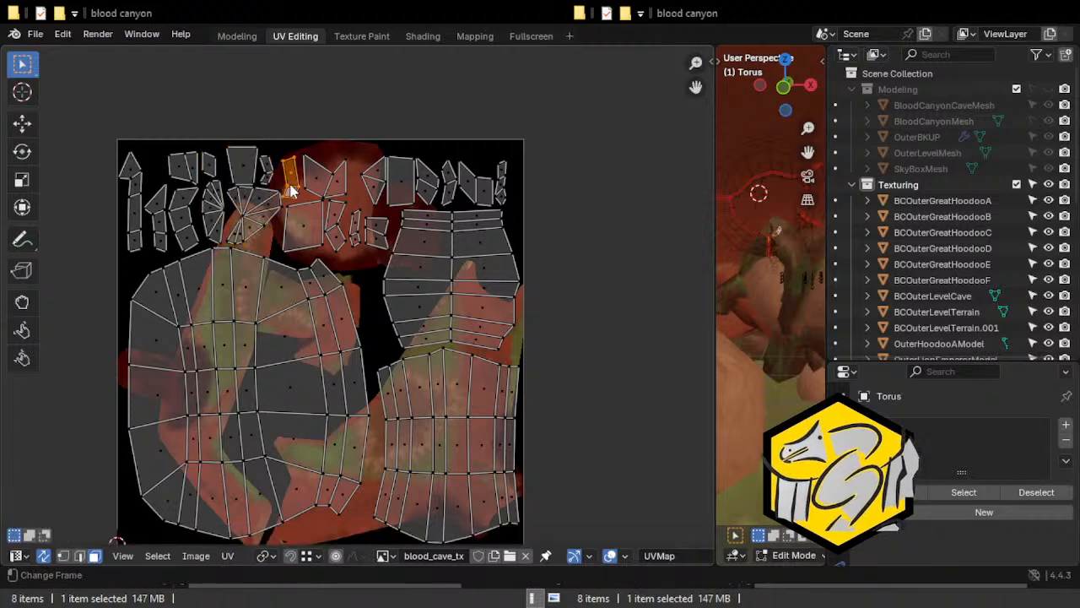
click(35, 34)
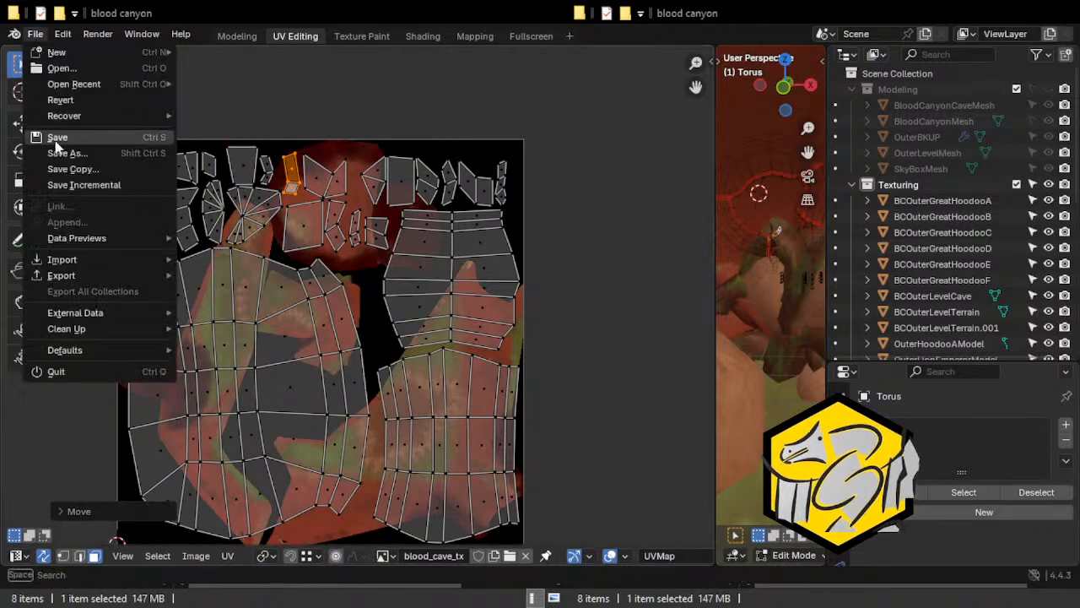
click(57, 135)
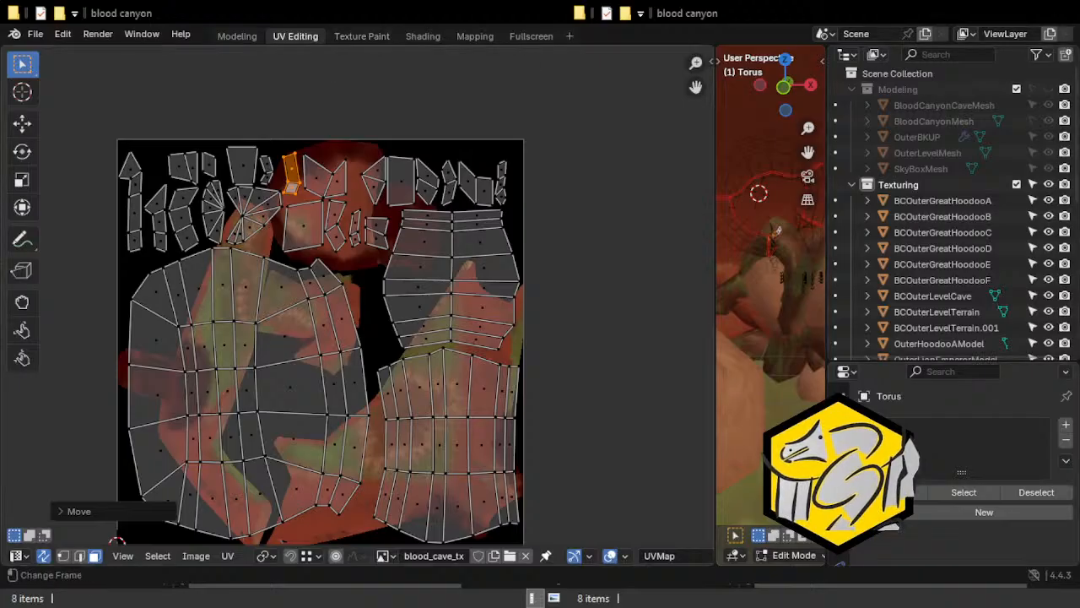
Switch to the Texture Paint workspace, frame the torus arch in the view, and set it to Object Mode.
click(363, 35)
mouse_move(381, 109)
middle_down()
mouse_move(441, 212)
mouse_move(491, 247)
mouse_move(518, 230)
middle_up()
key(KP_Decimal)
scroll(414, 270, down, 7)
scroll(406, 274, down, 3)
click(158, 555)
click(153, 448)
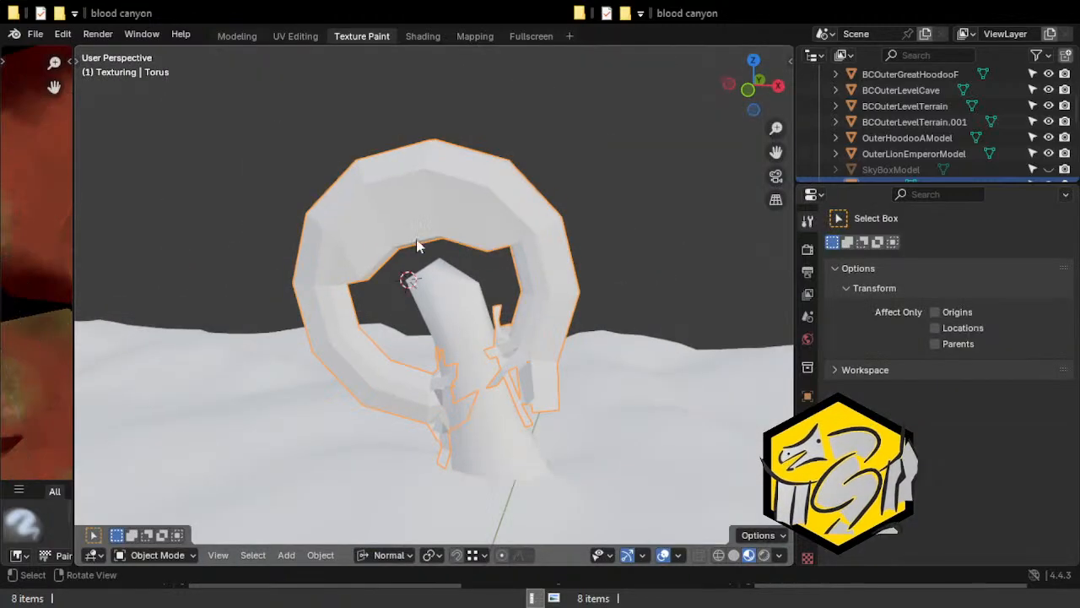
Add a new material to the torus and name it CrashedExterminatorPaint.
click(808, 530)
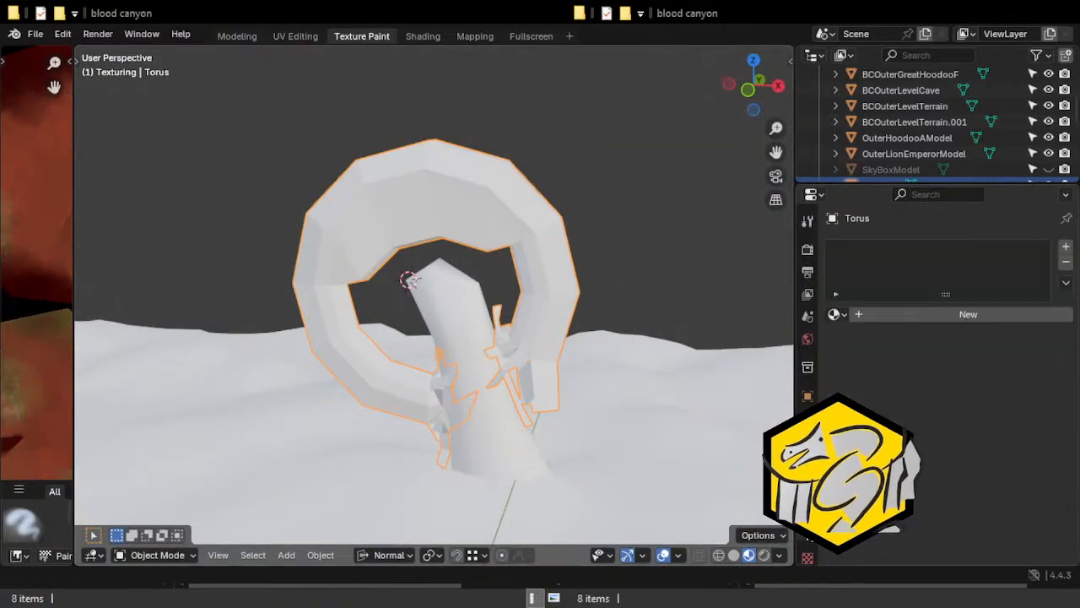
click(916, 314)
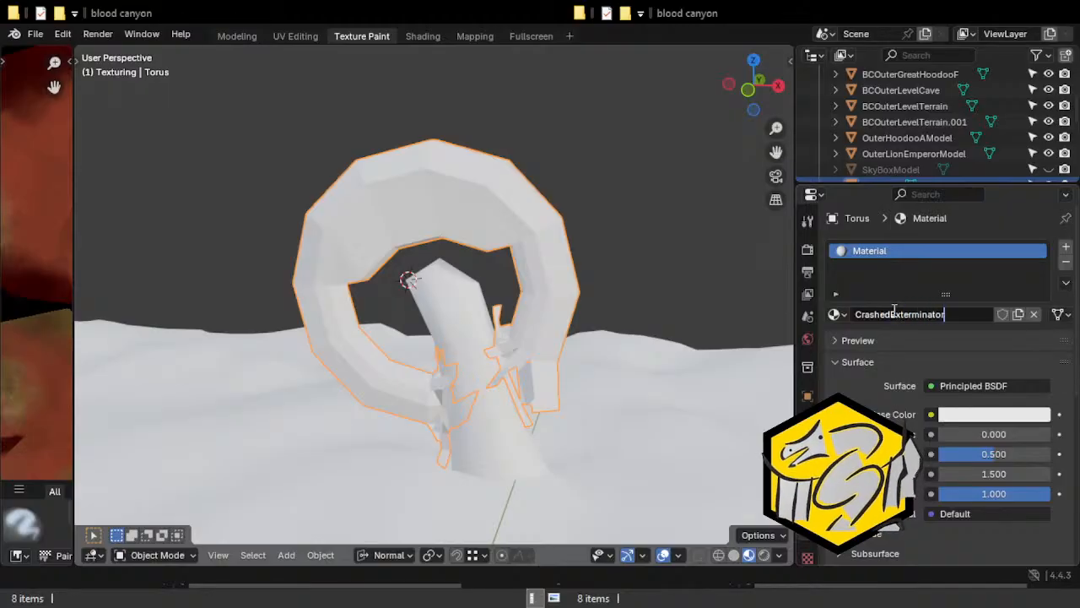
key(Return)
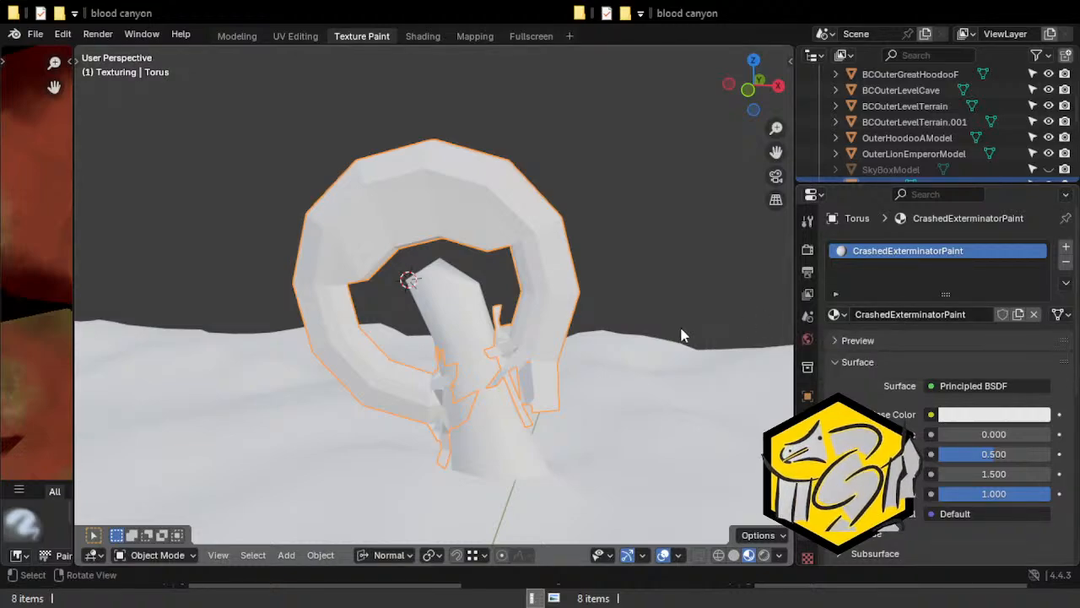
Put the torus into Texture Paint mode and create its first 1024 by 1024 paint layer.
click(808, 220)
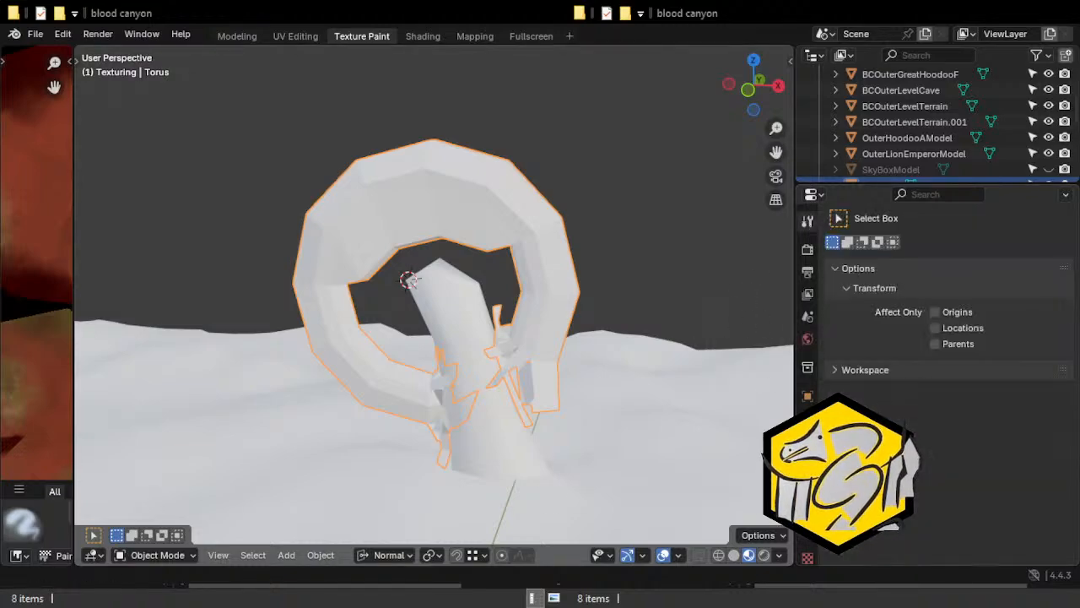
click(156, 555)
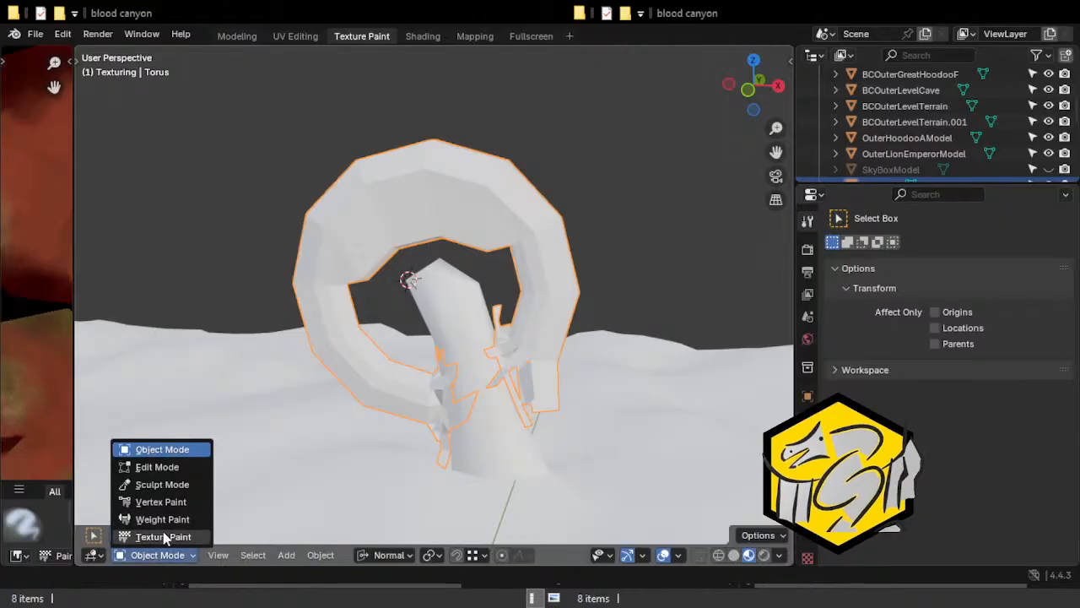
click(164, 538)
scroll(1055, 287, down, 10)
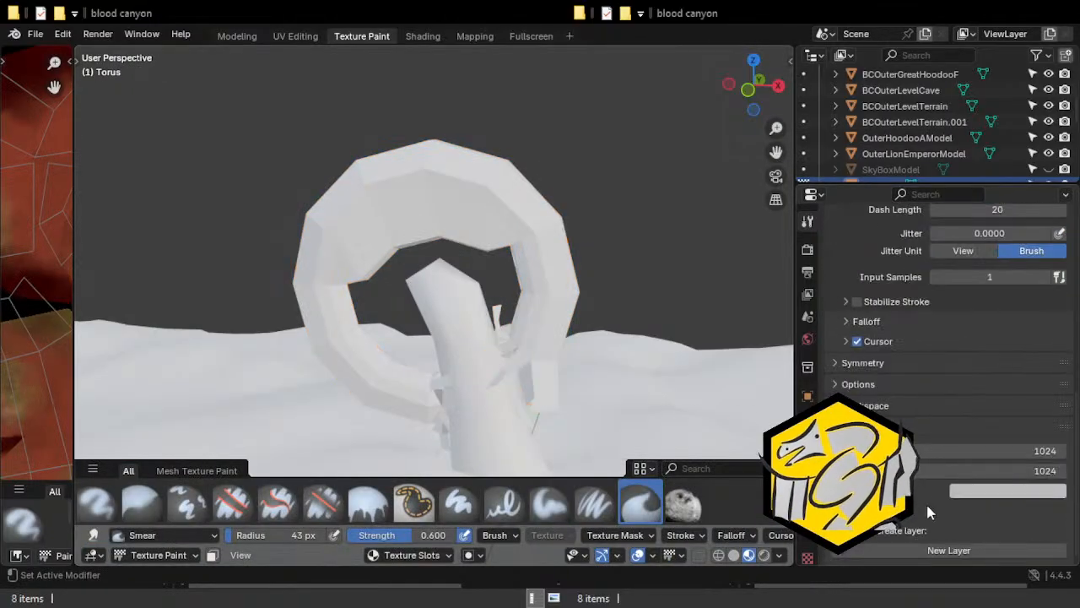
click(928, 549)
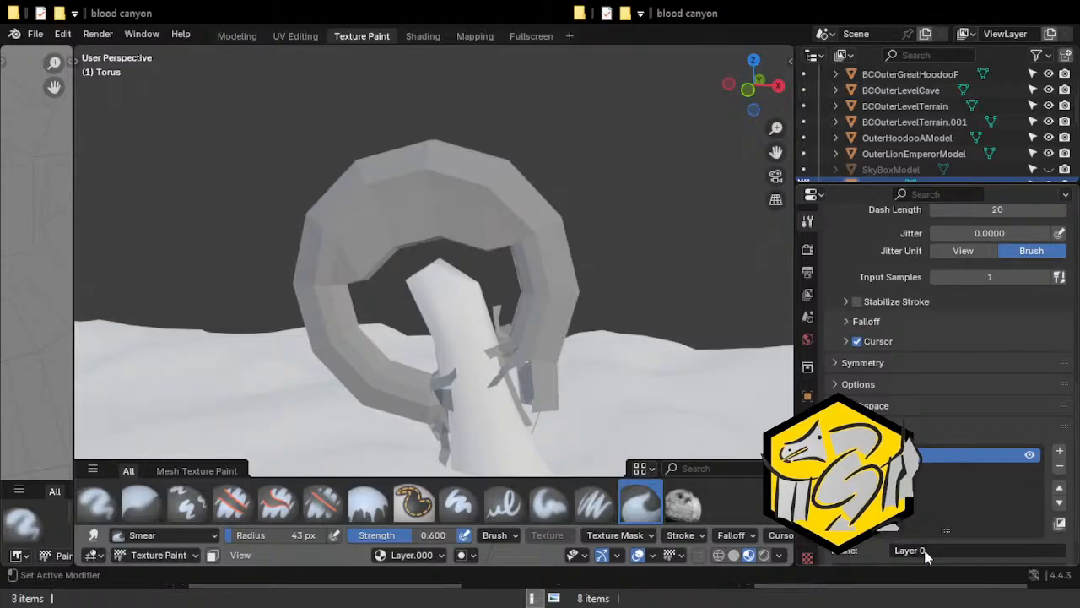
Rename the torus's first paint layer as Base Color.
click(926, 550)
key(BackSpace)
key(BackSpace)
key(BackSpace)
key(BackSpace)
key(BackSpace)
key(BackSpace)
key(BackSpace)
text(Base Color)
key(Return)
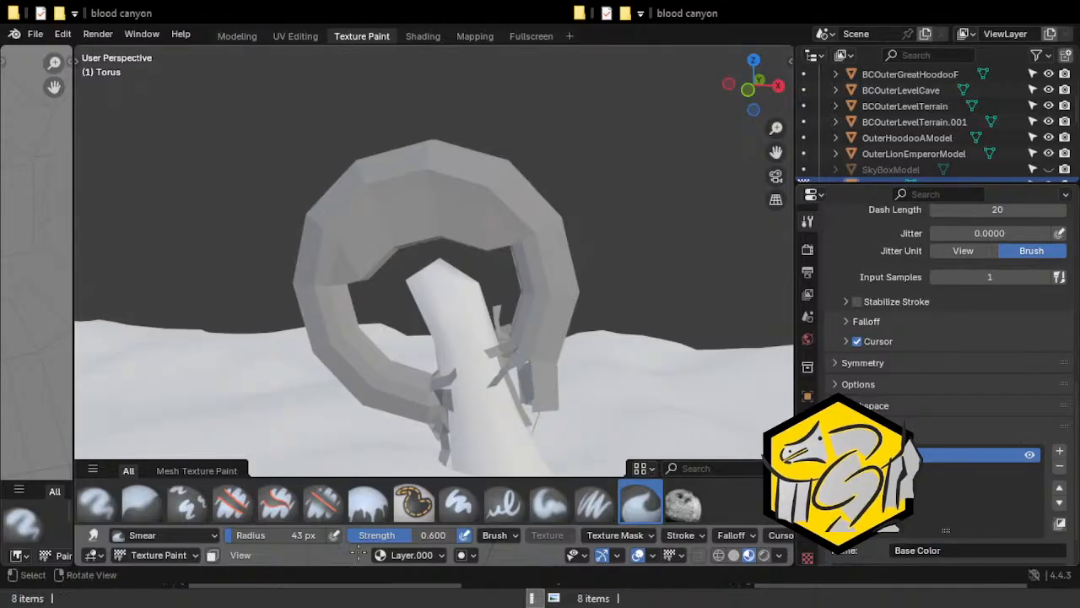
Widen the image editor and rename the Base Color layer's image as Crashed Exterminator Base Layer.
click(402, 555)
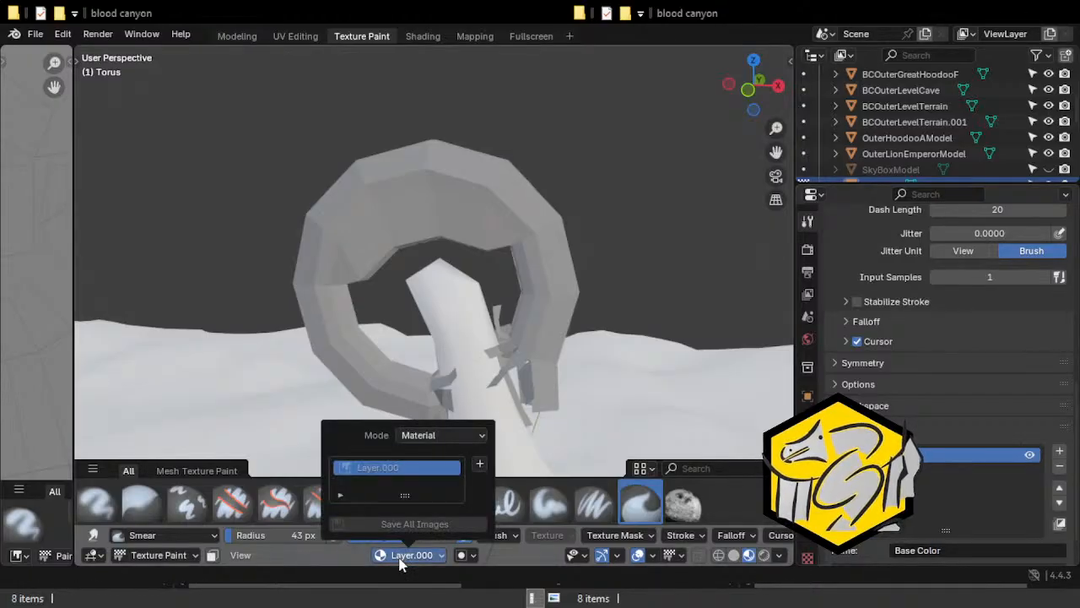
drag(74, 502, 326, 502)
click(253, 557)
text(C)
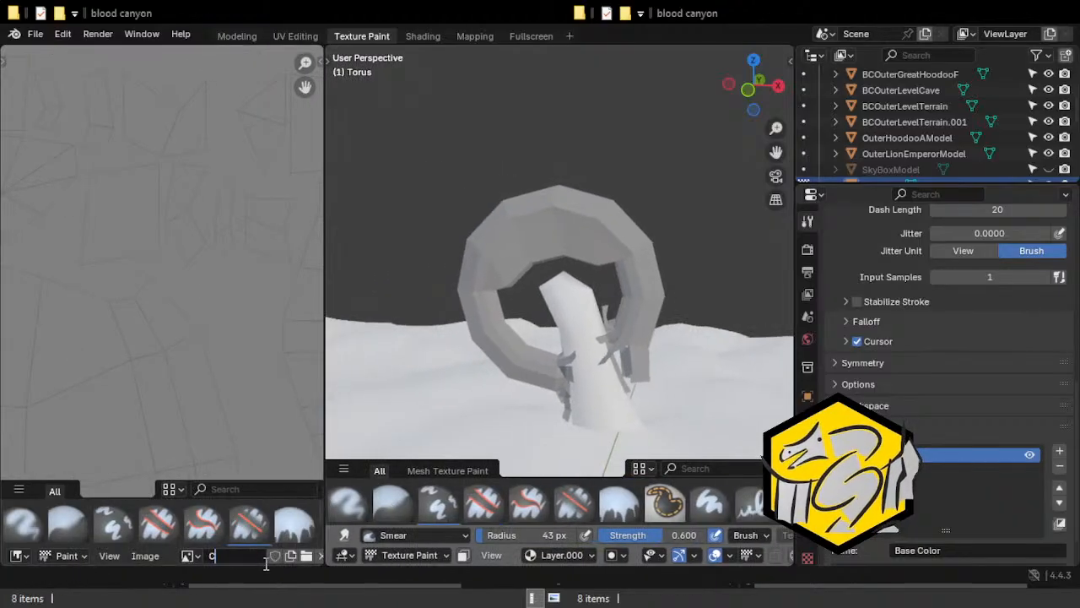
text(rashed)
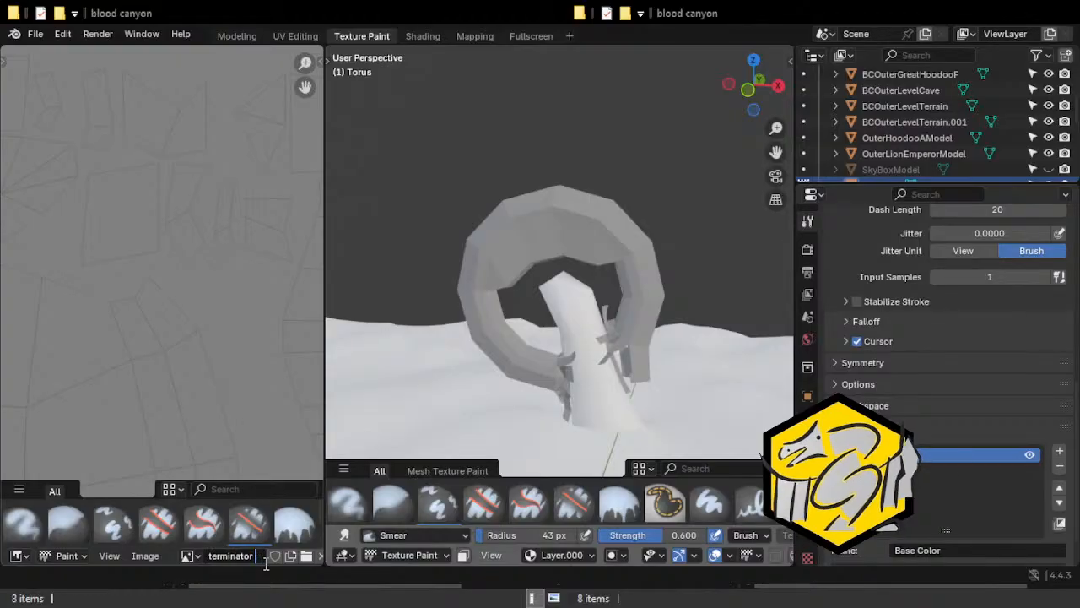
text(Colo)
text(r Base Laye)
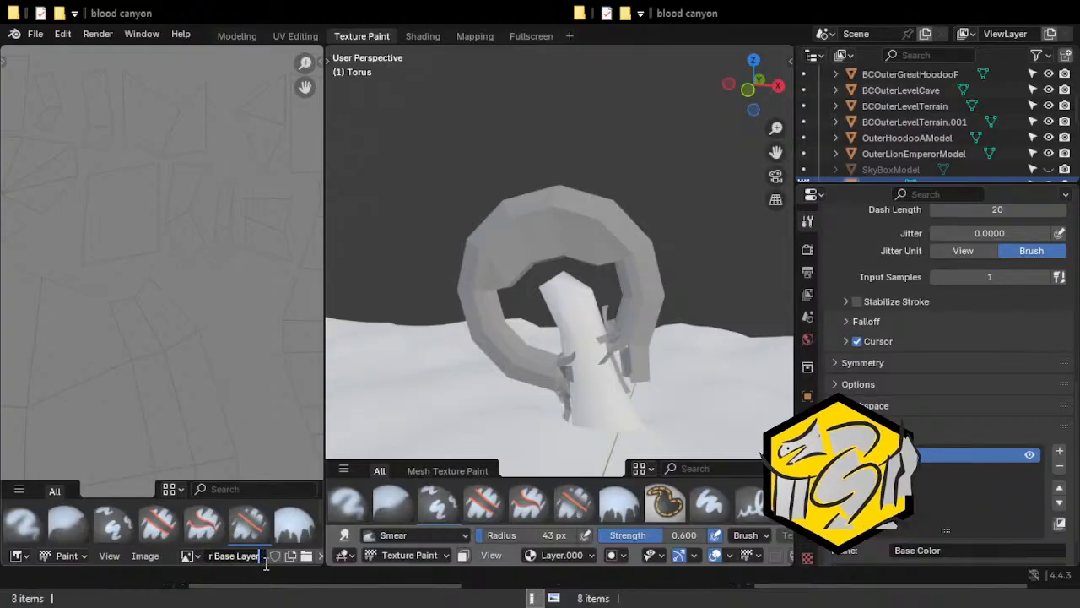
text(r)
key(Return)
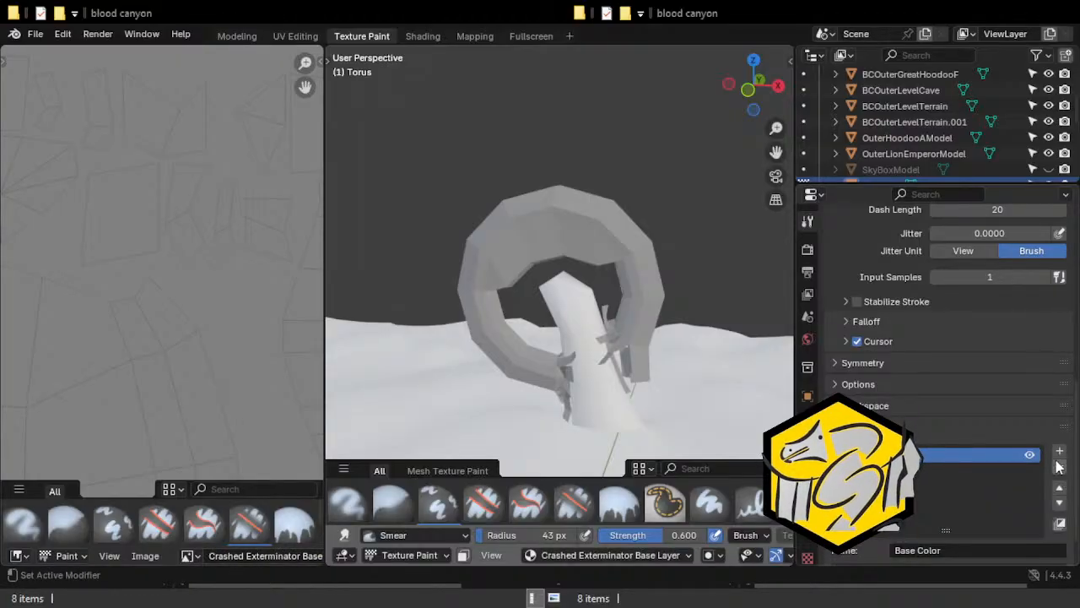
Add a second paint layer above Base Color and name it Texture.
click(1059, 453)
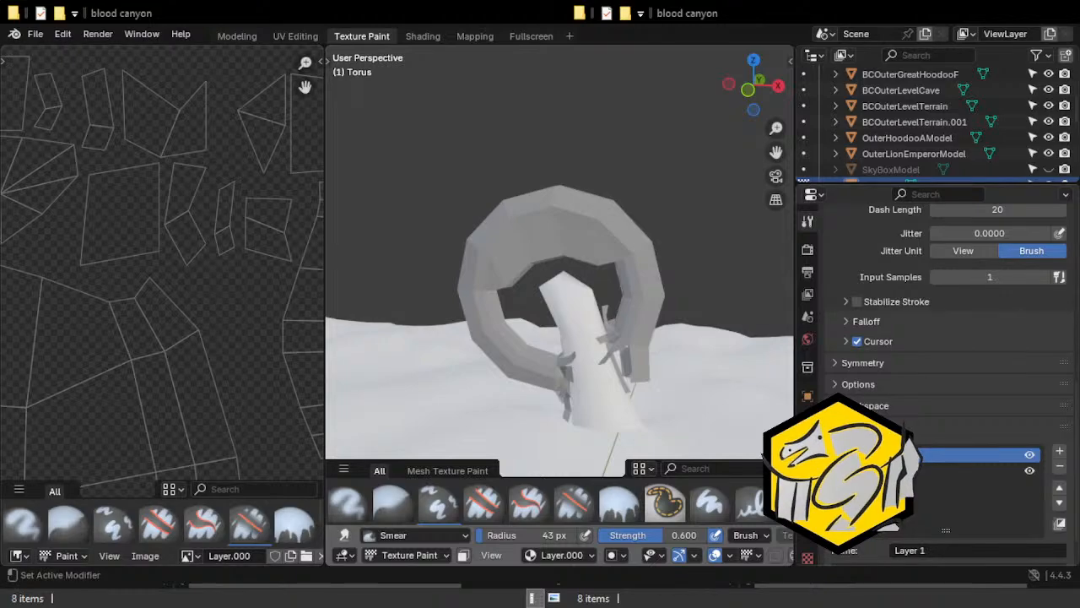
click(937, 549)
text(Texture Layer)
key(BackSpace)
key(BackSpace)
key(BackSpace)
key(BackSpace)
key(BackSpace)
key(BackSpace)
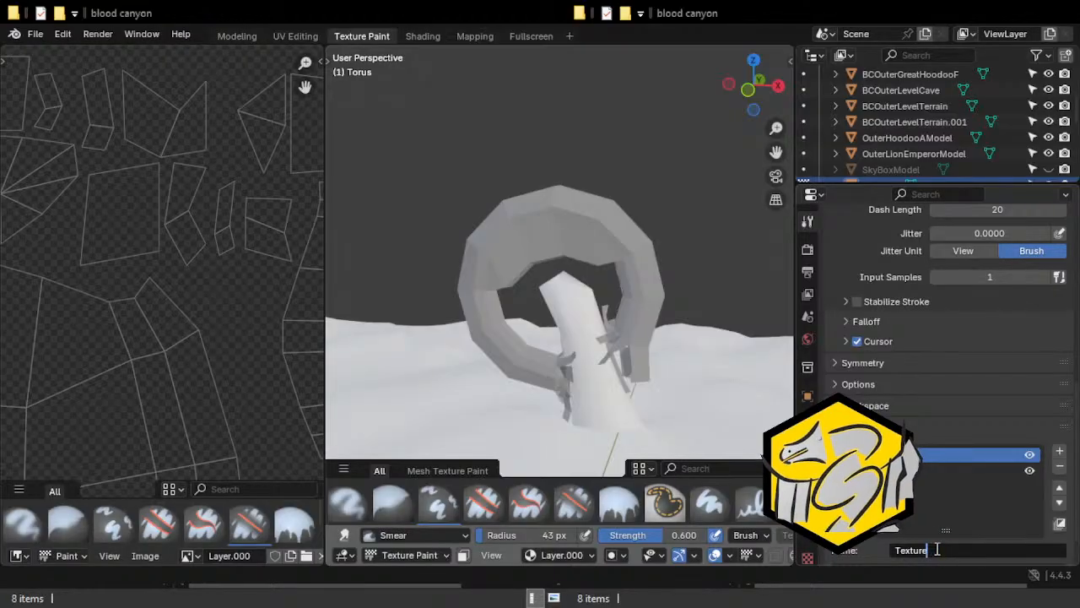
key(Return)
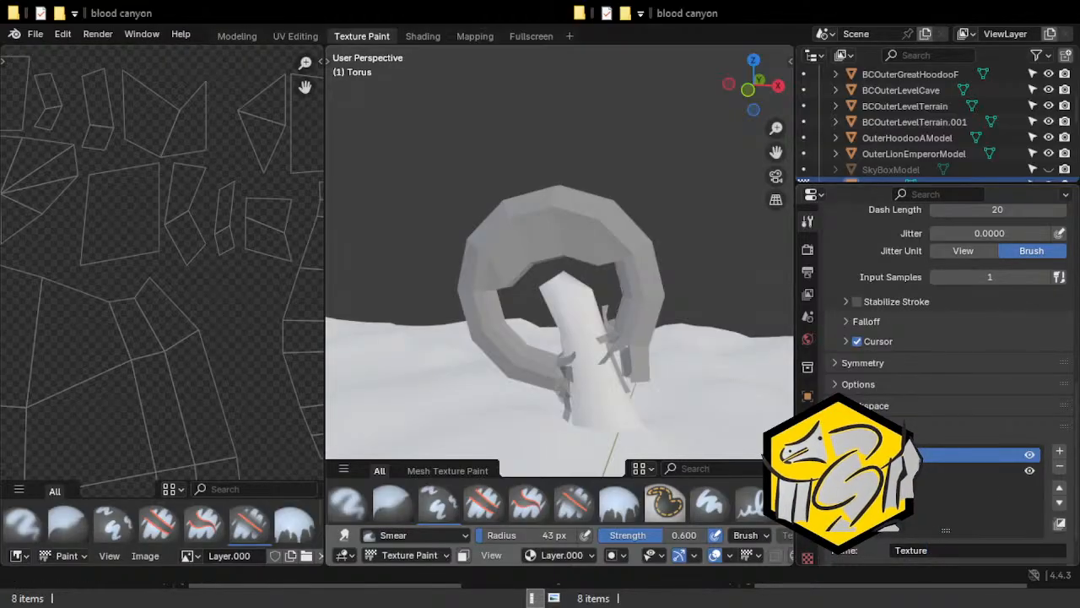
Rename the Texture layer's image as Crashed Exterminator Texture Layer.
double_click(232, 555)
text(Cracked Exterminator Texture Layer)
key(Return)
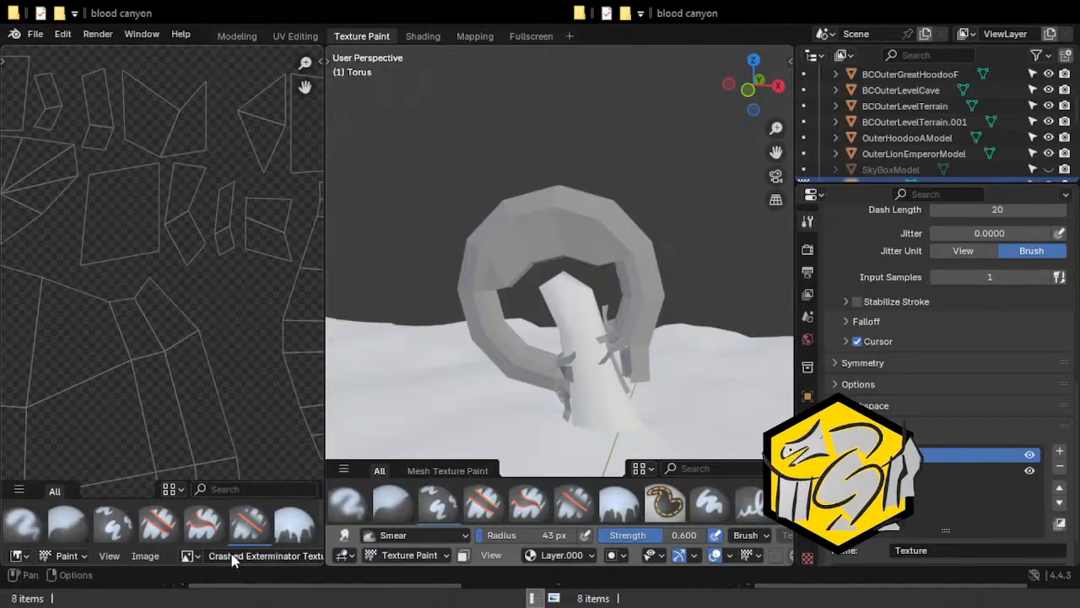
Add a third paint layer on top of the stack and name it Shading.
click(1060, 451)
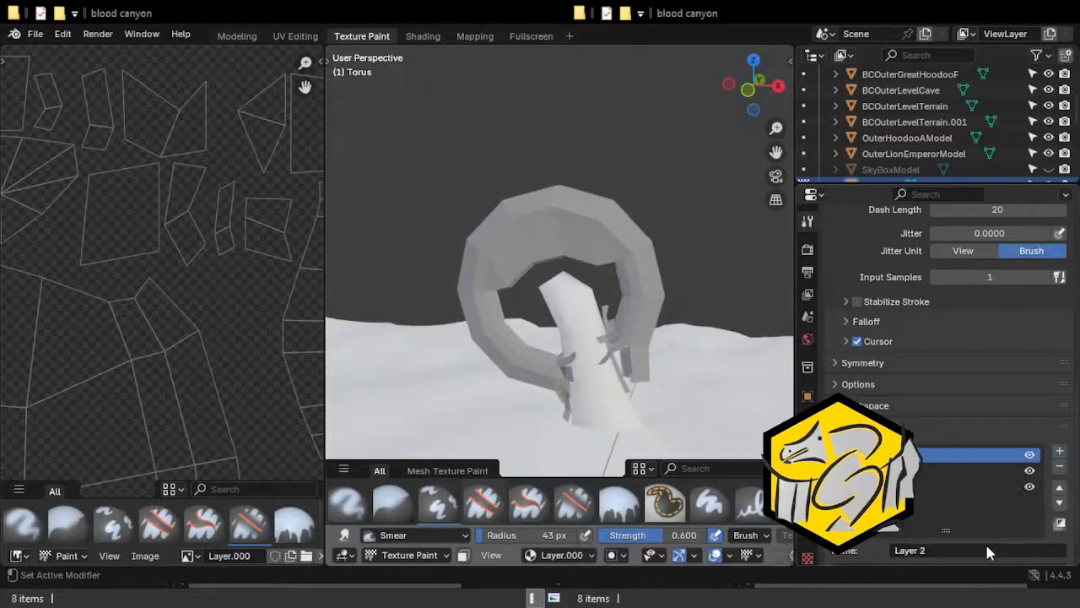
click(982, 548)
text(Shading)
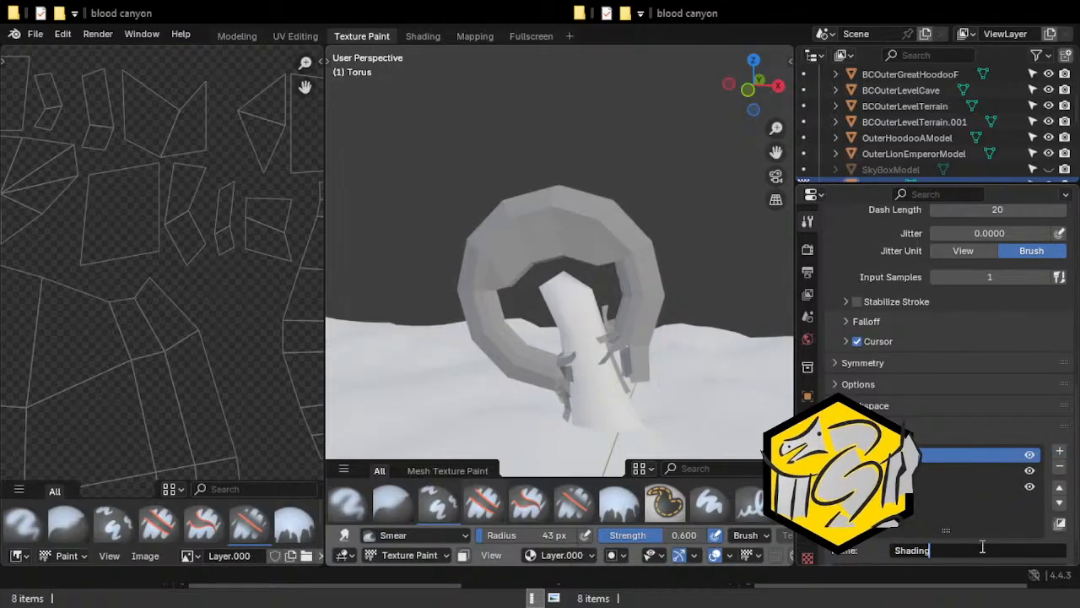
key(Return)
Rename the Shading layer's image as Crashed Exterminator Shading Layer.
click(233, 557)
text(Cracked Extermina)
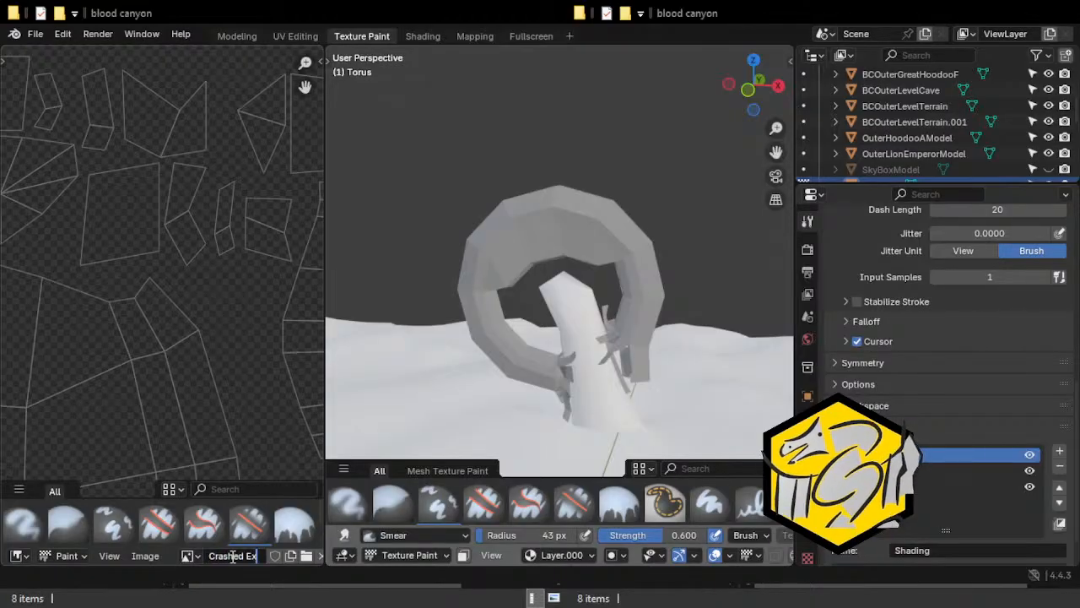
text(tor)
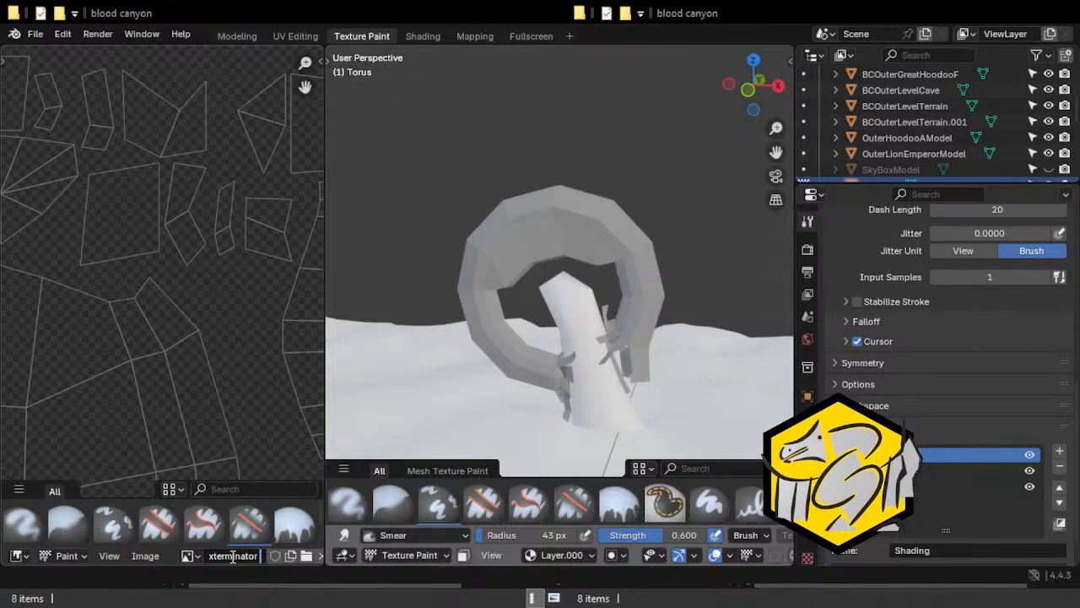
text(Shading Layer)
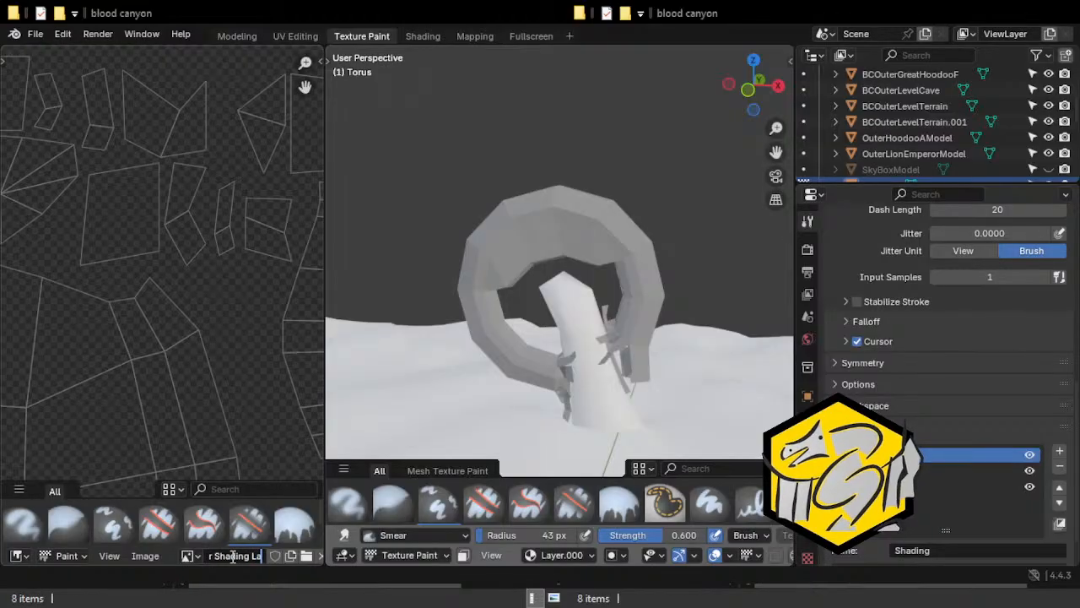
key(Return)
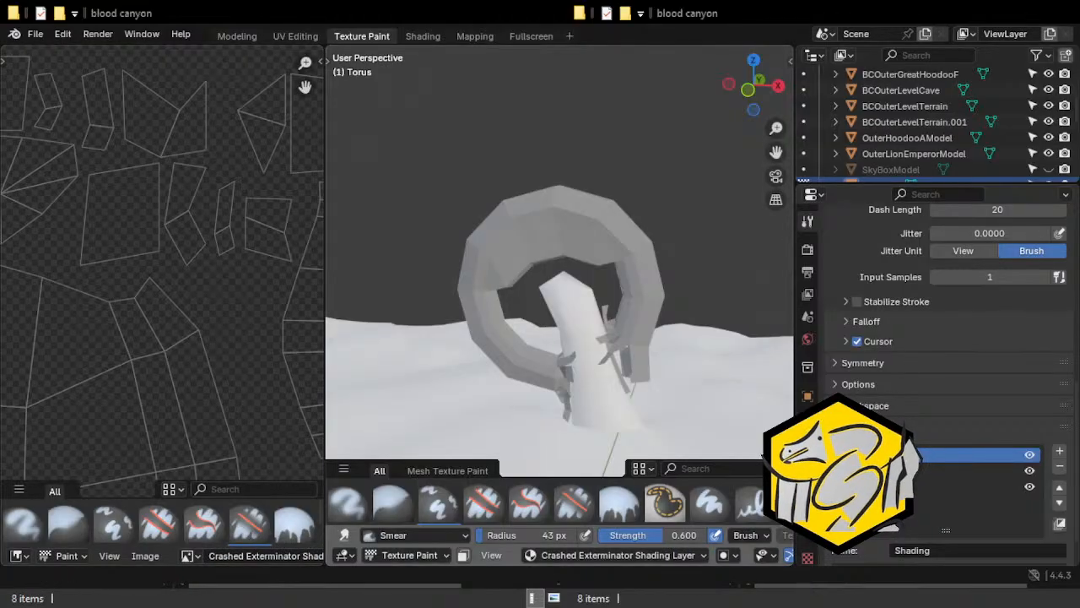
Choose a blend mode for the Shading paint layer and make the Texture layer active.
scroll(937, 532, down, 2)
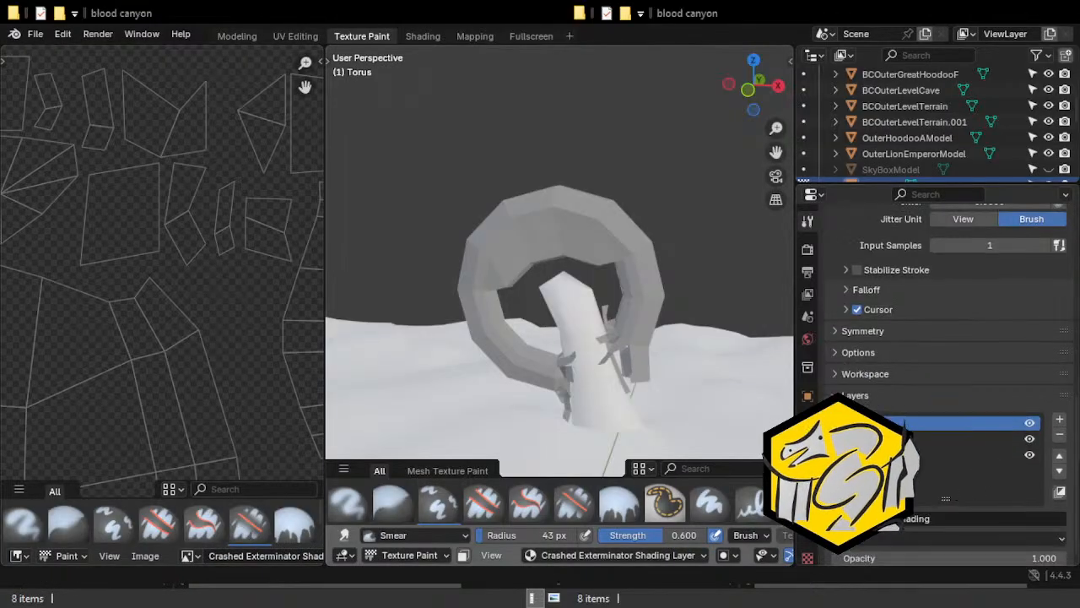
click(920, 530)
click(857, 382)
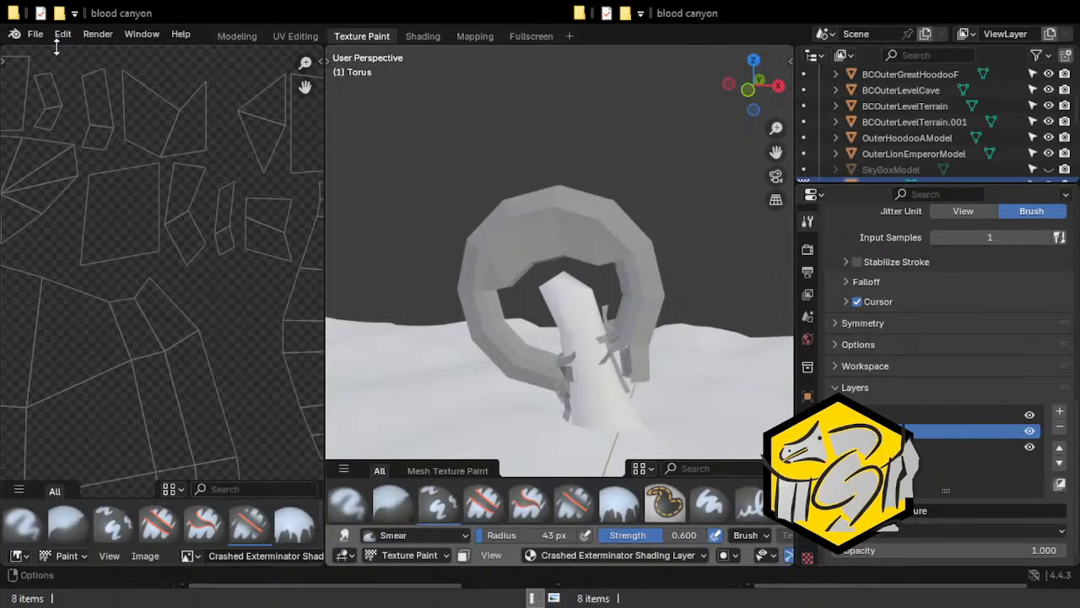
Save the Blood Canyon file with the renamed layer images.
click(34, 34)
click(79, 137)
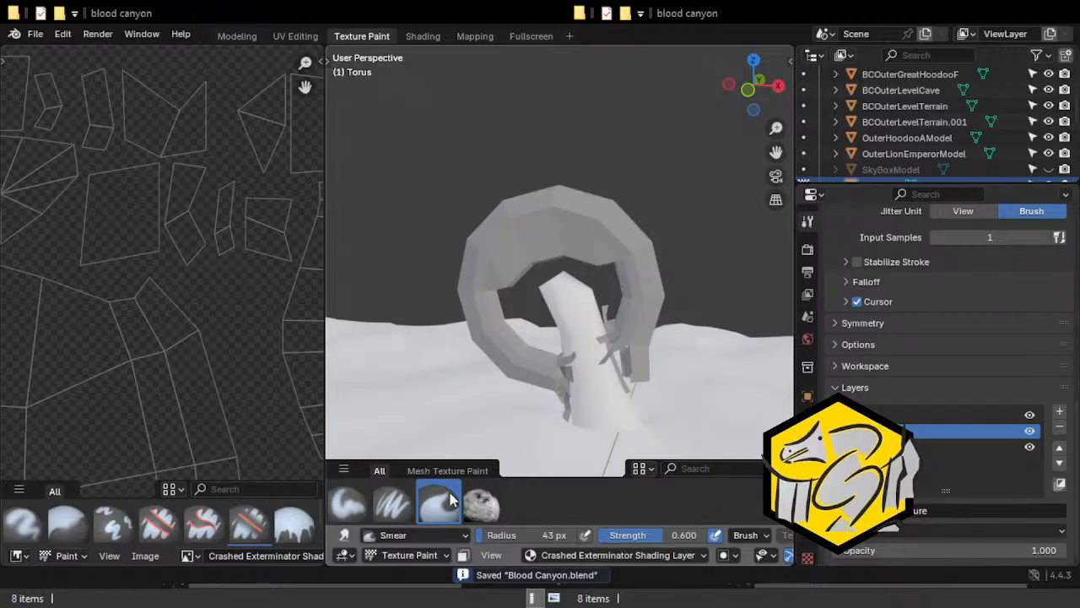
Set the Smear brush's radius to 31 px and make a short test stroke on the upper part of the arch.
scroll(506, 354, up, 3)
key(f)
click(433, 288)
drag(582, 179, 557, 216)
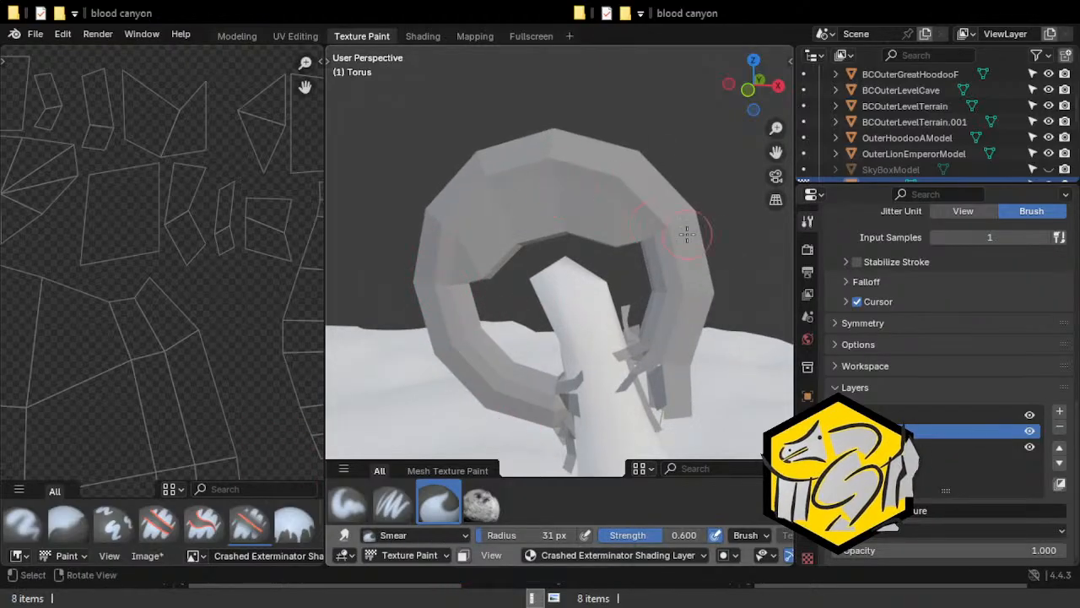
Switch to the Paint Hard brush and widen the 3D viewport by shrinking the image editor to a narrow strip.
scroll(379, 505, up, 1)
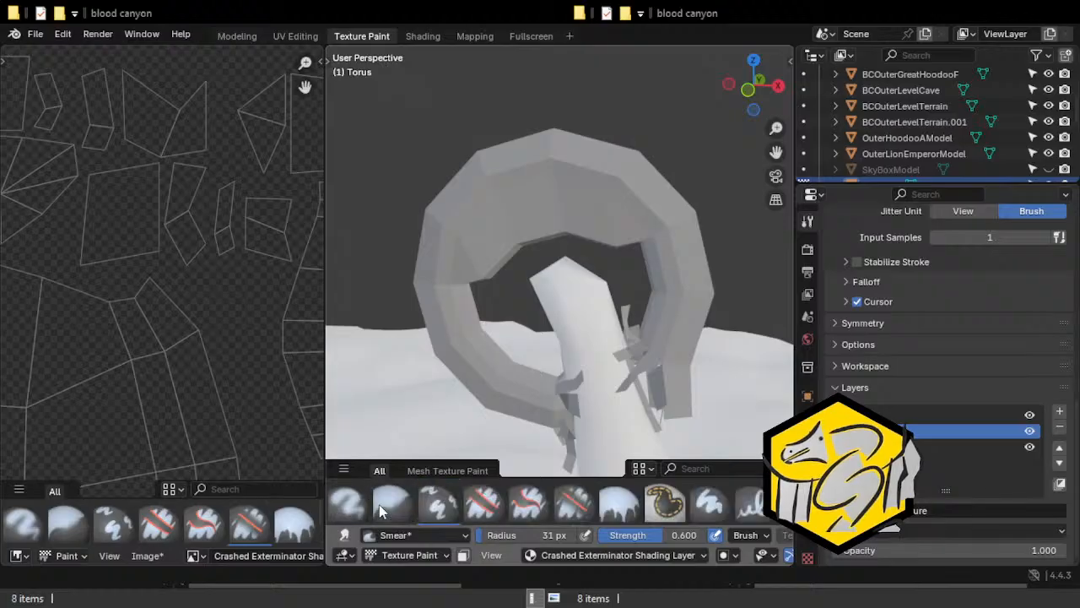
click(699, 506)
scroll(694, 505, down, 1)
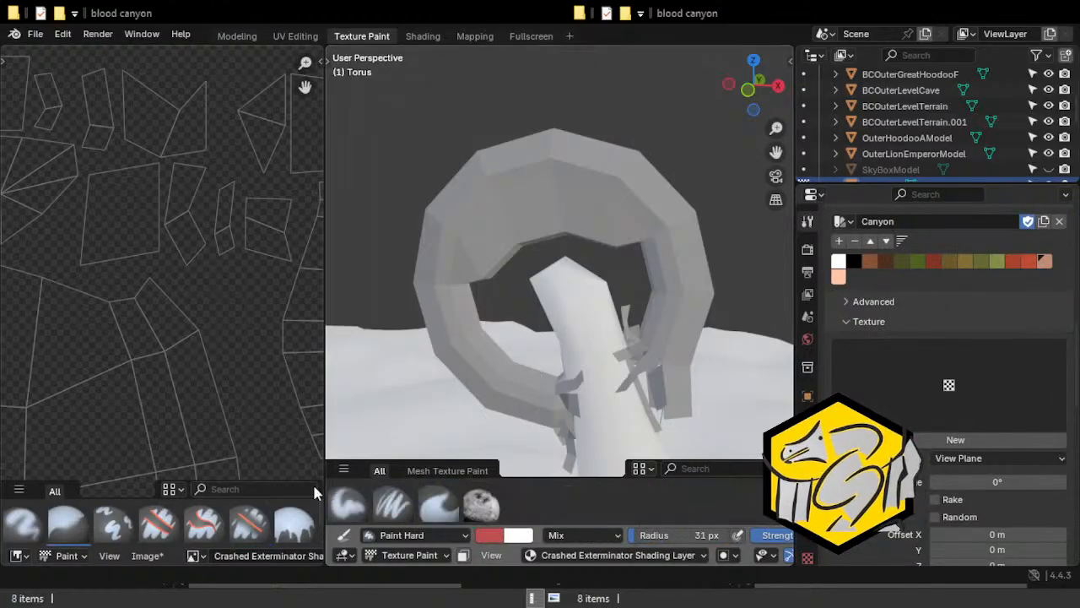
drag(325, 488, 25, 498)
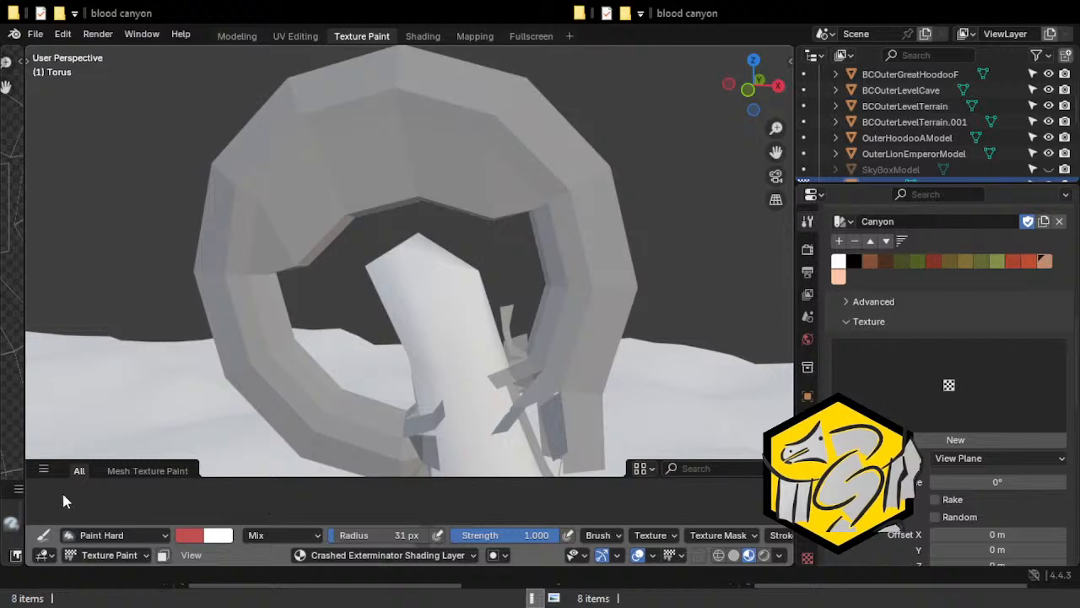
Paint a short red stroke on the arch's upper face using the Paint Soft brush at 16 px radius, and save the file.
click(500, 505)
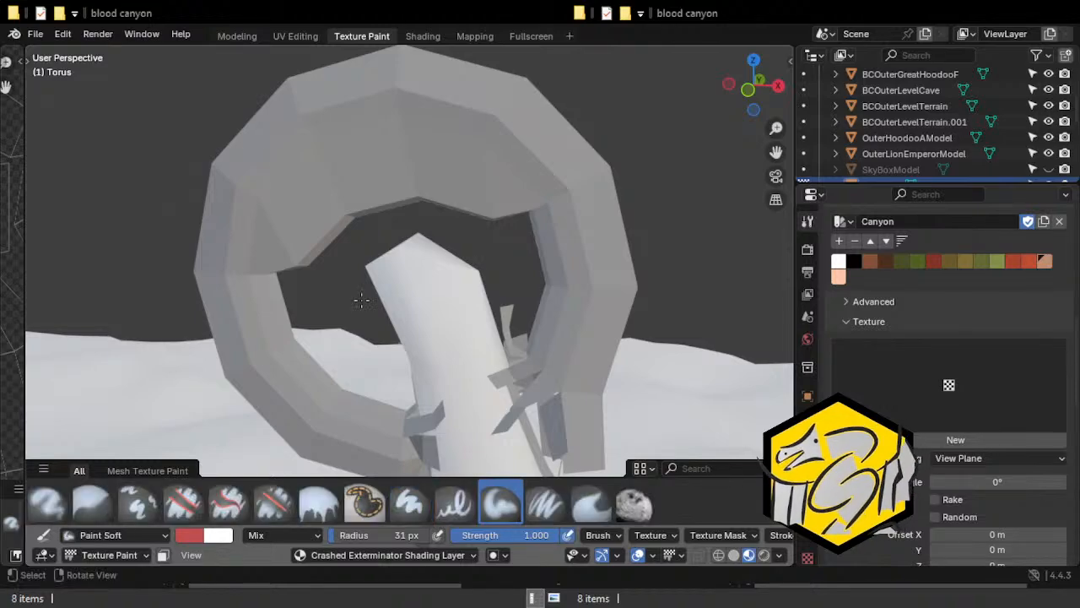
key(f)
click(370, 143)
mouse_move(397, 140)
mouse_down()
mouse_move(309, 126)
mouse_move(385, 141)
mouse_up()
scroll(477, 229, down, 1)
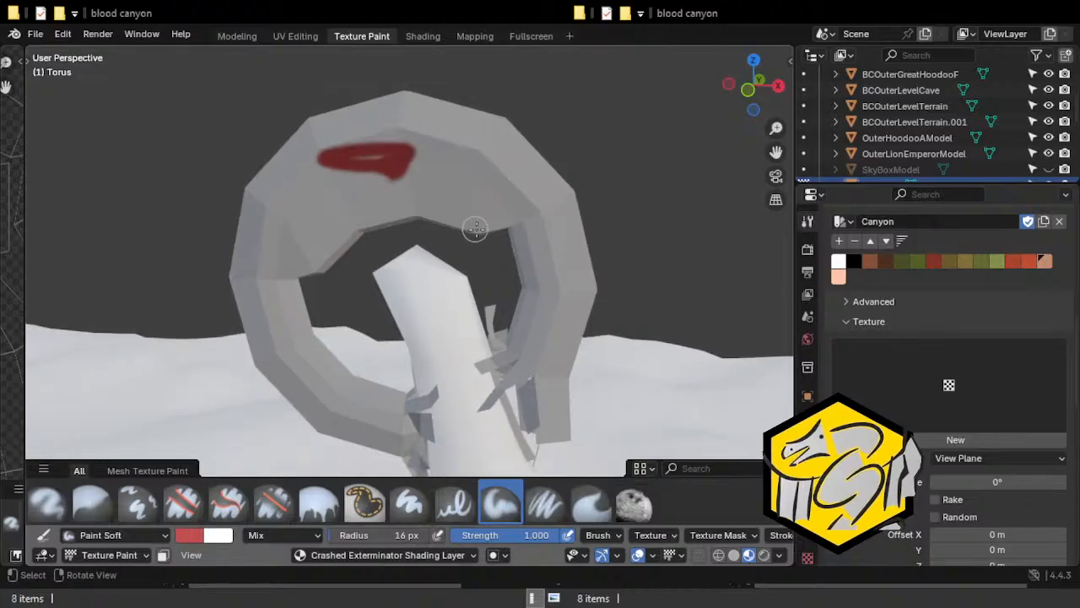
click(35, 34)
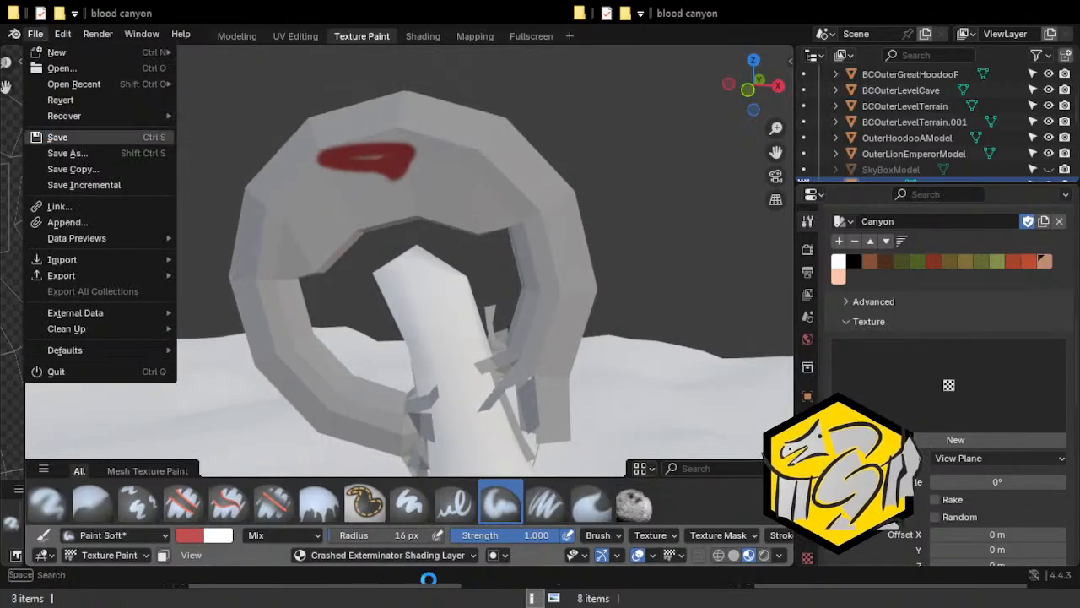
key(ctrl+s)
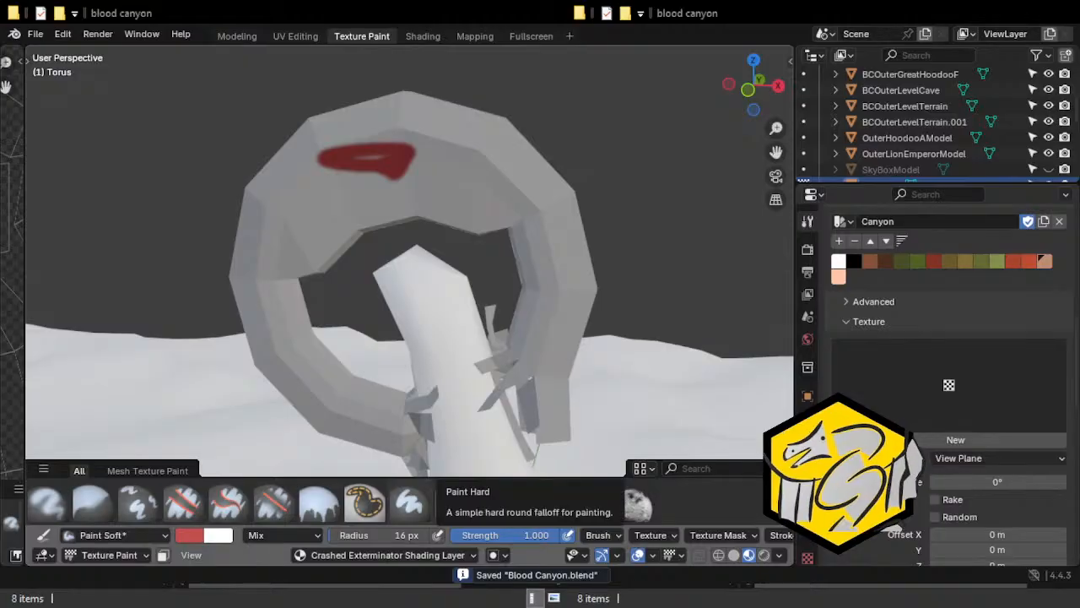